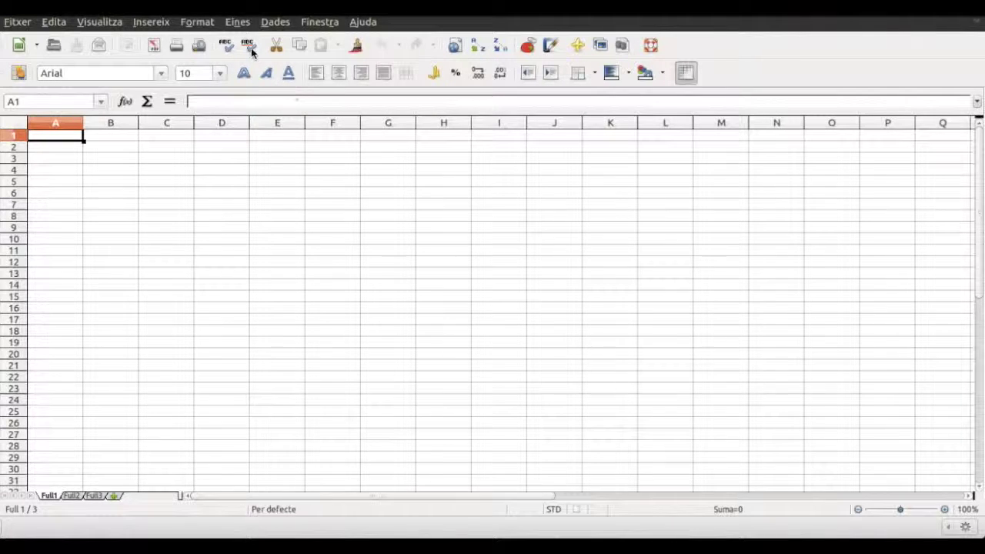
Set the user interface language to Anglès (EUA) in the application's language options.
left_click(243, 23)
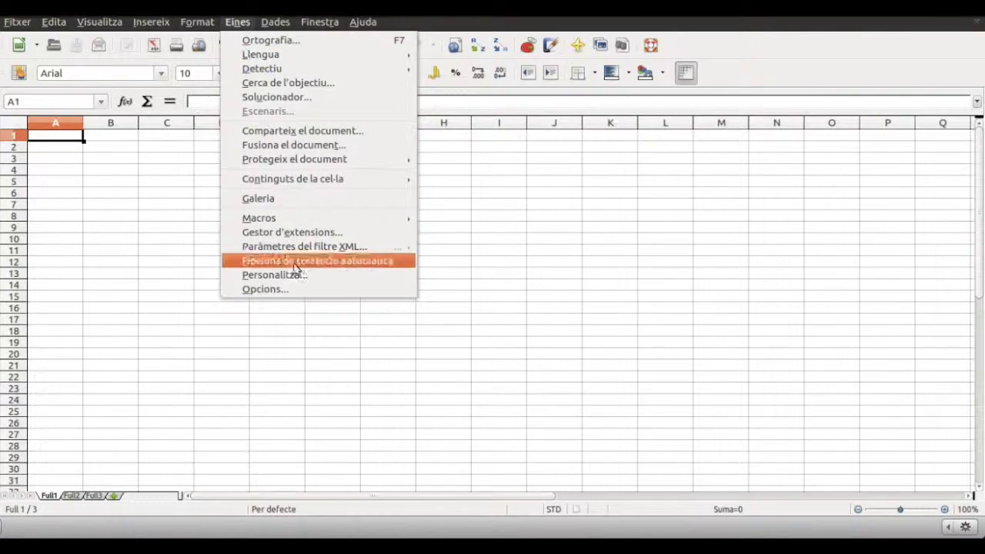
left_click(296, 288)
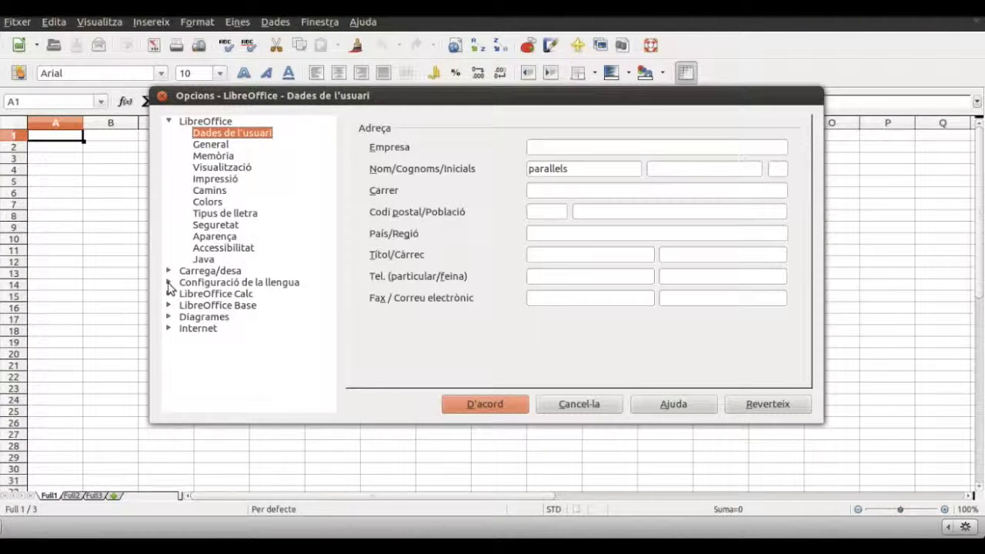
left_click(169, 283)
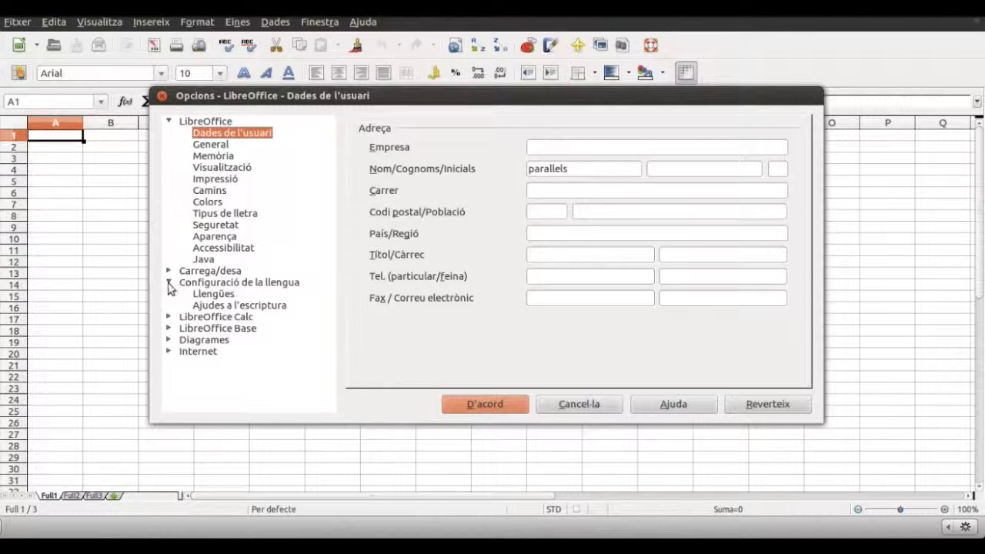
left_click(224, 295)
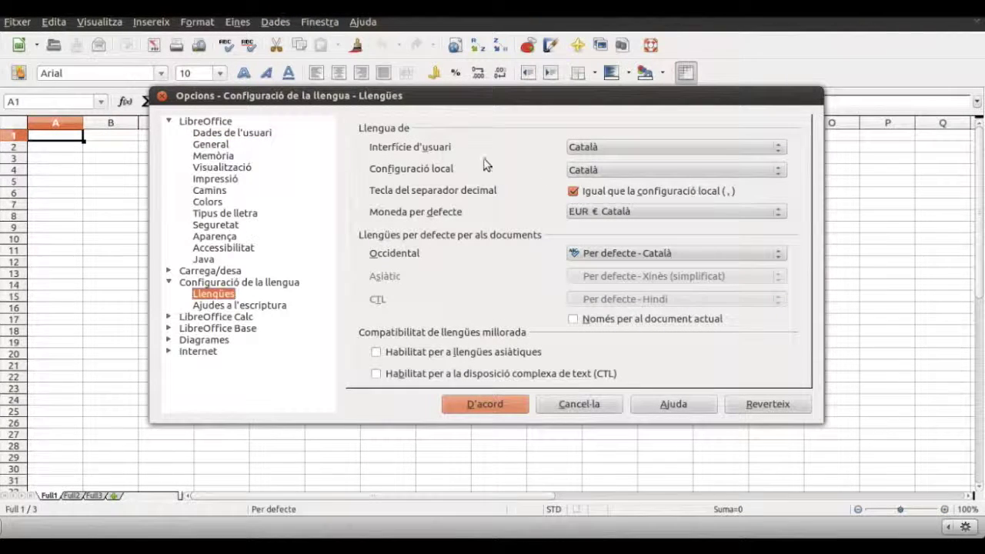
left_click(645, 148)
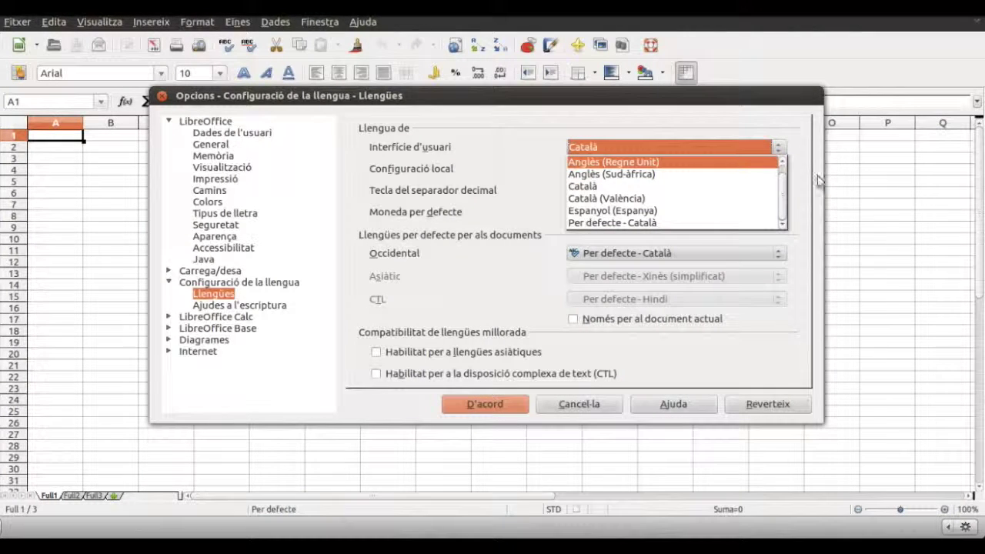
scroll(784, 190, "up", 1)
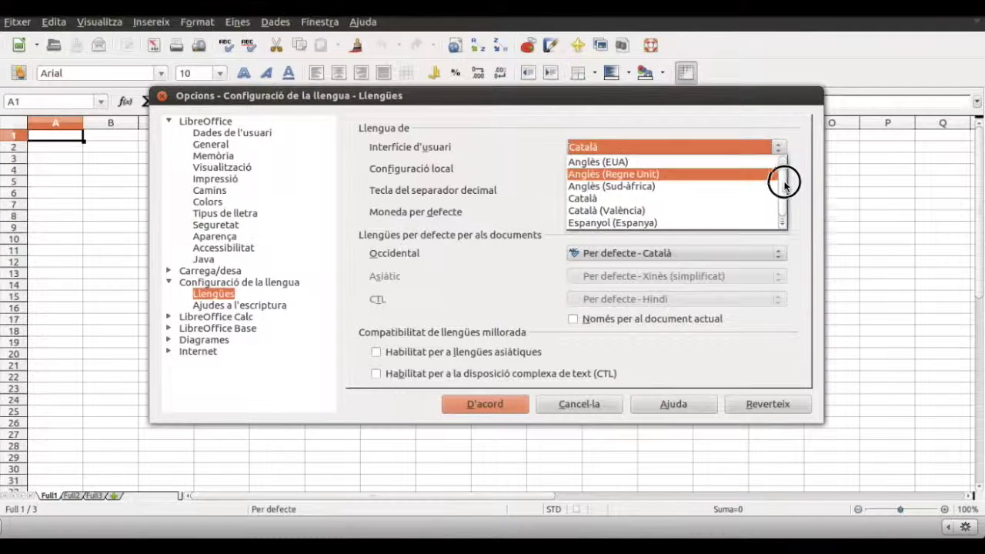
left_click(714, 163)
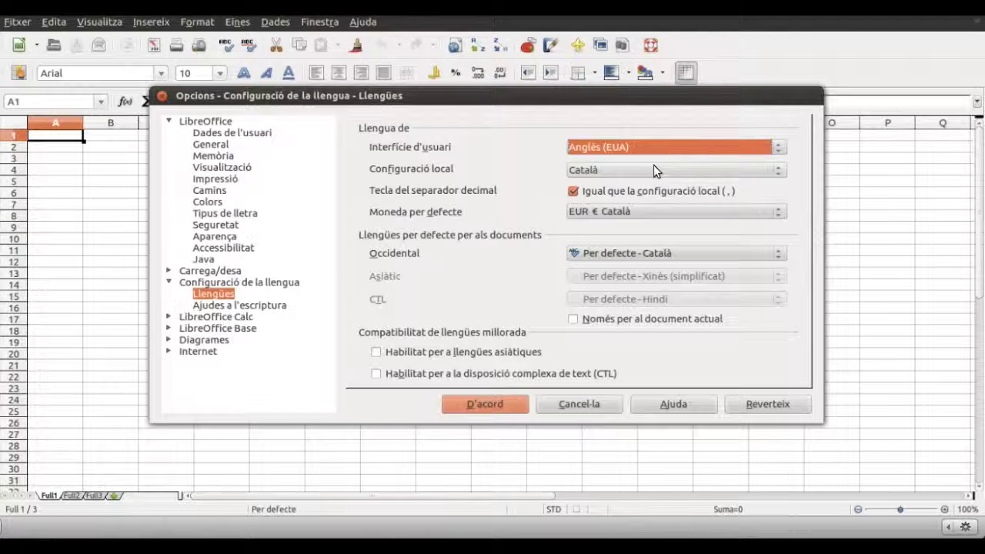
left_click(777, 146)
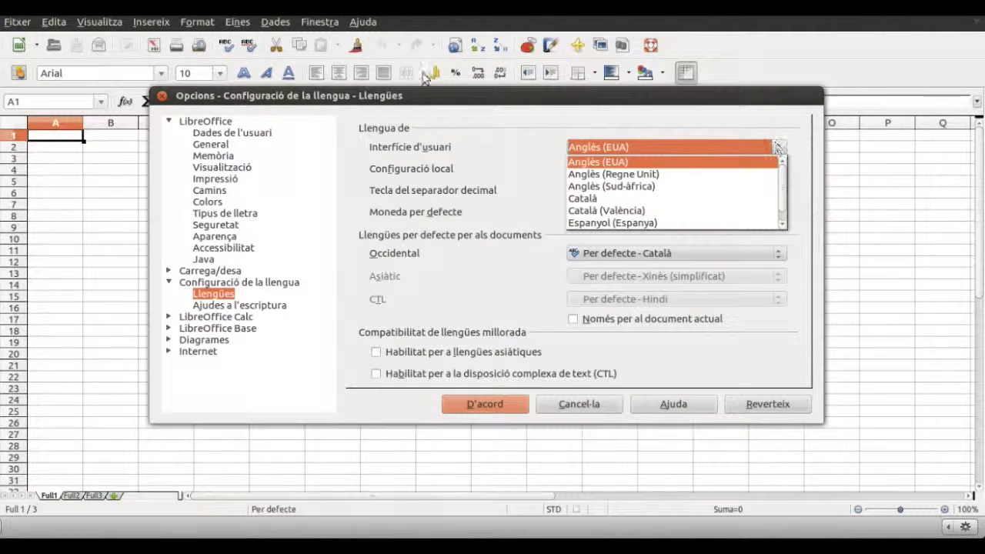
left_click(443, 163)
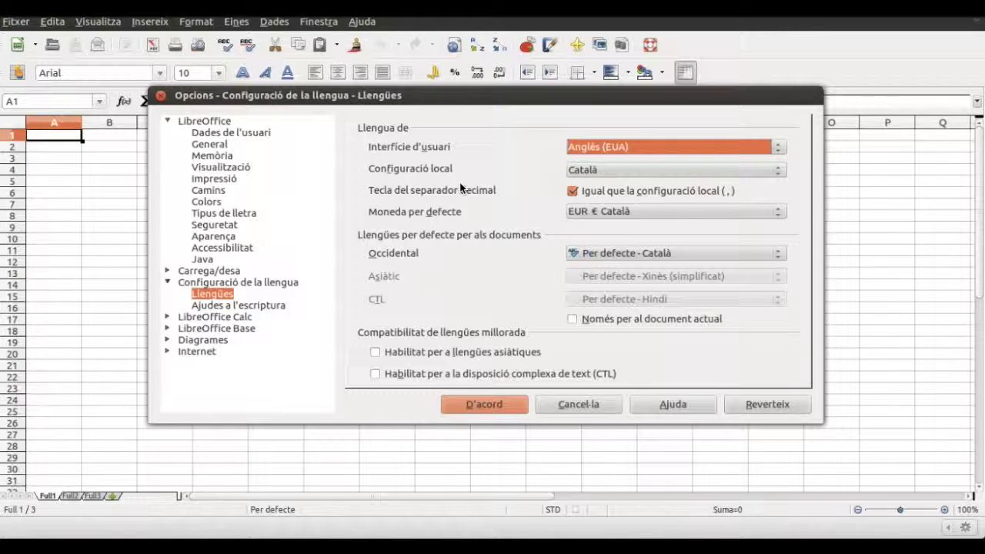
Apply the language options and restart LibreOffice so that the new interface language loads.
left_click(490, 404)
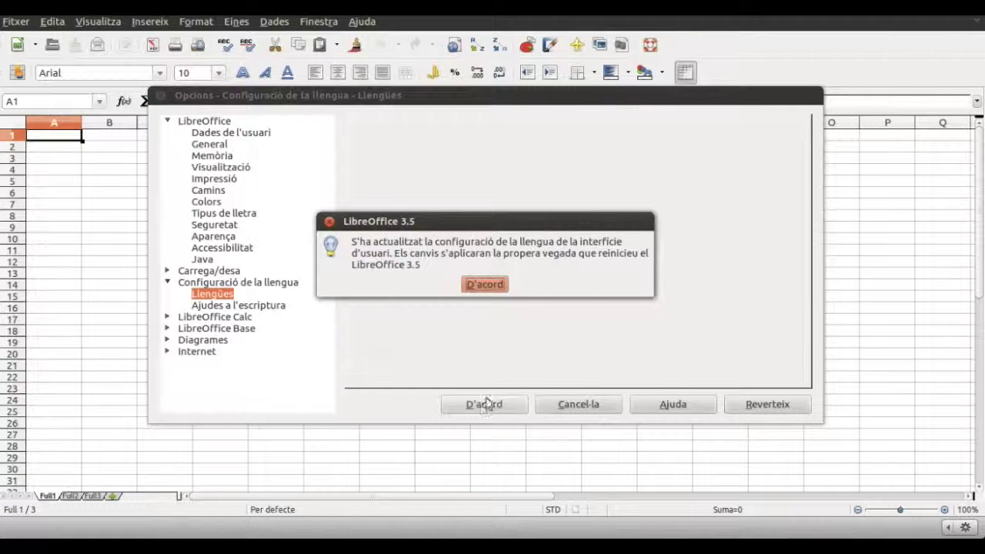
left_click(480, 288)
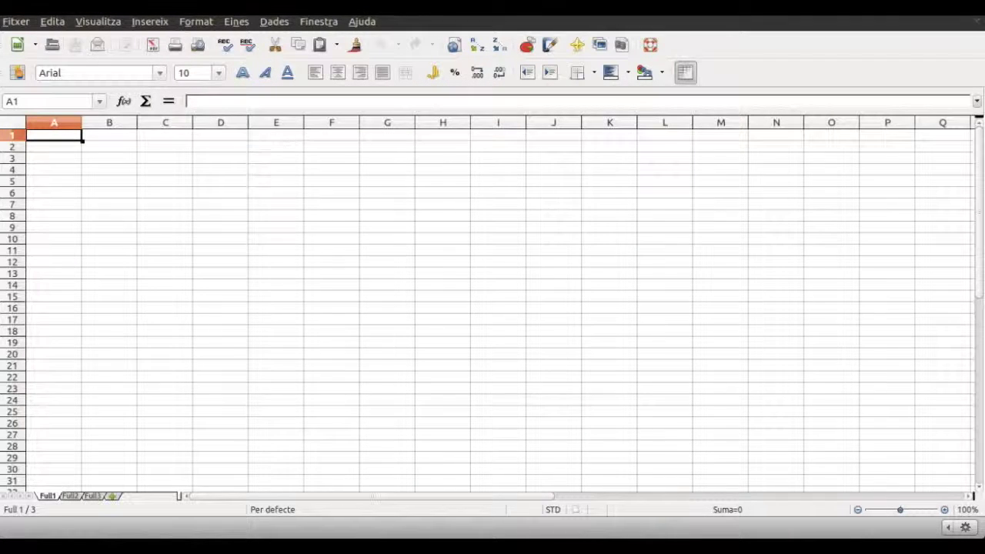
left_click(2, 16)
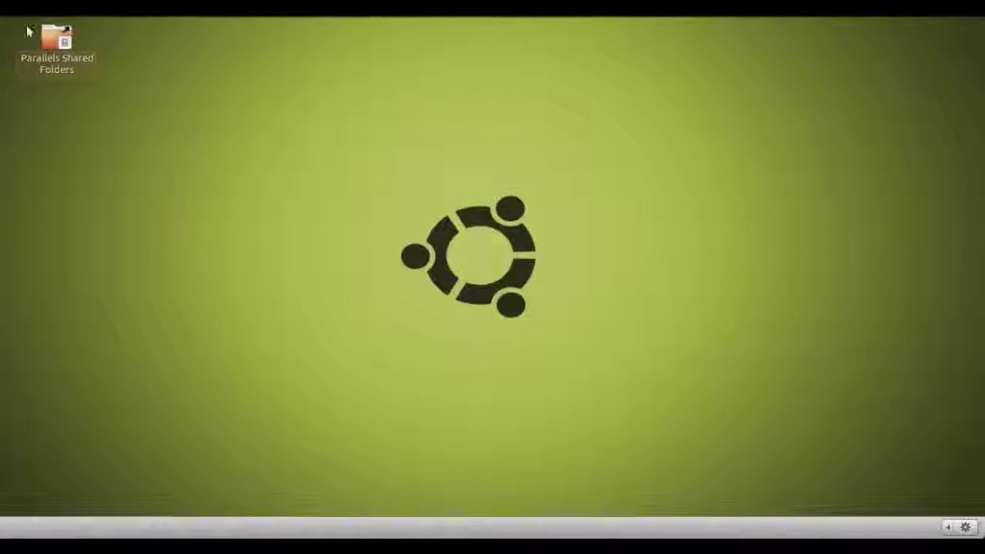
left_click(2, 174)
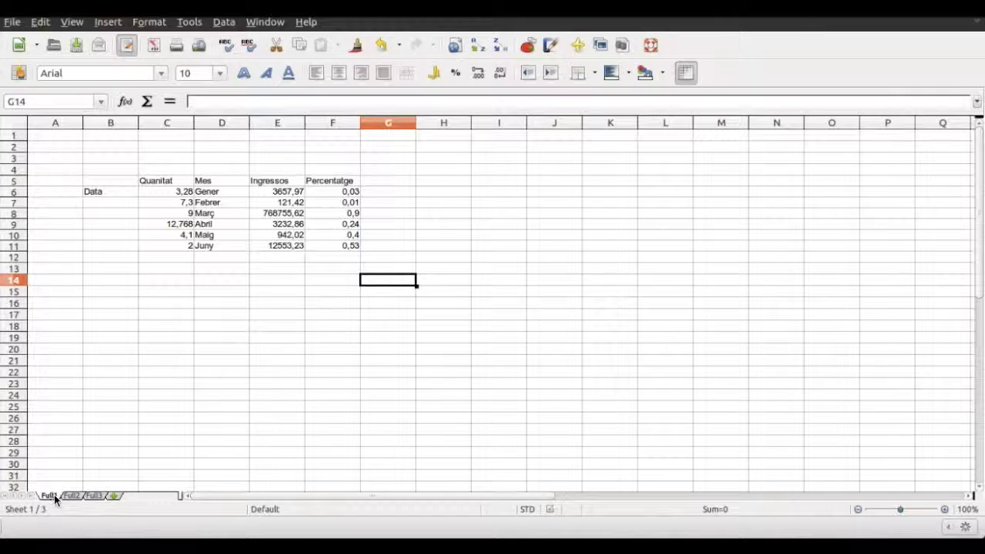
Look through sheets Full2 and Full3 and add a new sheet after Full3.
left_click(75, 496)
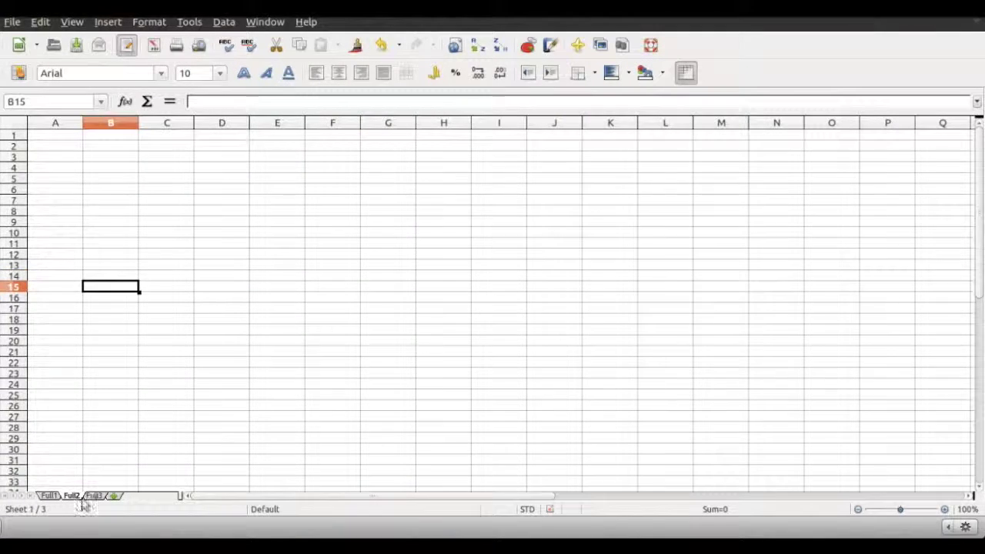
left_click(92, 496)
left_click(114, 495)
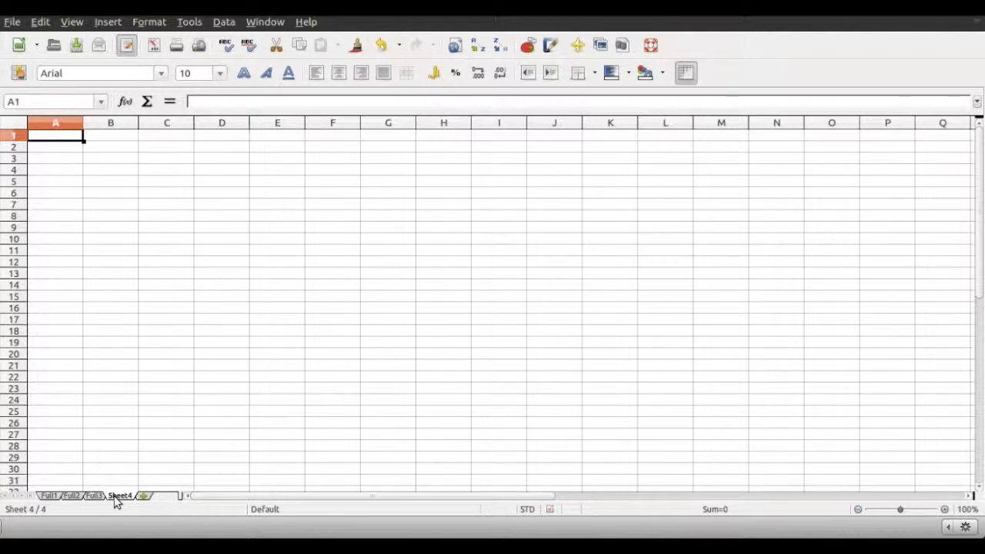
right_click(121, 502)
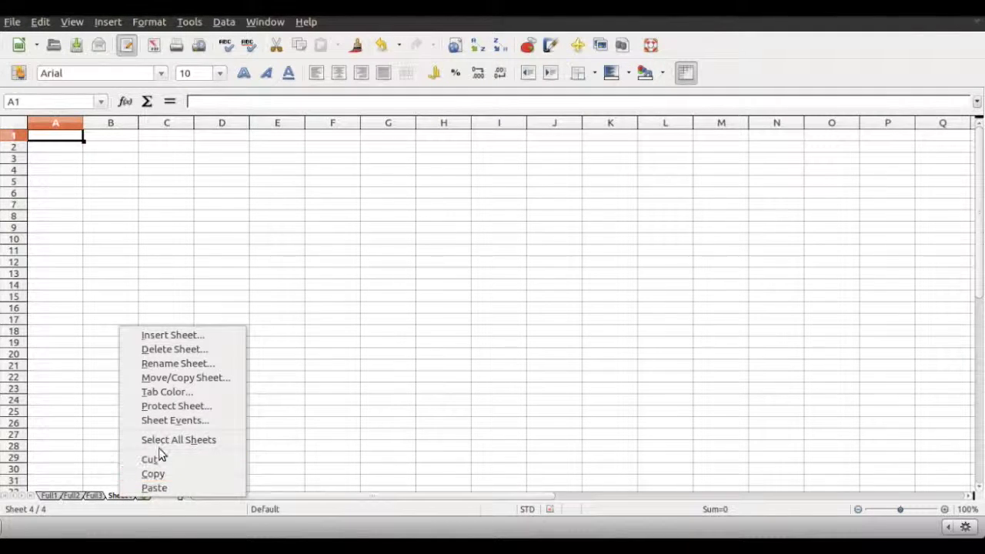
left_click(192, 364)
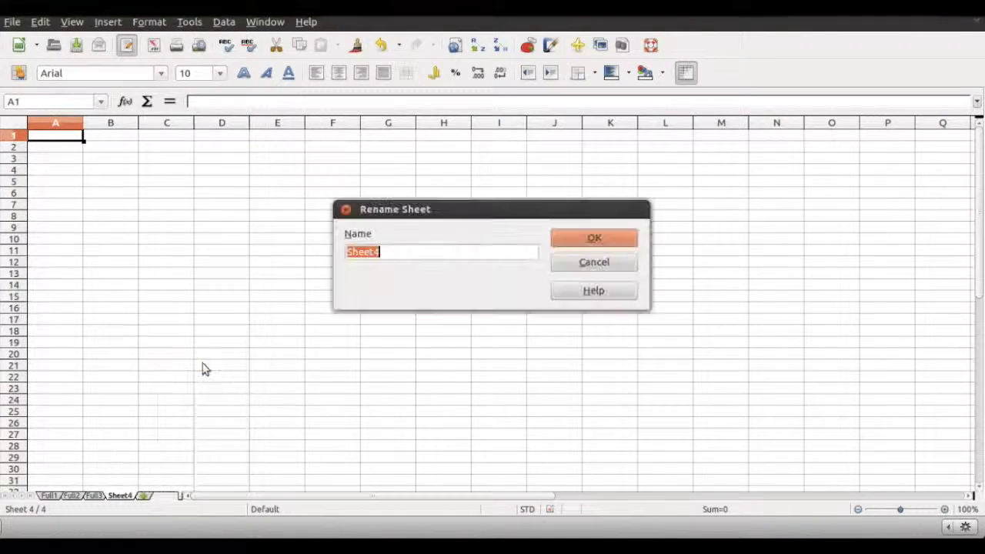
left_click(571, 266)
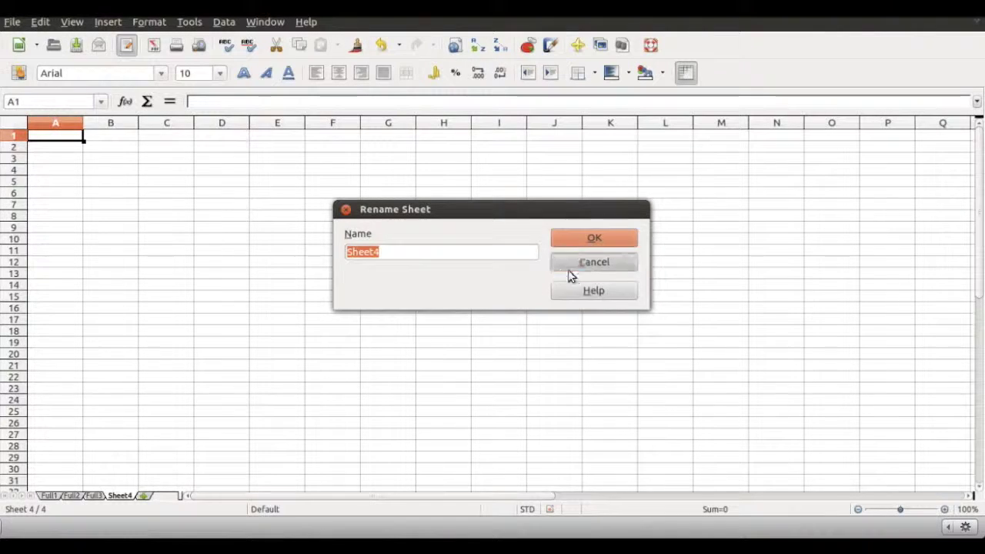
Delete the newly added fourth sheet from the workbook.
right_click(117, 497)
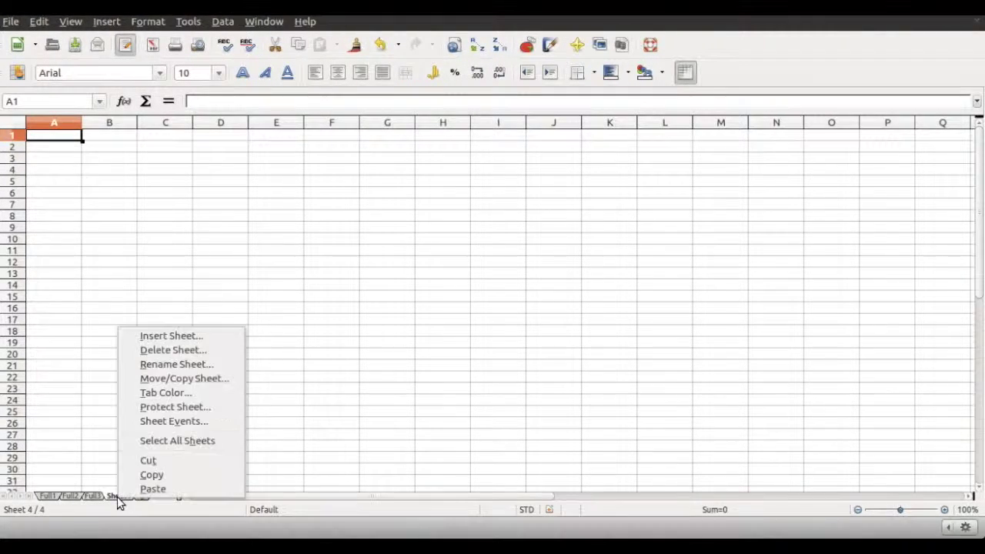
left_click(203, 350)
left_click(459, 282)
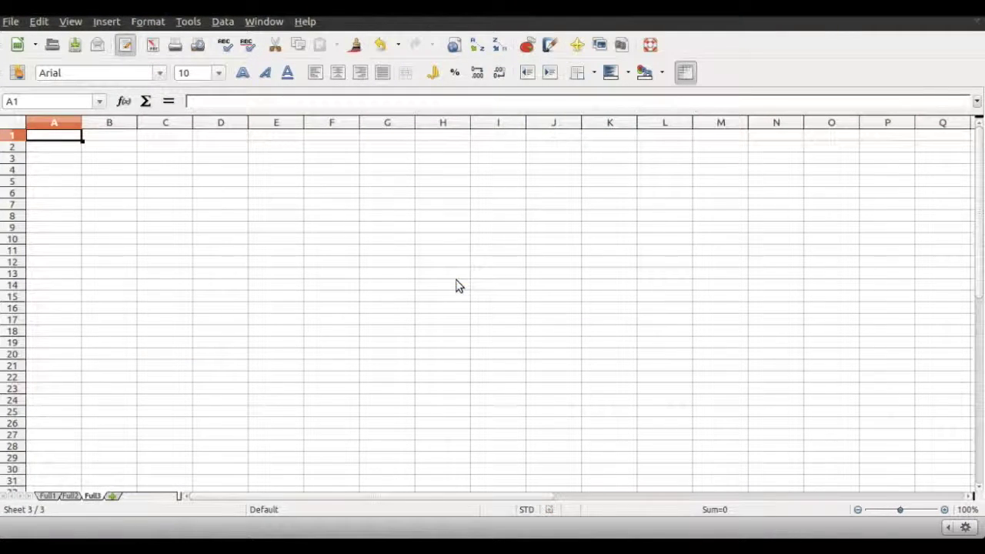
Merge the empty cells H5:I5 on sheet Full1.
left_click(48, 496)
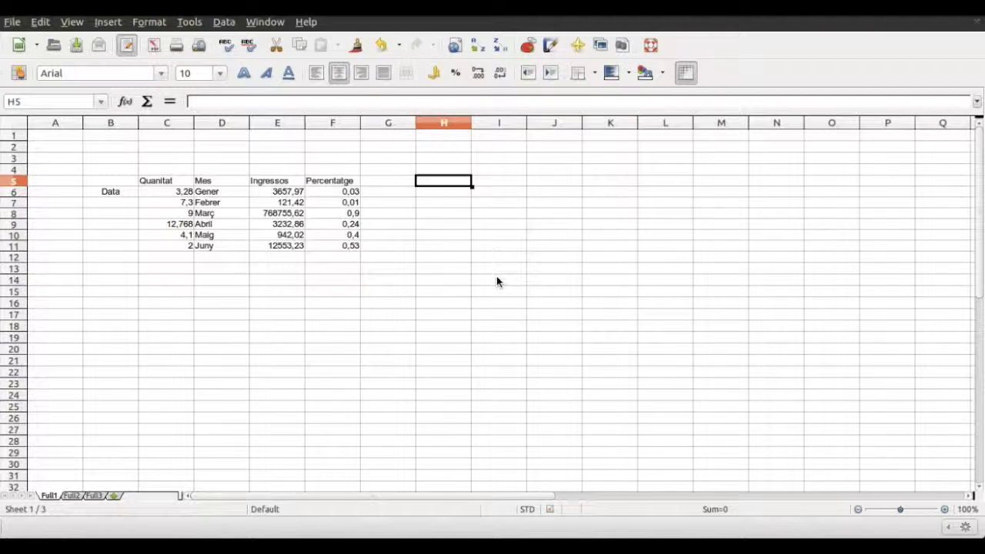
left_click_drag(457, 186, 498, 185)
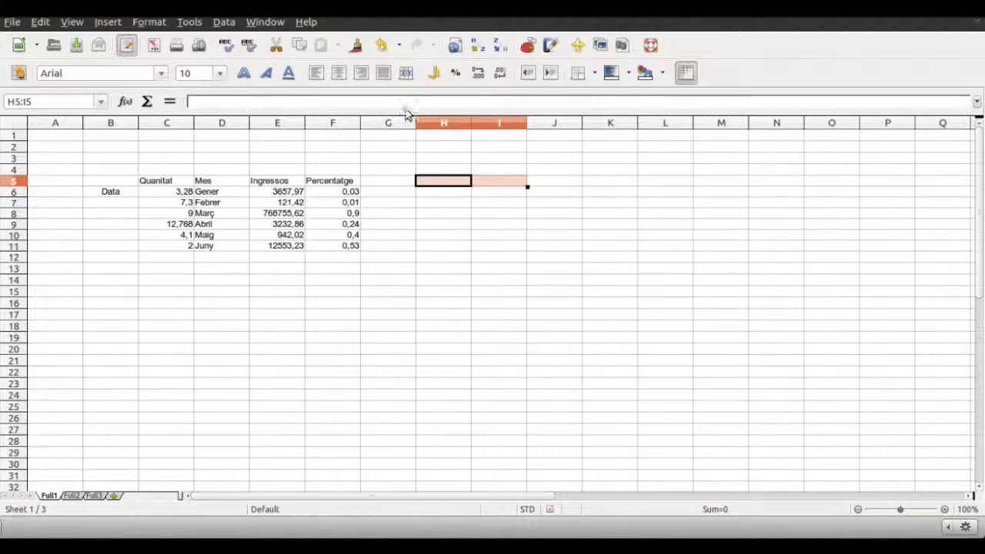
left_click(403, 74)
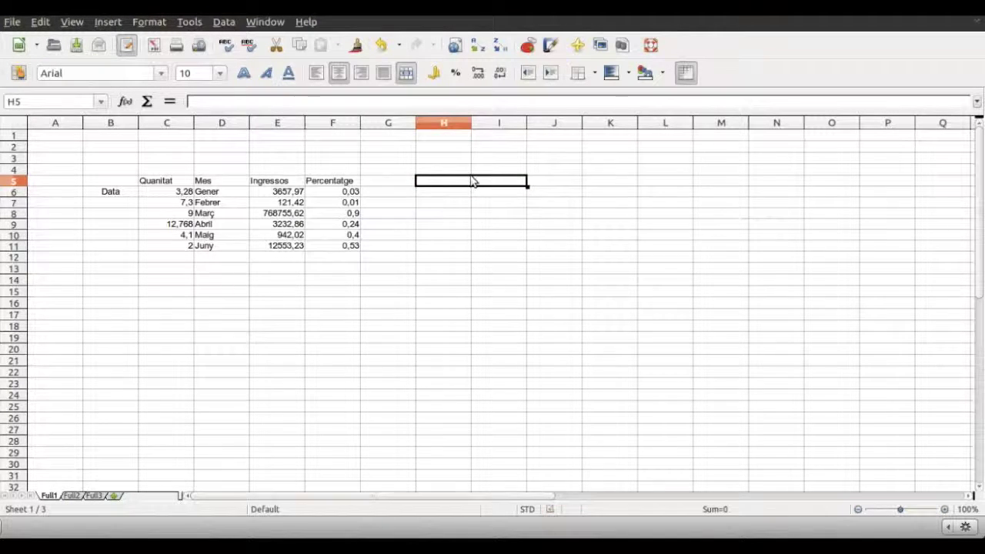
Split the merged cell H5:I5 back into separate cells and check the merge options.
left_click(406, 75)
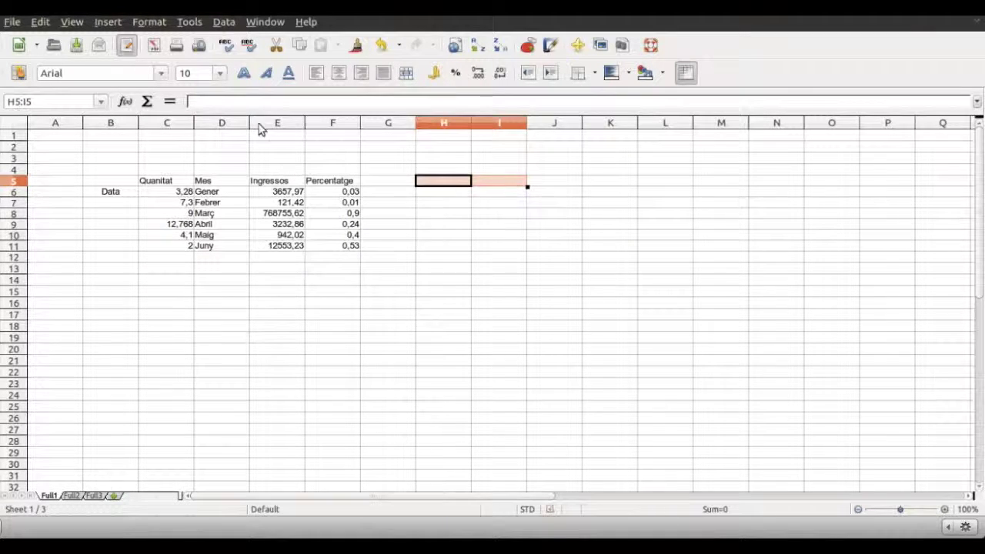
left_click(151, 23)
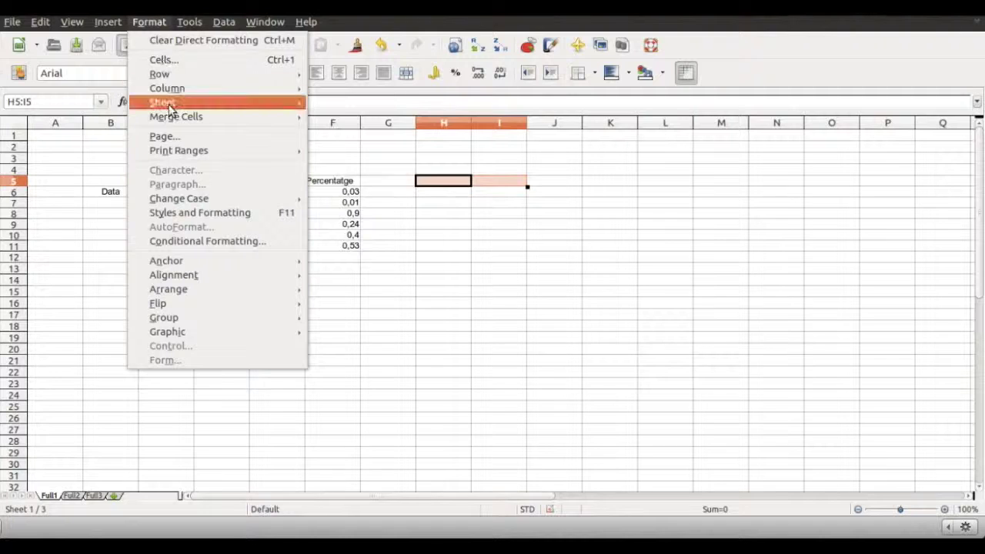
mouse_move(166, 116)
left_click(435, 265)
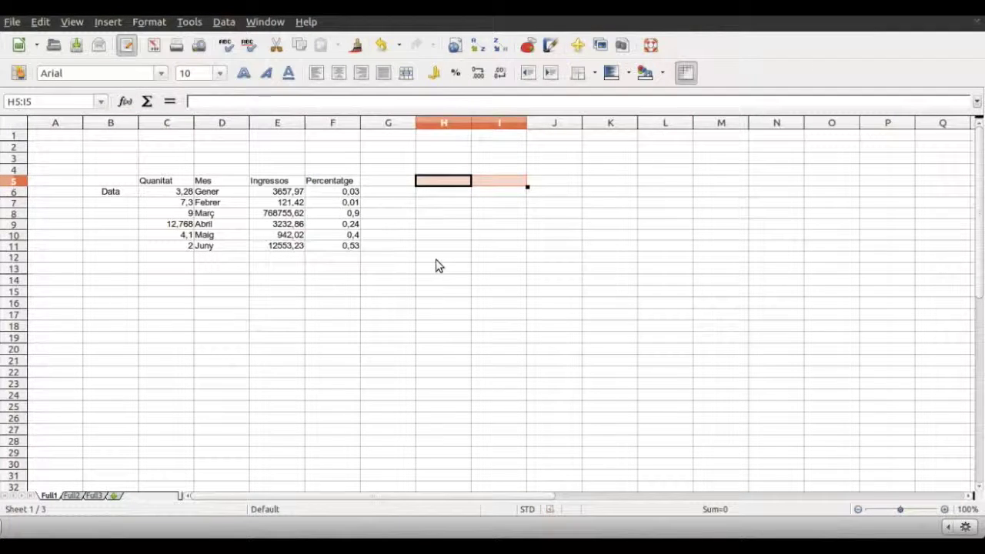
Merge cells B6:B11 so the Data label spans all the month rows.
left_click(122, 197)
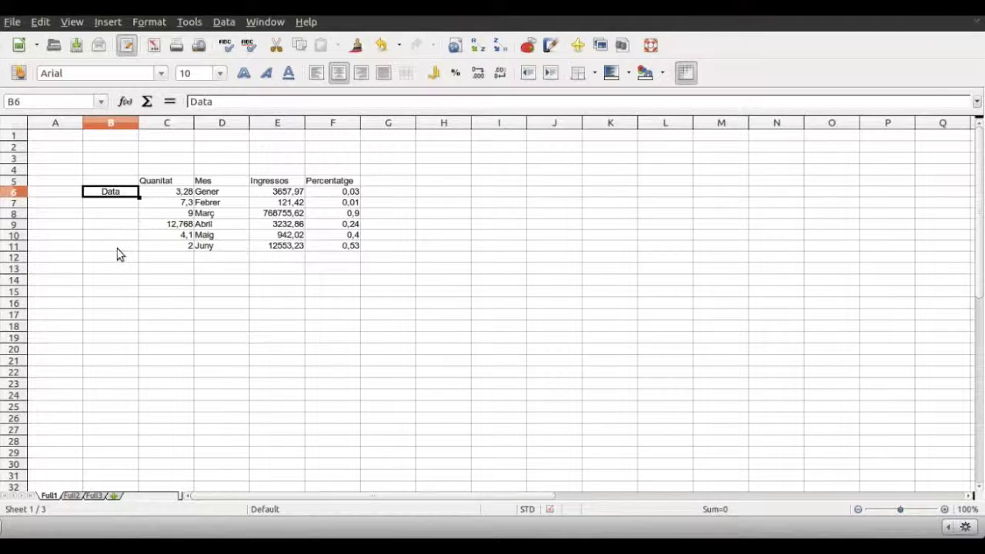
left_click(127, 196)
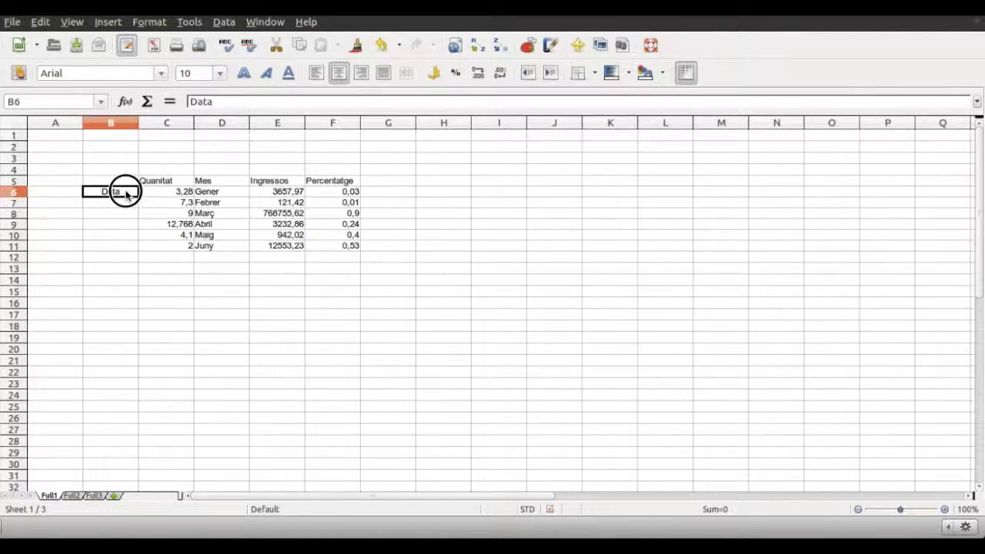
left_click_drag(127, 196, 123, 249)
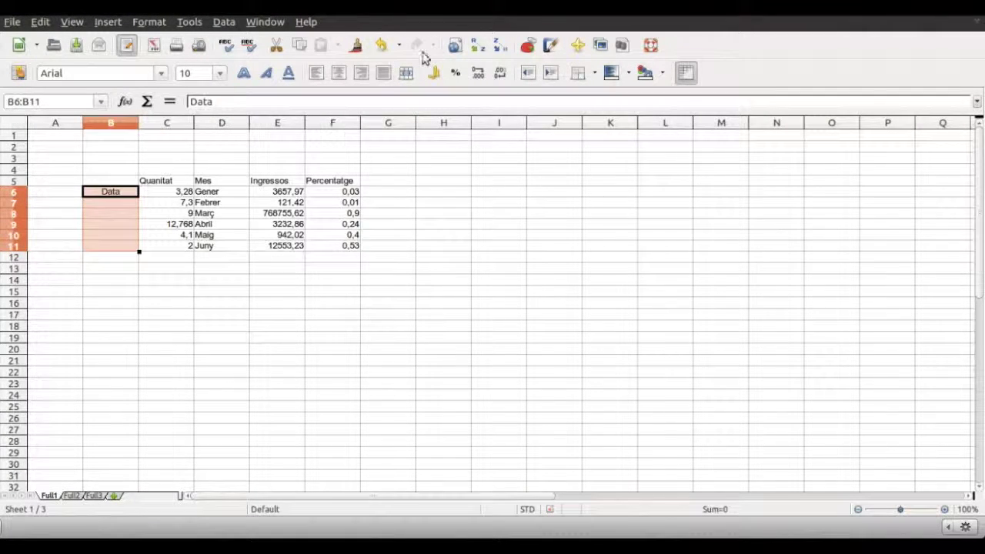
left_click(407, 74)
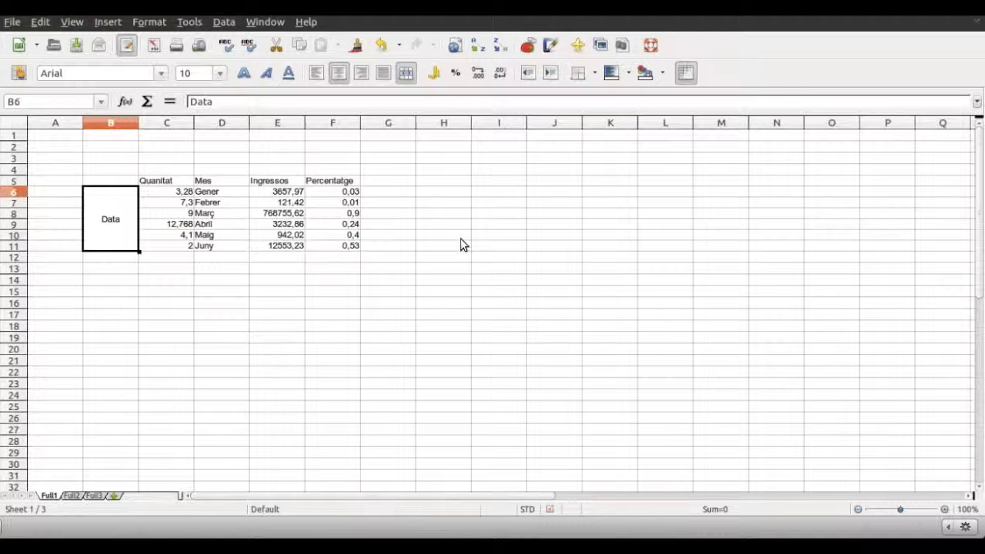
left_click(408, 191)
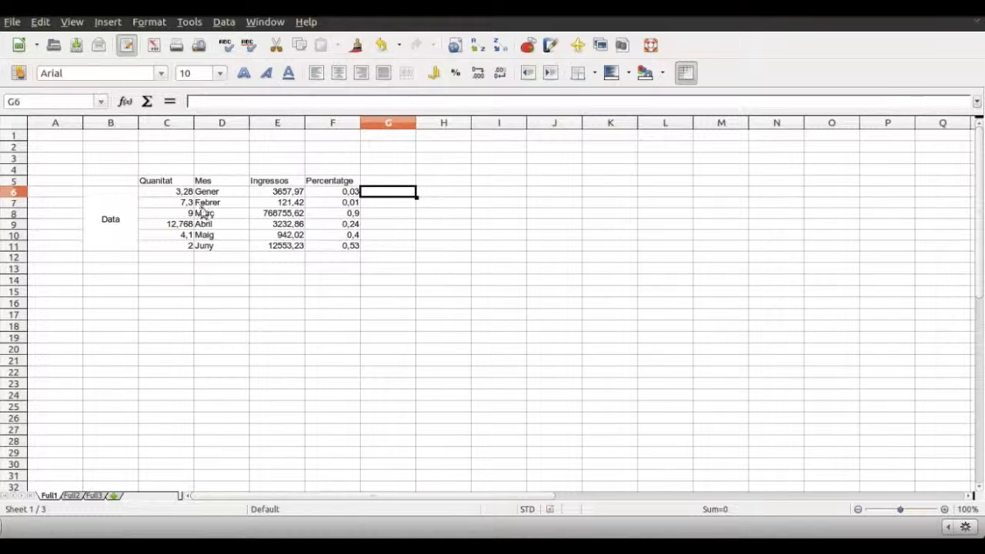
Add thin black borders, 0,05pt wide, around and between all cells of the table range C5:F11.
left_click_drag(173, 181, 332, 245)
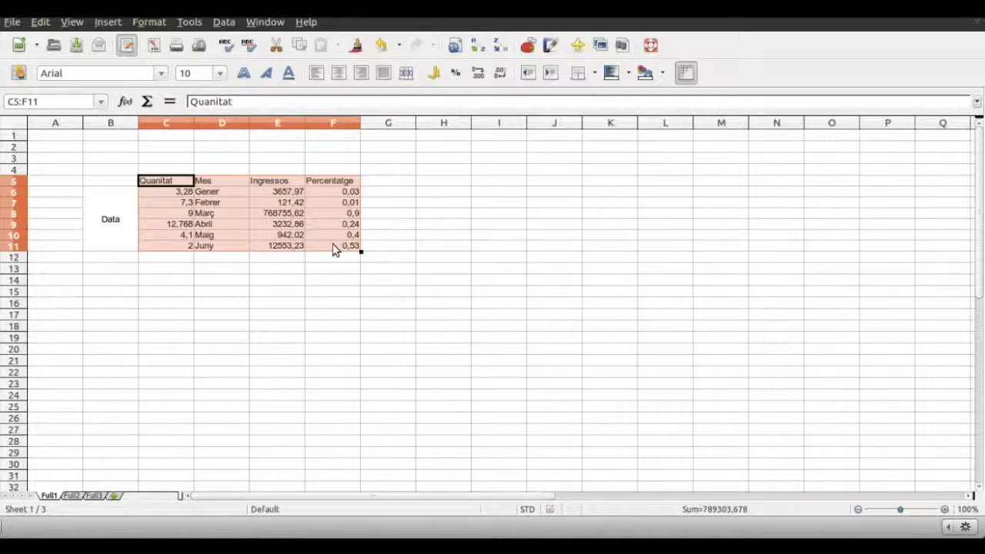
right_click(334, 245)
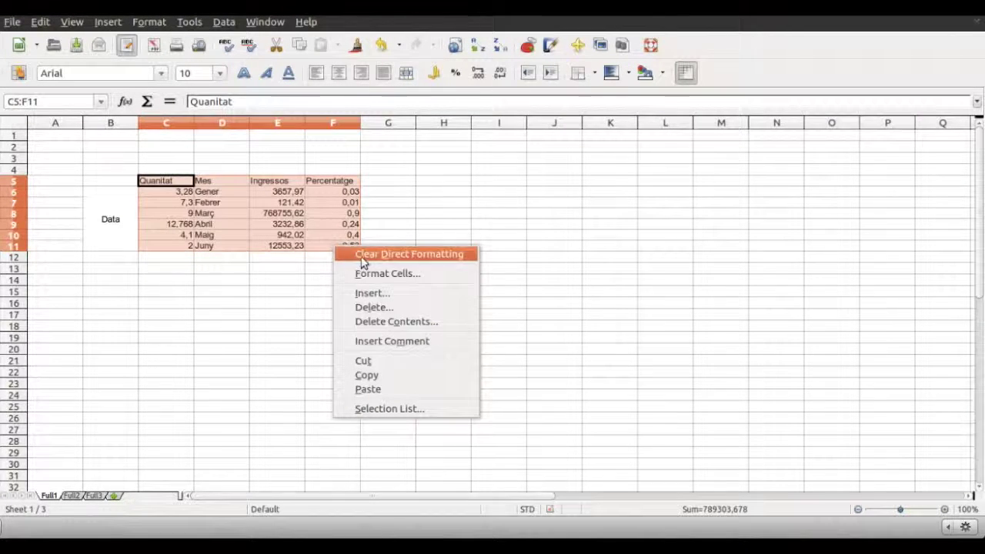
left_click(366, 272)
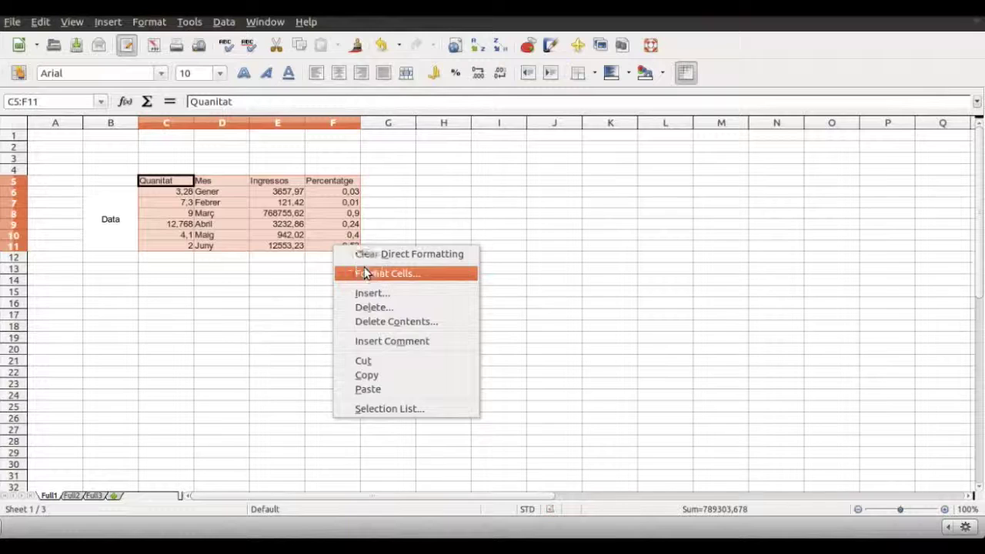
left_click_drag(408, 131, 592, 122)
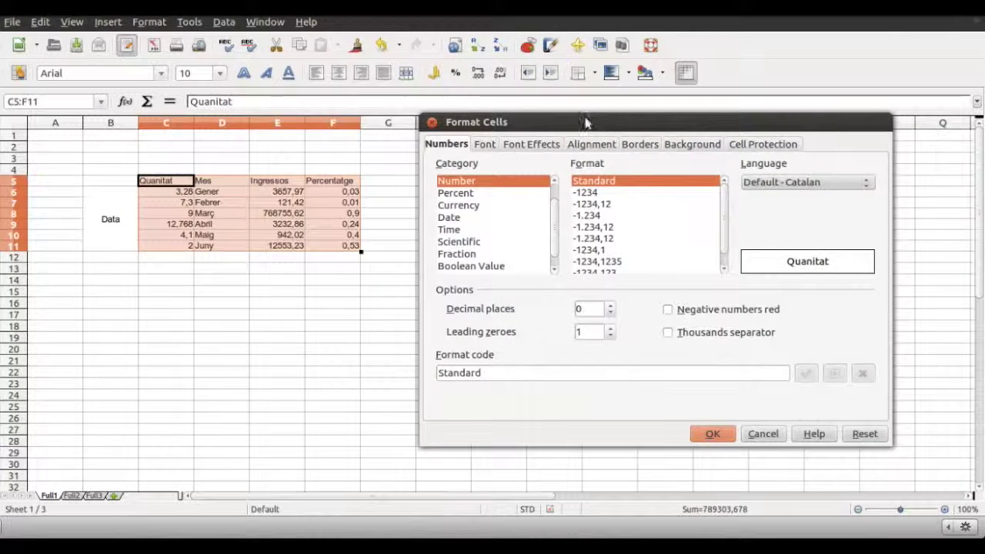
left_click(640, 149)
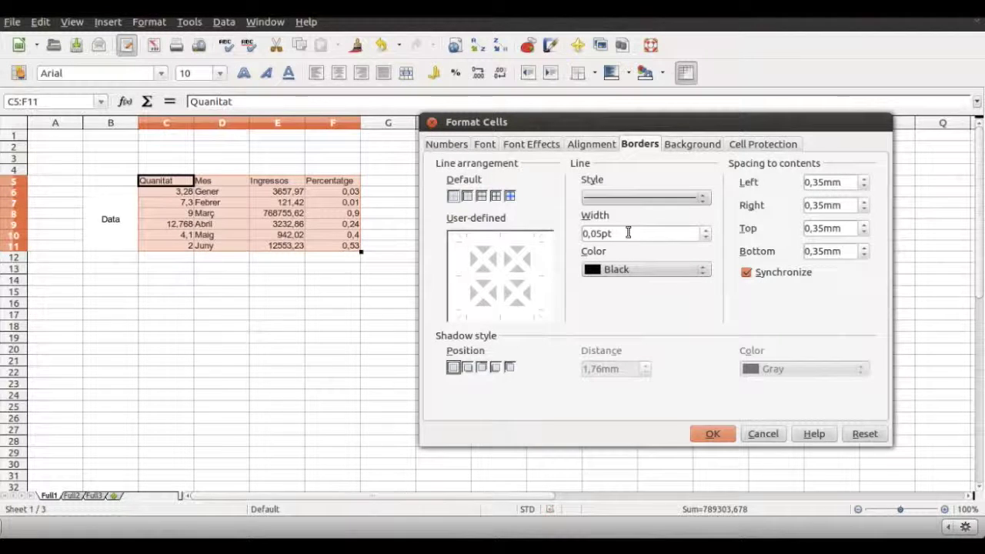
left_click(497, 196)
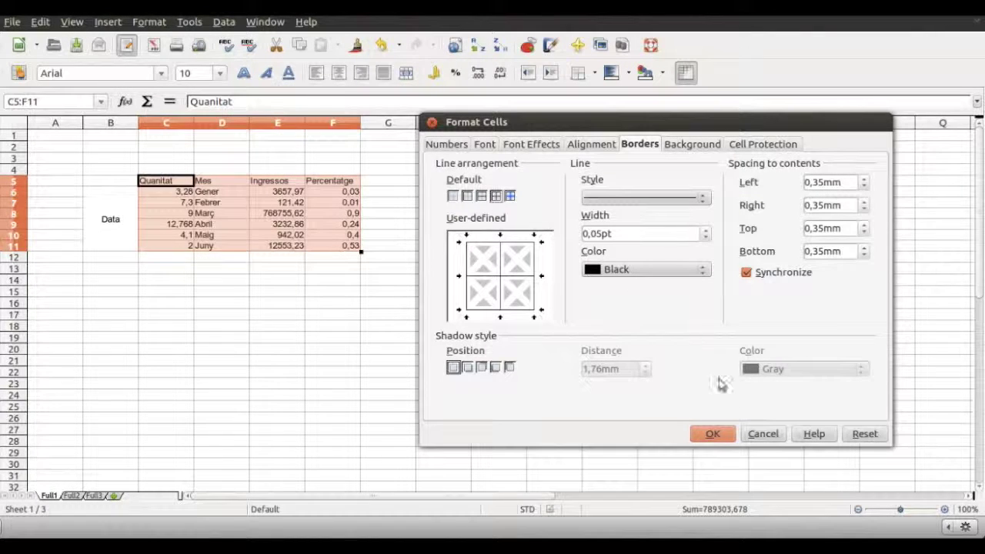
left_click(716, 433)
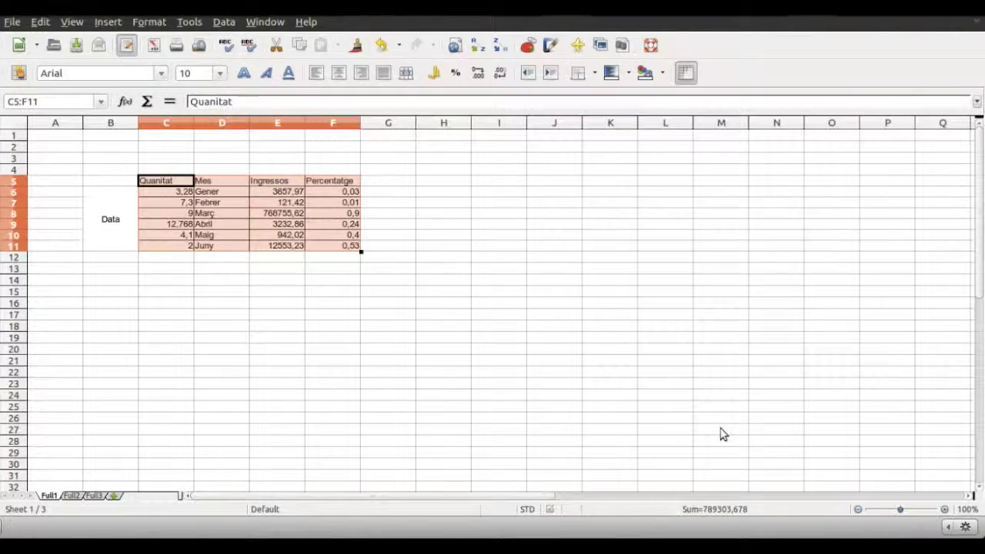
left_click(409, 266)
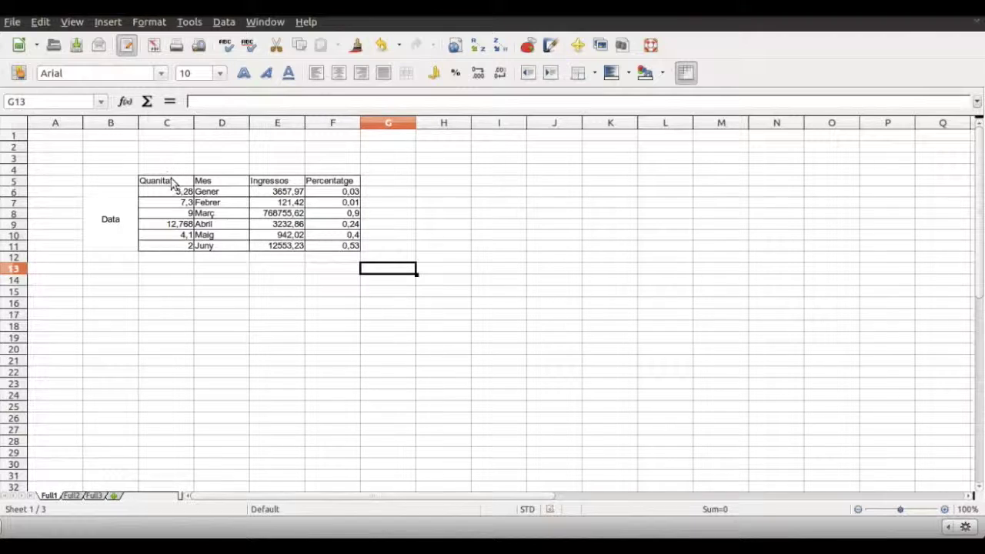
Thicken only the outer border of the table C5:F11 to 0,80pt, keeping the thin inner lines.
left_click_drag(171, 187, 333, 251)
right_click(331, 247)
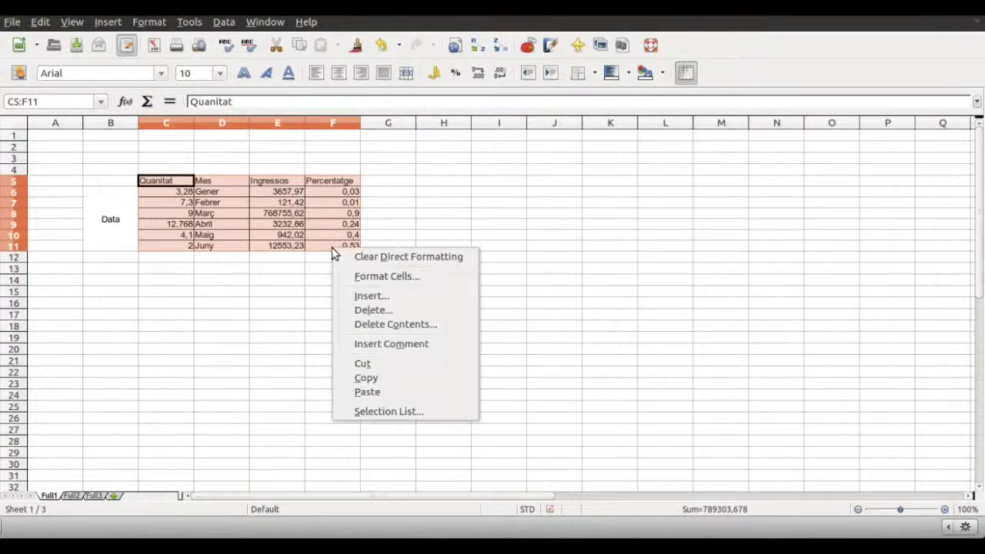
left_click(358, 276)
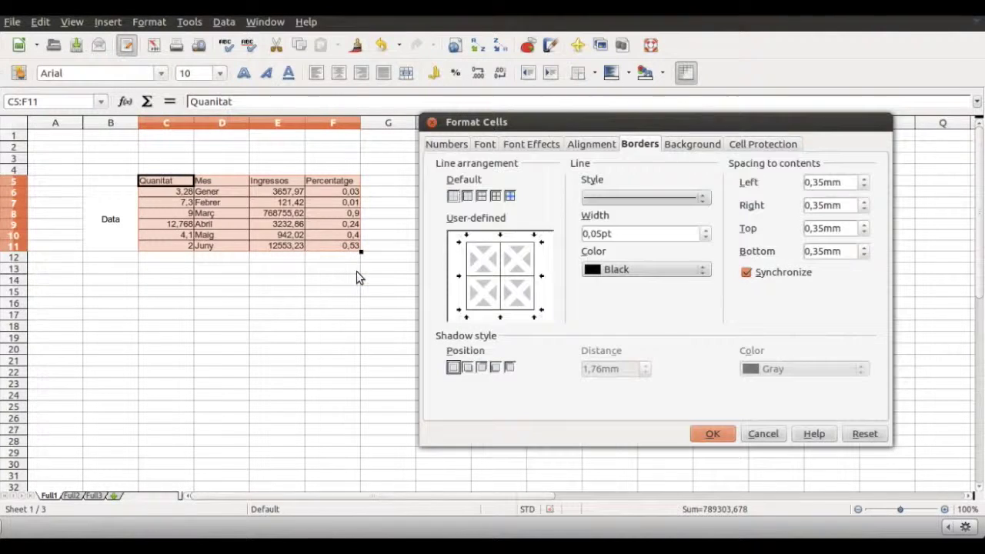
left_click(706, 230)
left_click(706, 229)
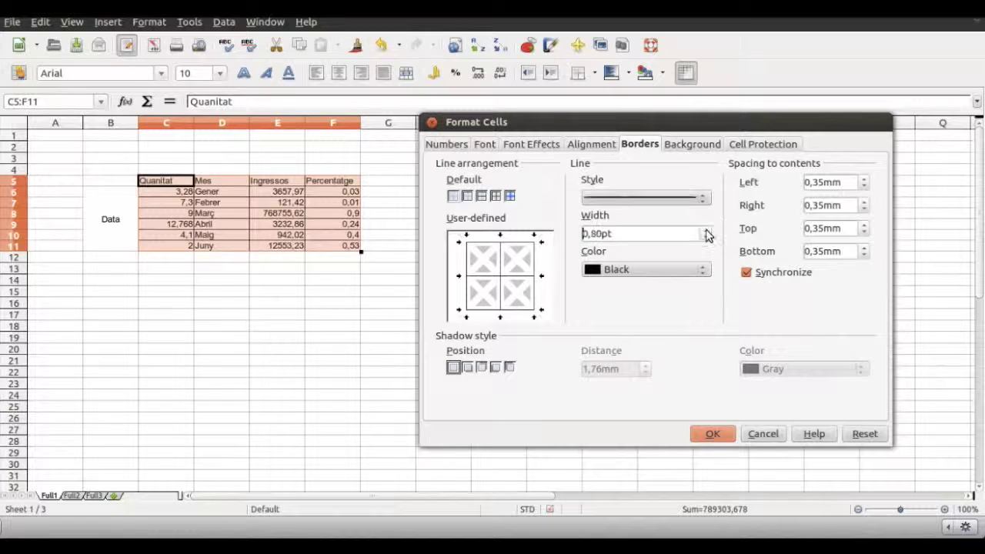
left_click(510, 197)
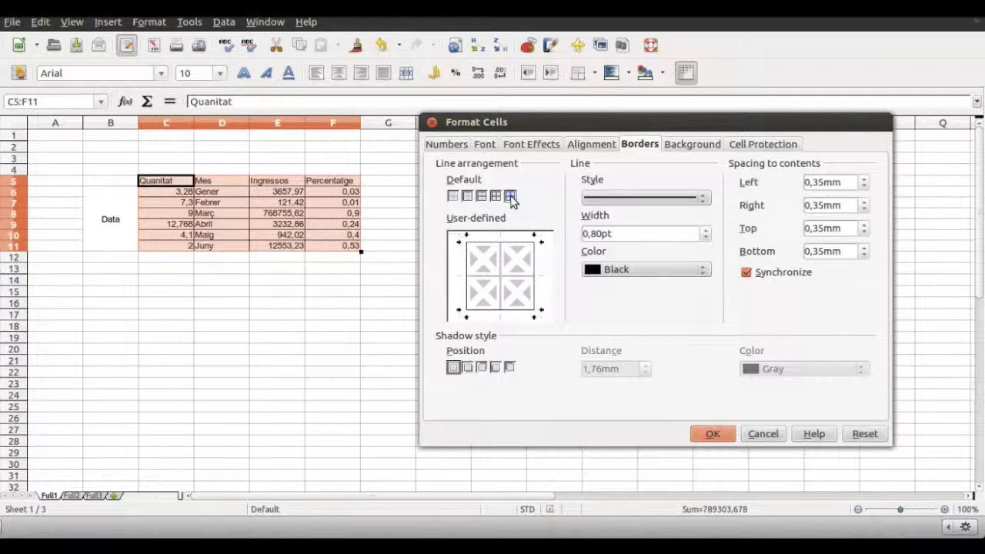
left_click(708, 439)
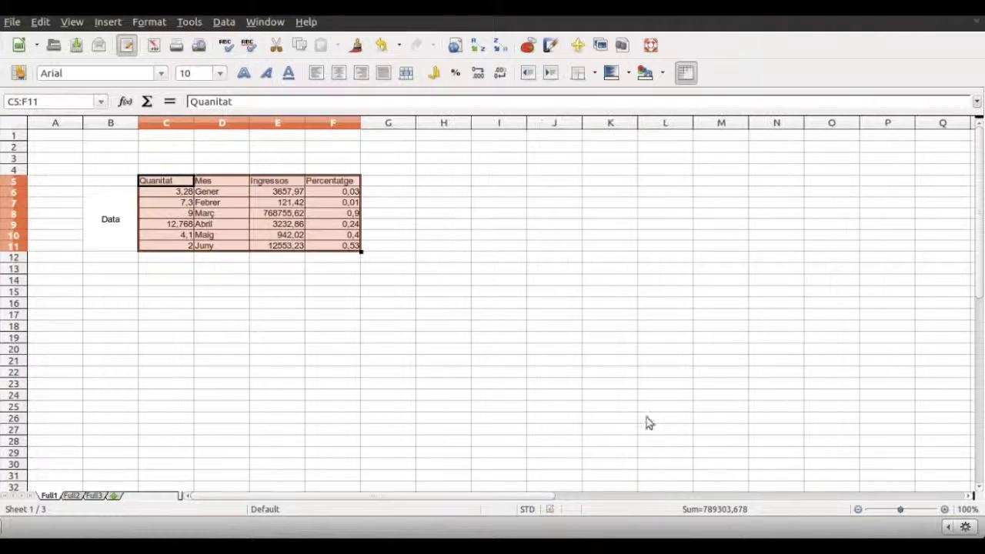
left_click(541, 374)
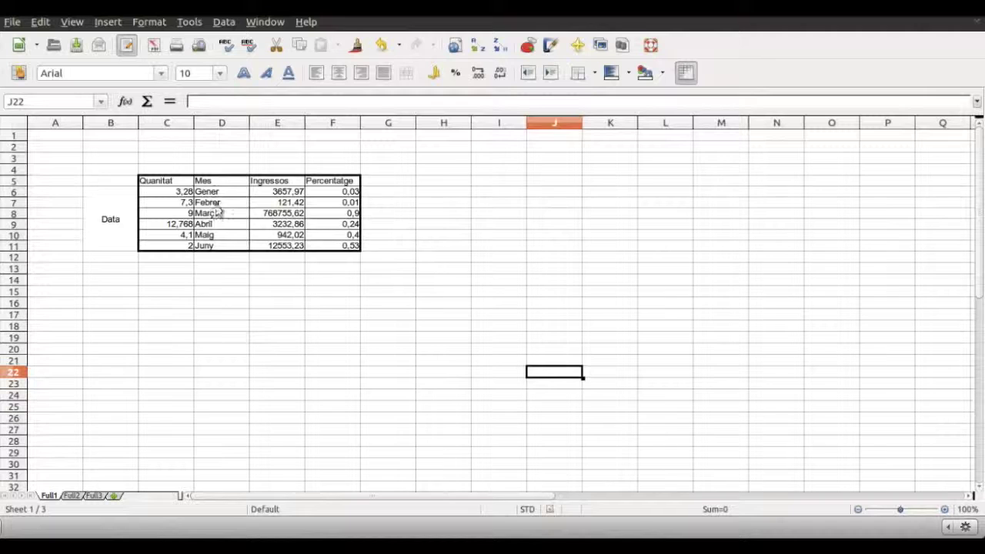
Center the header labels in C5:F5 horizontally and make them bold.
left_click(178, 185)
left_click_drag(177, 185, 325, 192)
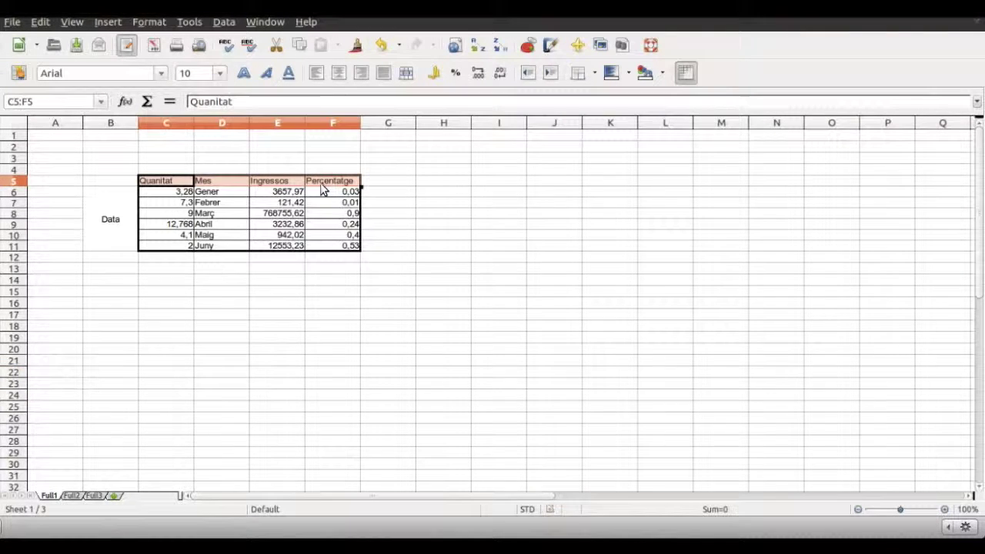
left_click(339, 73)
left_click(440, 224)
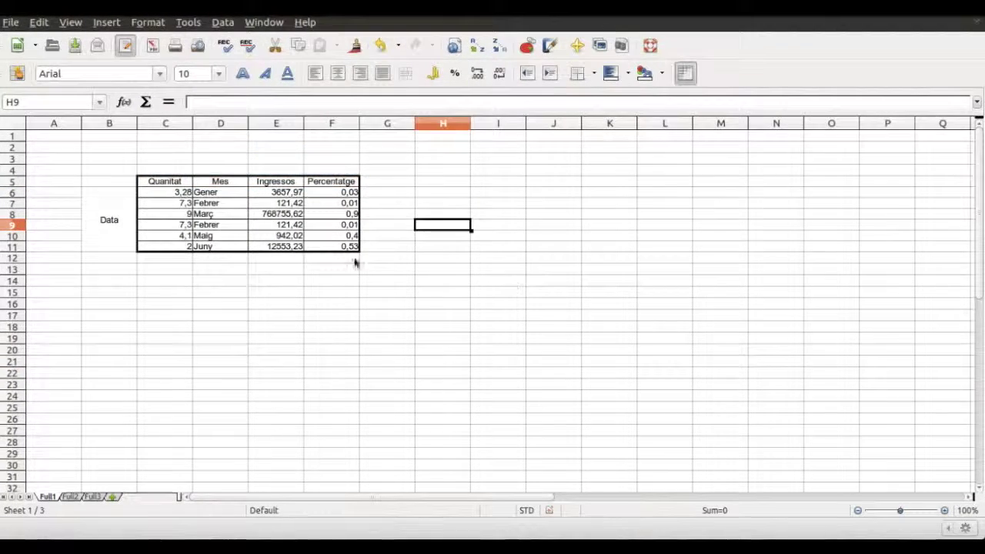
left_click_drag(145, 181, 326, 182)
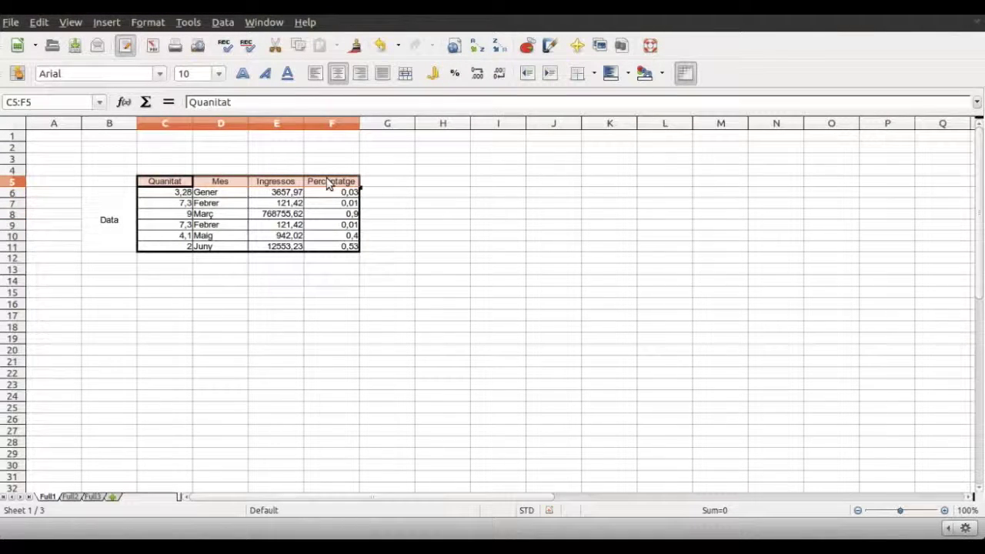
left_click(244, 75)
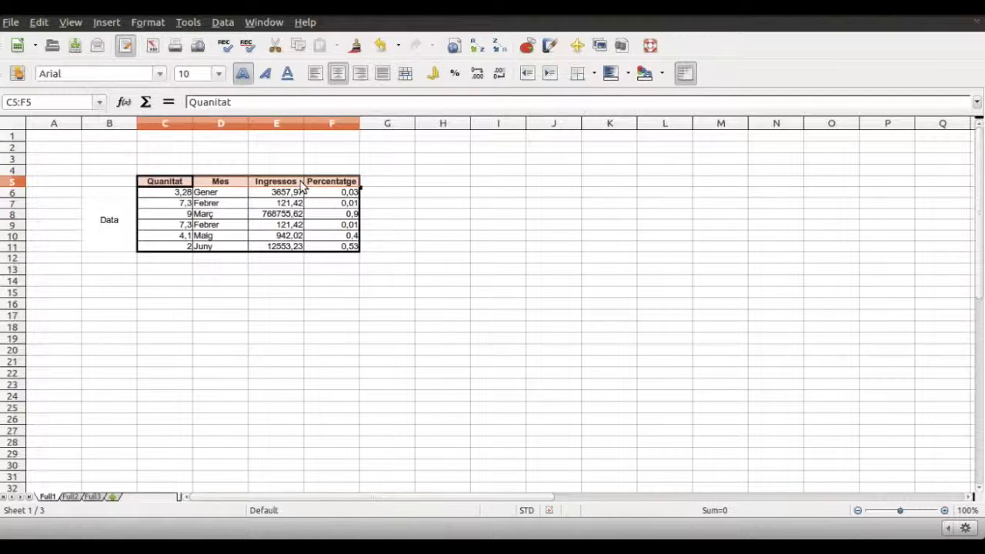
Fill the header cells C5:F5 with a Gray 60% background.
right_click(302, 188)
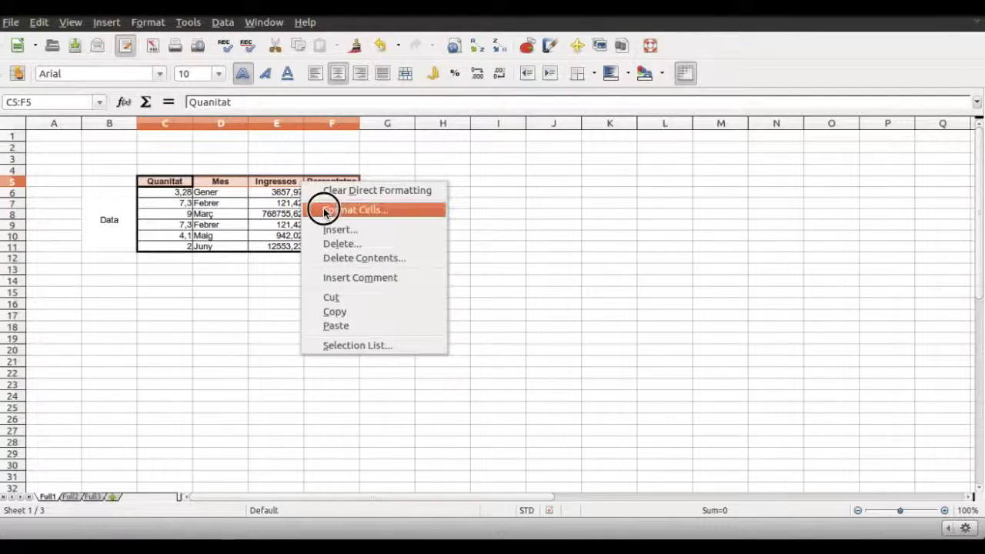
left_click(326, 206)
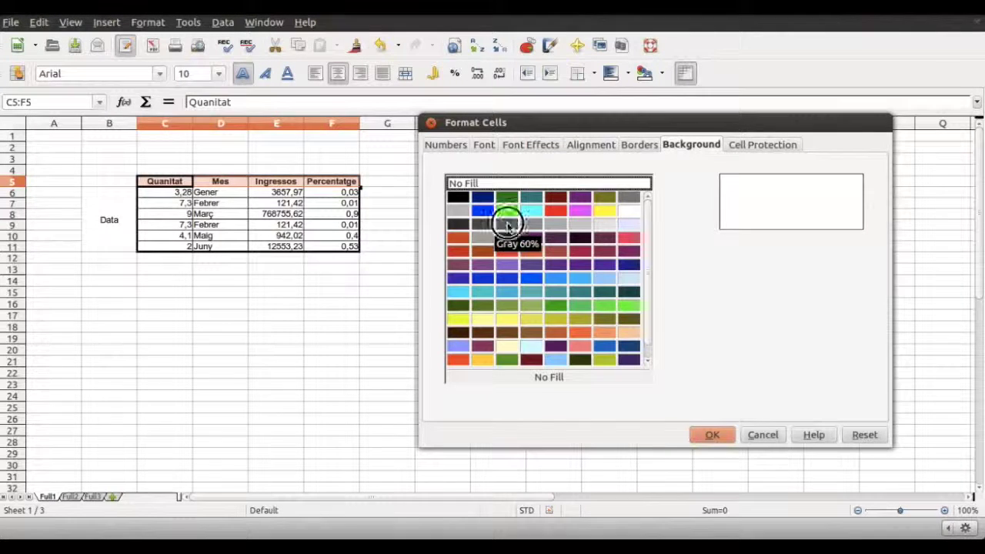
left_click(507, 224)
left_click(713, 435)
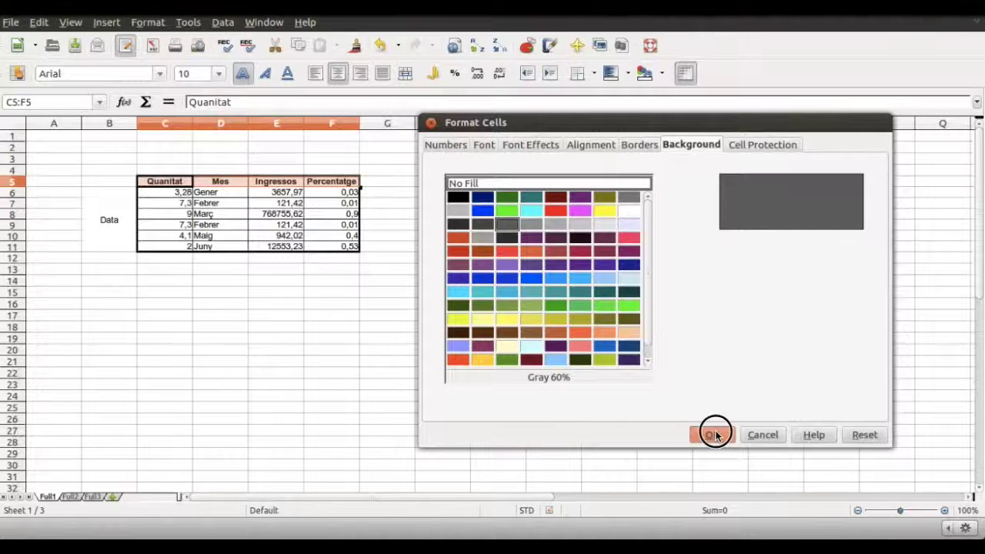
left_click(494, 327)
Set the font color of the header cells C5:F5 to white.
left_click_drag(183, 183, 326, 185)
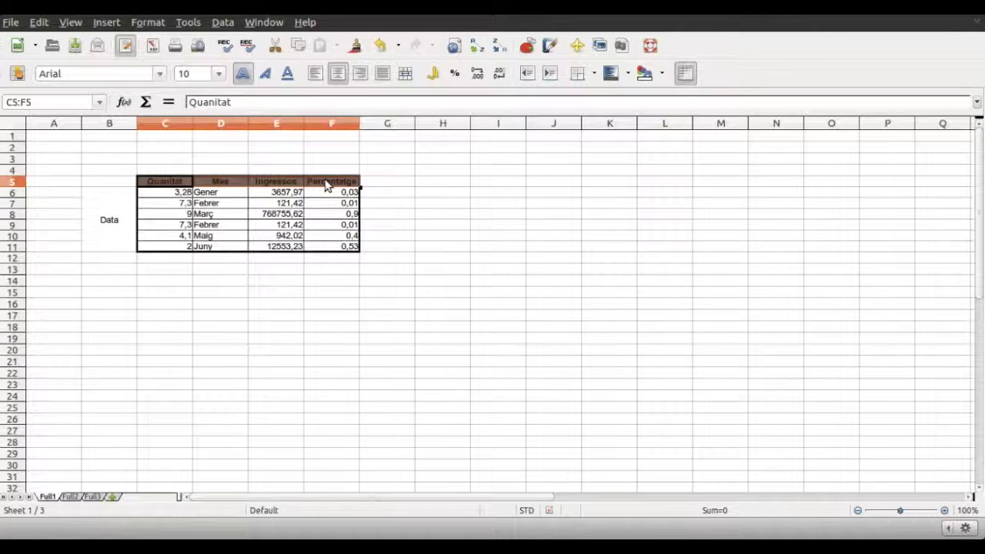
left_click(662, 75)
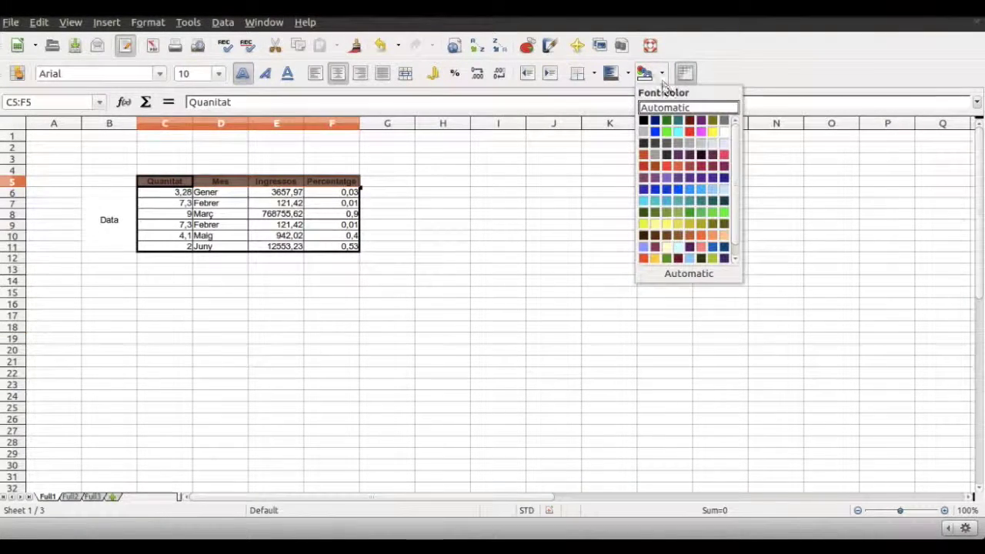
left_click(723, 131)
left_click(506, 237)
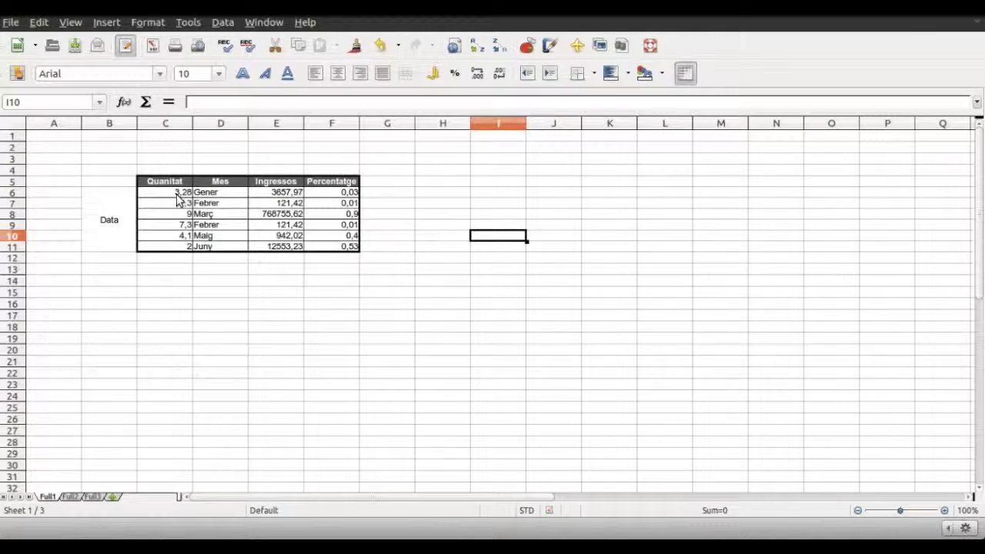
Format the Quanitat values in C6:C11 as numbers with 2 decimal places.
left_click_drag(177, 197, 178, 248)
left_click(147, 22)
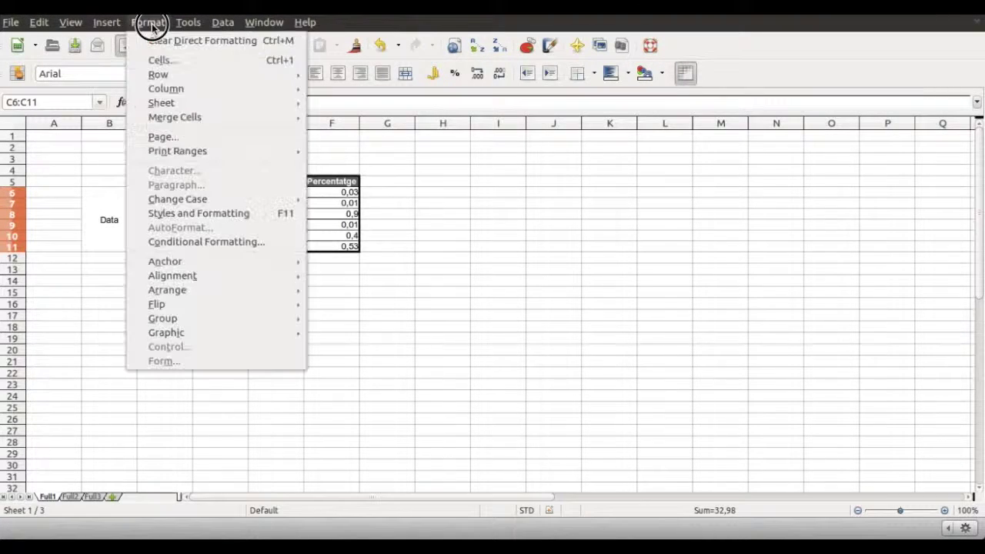
left_click(156, 60)
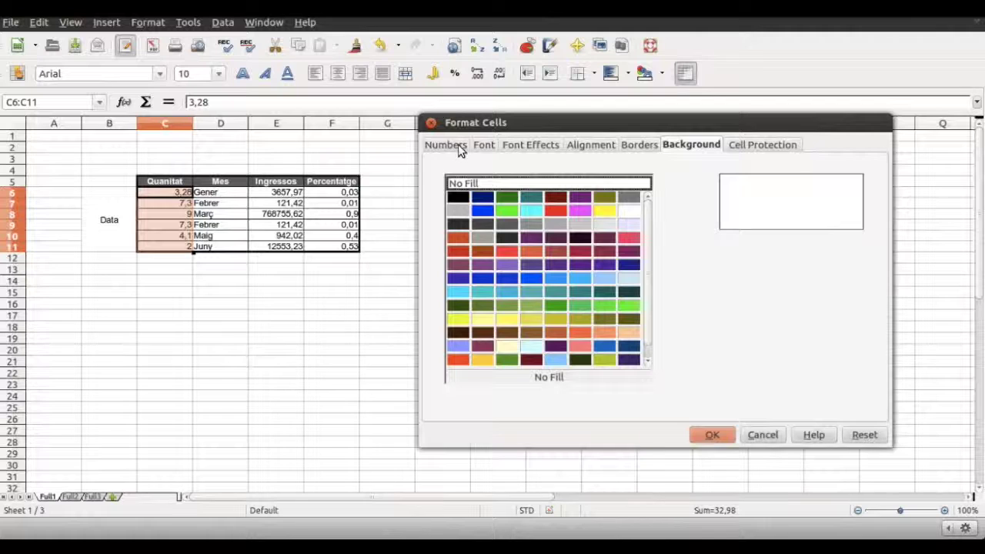
left_click(458, 144)
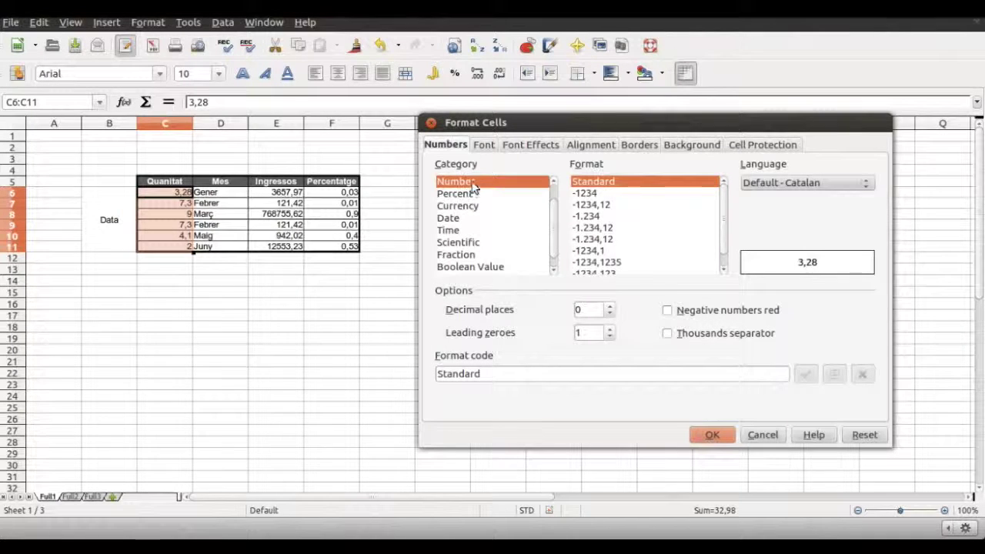
left_click(610, 306)
left_click(609, 306)
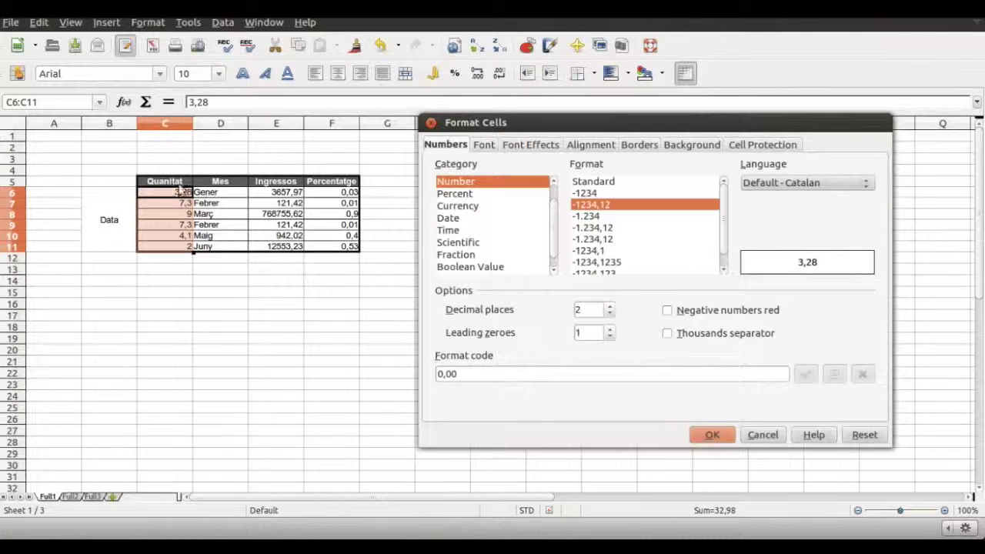
left_click(712, 435)
left_click(409, 331)
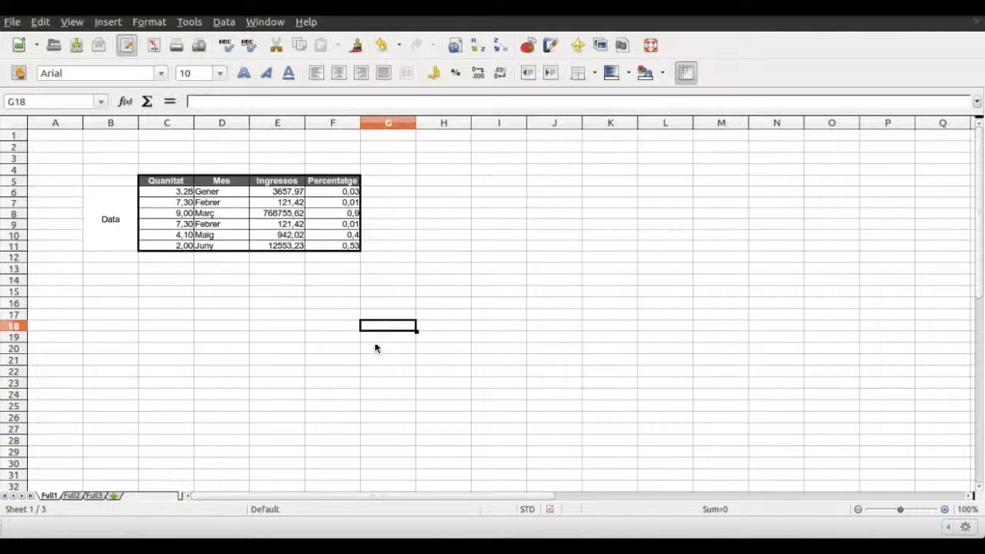
Enter the sample value 7,16 in the empty cell G18.
double_click(390, 326)
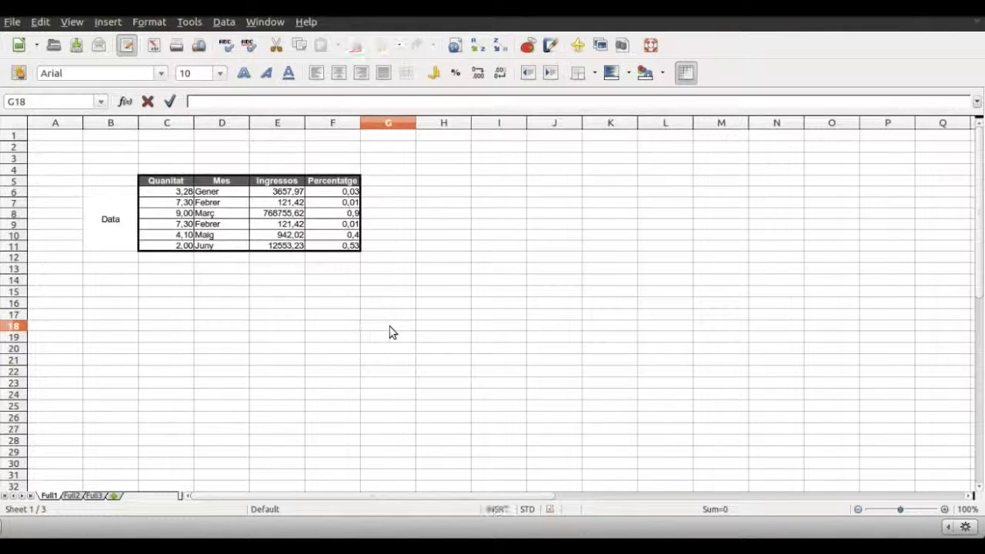
type("7,16")
key("Return")
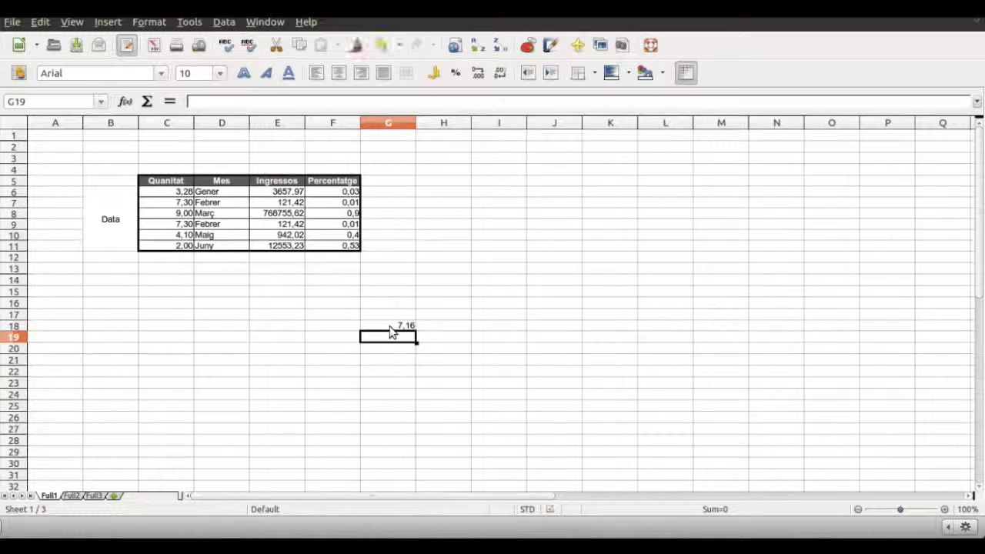
Format the value in G18 as a number with 1 decimal place.
left_click(401, 326)
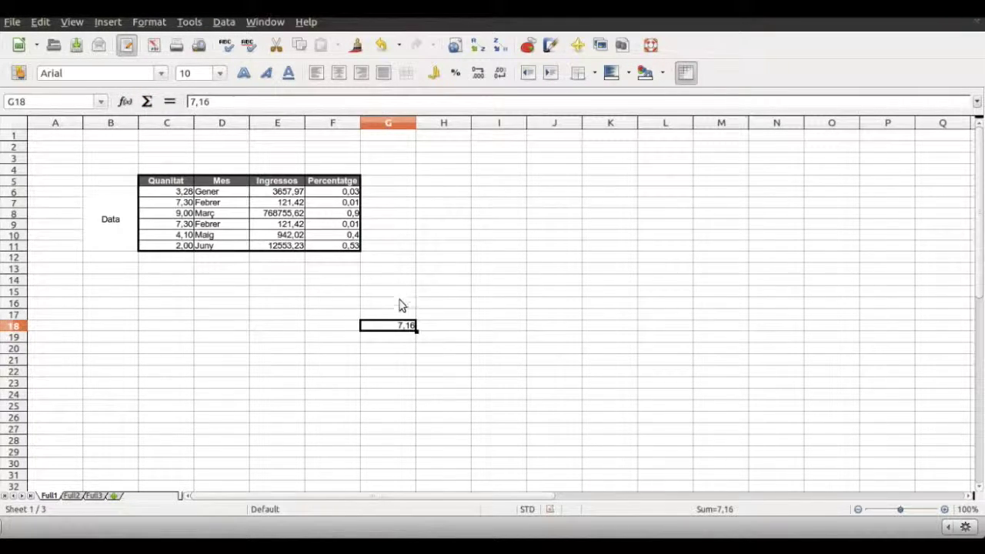
right_click(379, 326)
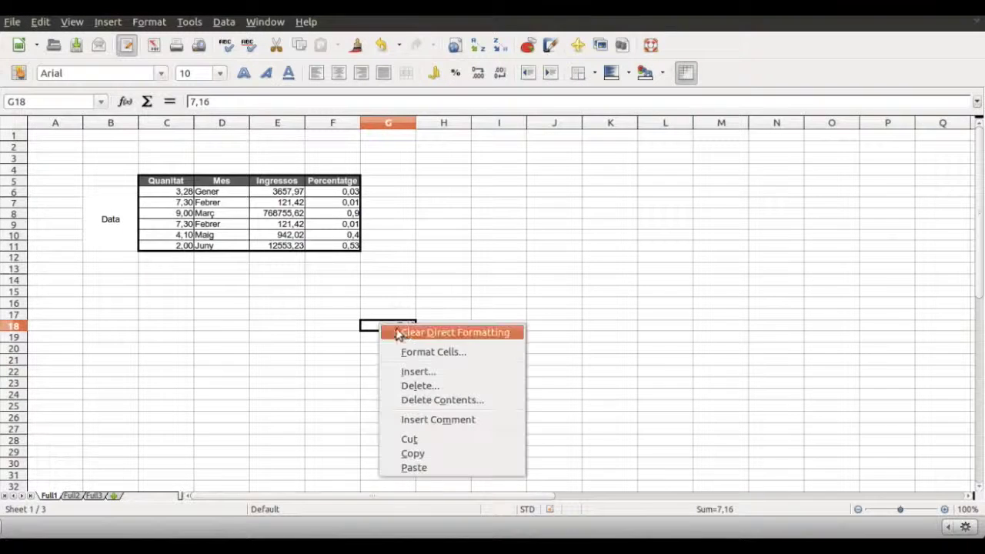
left_click(416, 351)
left_click_drag(540, 118, 621, 80)
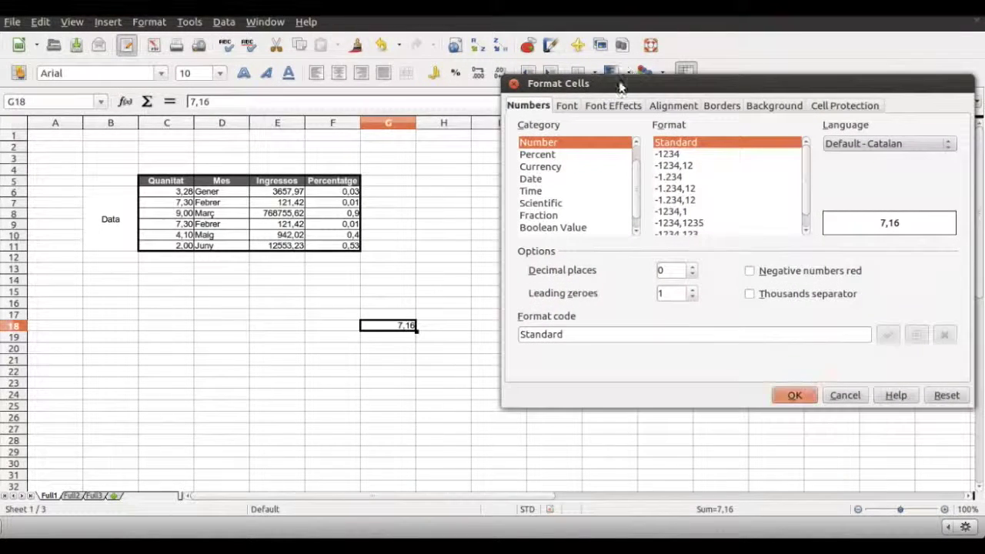
left_click(693, 267)
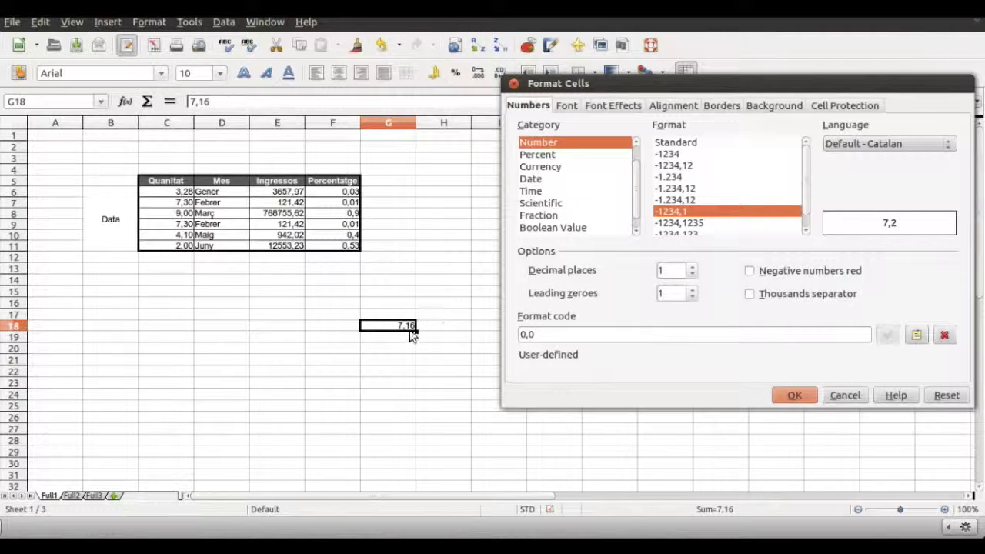
left_click(798, 397)
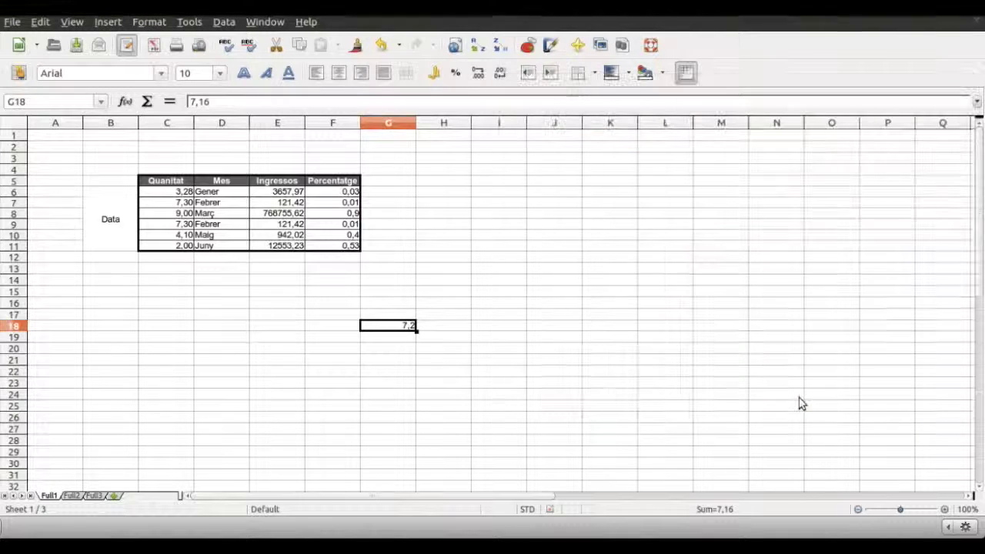
left_click(605, 418)
Delete the sample value from cell G18.
left_click(393, 327)
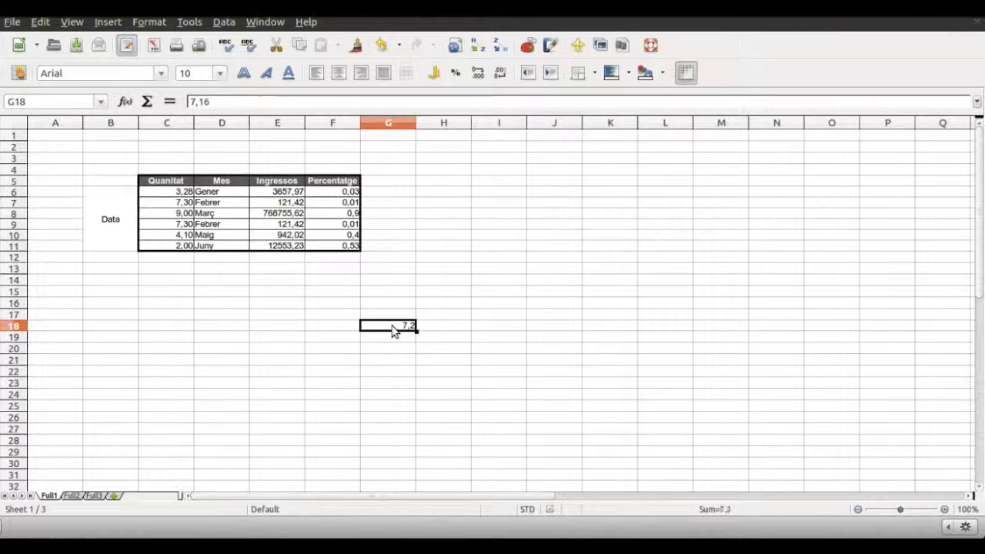
key("BackSpace")
left_click(596, 189)
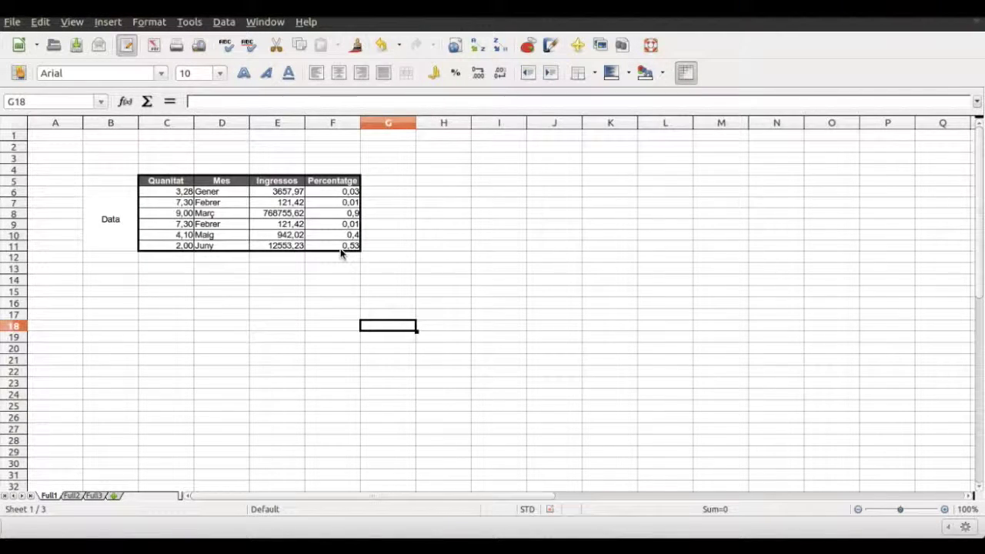
Reduce the Quanitat values in C6:C11 to one decimal place.
left_click_drag(171, 195, 169, 245)
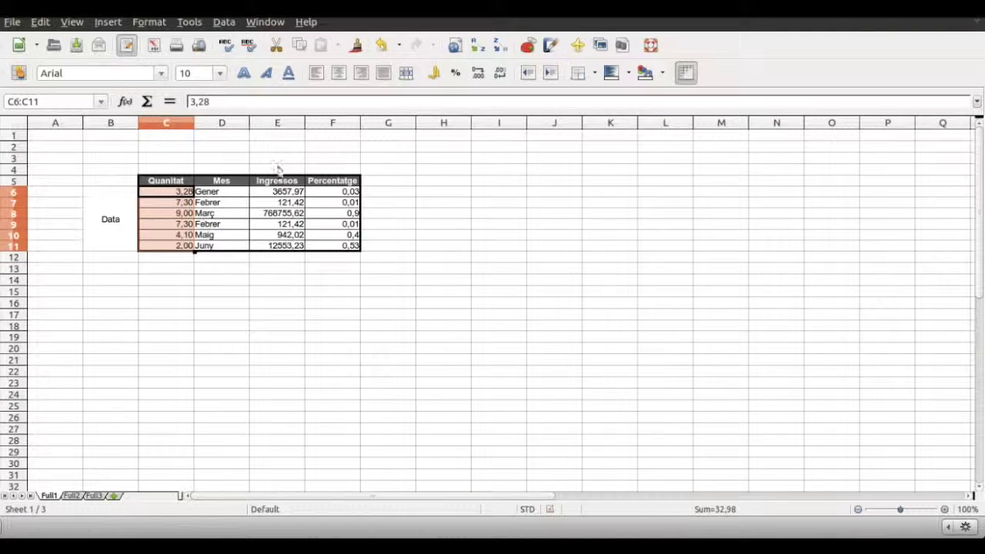
left_click(479, 76)
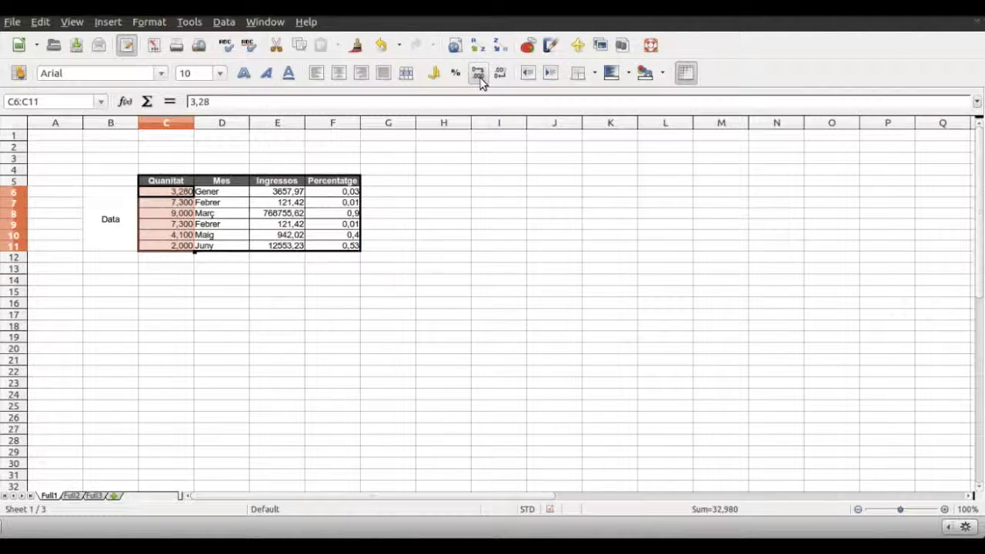
left_click(498, 77)
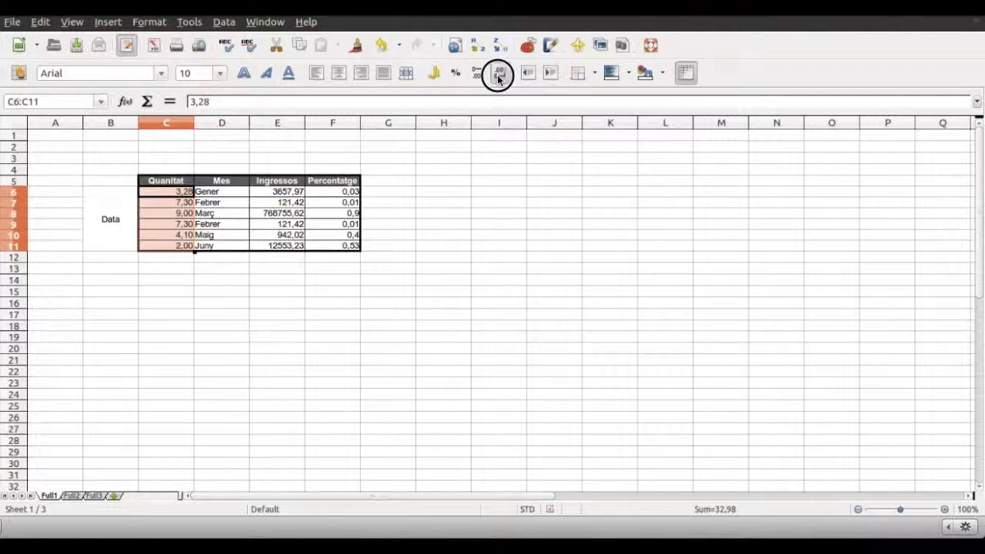
left_click(499, 75)
left_click(466, 204)
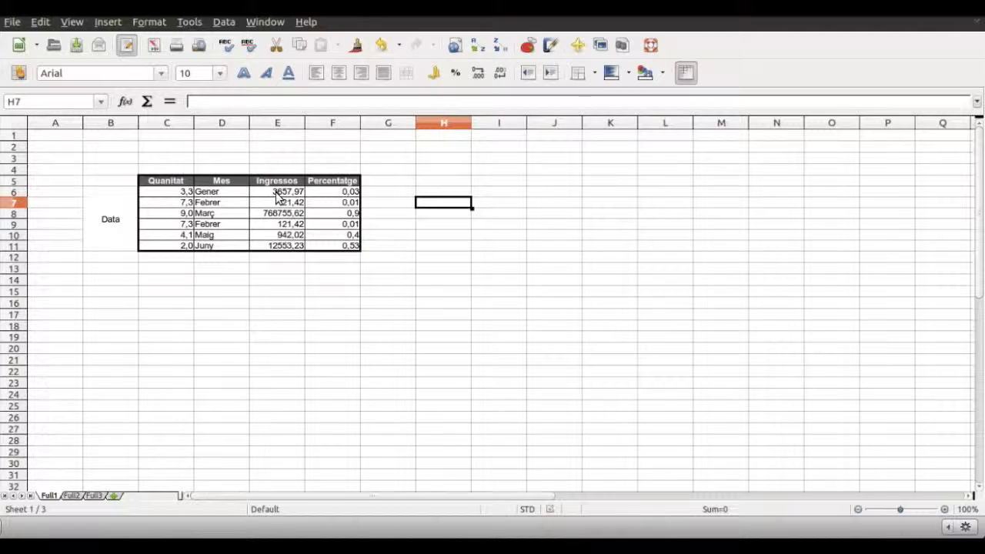
Try the EUR € Catalan currency format with 2 decimal places on the Ingressos values E6:E11, and undo it.
left_click_drag(279, 194, 277, 249)
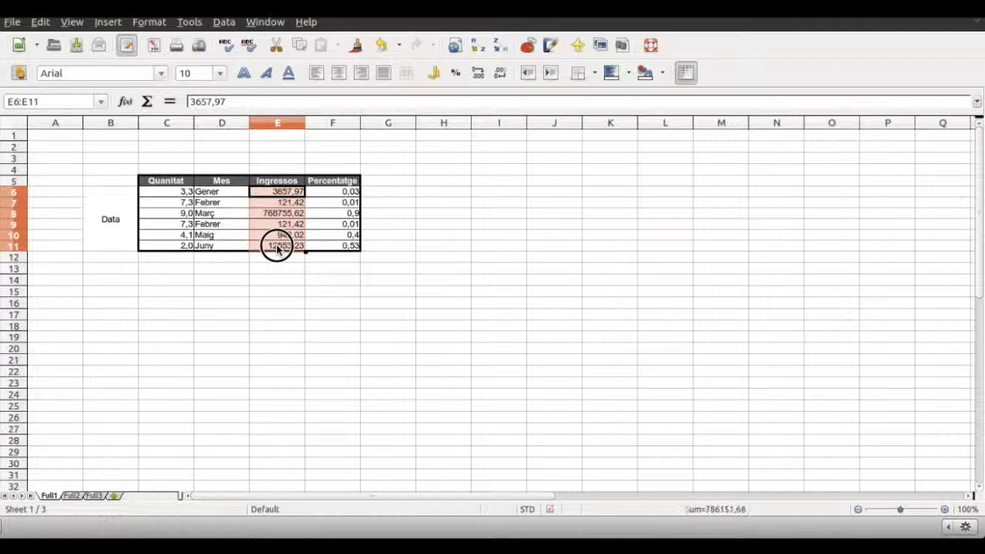
right_click(279, 205)
left_click(317, 235)
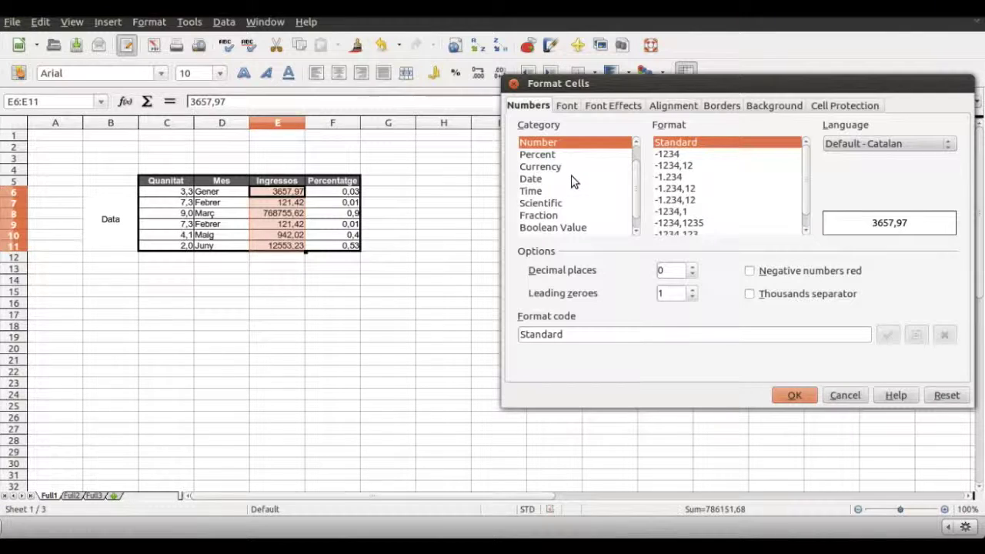
left_click(554, 168)
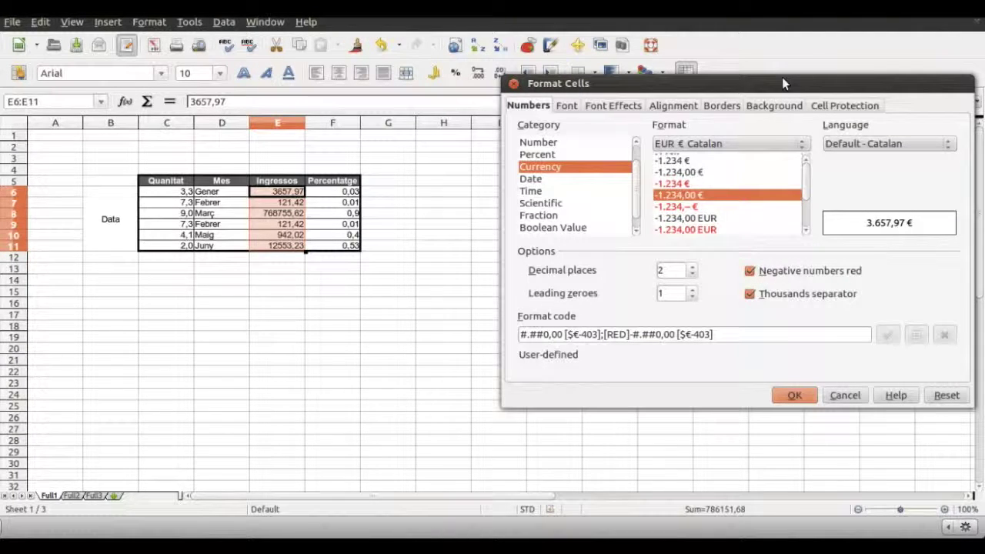
left_click_drag(780, 84, 695, 84)
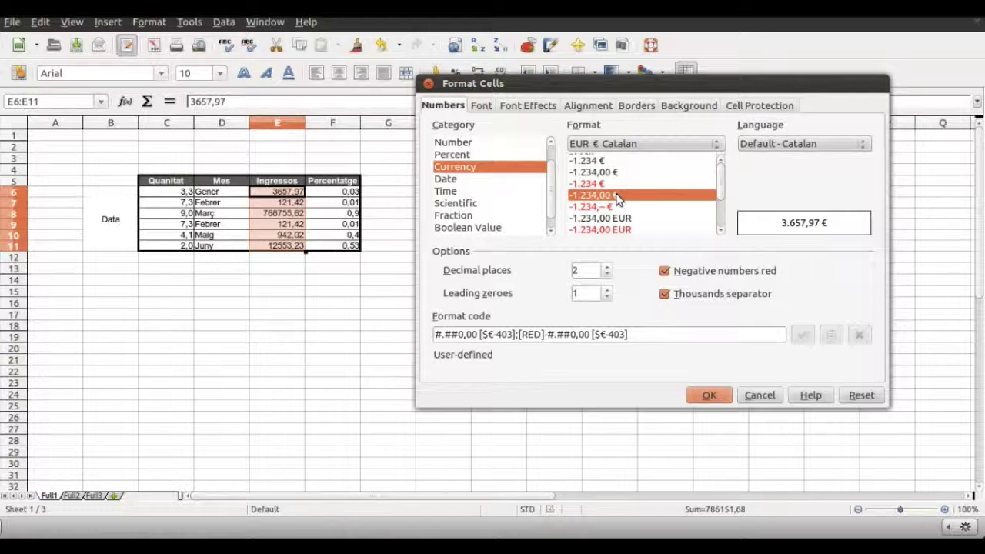
left_click(669, 143)
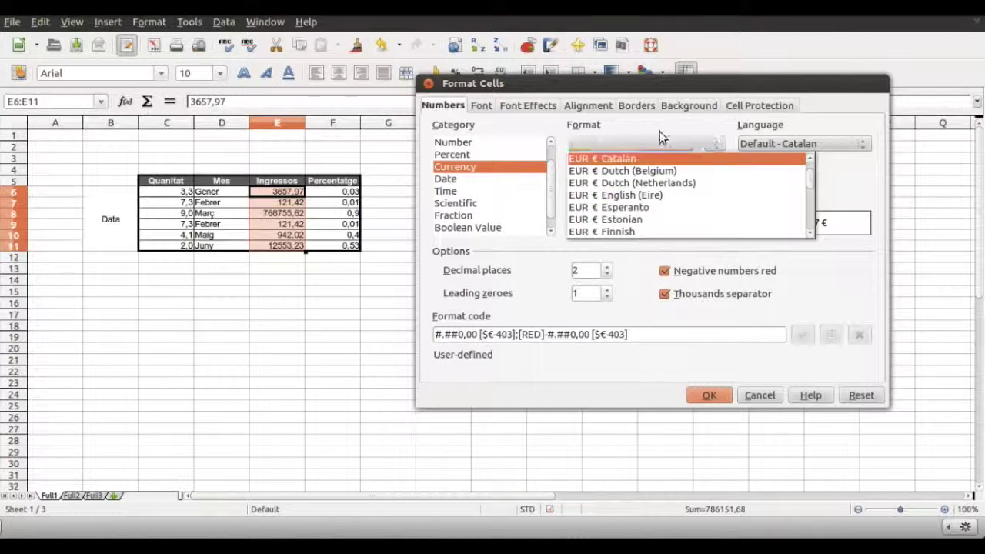
left_click_drag(810, 178, 809, 198)
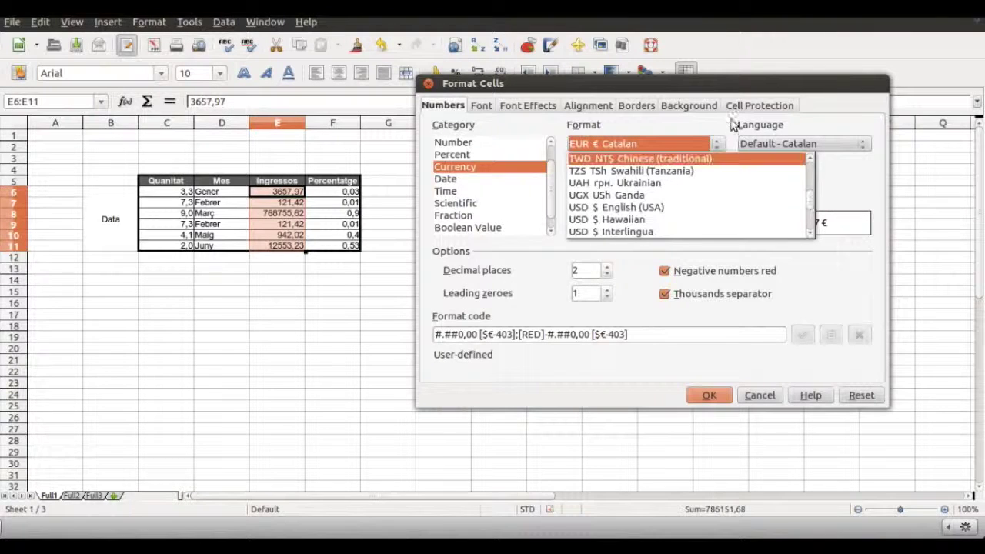
left_click(722, 127)
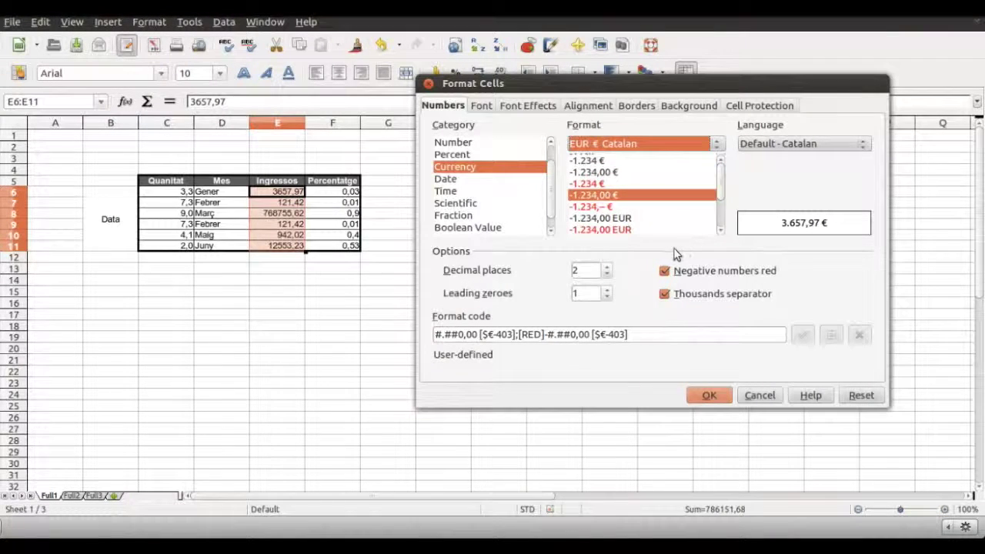
left_click(722, 400)
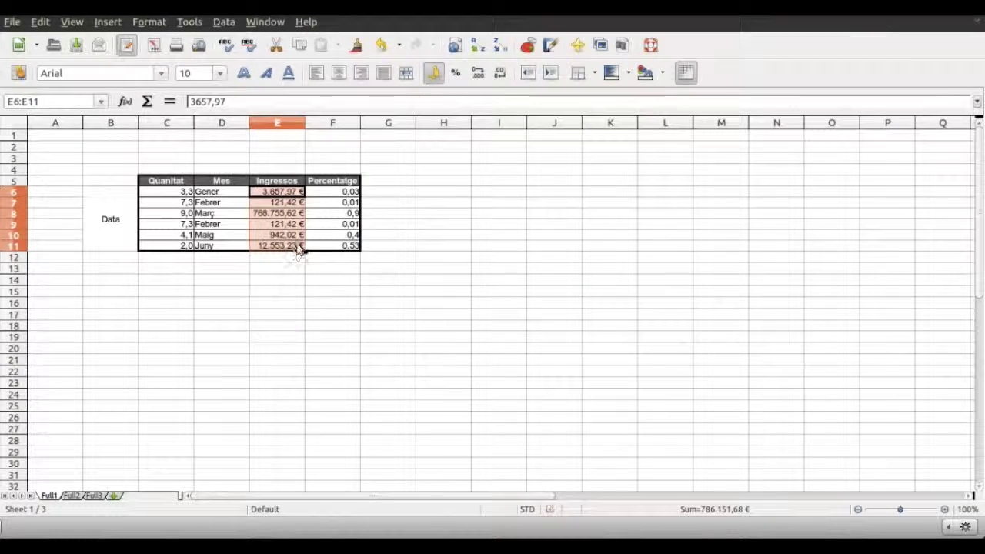
left_click(382, 46)
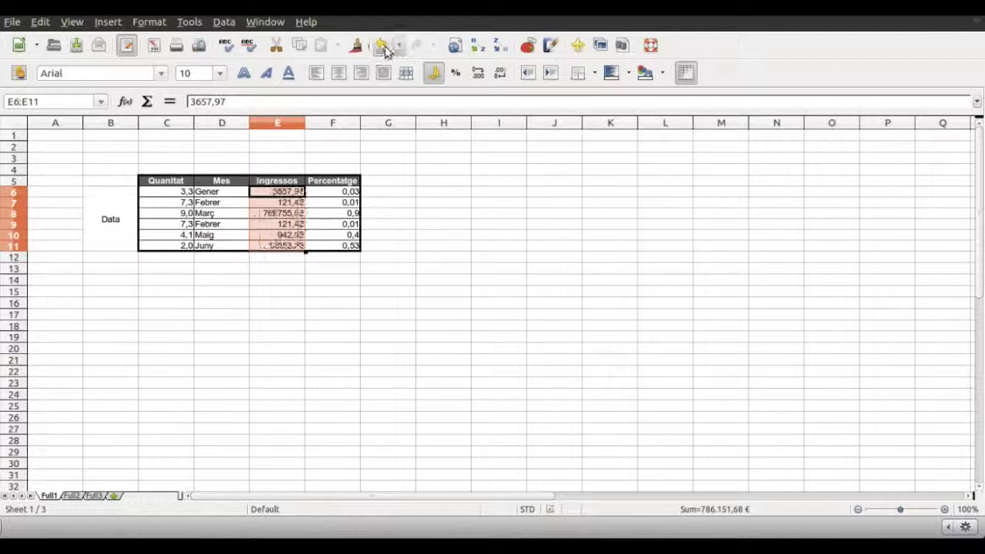
Apply the default currency format to the Ingressos values in E6:E11, with two decimal places.
left_click(435, 75)
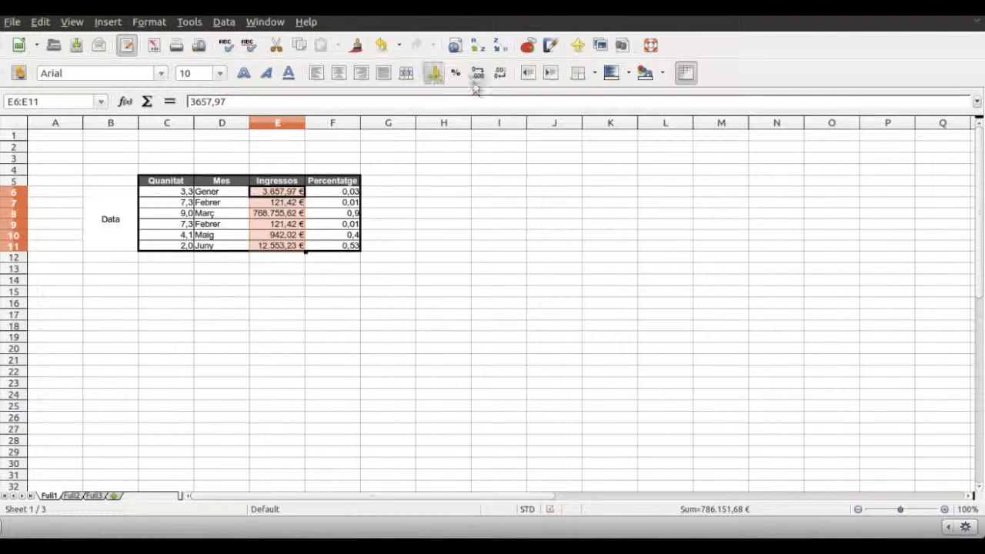
left_click(499, 79)
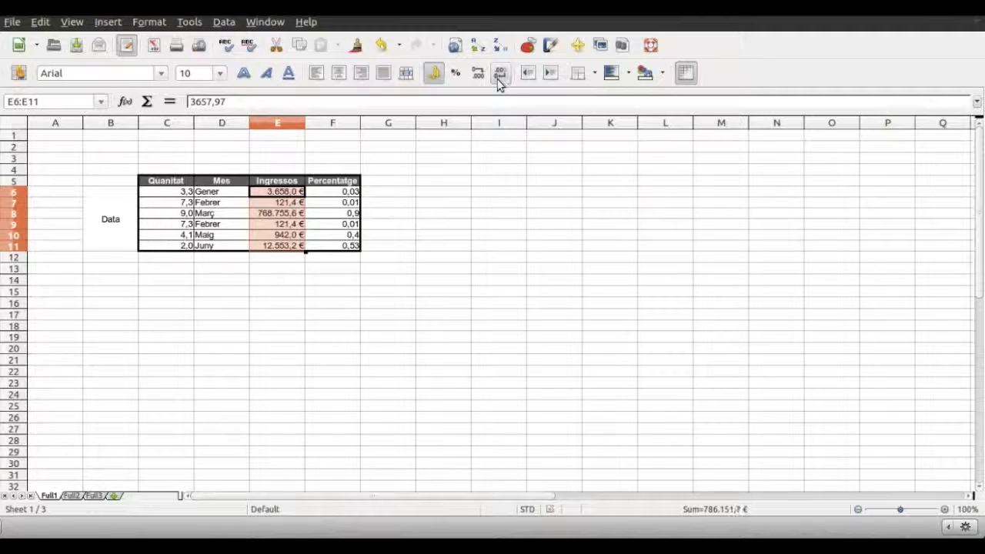
left_click(478, 77)
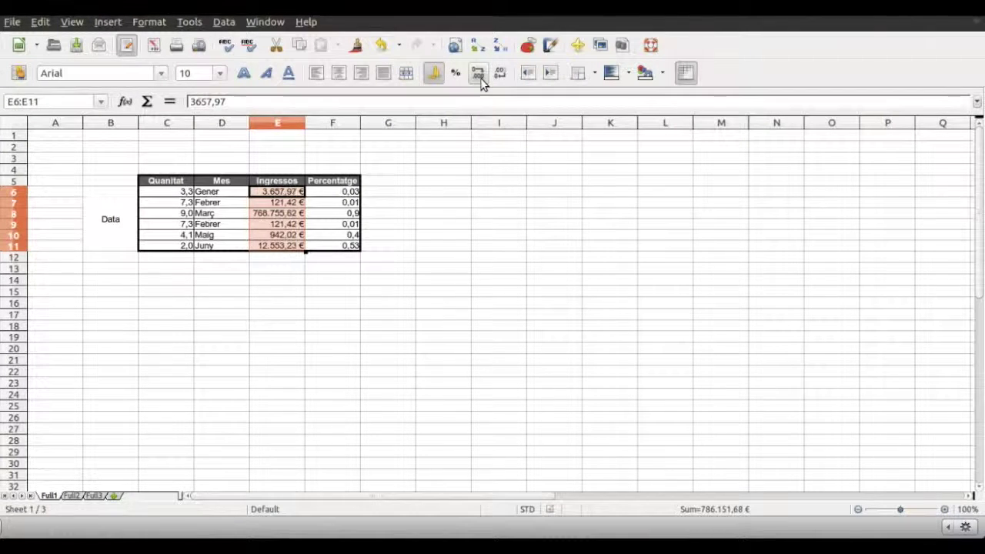
left_click(468, 158)
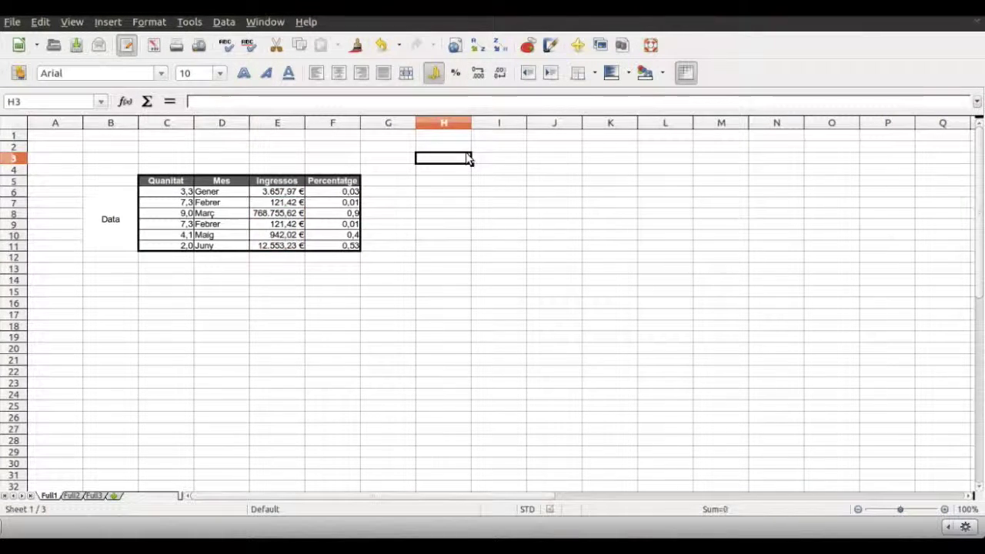
Try the percent format with 2 decimal places on the Percentatge values F6:F11, and undo it.
left_click(333, 190)
left_click_drag(332, 193, 332, 243)
right_click(332, 243)
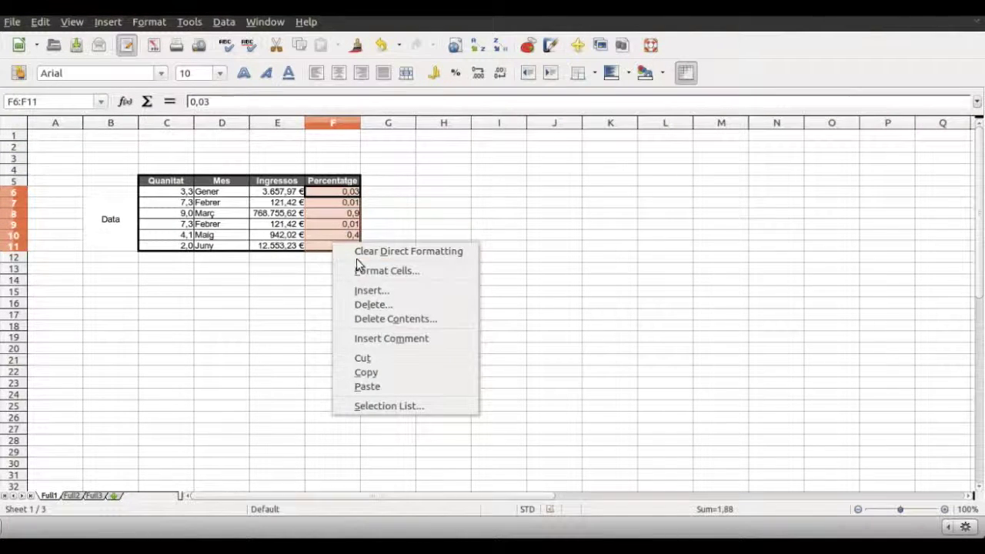
left_click(366, 271)
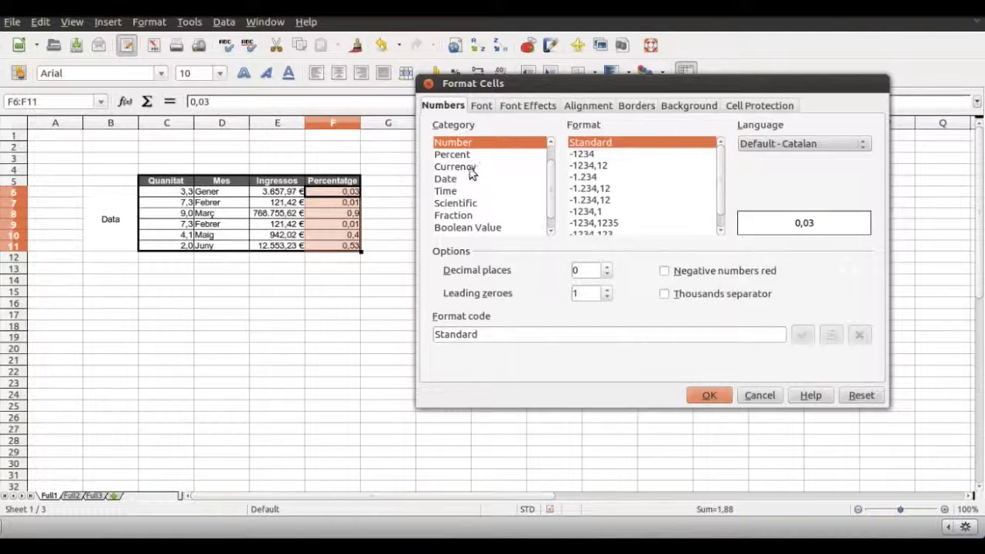
left_click(467, 156)
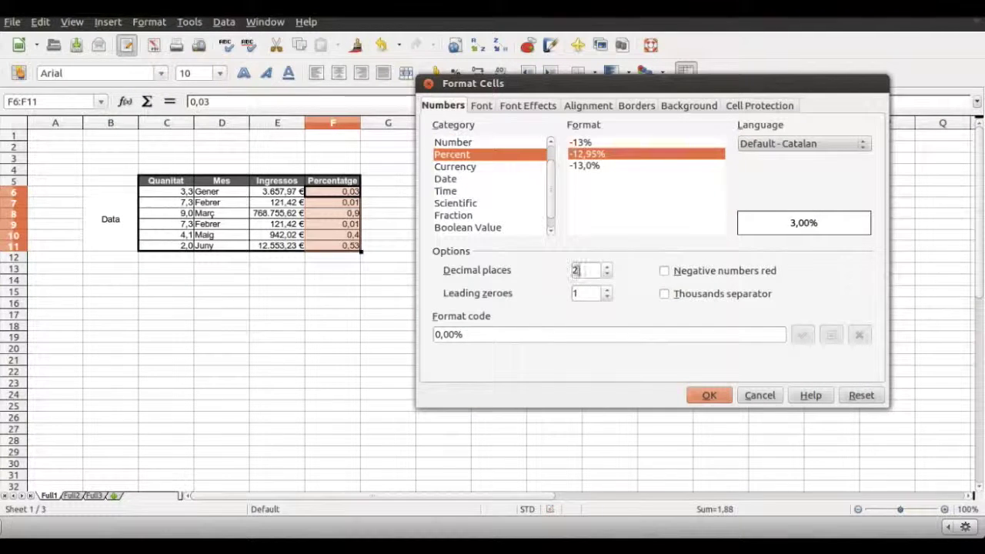
left_click(709, 395)
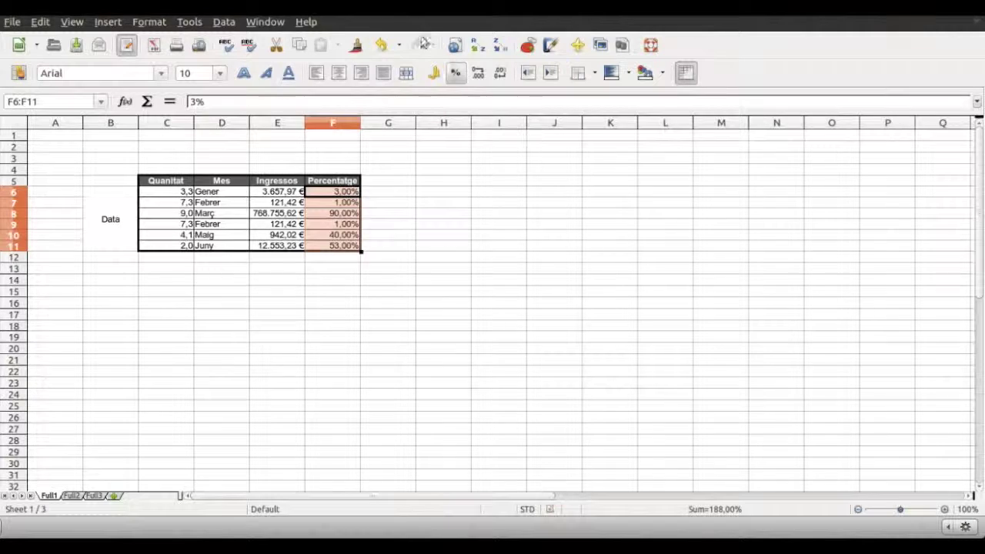
left_click(379, 44)
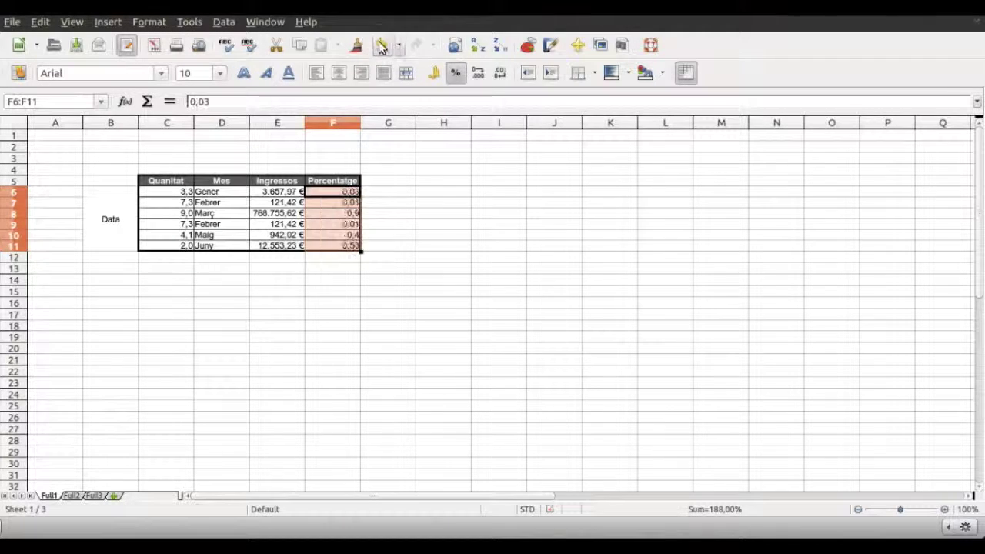
Apply the percent format without decimal places to the Percentatge values in F6:F11.
left_click(456, 74)
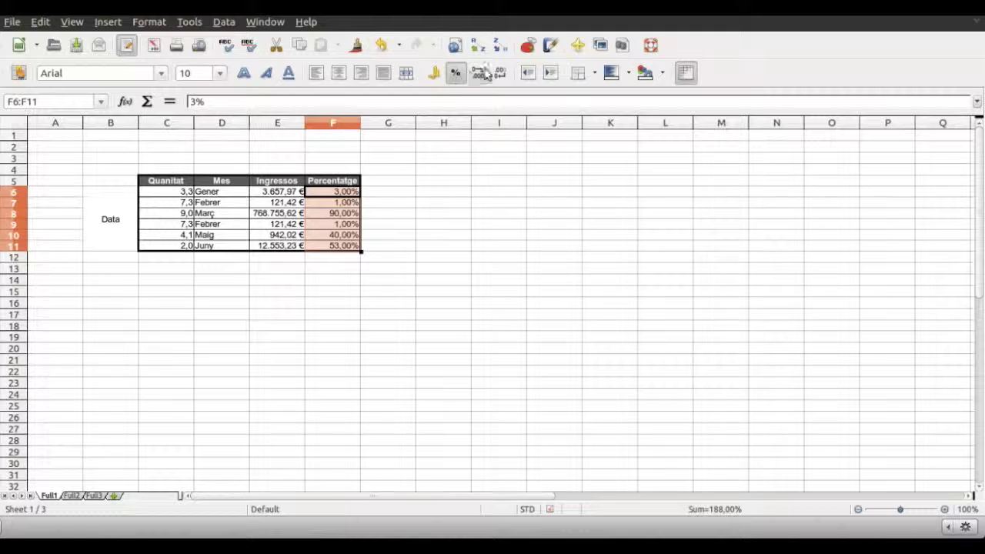
left_click(480, 78)
left_click(500, 79)
left_click(502, 81)
left_click(464, 239)
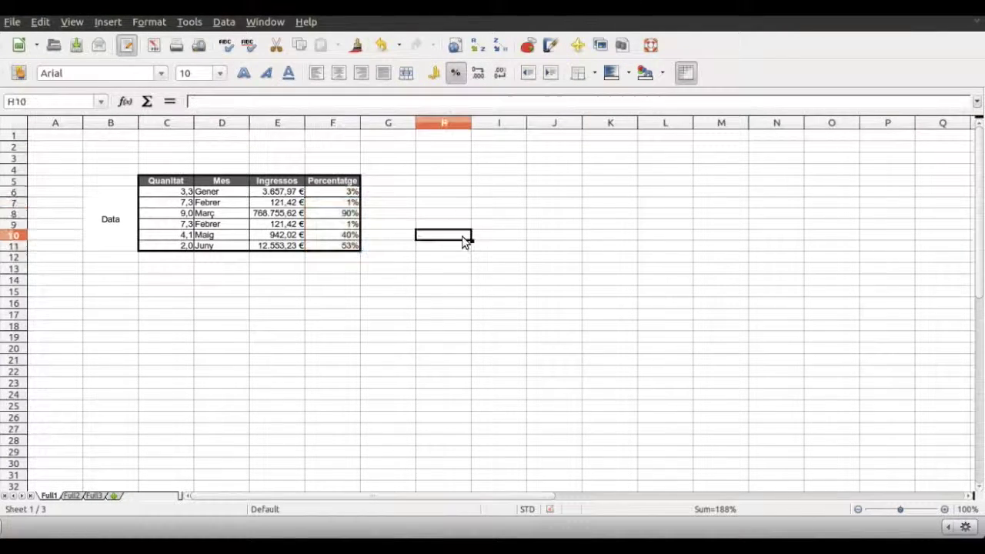
Rotate the text of the merged Data cell by 90 degrees and narrow column B to fit it.
left_click(119, 214)
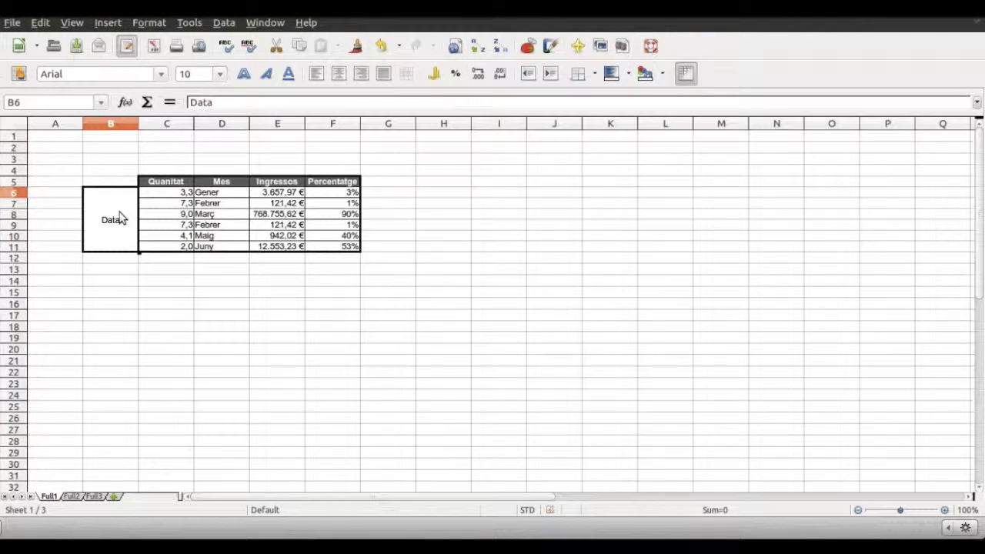
right_click(119, 218)
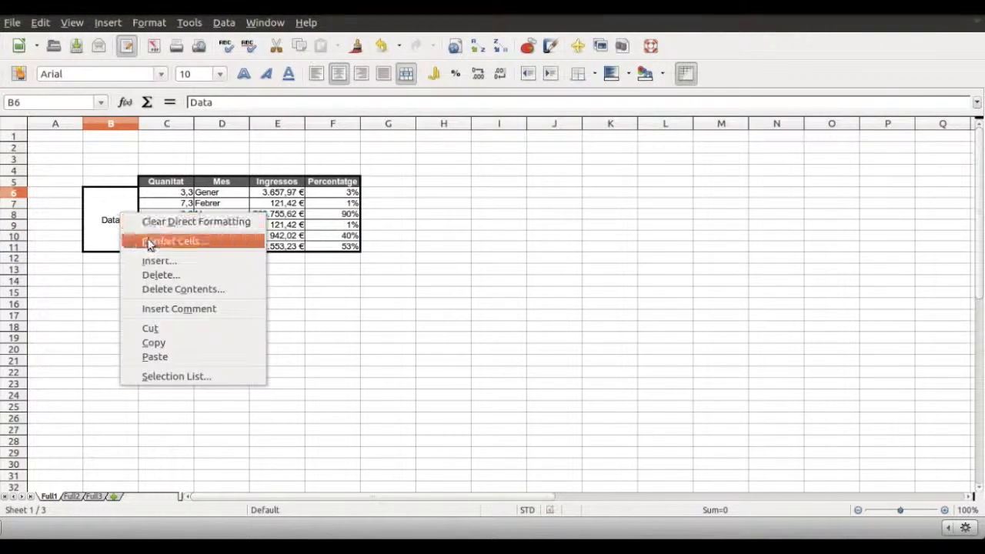
left_click(154, 238)
left_click(588, 107)
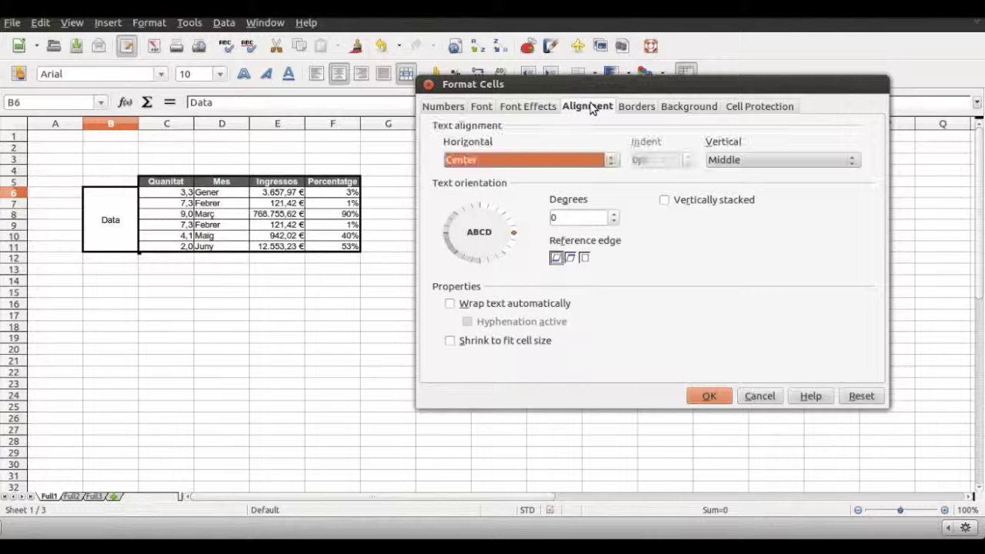
left_click_drag(515, 231, 480, 209)
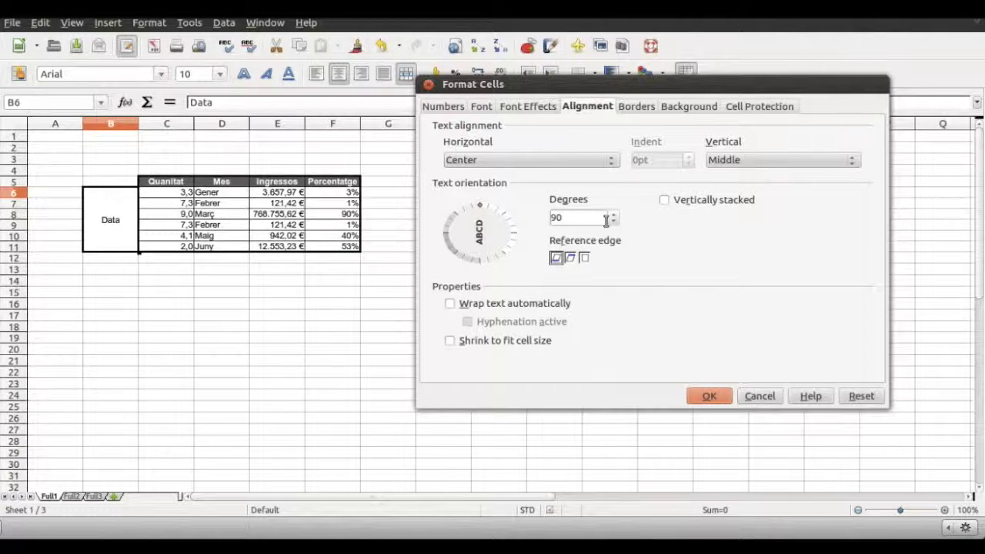
left_click(712, 407)
left_click_drag(139, 123, 107, 127)
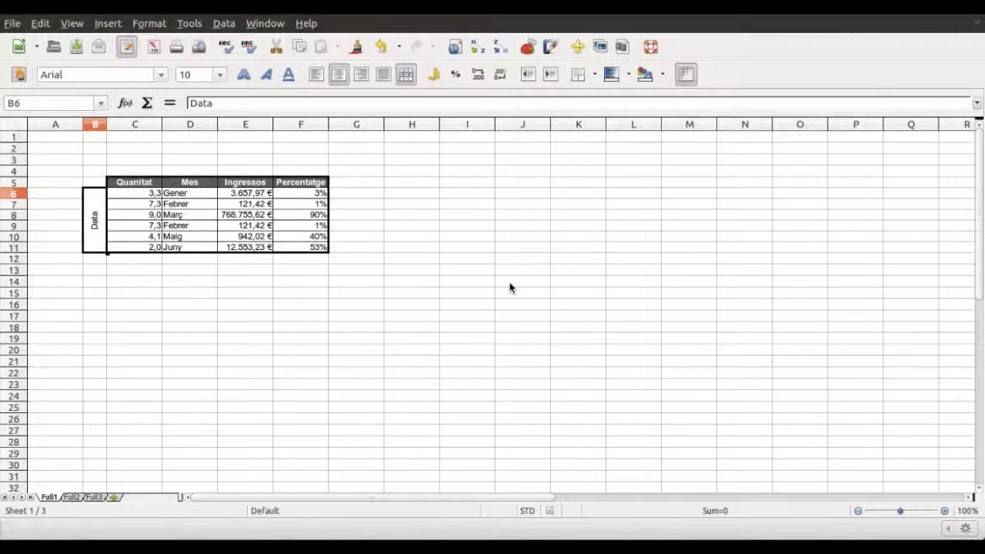
Try the Top vertical alignment on the rotated Data cell, and undo it.
right_click(99, 213)
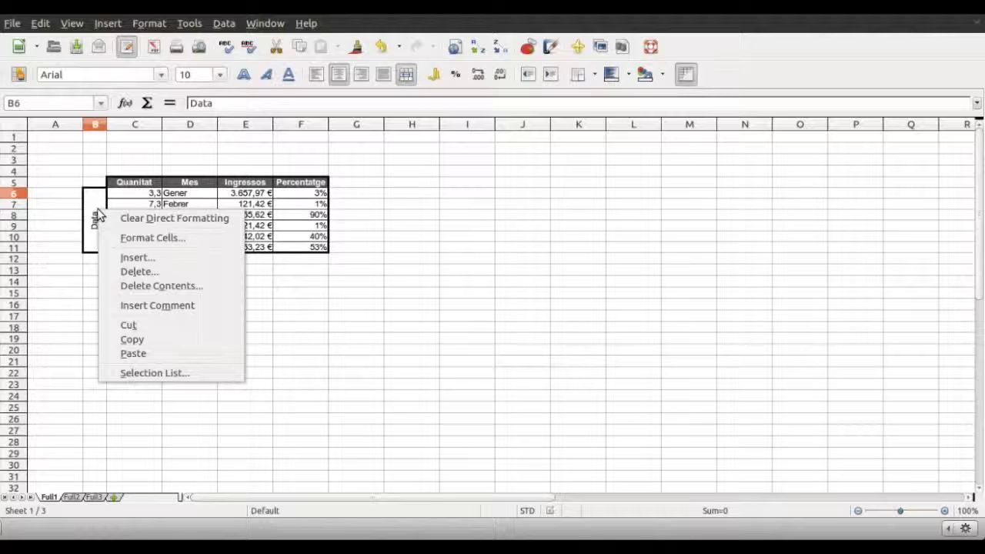
left_click(146, 238)
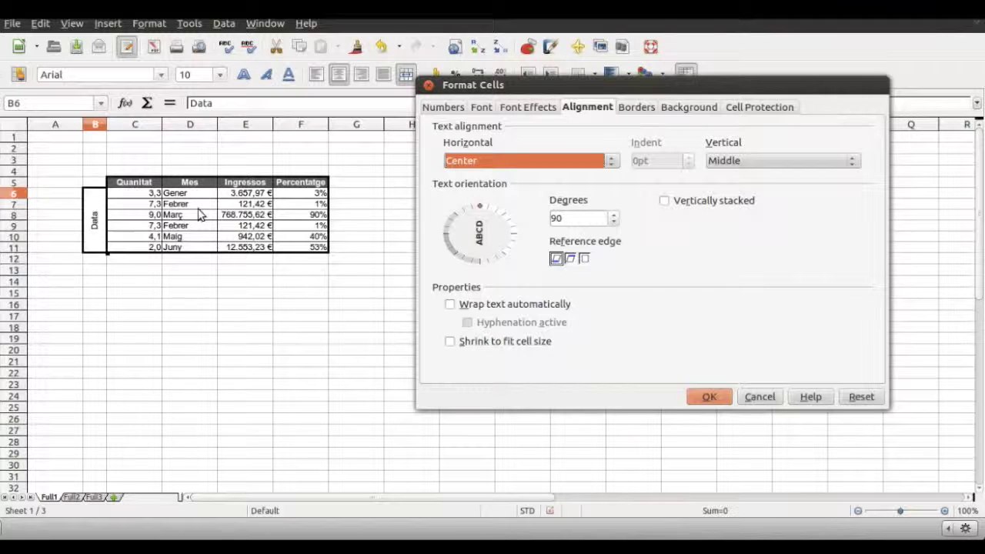
left_click(751, 162)
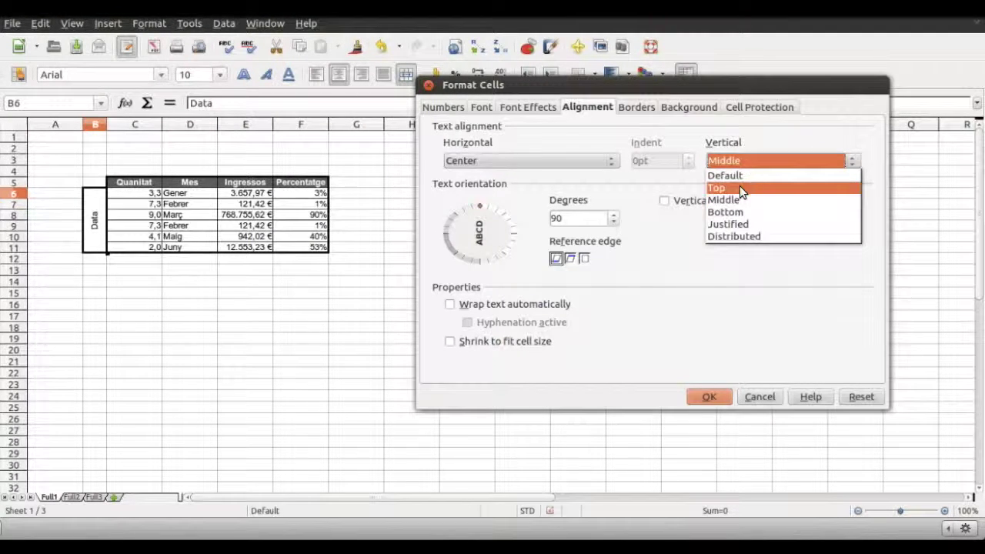
left_click(740, 187)
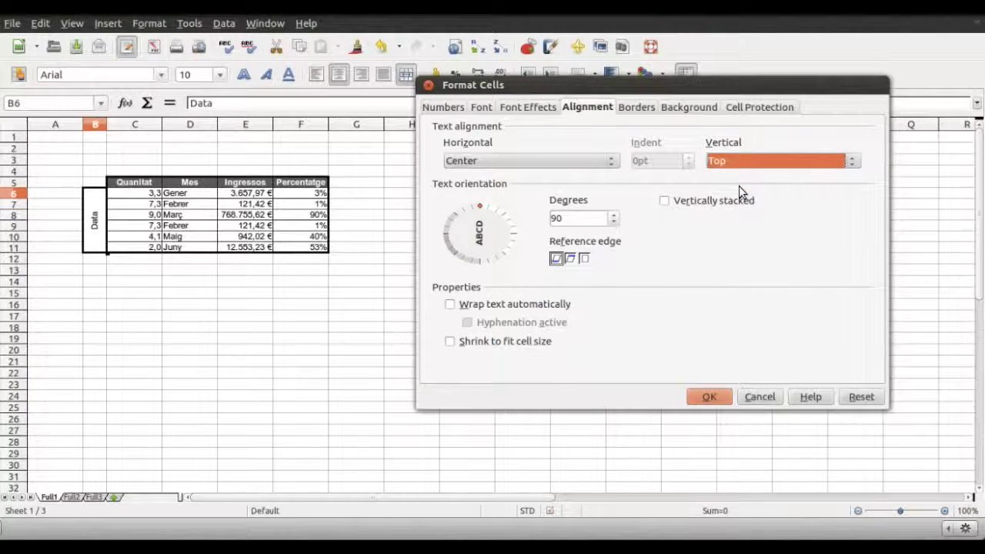
left_click(708, 397)
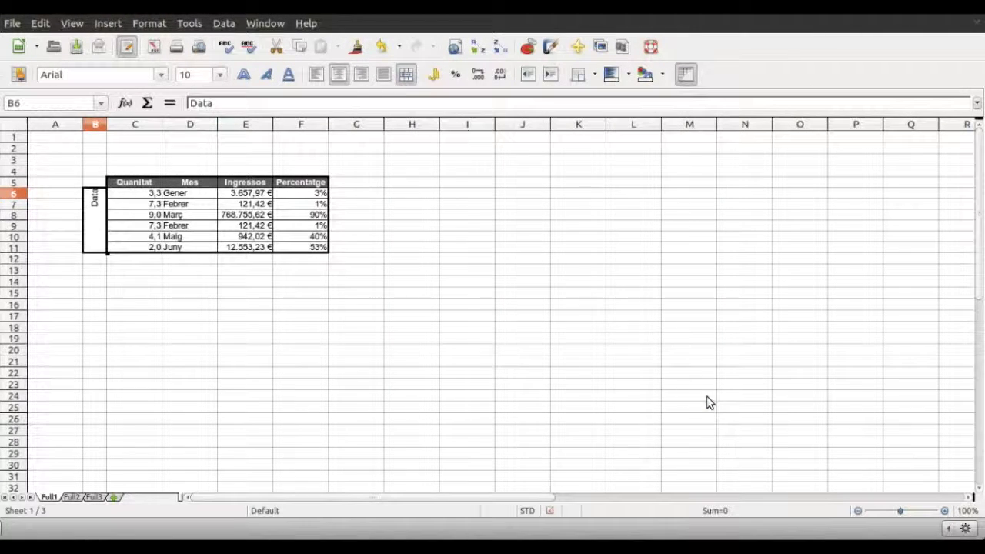
left_click(381, 46)
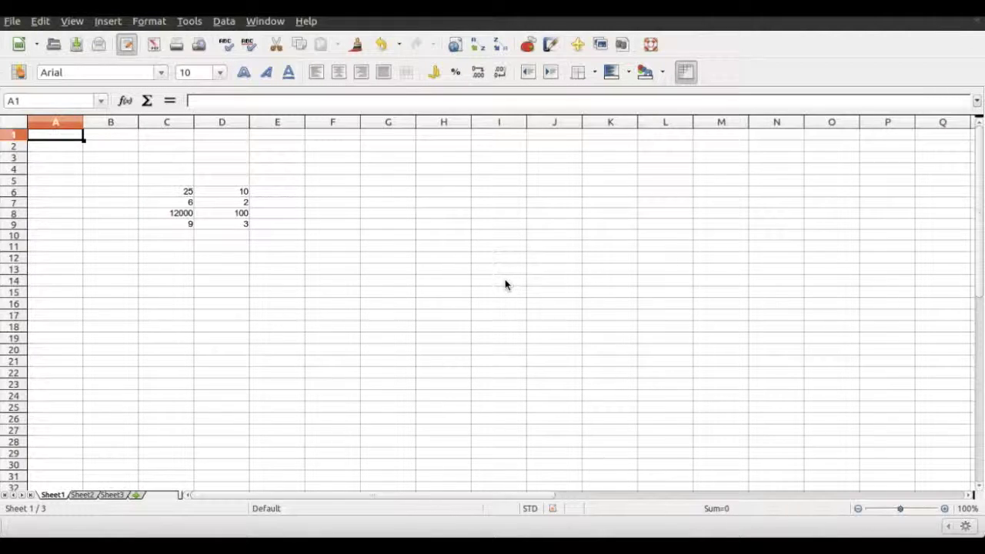
Enter the addition formula =C6+D6 in cell E6 and check it in the cell.
left_click(287, 197)
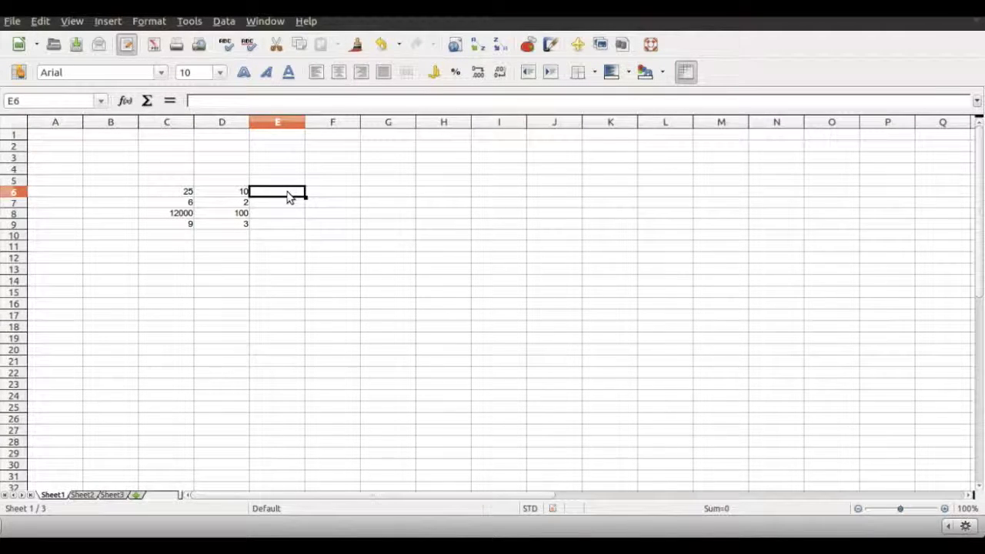
double_click(288, 197)
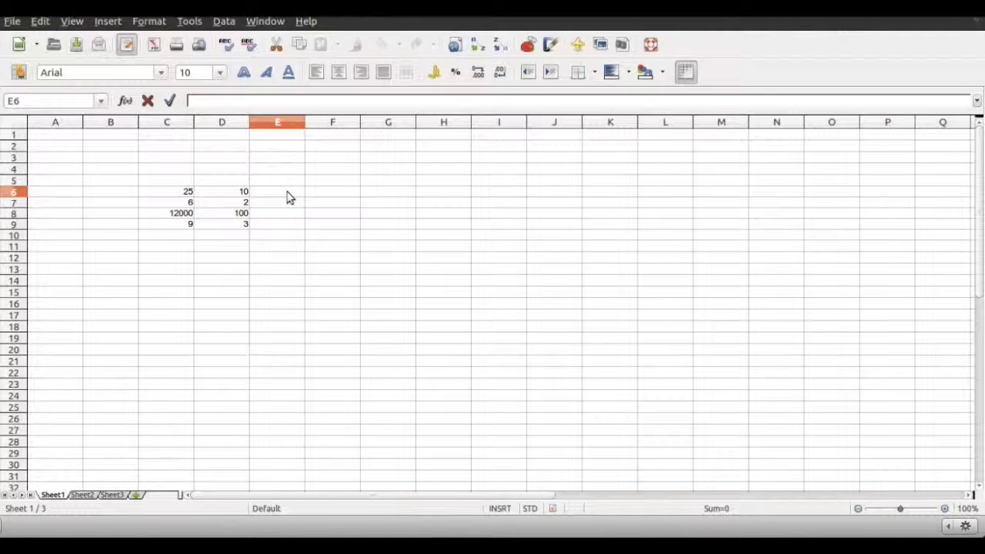
type("=")
left_click(151, 196)
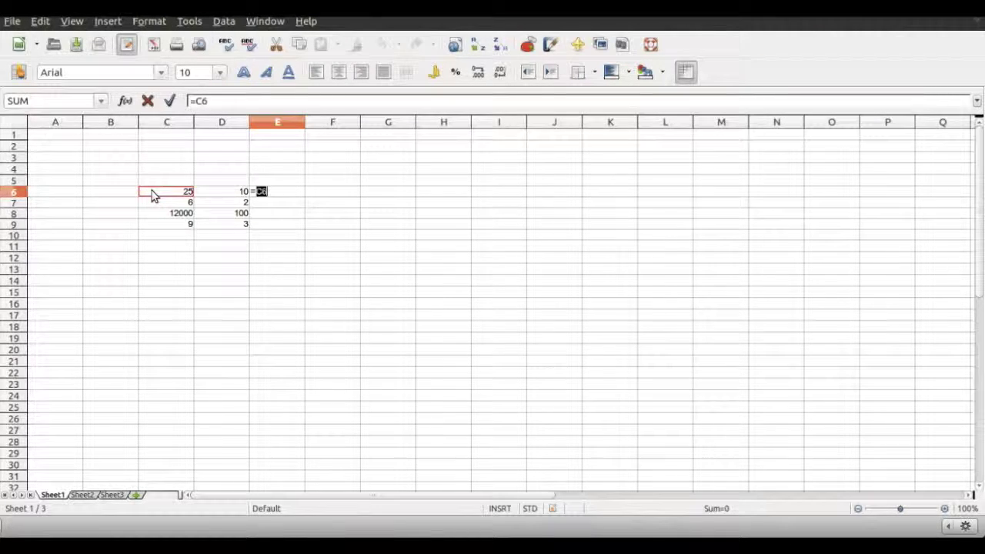
type("+")
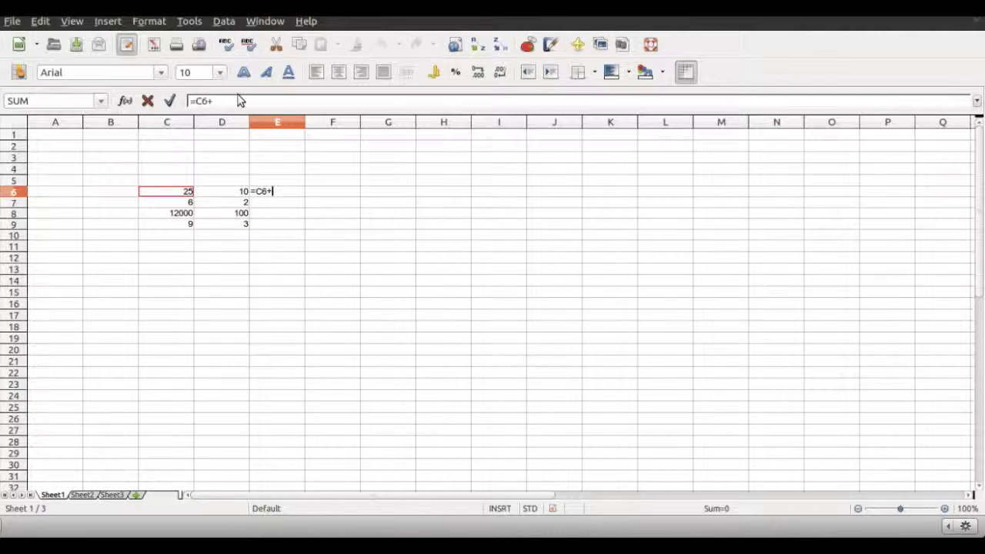
left_click(221, 195)
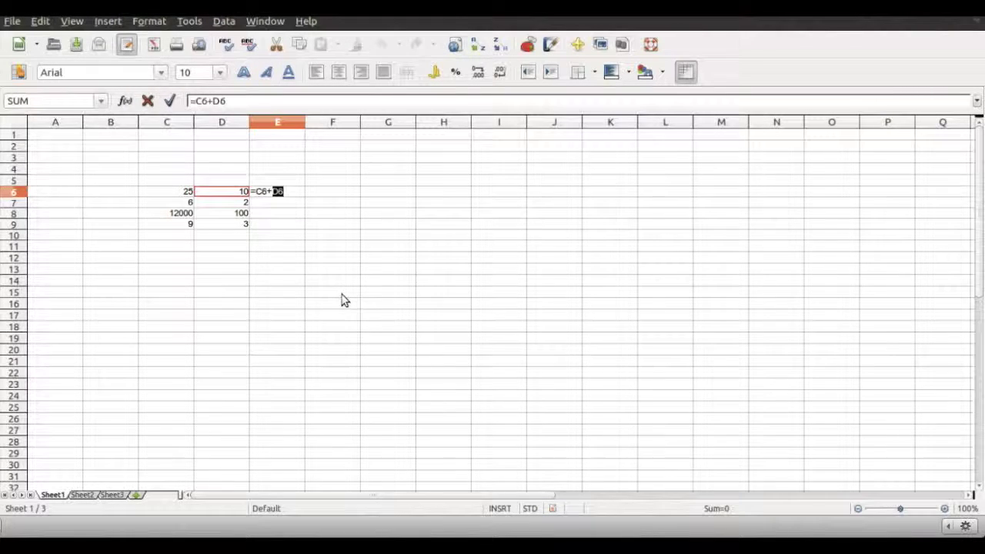
key("Return")
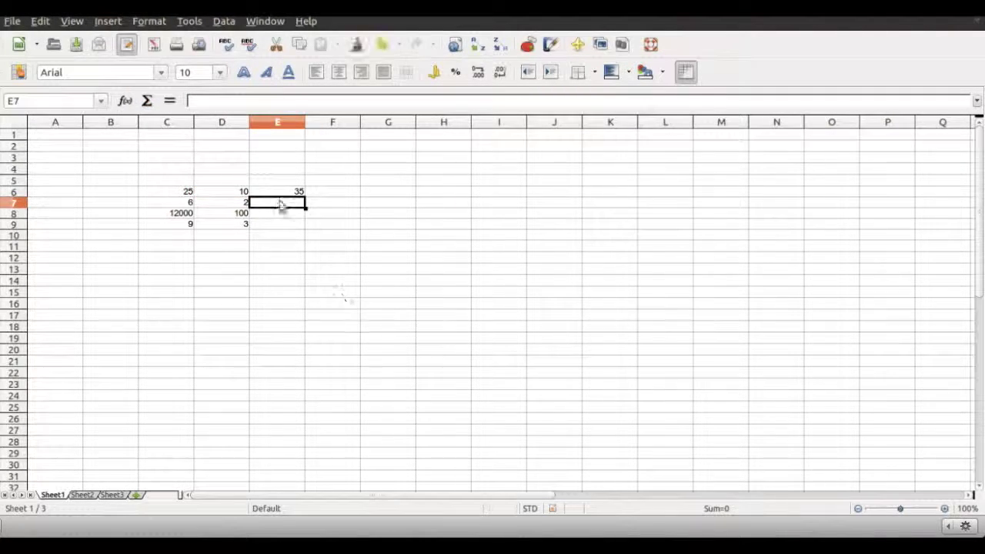
left_click(279, 193)
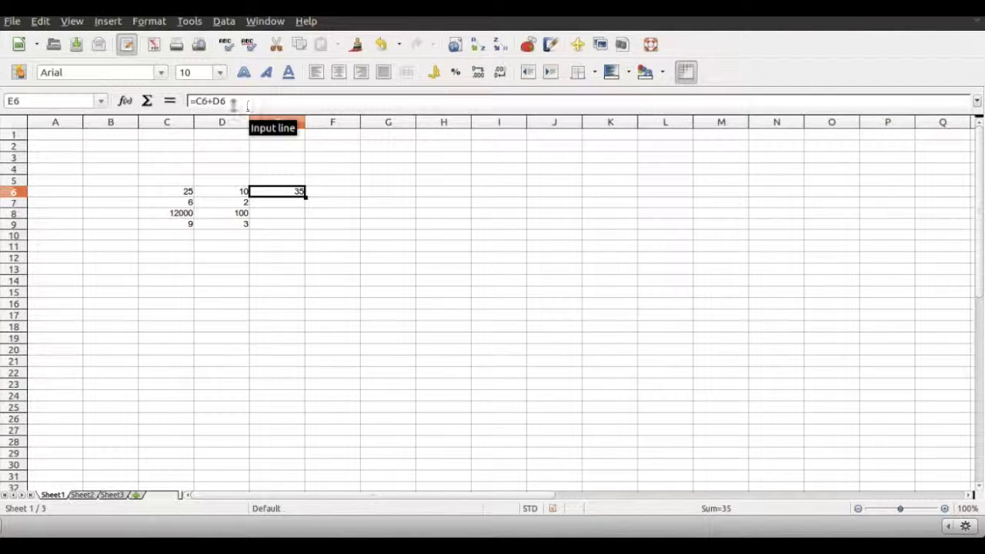
Change the value in cell D6 to 15.
left_click(234, 194)
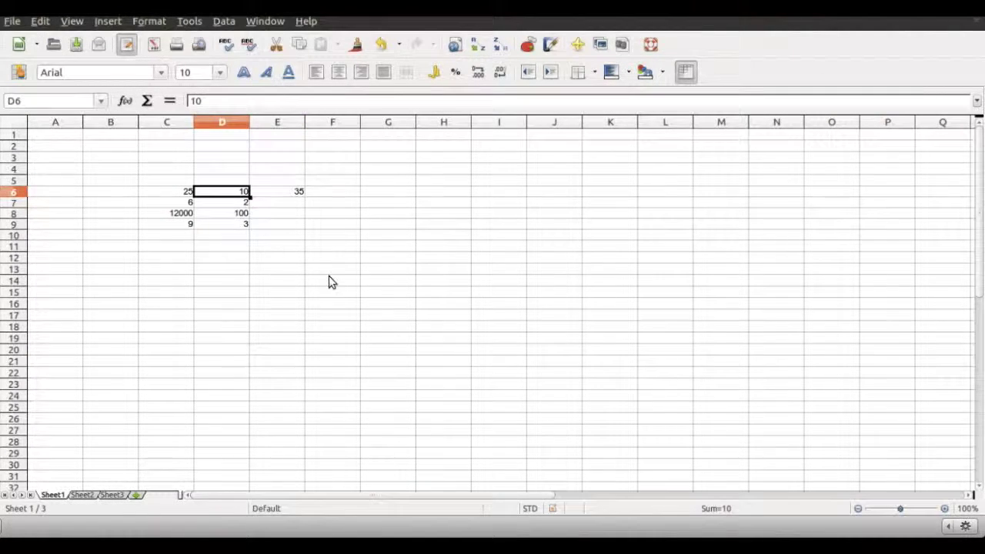
type("15")
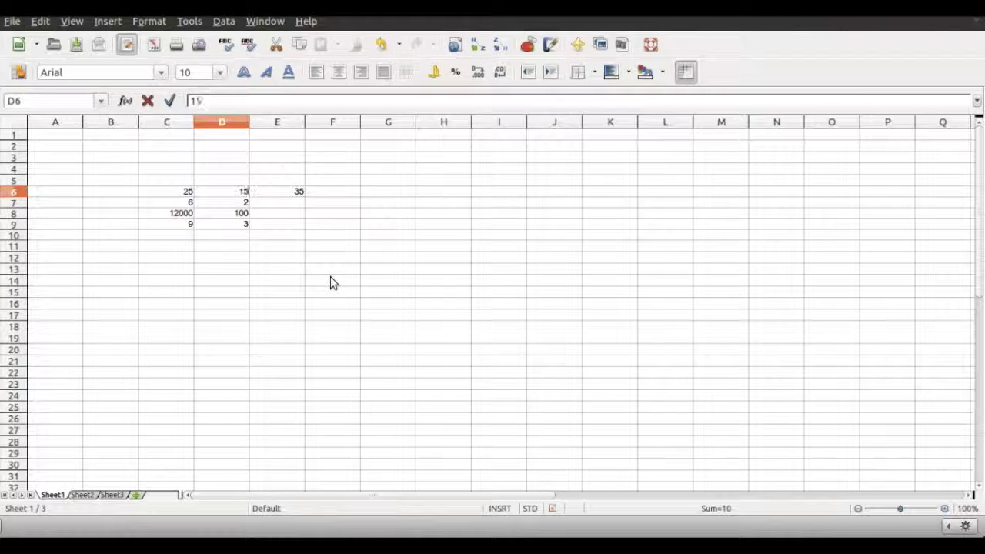
key("Return")
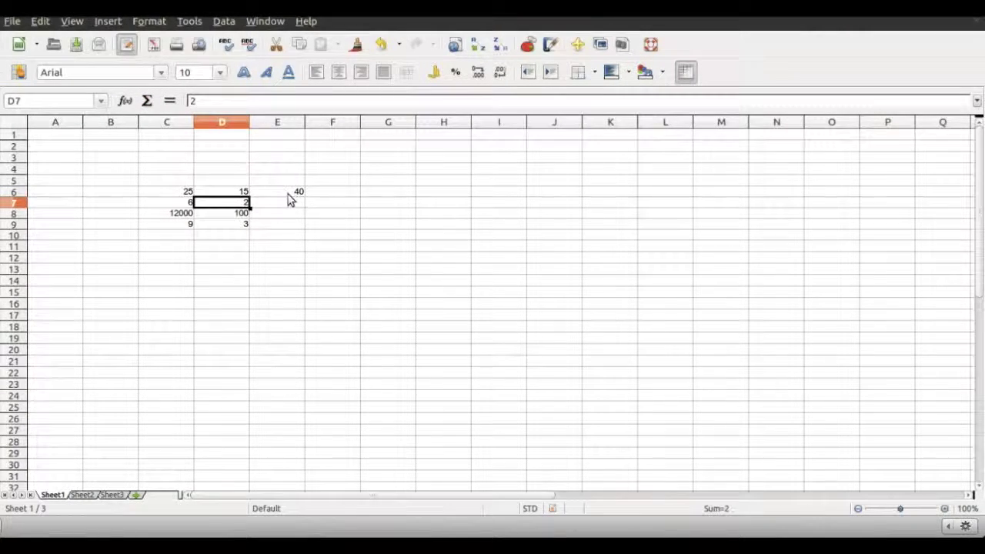
Enter the subtraction formula =C7-D7 in cell E7 and compare it with the formula in E6.
left_click(297, 210)
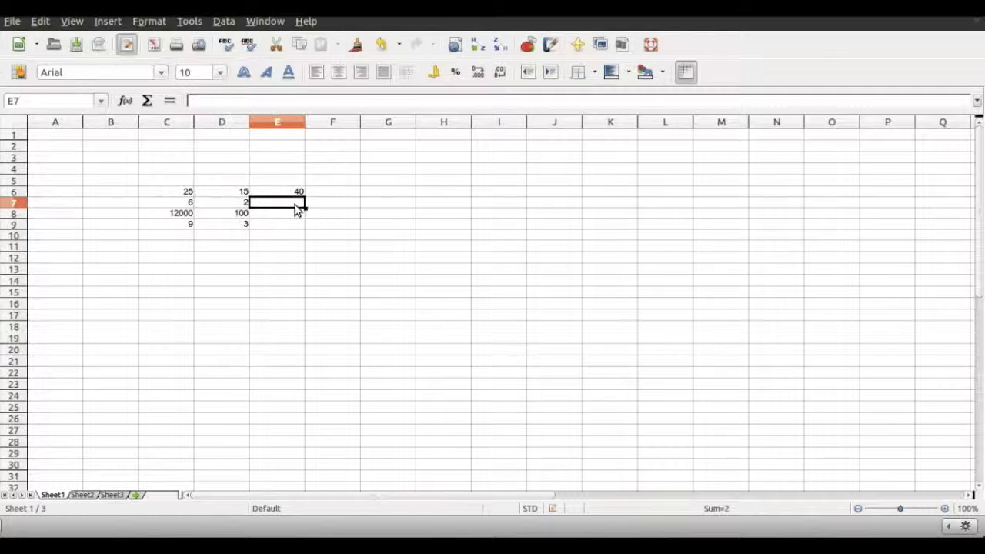
type("=")
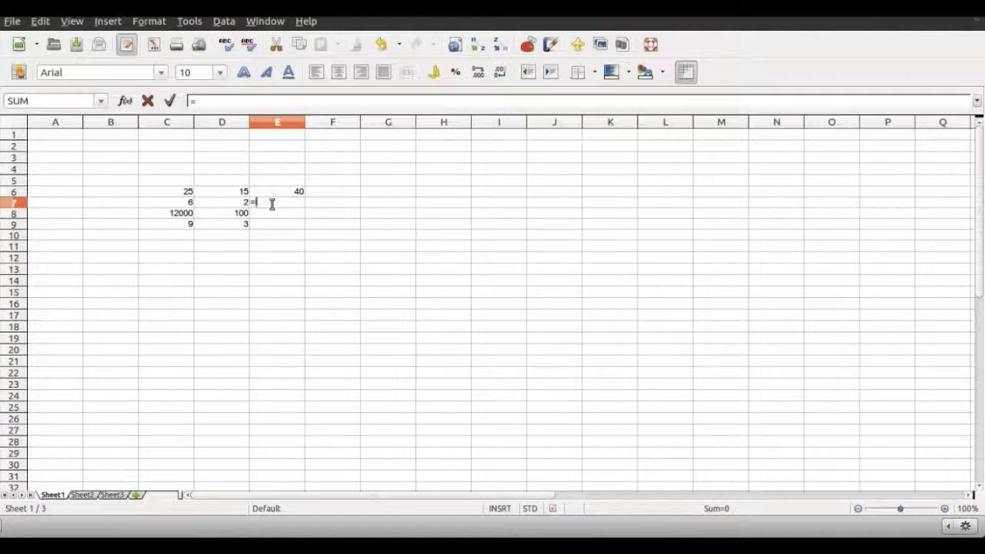
left_click(178, 204)
type("-")
left_click(221, 204)
key("Return")
left_click(290, 202)
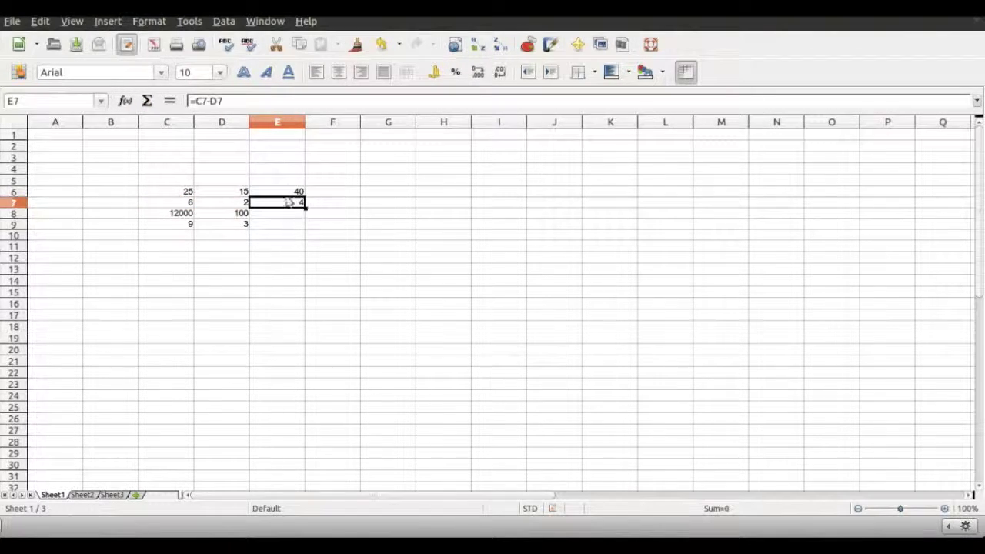
left_click(295, 192)
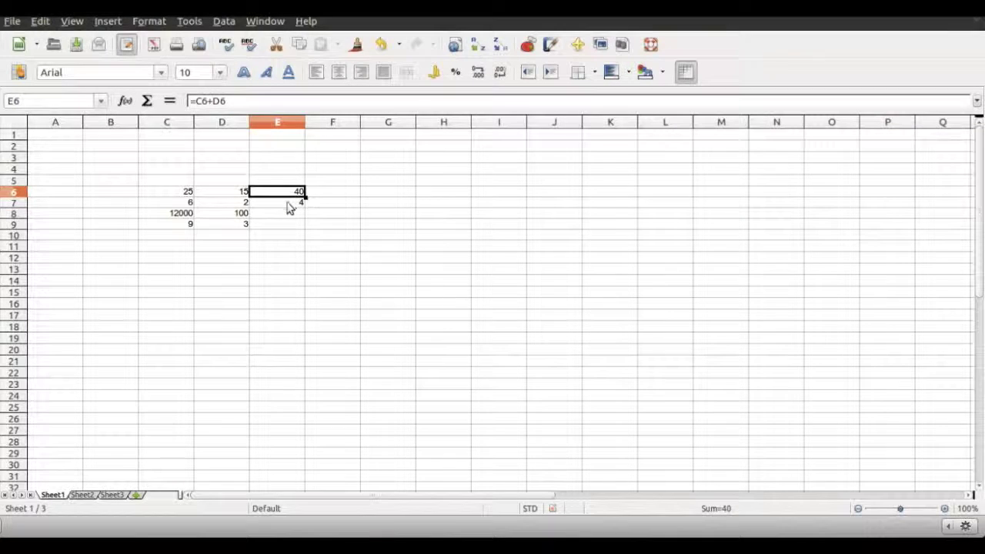
left_click(288, 203)
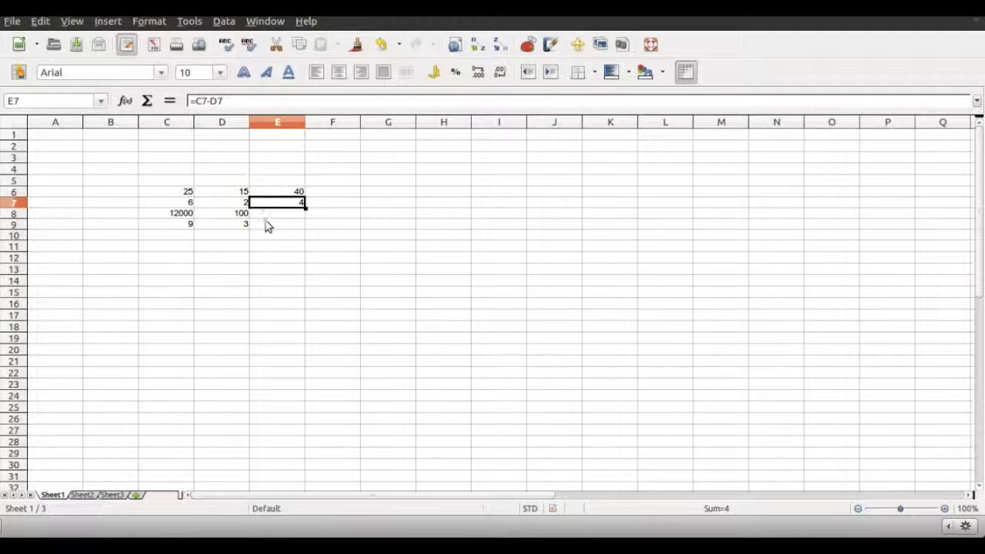
Enter the multiplication formula =C8*D8 in cell E8.
left_click(289, 222)
type("=")
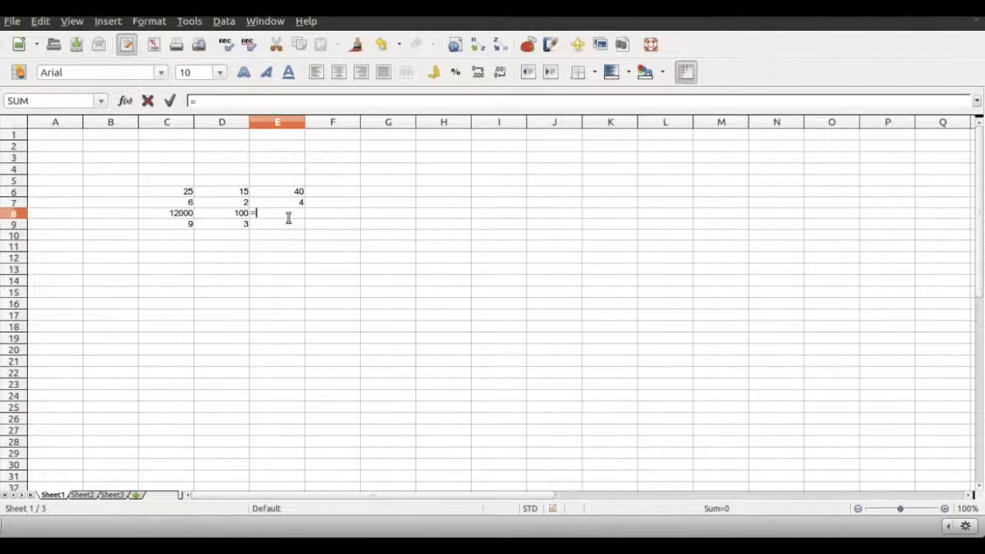
left_click(175, 216)
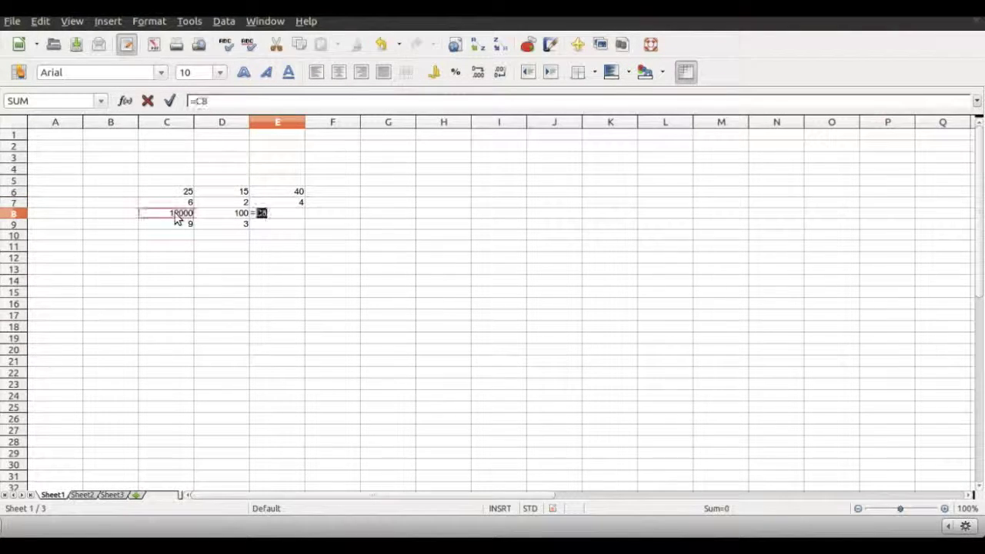
type("*")
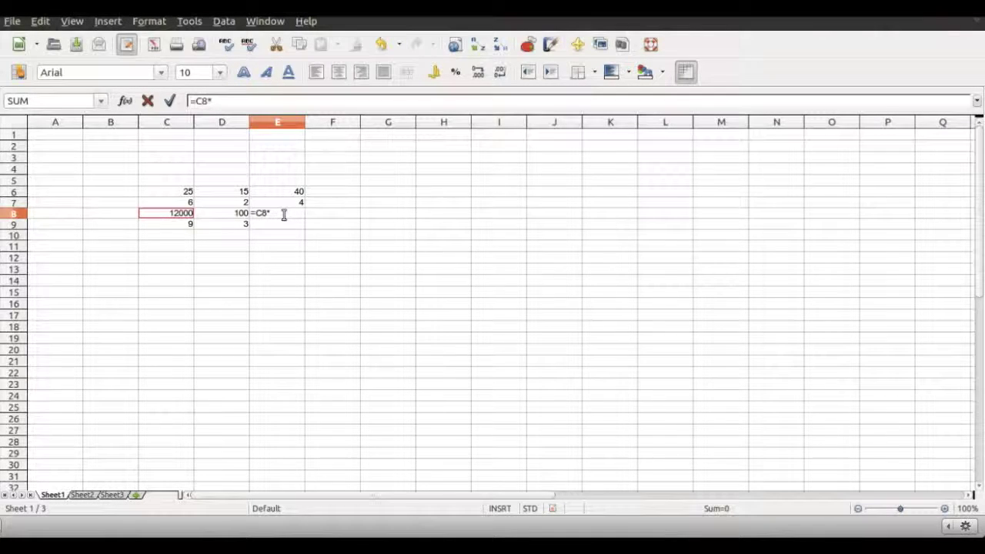
left_click(233, 217)
key("Return")
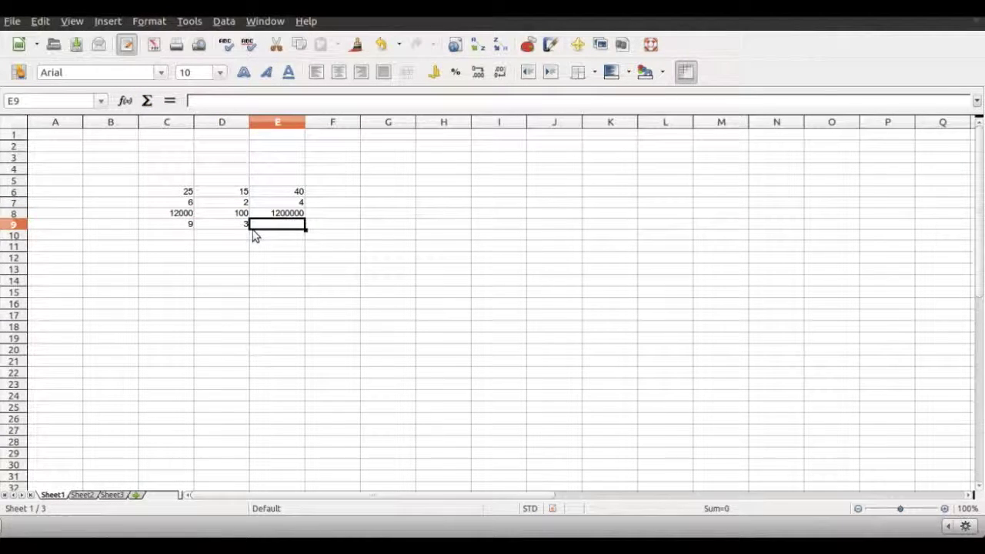
Enter the division formula =C9/D9 in cell E9.
type("=")
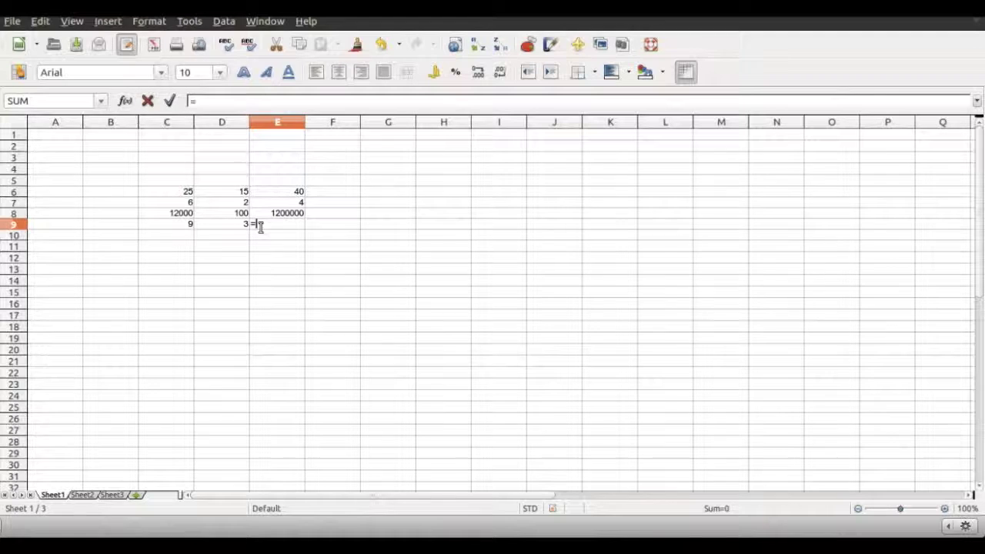
left_click(189, 227)
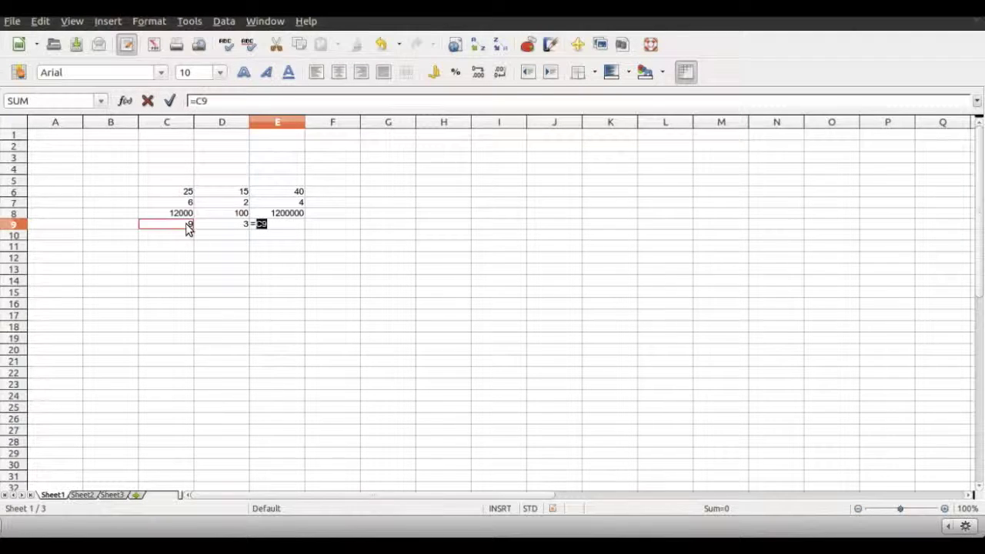
type("/")
left_click(222, 225)
key("Return")
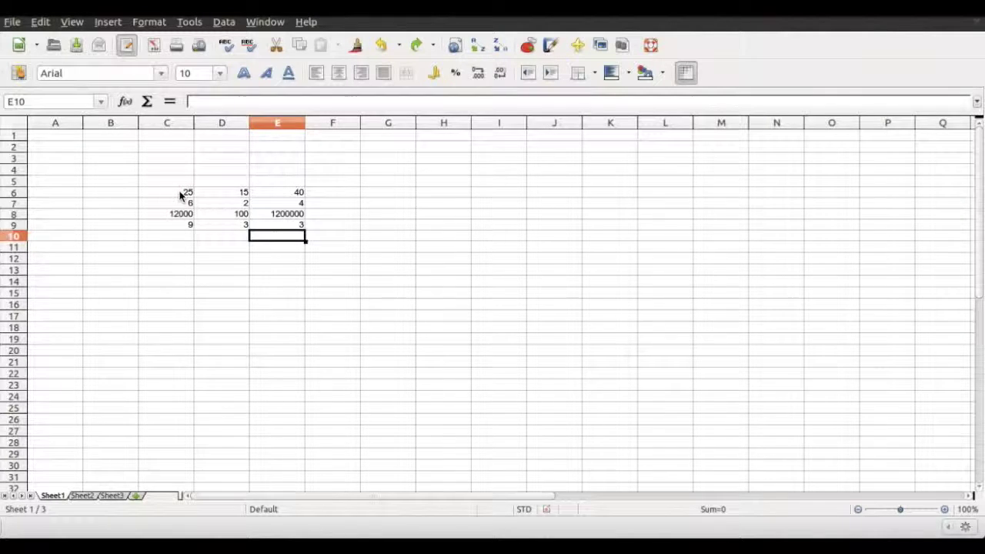
Enter a SUM formula in cell C10 that adds the range C6:C9.
left_click(176, 240)
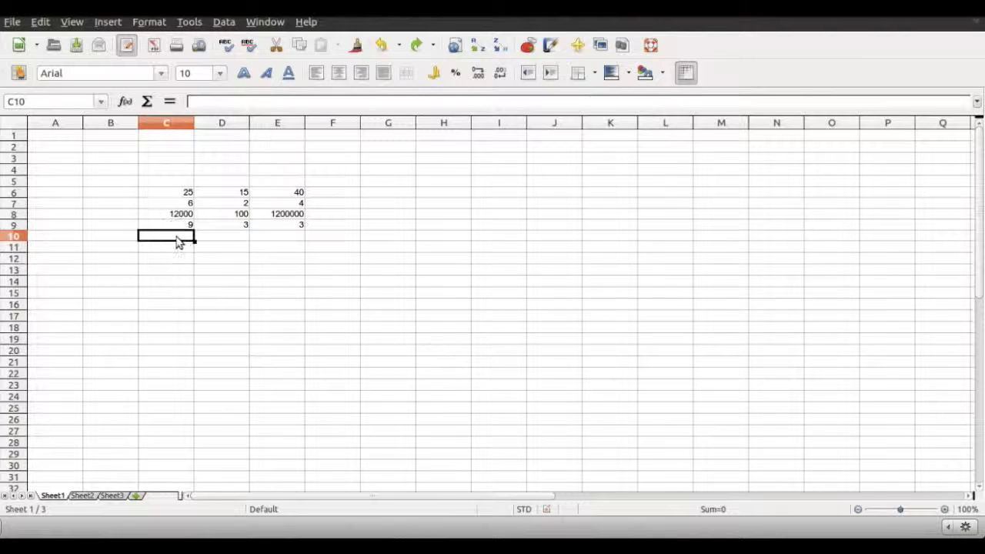
double_click(176, 241)
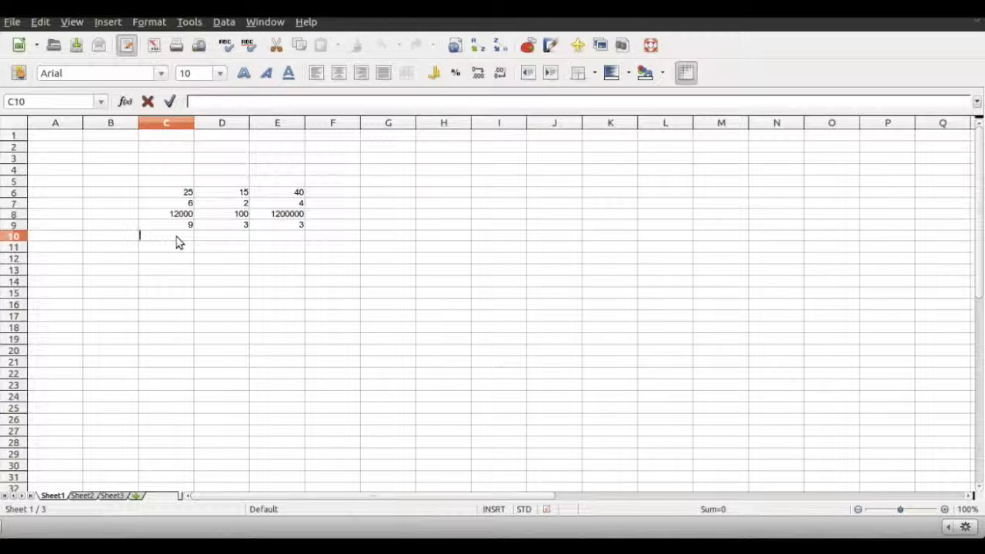
type("=sum")
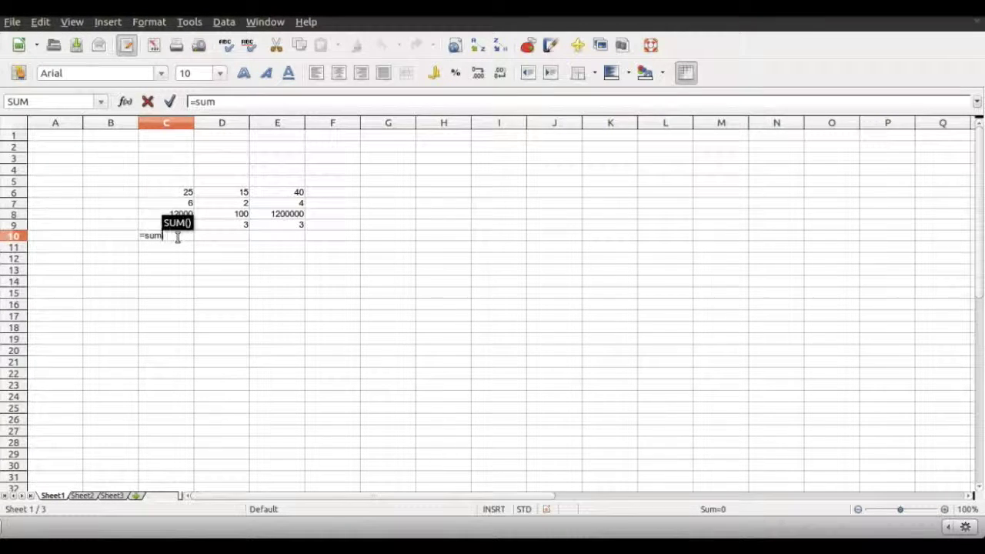
type("(")
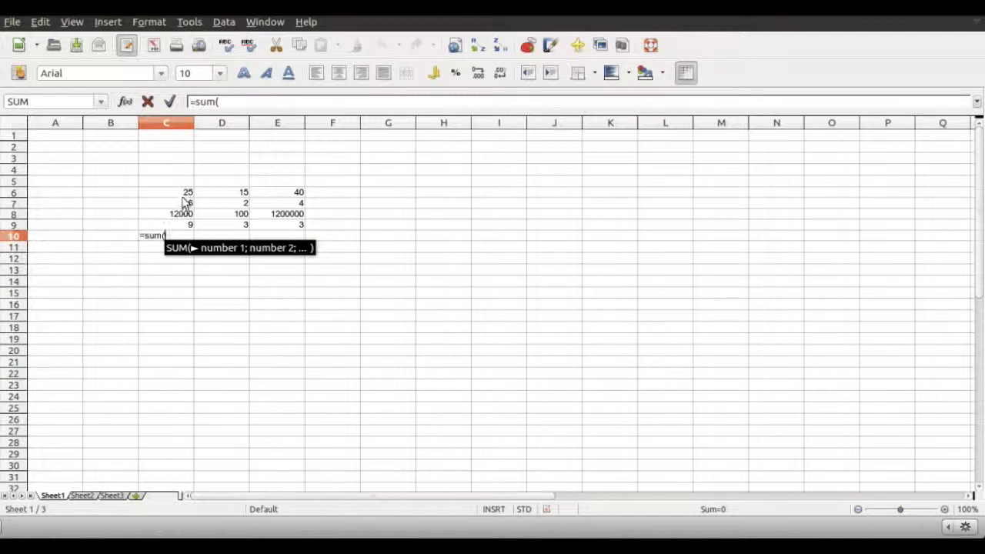
left_click_drag(185, 192, 185, 225)
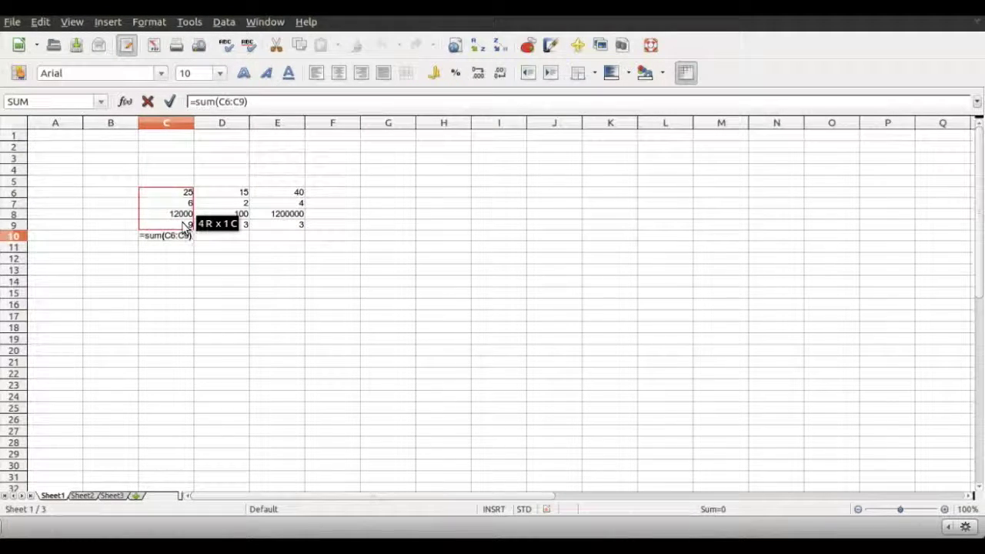
key("Return")
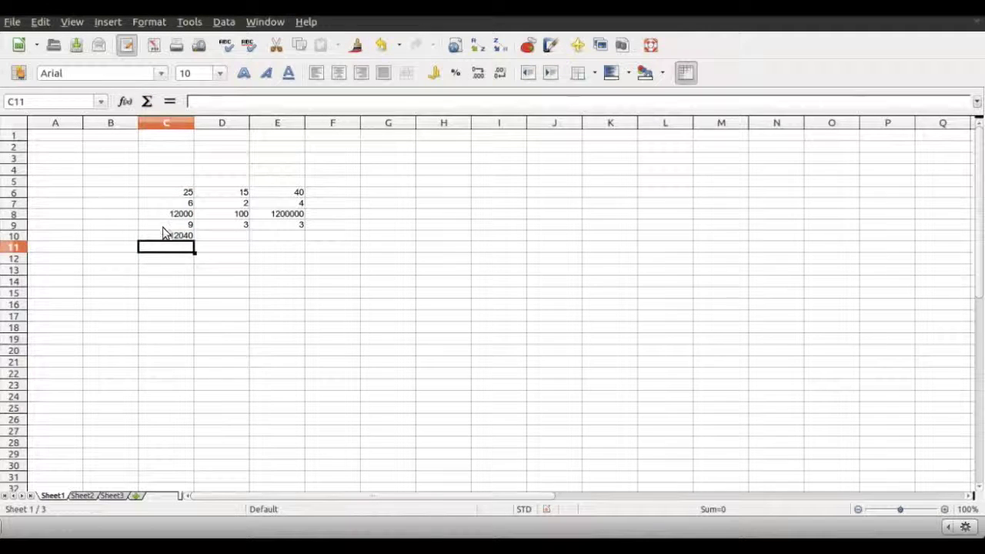
Edit the formula in cell C10 to =SUM(C6:C7;C9) so that it skips C8.
left_click(164, 236)
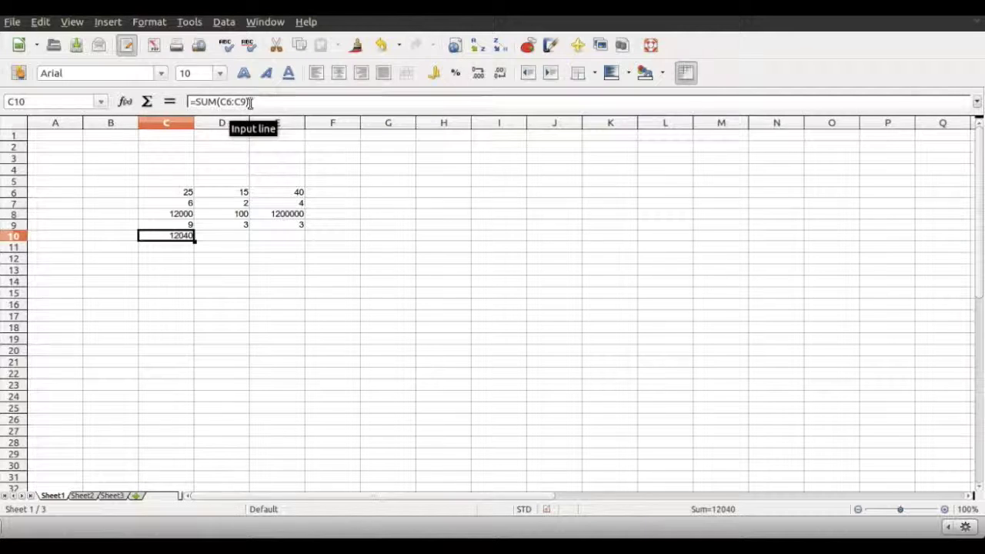
left_click_drag(249, 101, 223, 102)
key("Delete")
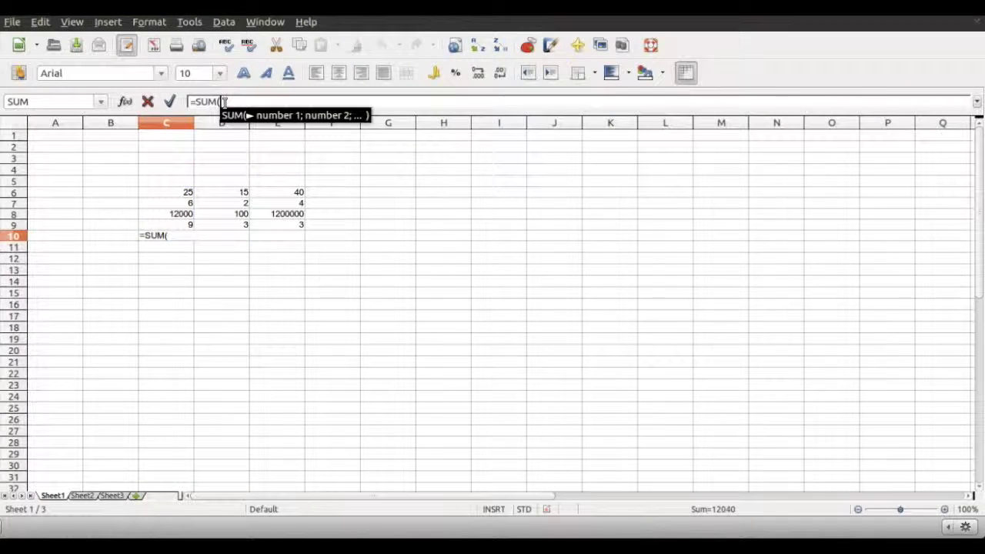
left_click_drag(172, 193, 171, 203)
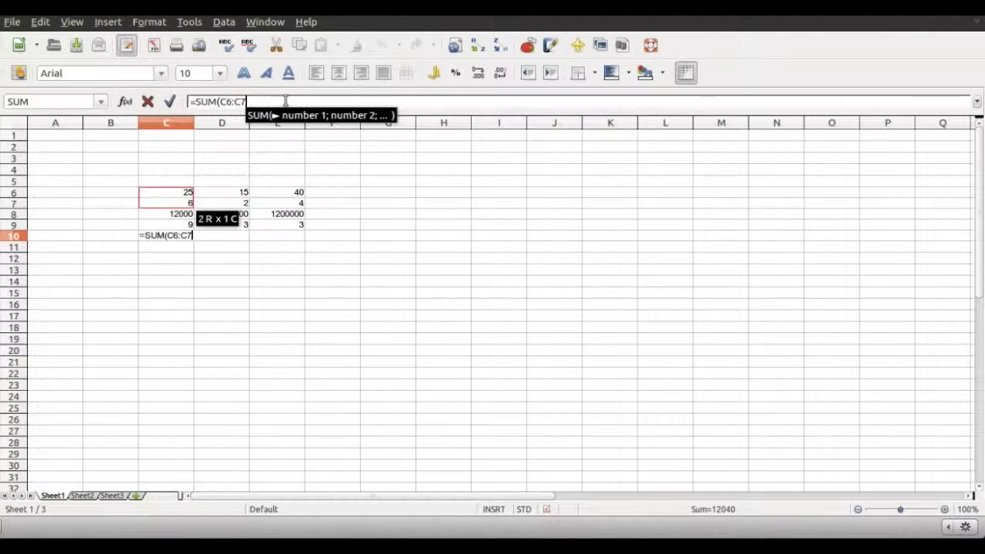
type(";")
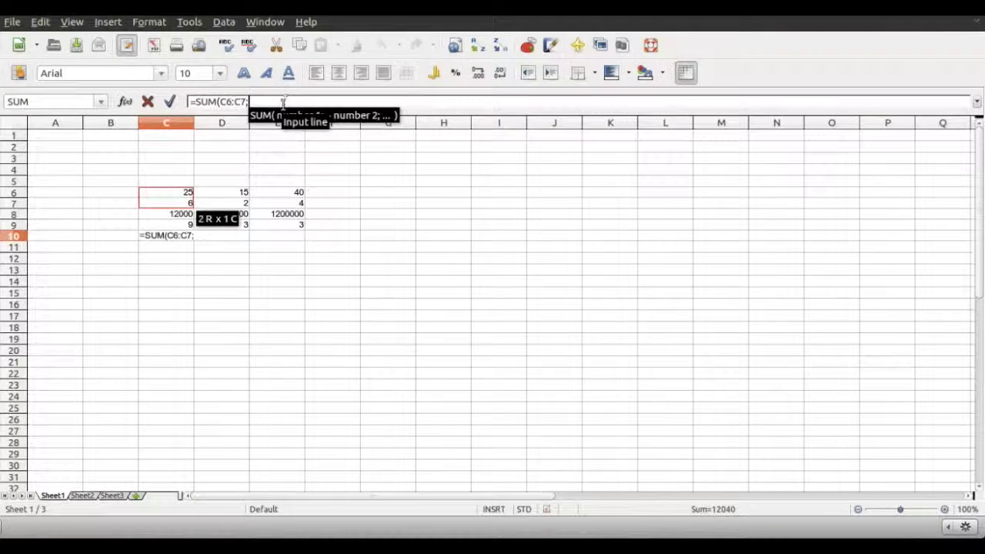
left_click(163, 225)
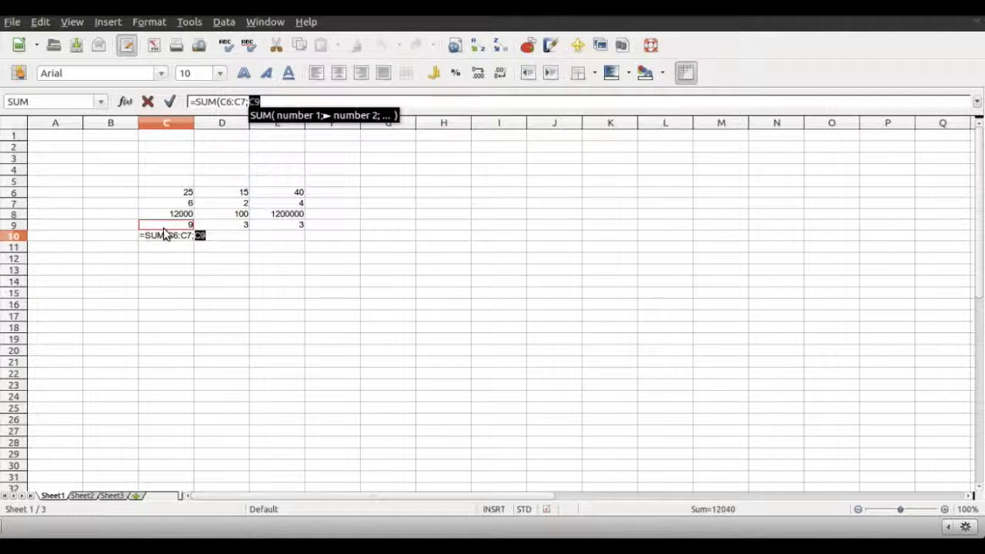
type(")")
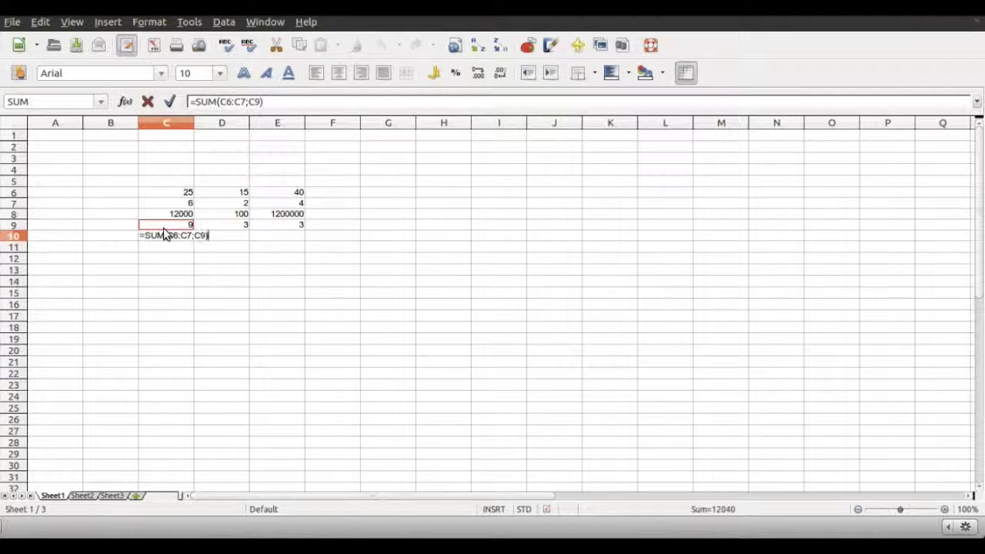
key("Return")
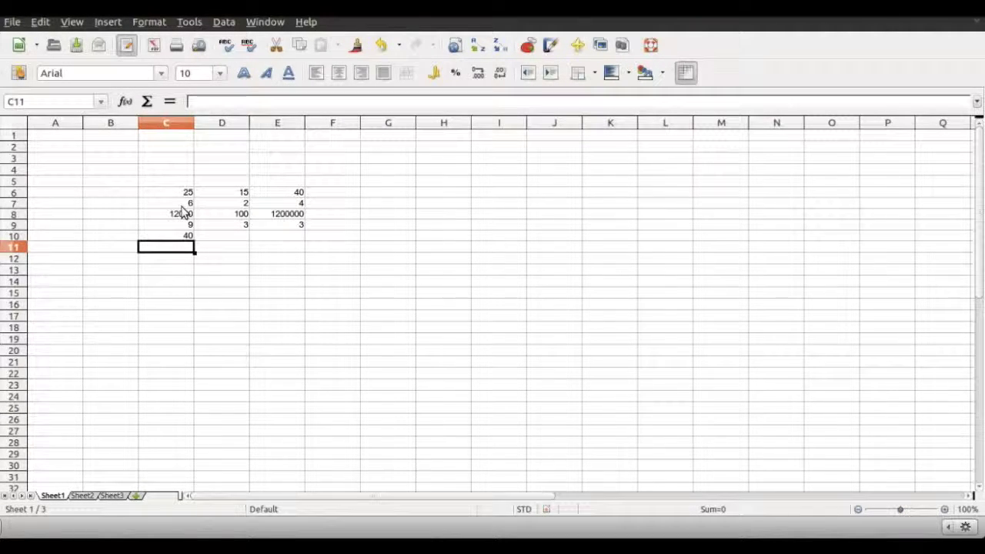
left_click(179, 238)
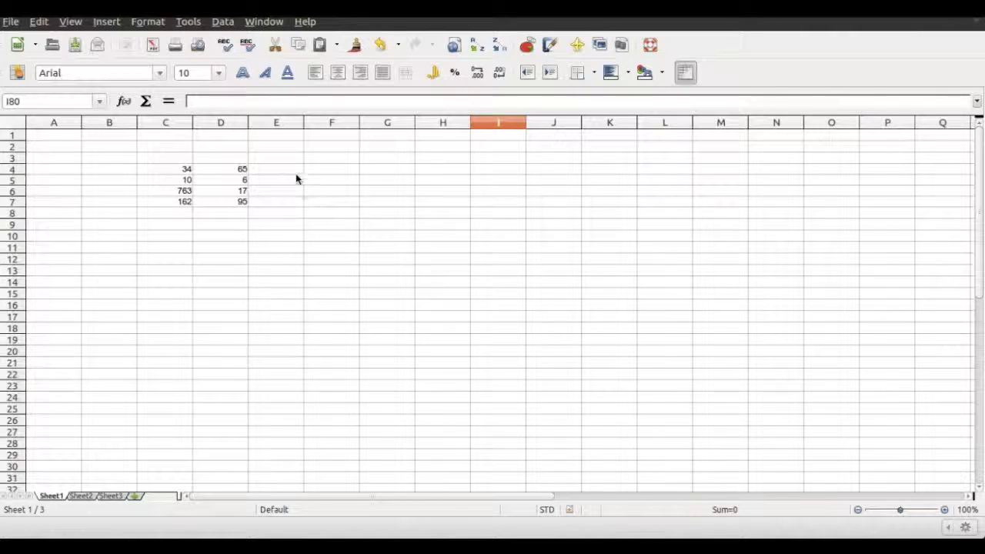
Enter the addition formula =C4+D4 in cell E4 of the sheet with values in C4:D7.
left_click(296, 171)
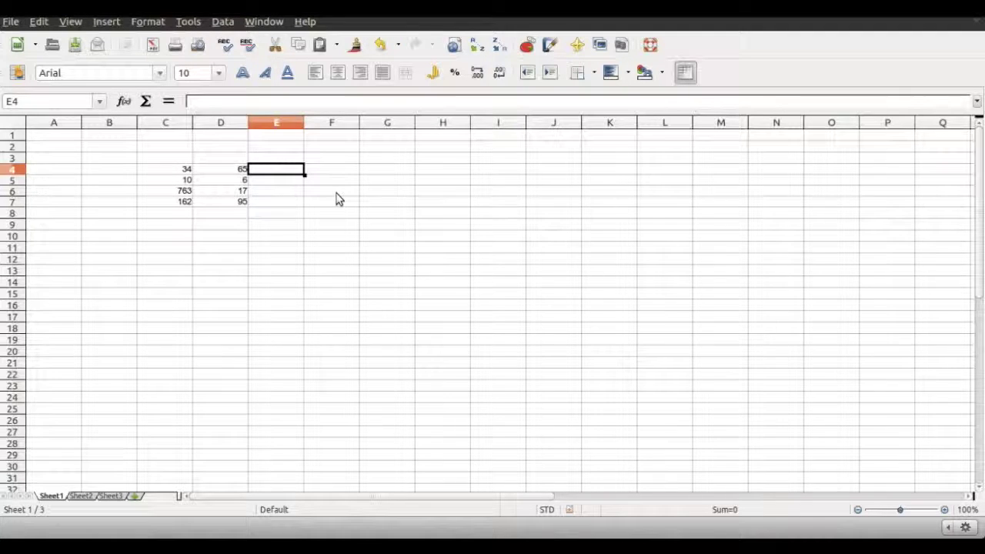
type("=")
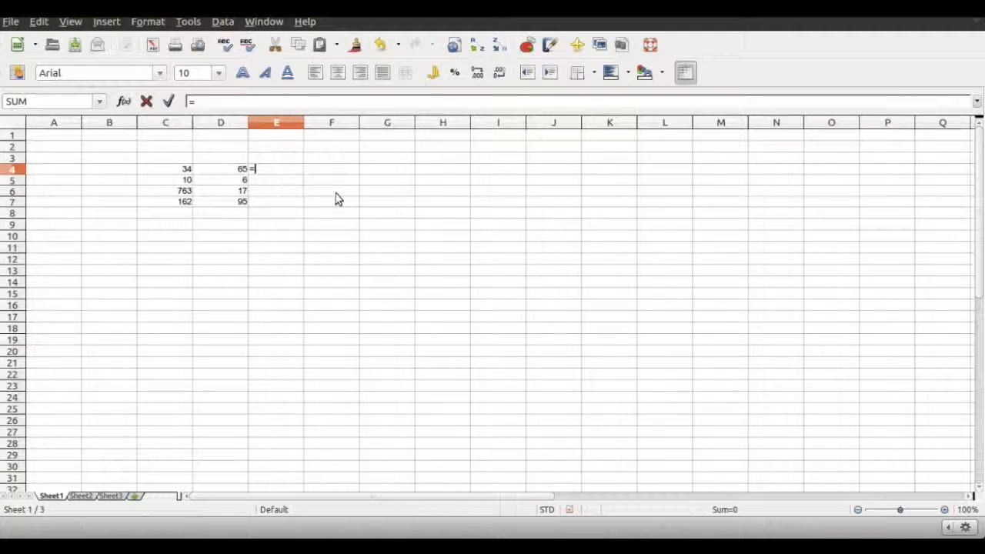
left_click(174, 170)
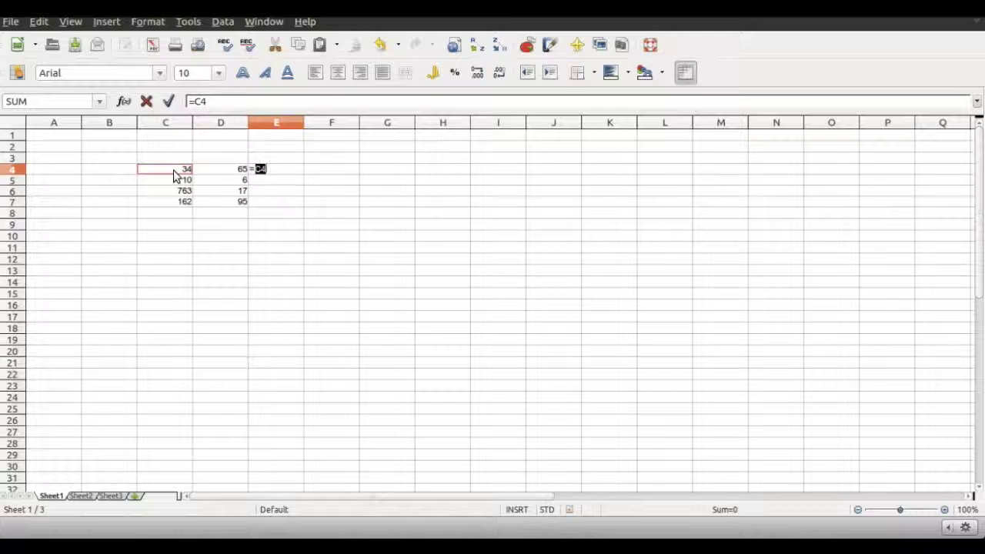
type("+")
left_click(216, 172)
key("Return")
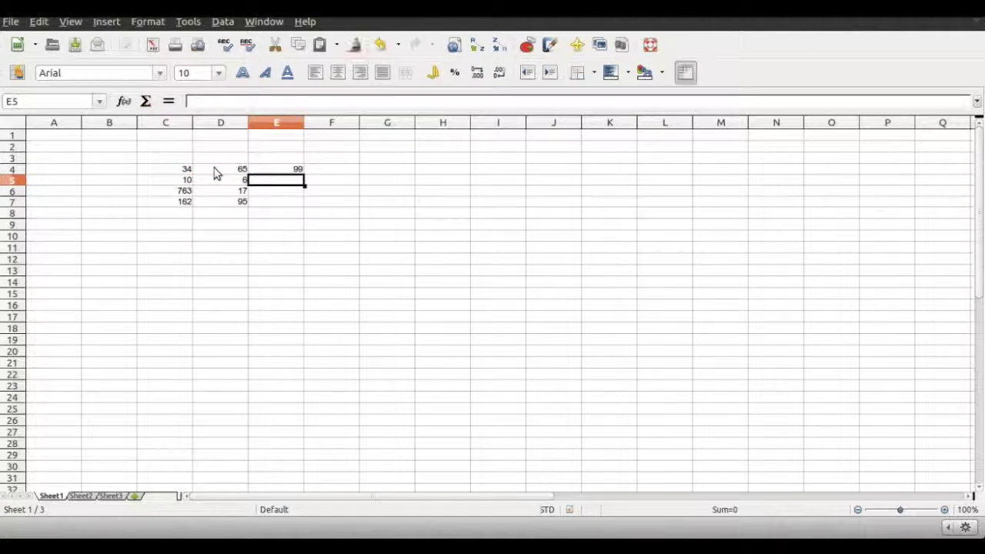
Fill the formula in E4 down through E7 and check the formula in each filled cell.
left_click(290, 169)
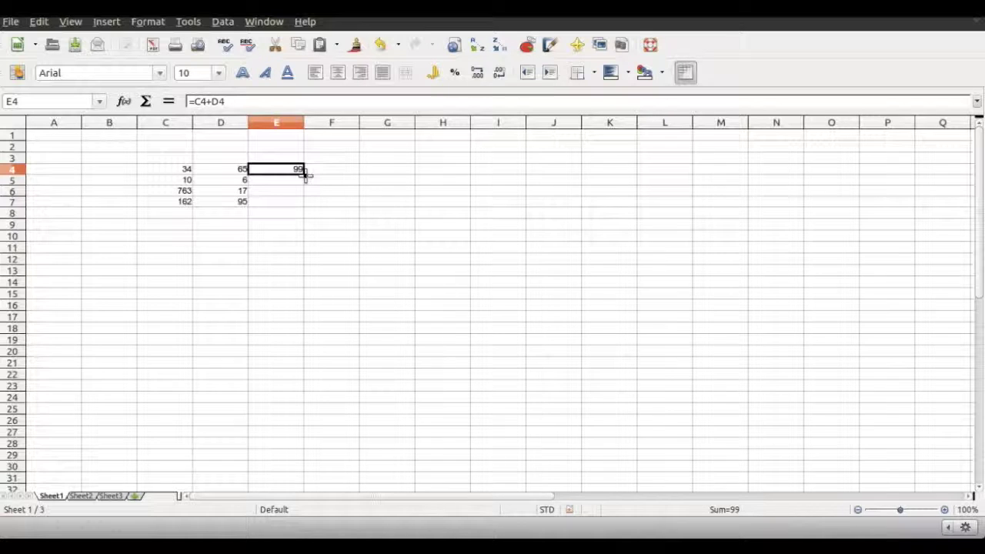
left_click_drag(304, 175, 306, 209)
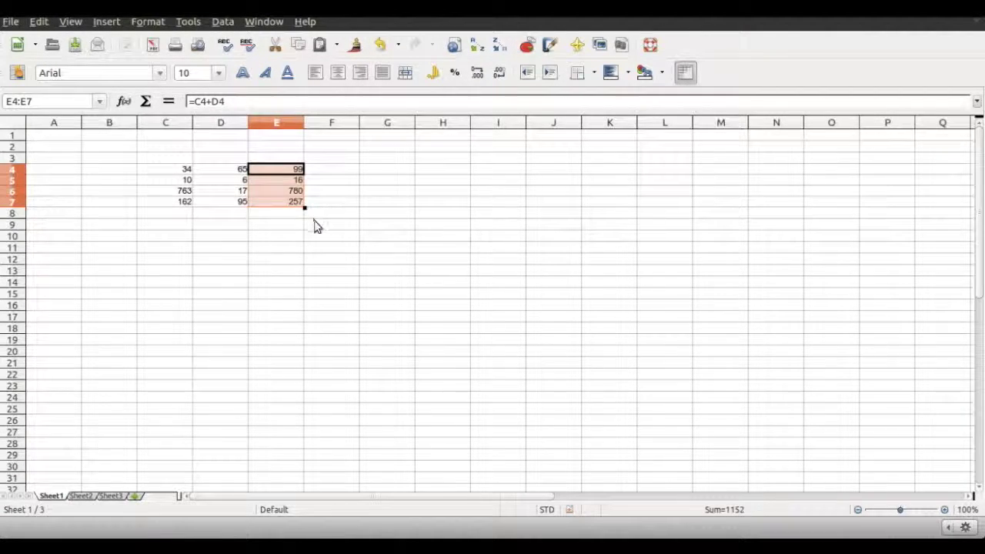
left_click(319, 227)
left_click(285, 170)
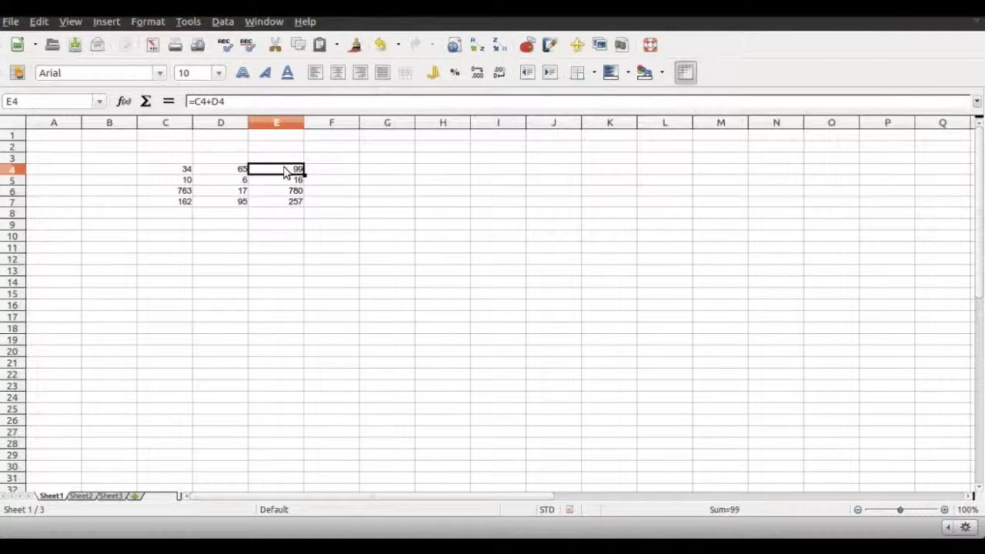
key("Down")
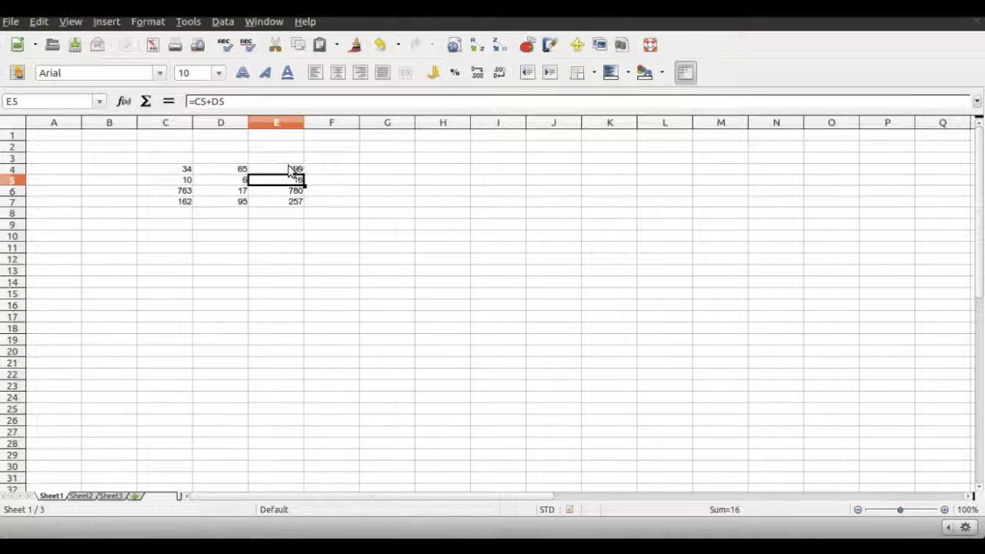
left_click(290, 169)
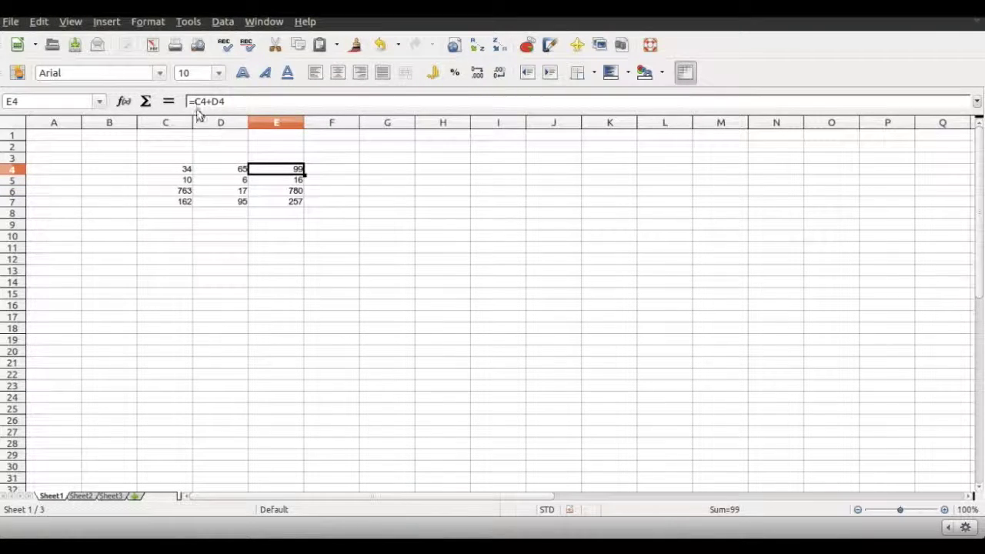
left_click(286, 183)
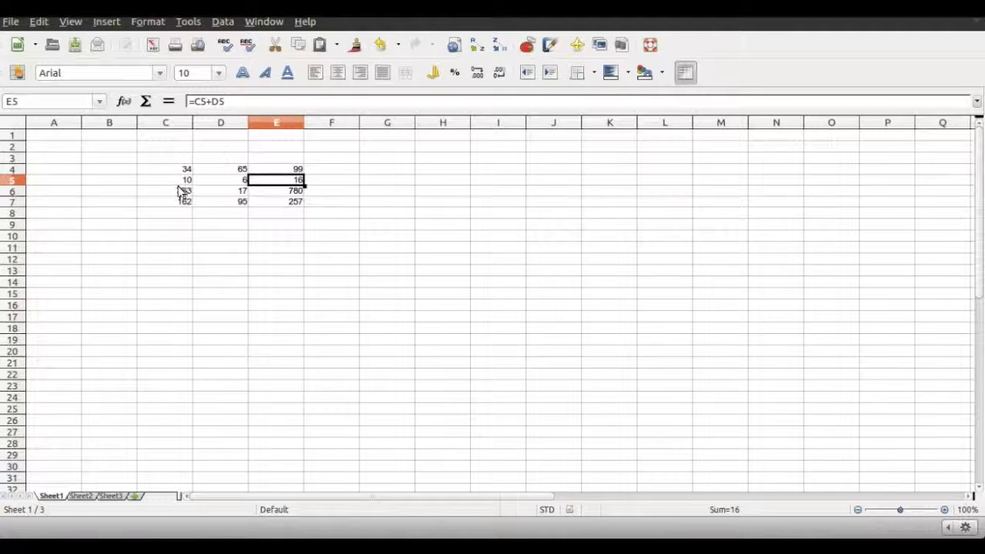
key("Down")
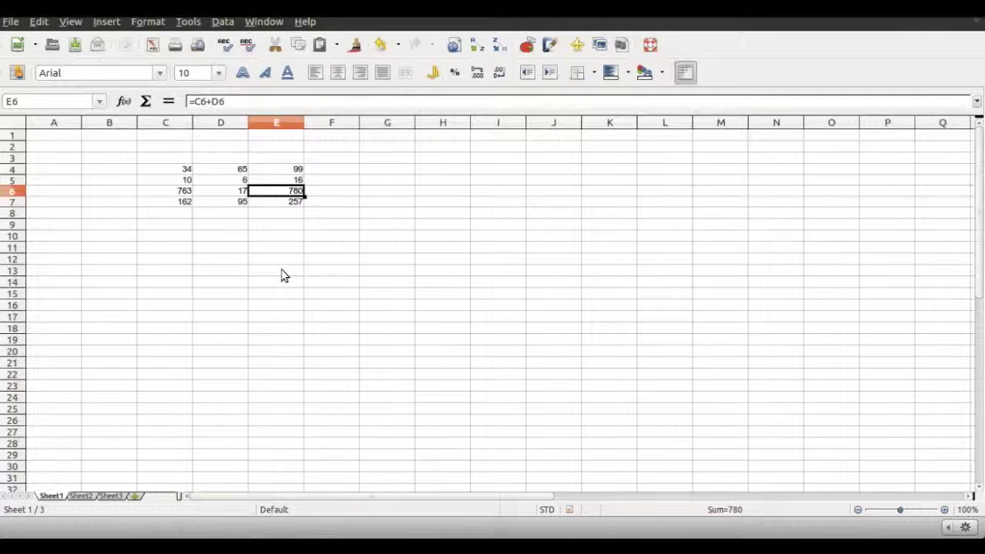
key("Down")
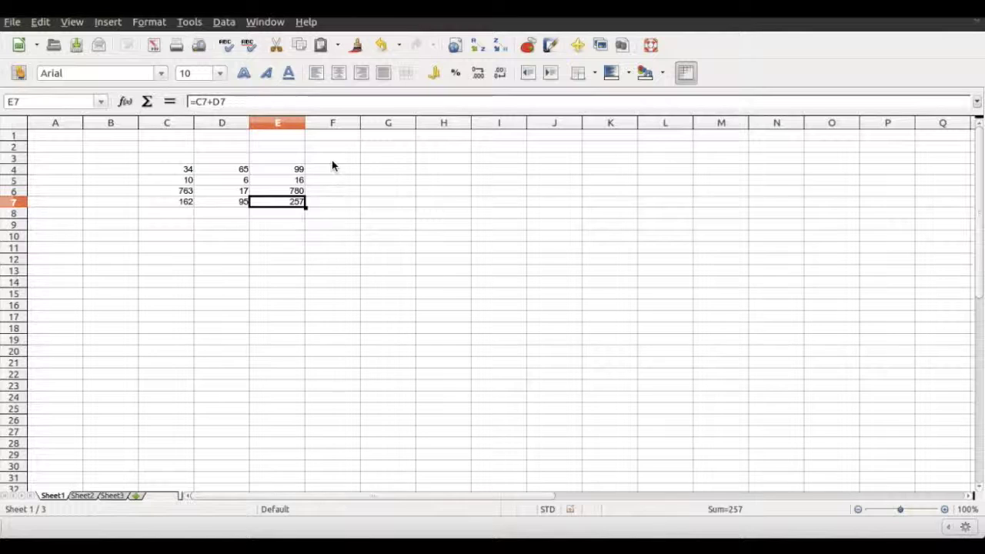
Switch to Sheet2 and enter the addition formula =C5+C6 in cell C7.
left_click(82, 495)
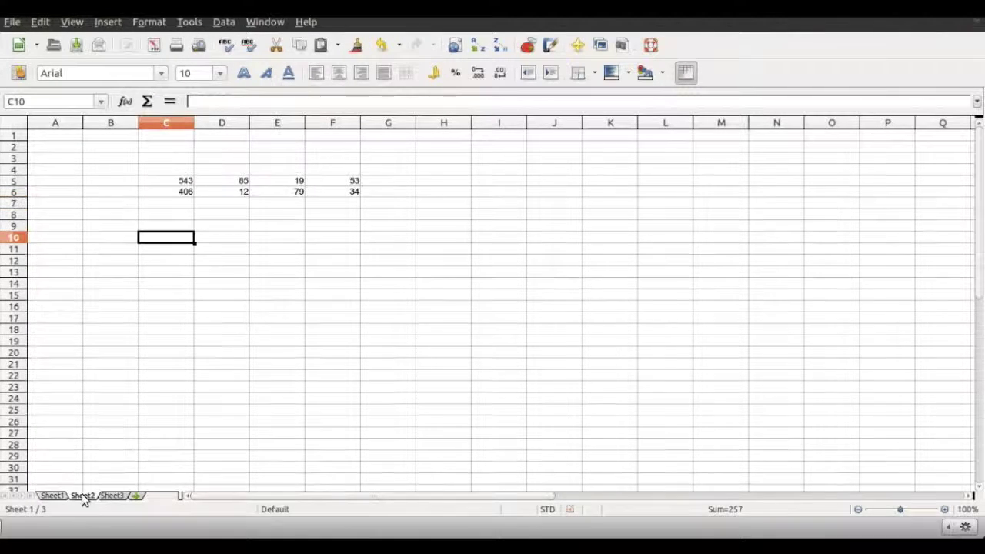
left_click(187, 205)
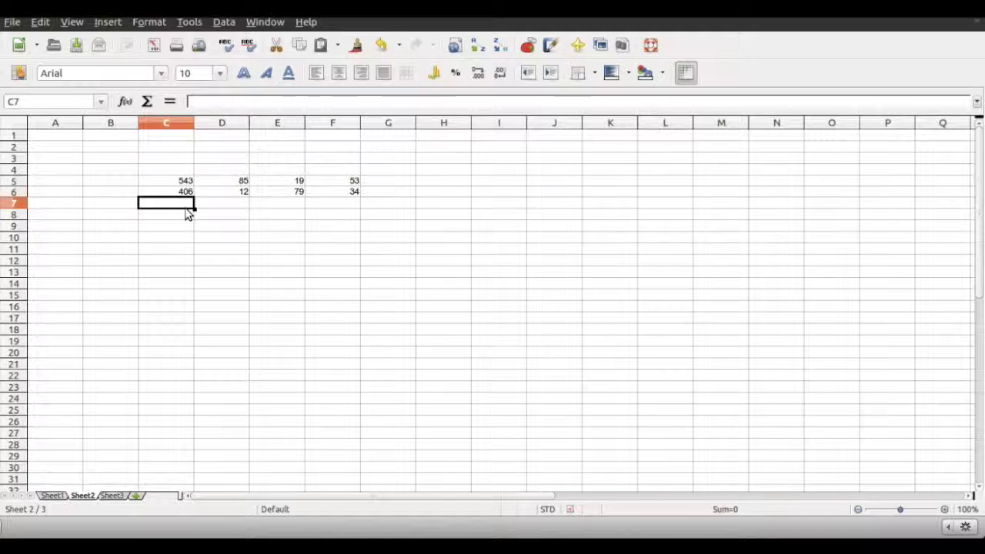
type("=")
left_click(186, 183)
type("+")
left_click(183, 192)
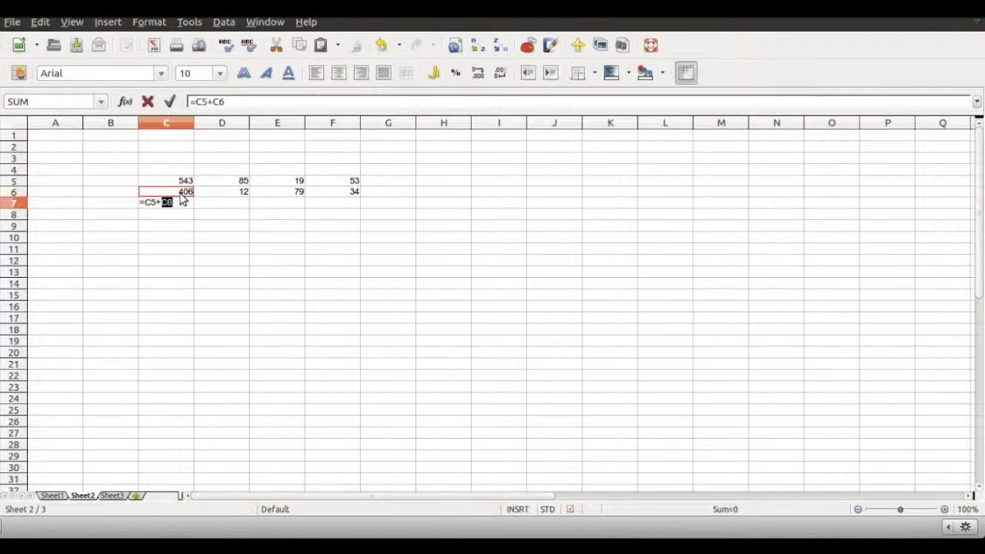
key("Return")
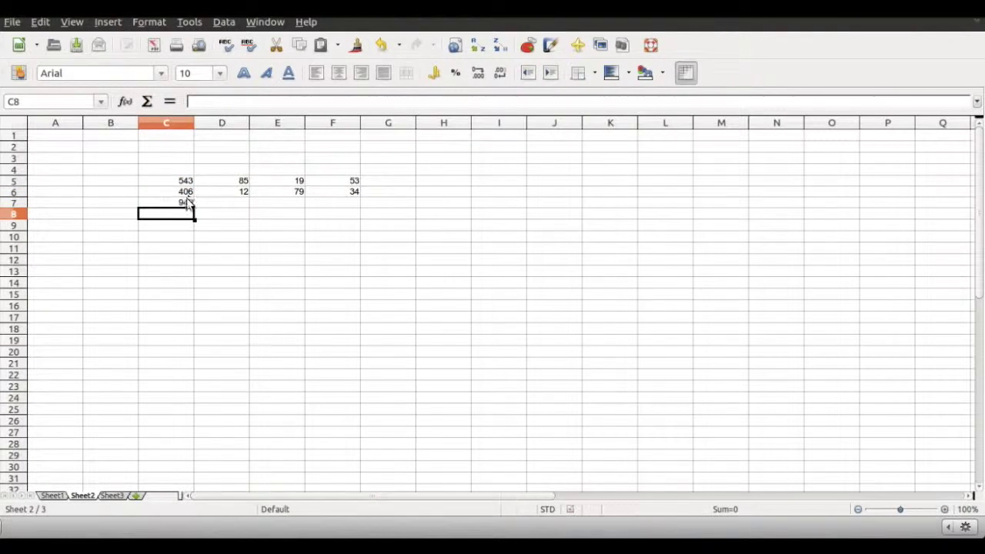
Fill the formula in C7 across through F7 and check the formula in each filled cell.
left_click(189, 200)
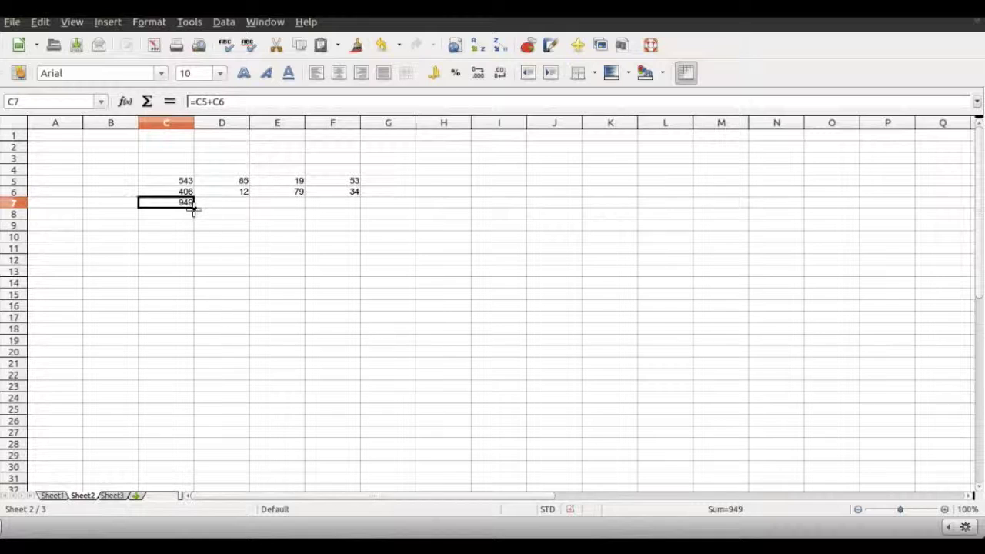
left_click_drag(194, 208, 347, 207)
left_click(147, 261)
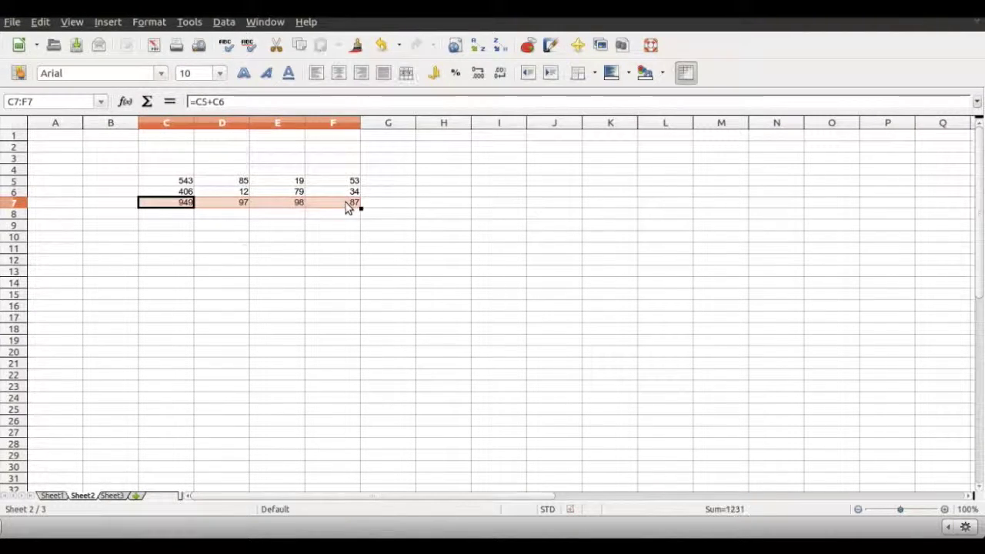
left_click(184, 206)
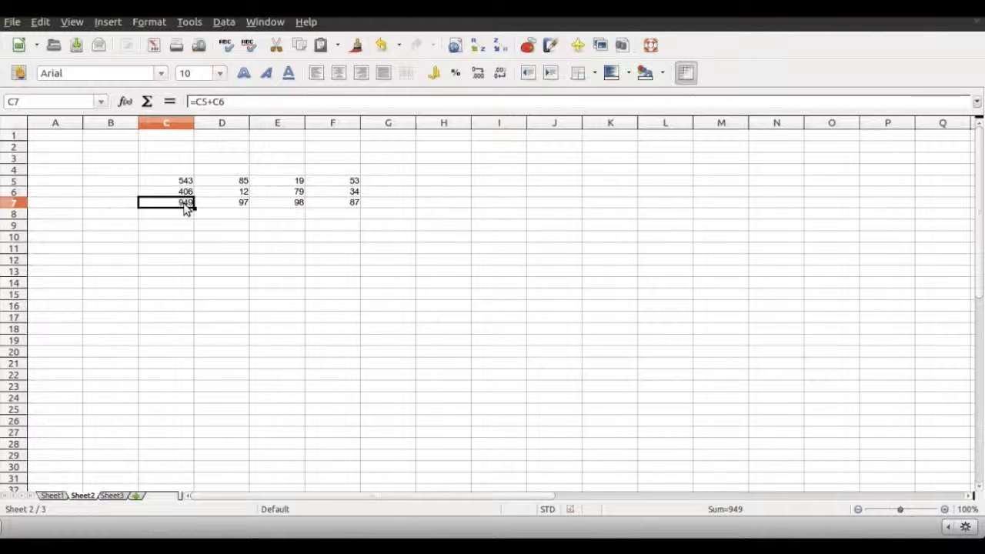
key("Right")
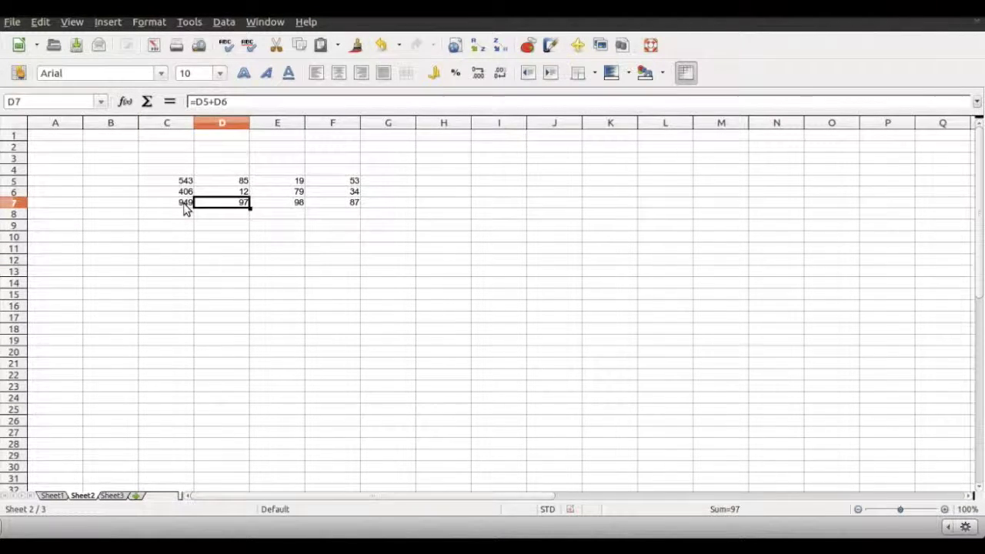
key("Right")
key("Right")
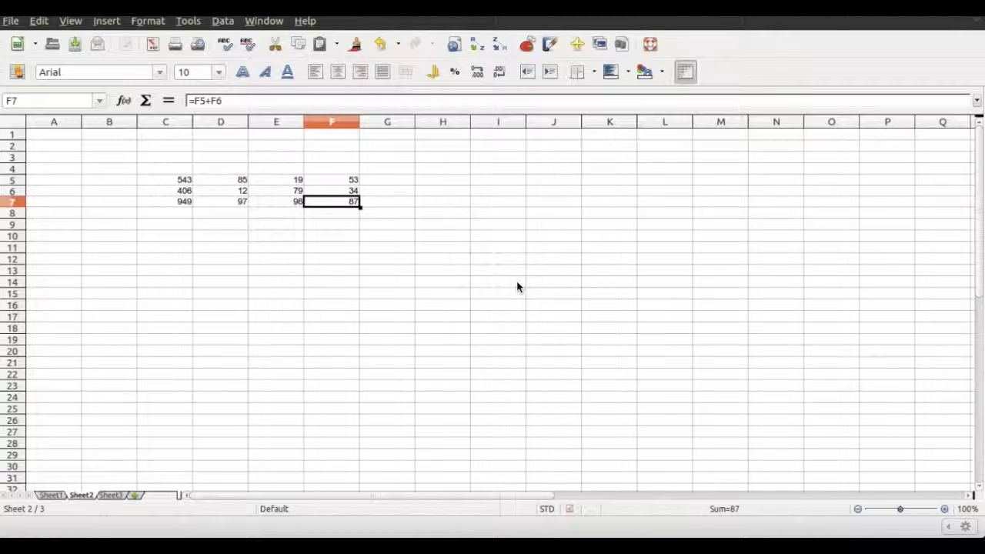
Switch to Sheet1 and copy the values in D4:D7 into the cells starting at D13.
left_click(50, 495)
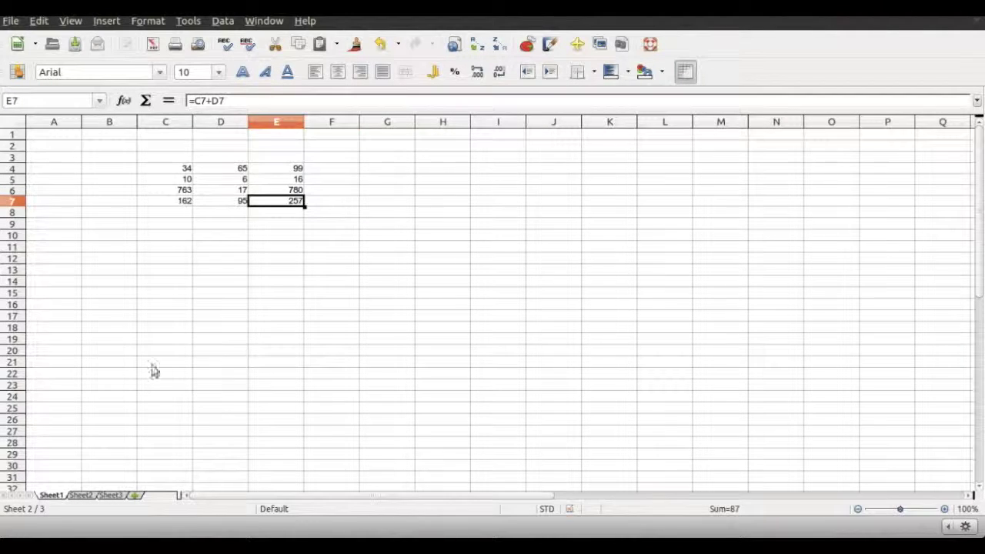
left_click_drag(240, 174, 235, 199)
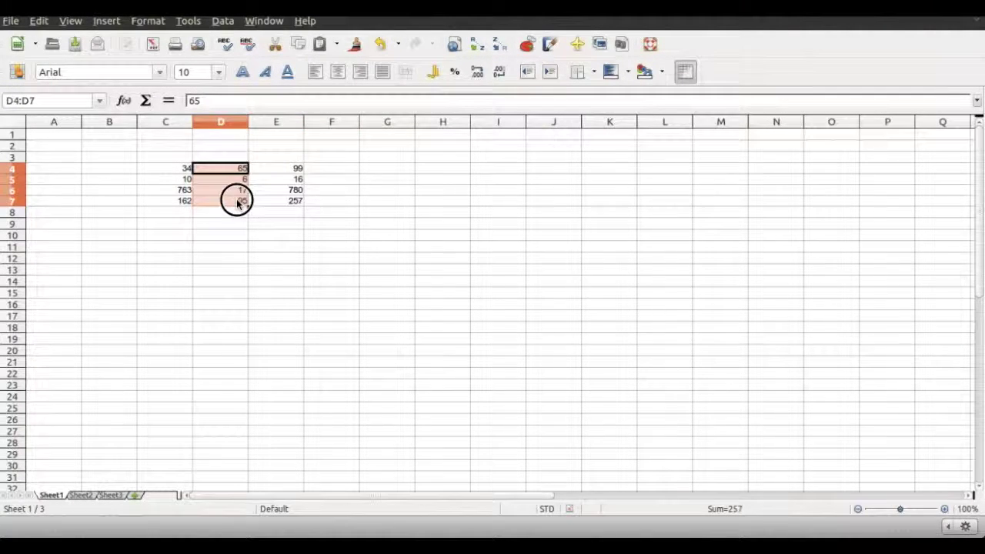
key("ctrl+c")
left_click(240, 269)
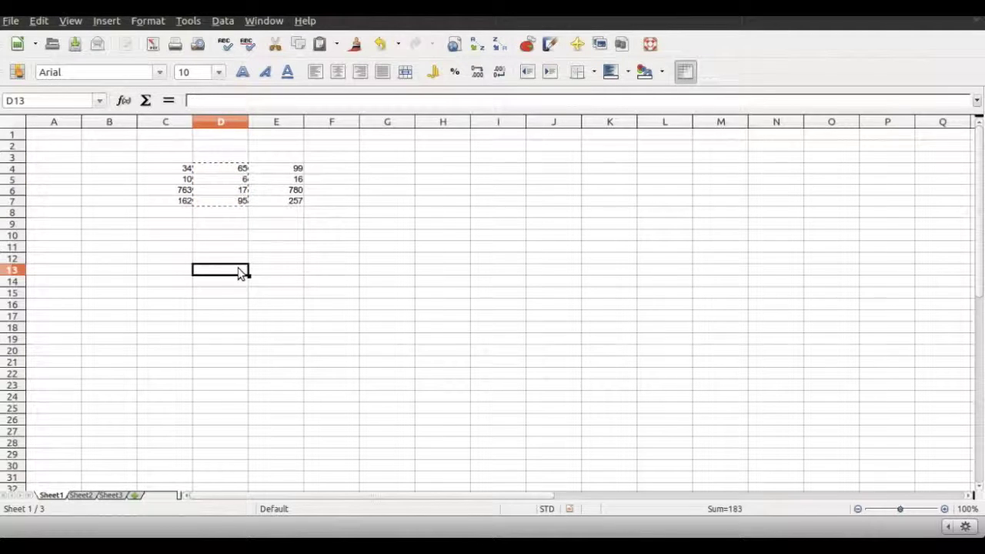
key("ctrl+v")
Enter 2% in cell C20 of Sheet1.
left_click(238, 352)
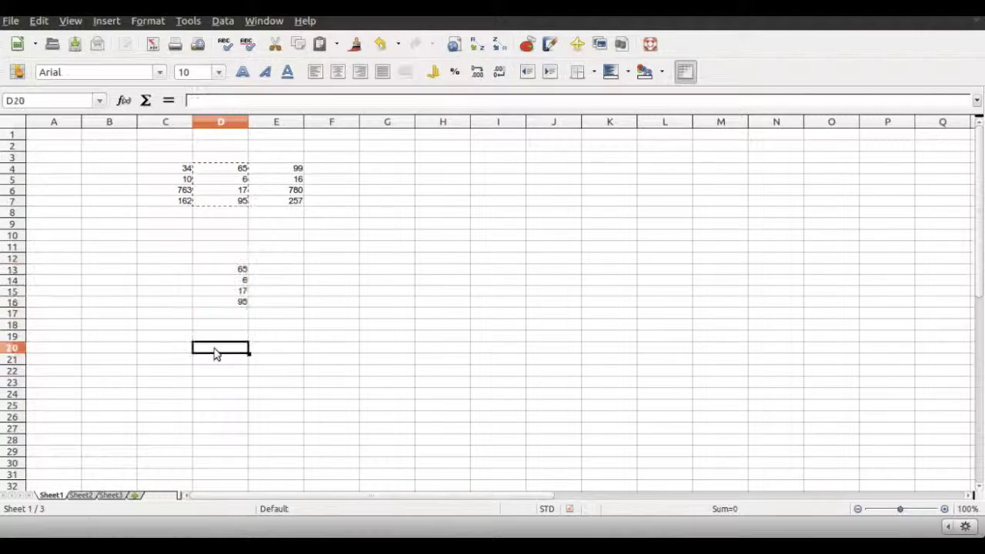
left_click(180, 352)
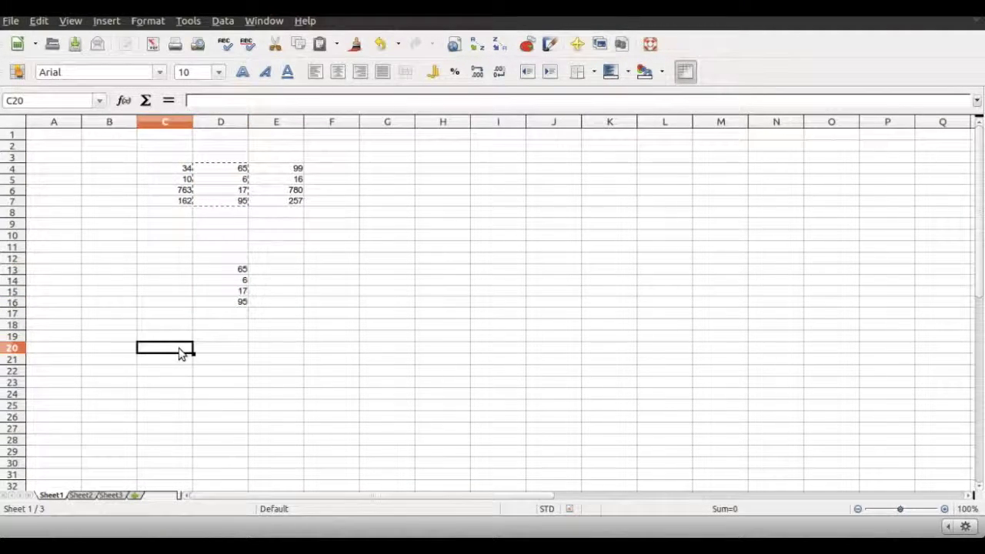
type("2%")
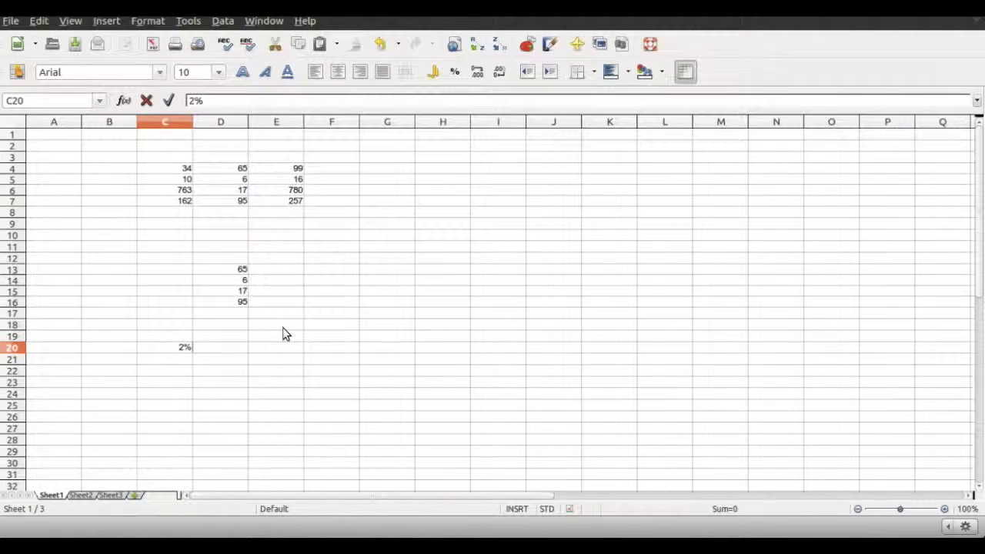
key("Return")
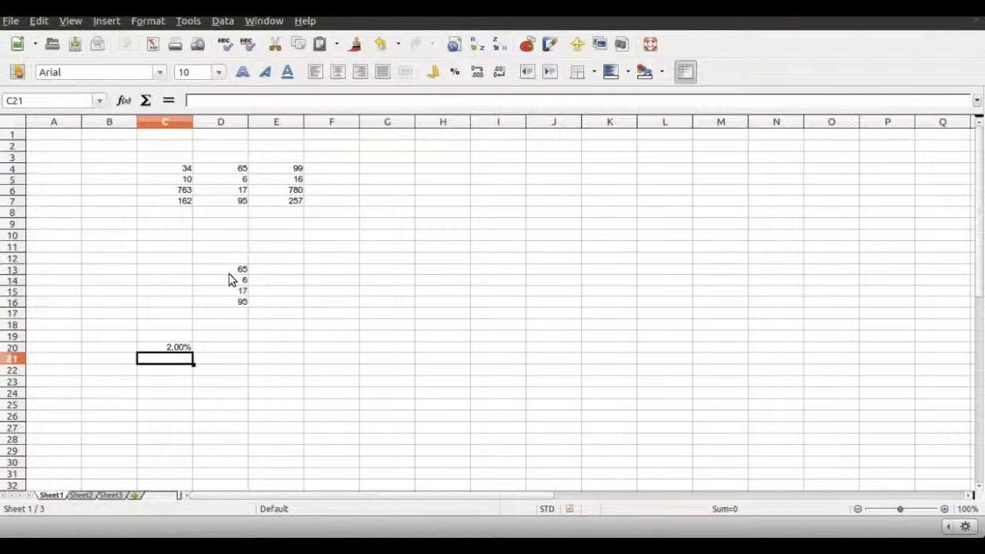
Enter the multiplication formula =D13*C20 in cell E13.
left_click(280, 272)
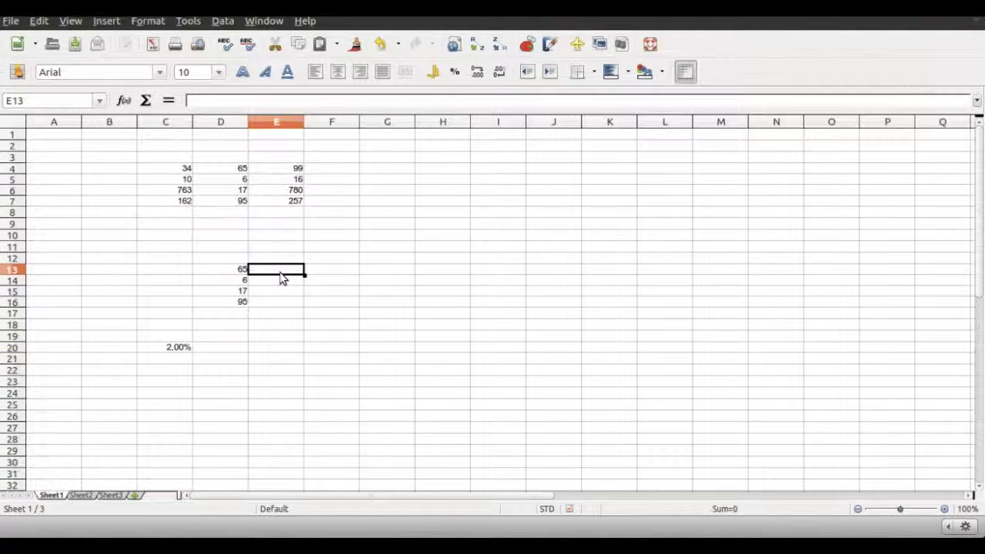
type("=")
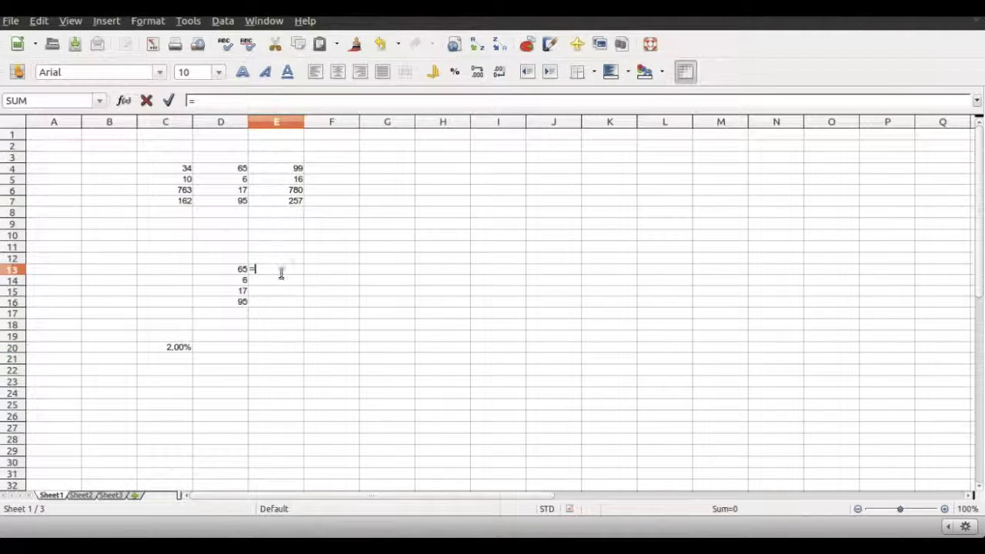
left_click(226, 271)
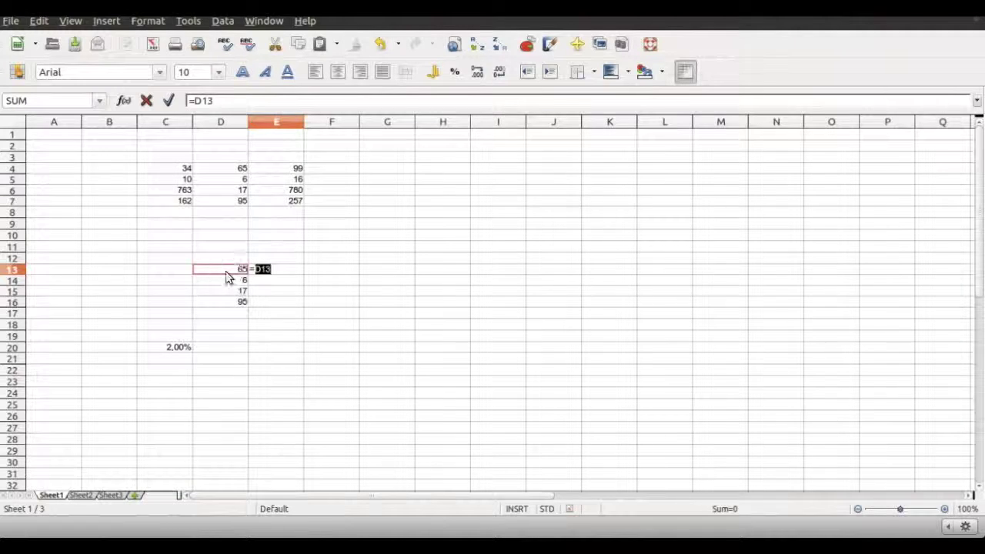
type("*")
left_click(182, 353)
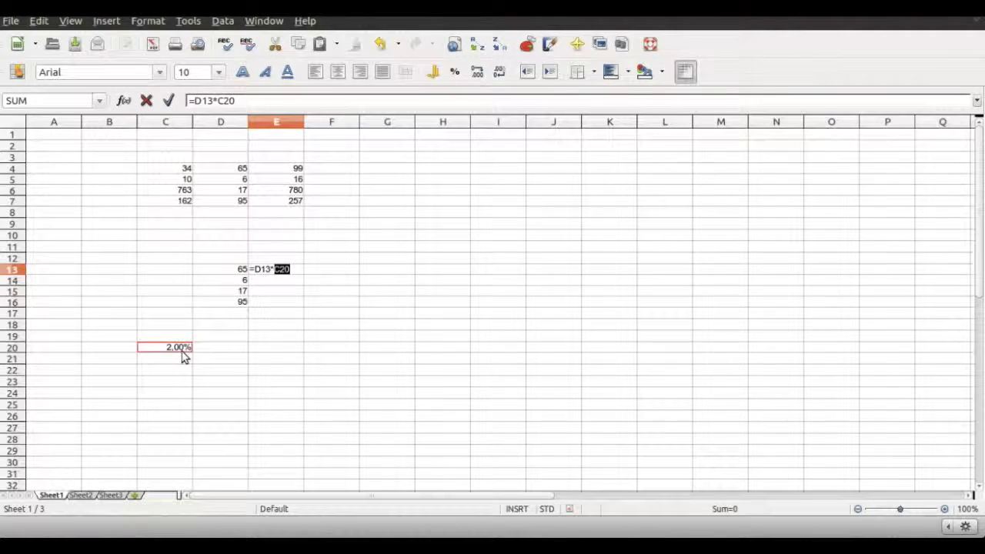
key("Return")
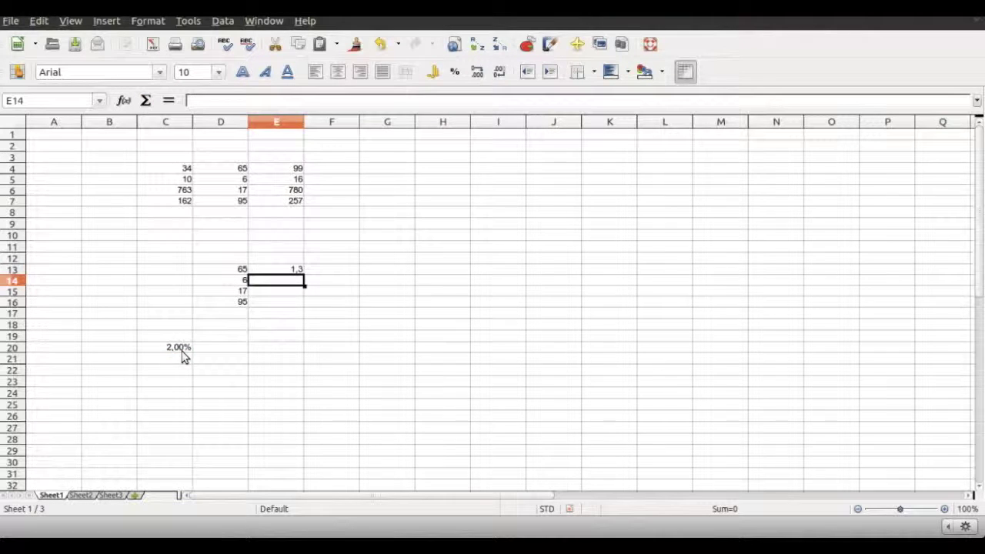
Fill the formula in E13 down through E16 and check the references in each filled cell.
left_click(298, 270)
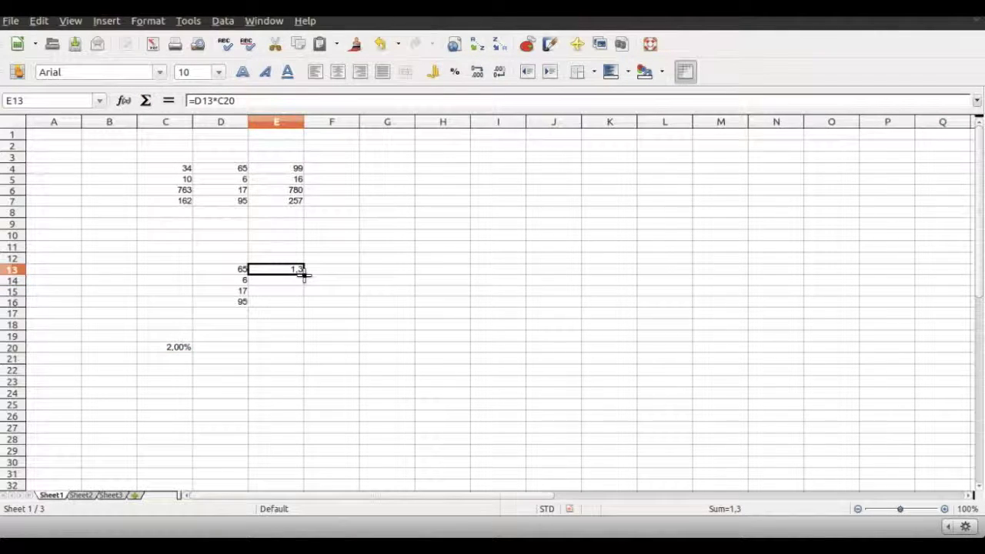
left_click_drag(304, 274, 304, 308)
left_click(341, 268)
left_click(285, 273)
left_click(285, 282)
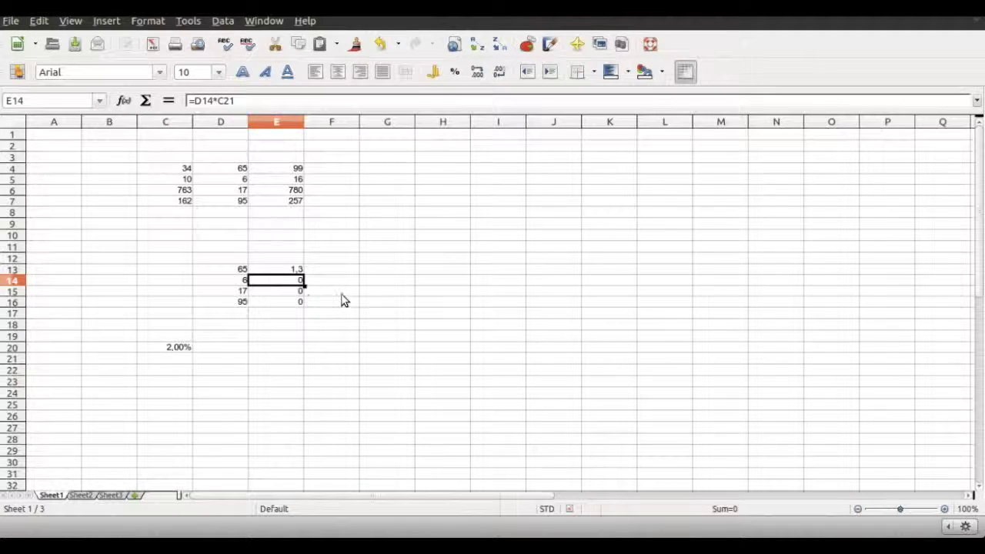
key("Down")
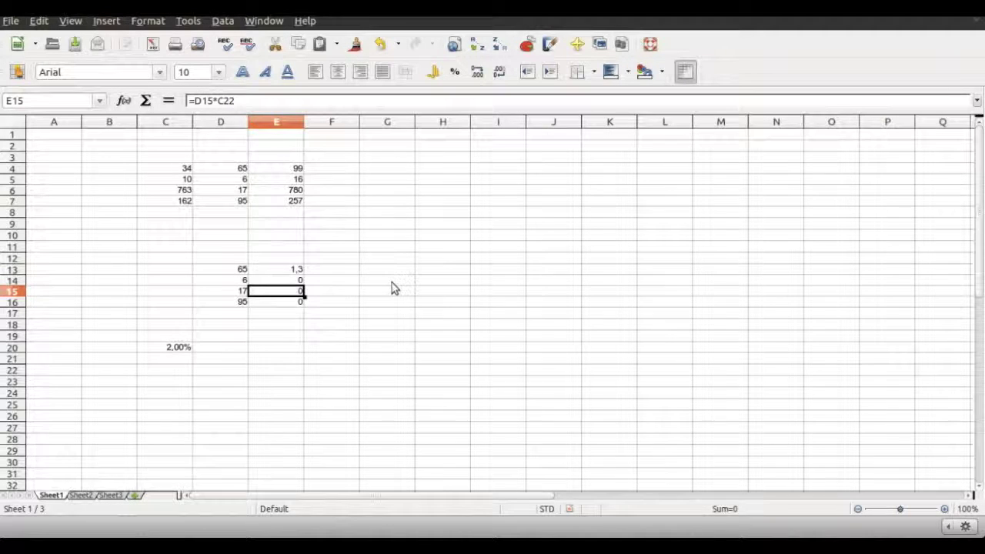
key("Down")
Edit the formula in E13 to =D13*C$20 so the row of the percentage cell is fixed.
left_click(292, 272)
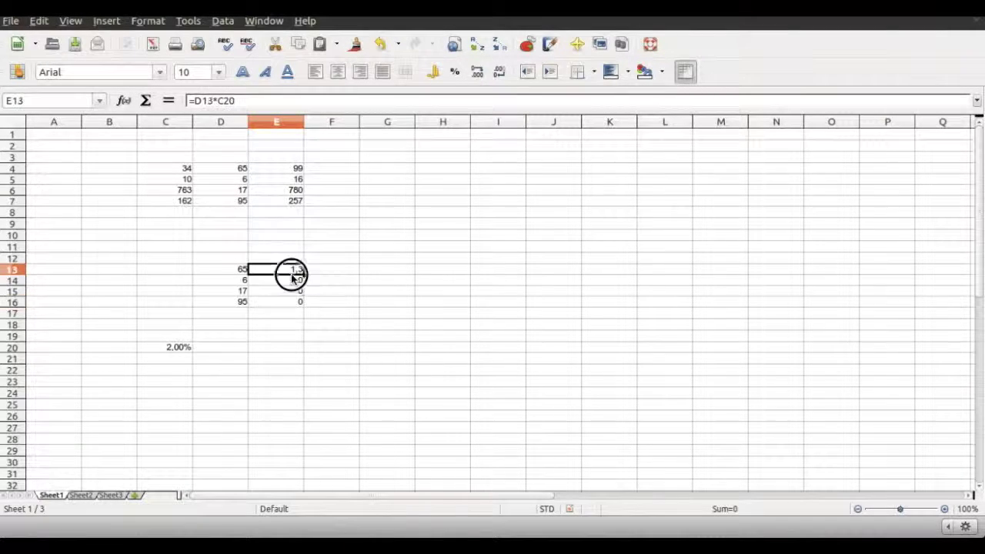
left_click(222, 101)
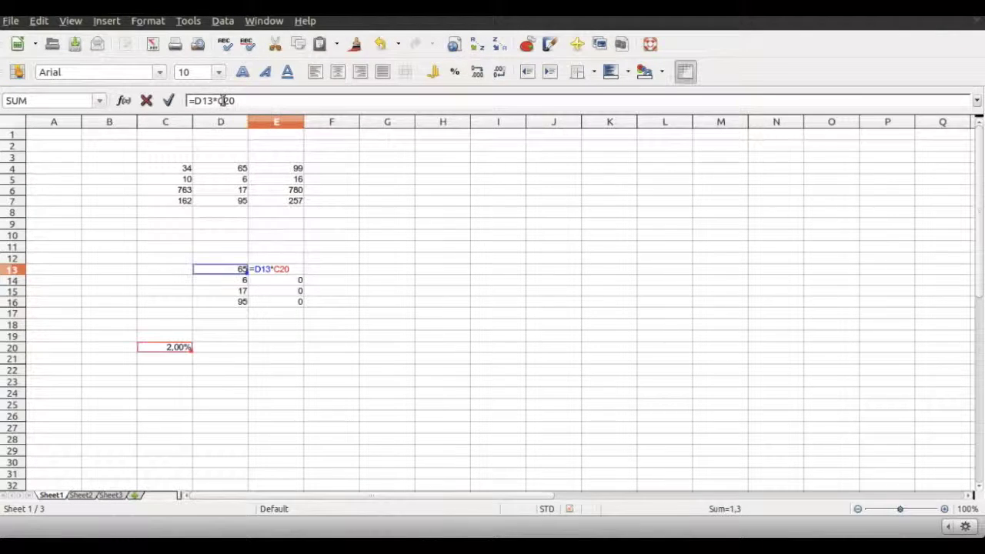
type("$")
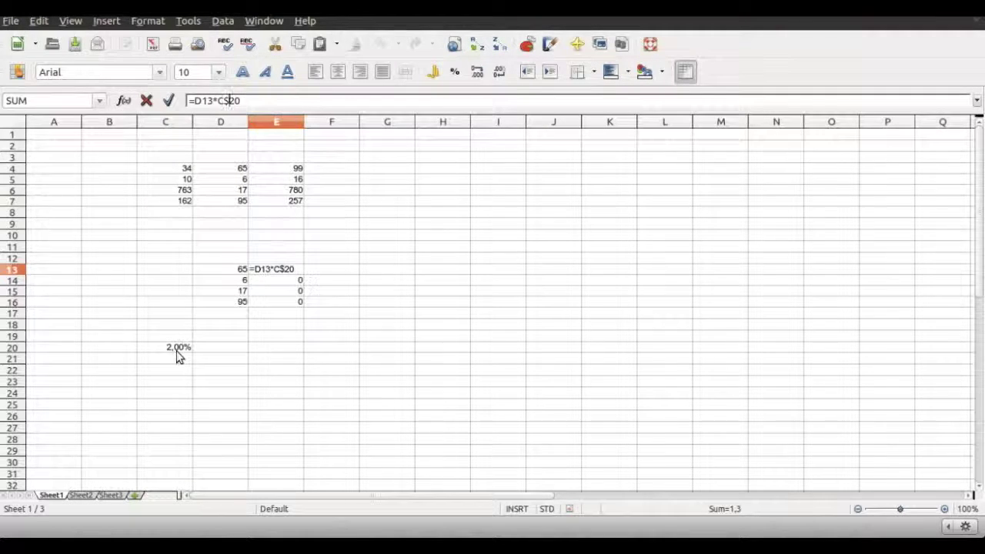
key("Return")
Fill the row-anchored formula in E13 down through E16 and check the formula in each cell.
left_click(286, 269)
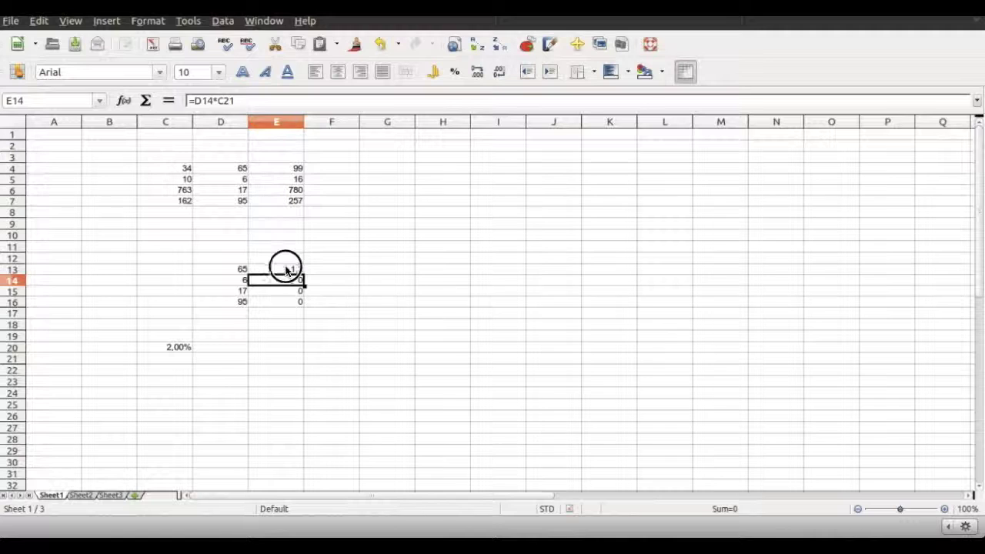
left_click_drag(304, 274, 303, 309)
left_click(354, 290)
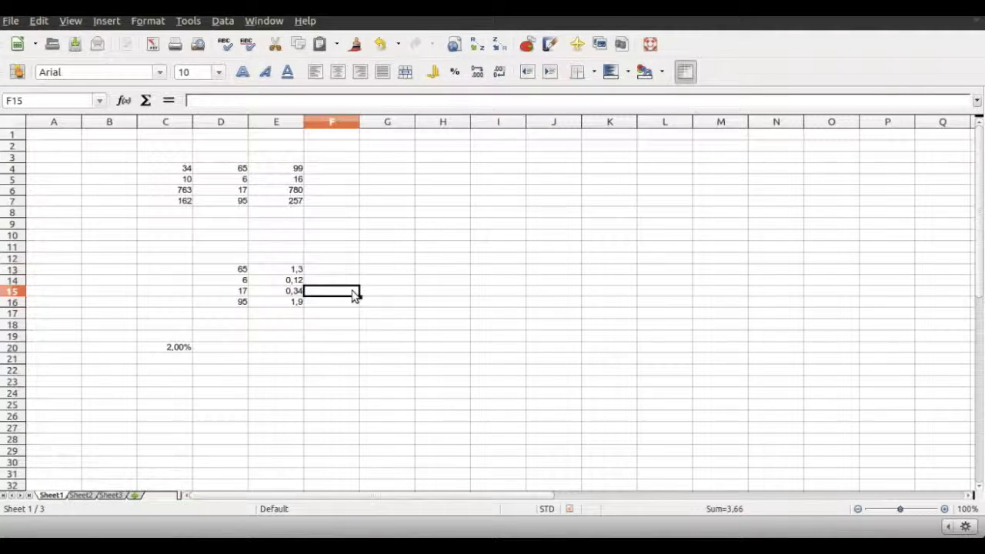
left_click(291, 270)
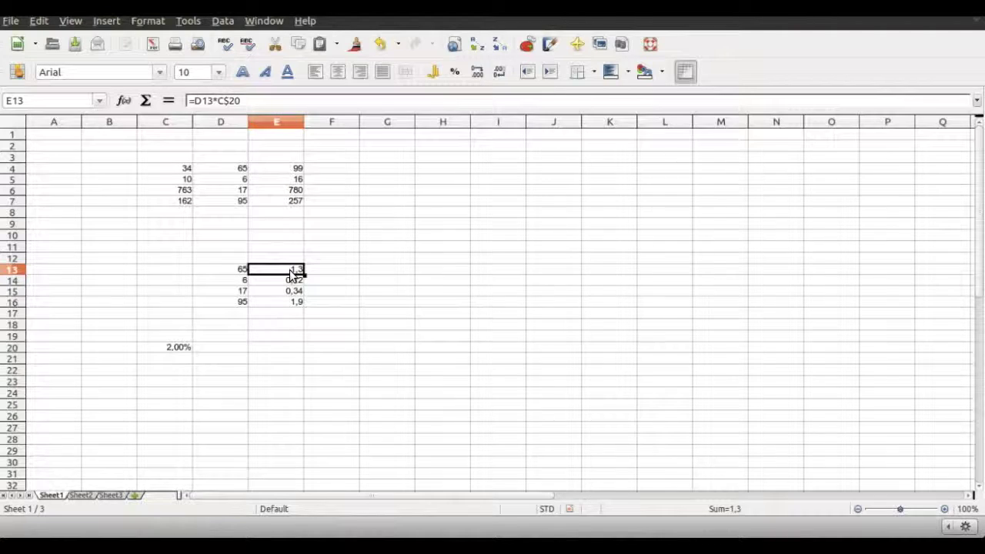
key("Down")
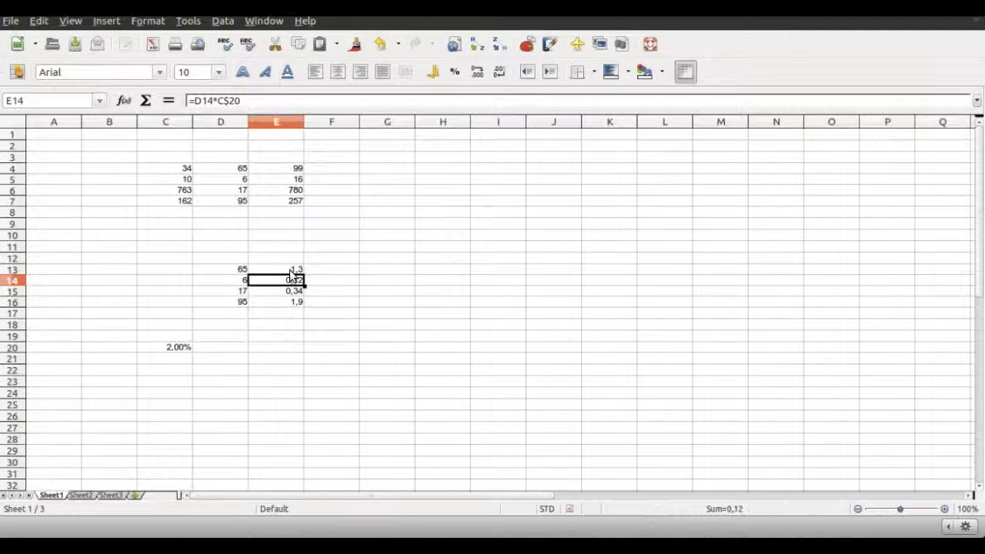
key("Down")
key("Down")
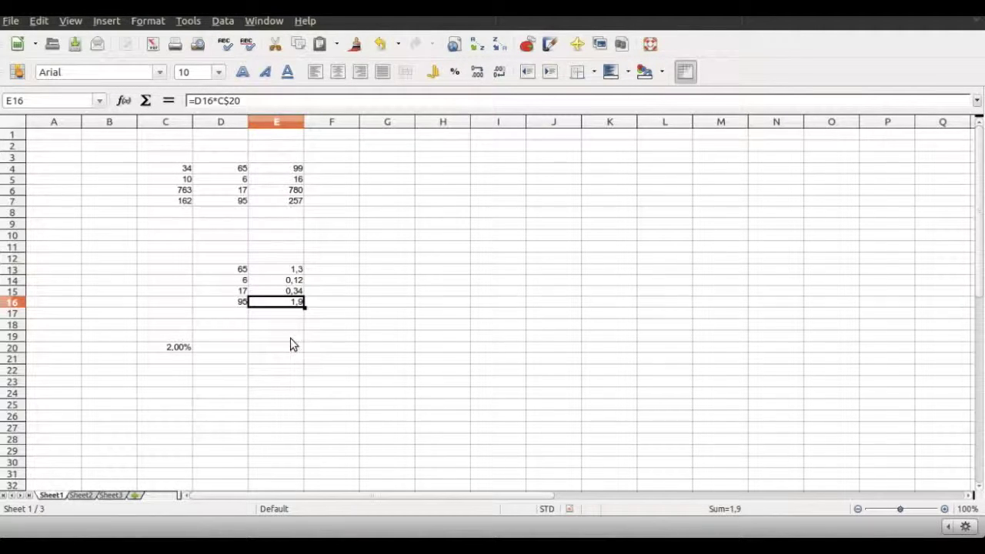
Switch to Sheet2 and copy the values in C6:F6 into the cells starting at C12.
left_click(87, 501)
left_click(88, 501)
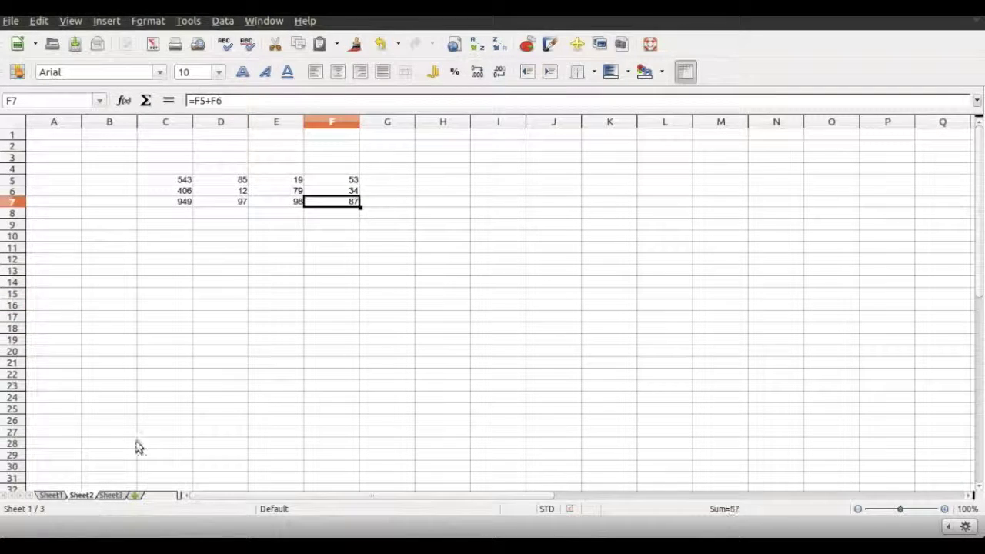
left_click_drag(185, 193, 330, 192)
key("ctrl+c")
left_click(187, 259)
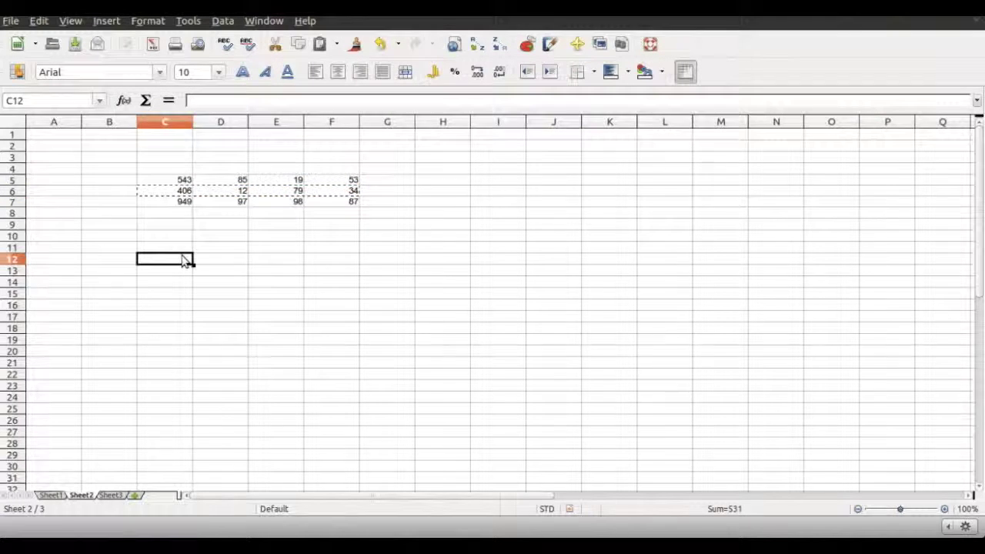
key("ctrl+v")
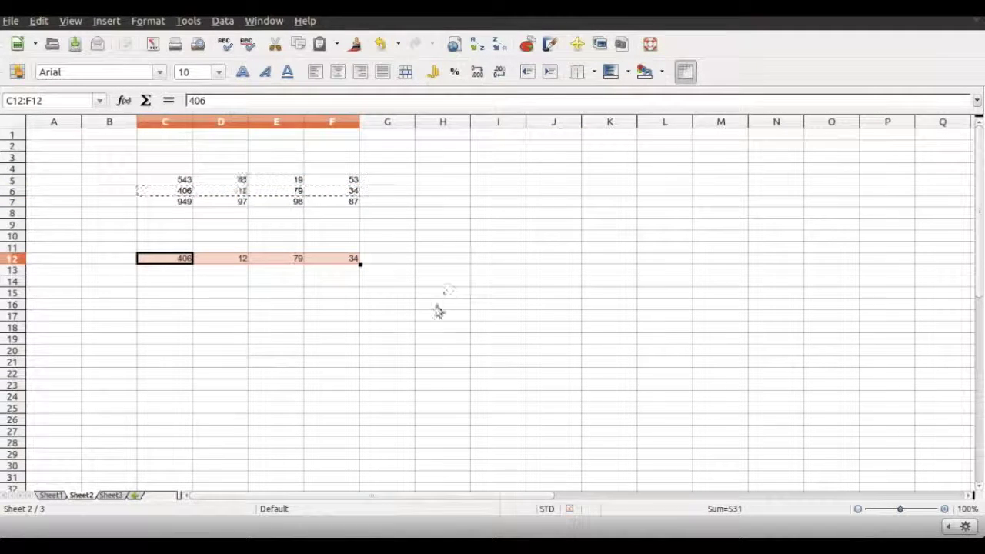
Enter 2% in cell I17 of Sheet2.
left_click(486, 319)
type("2%")
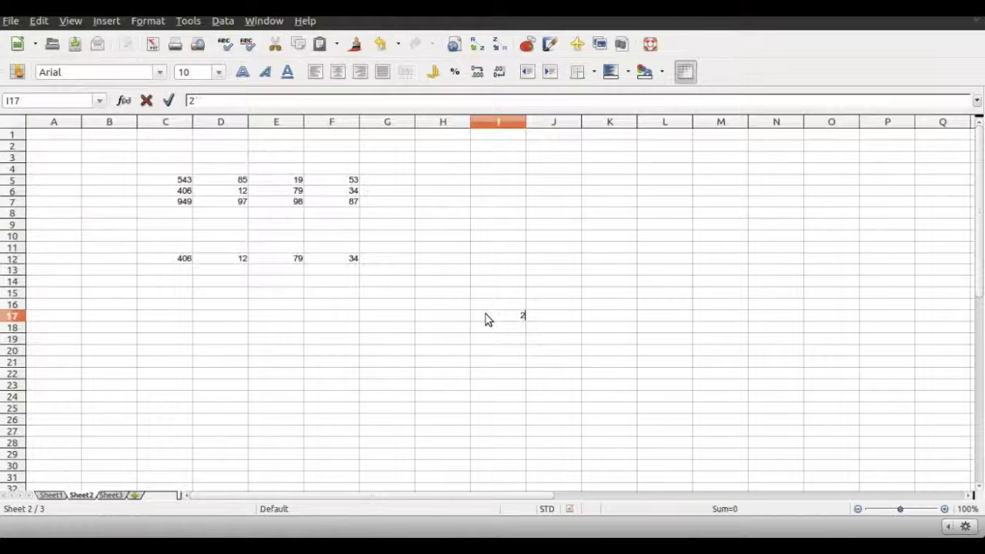
key("Return")
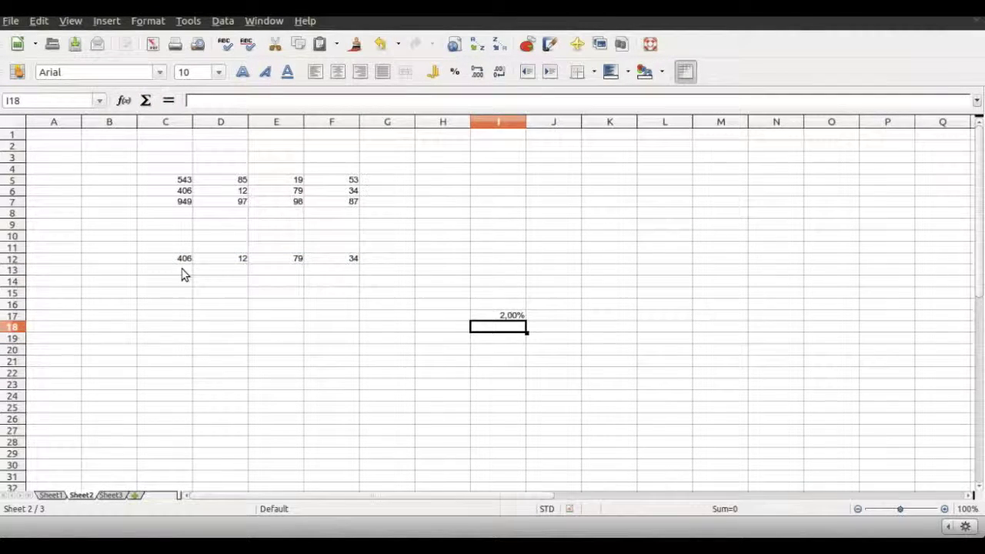
Enter the multiplication formula =C12*I17 in cell C13.
left_click(185, 273)
type("=")
left_click(184, 261)
type("*")
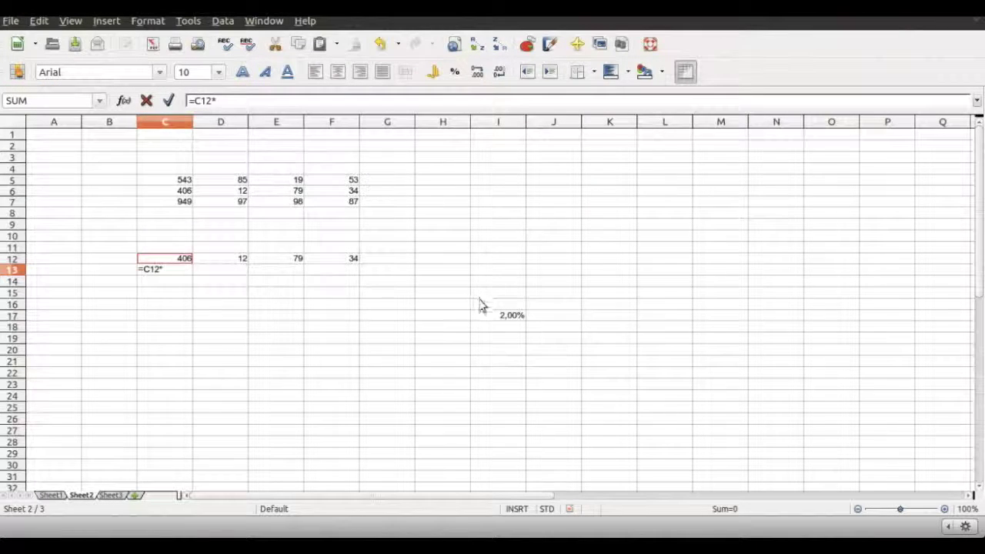
left_click(495, 318)
key("Return")
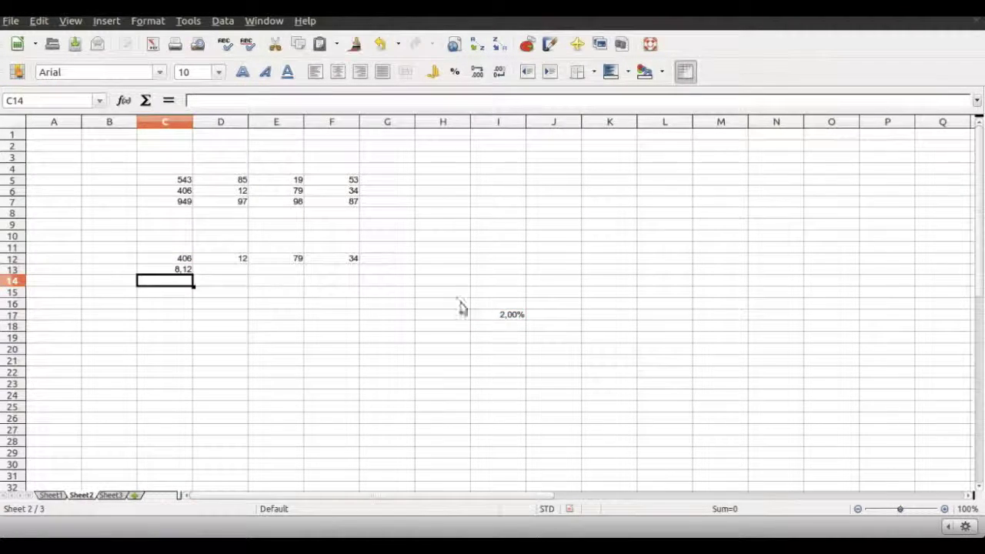
Fill the formula in C13 across through F13 and check the references in each filled cell.
left_click(178, 268)
left_click_drag(193, 275, 353, 279)
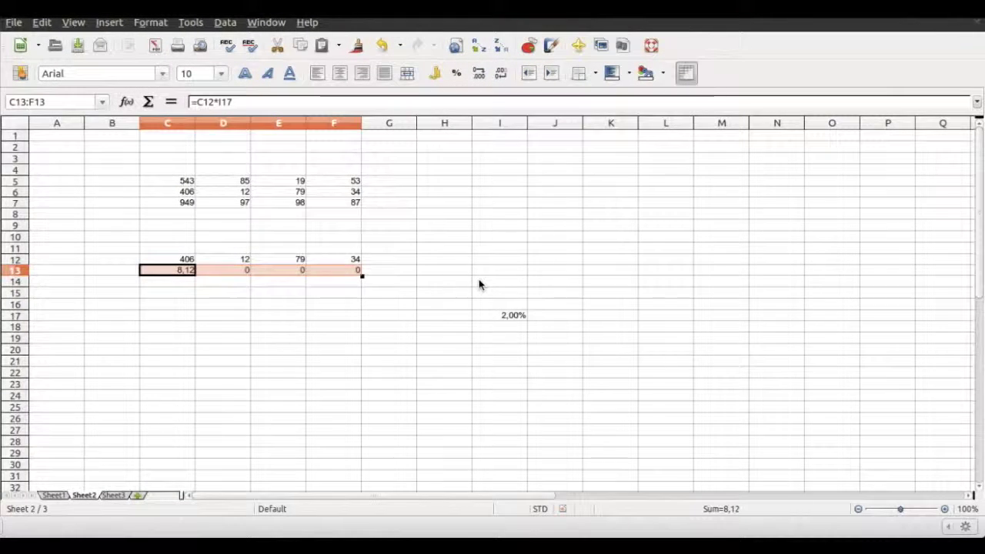
left_click(128, 283)
left_click(162, 271)
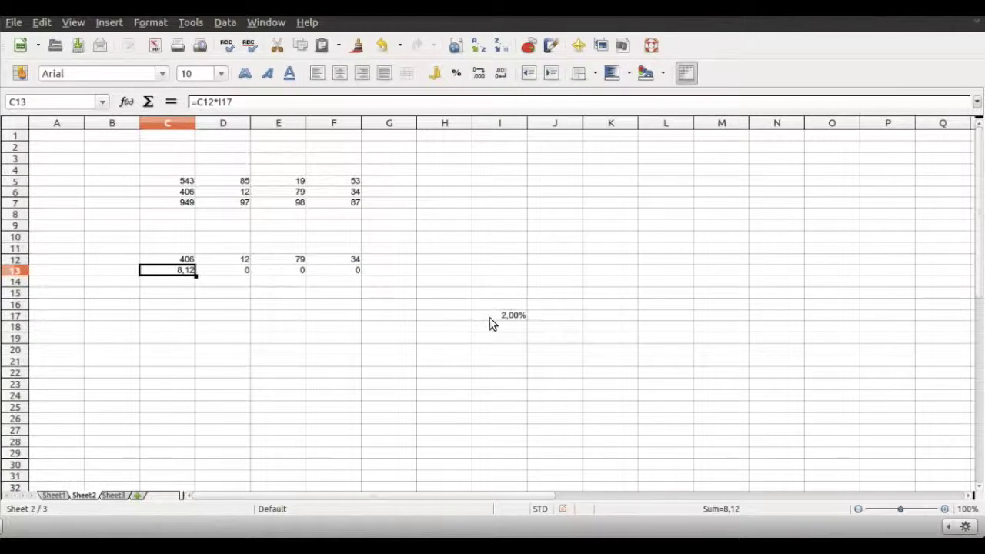
key("Right")
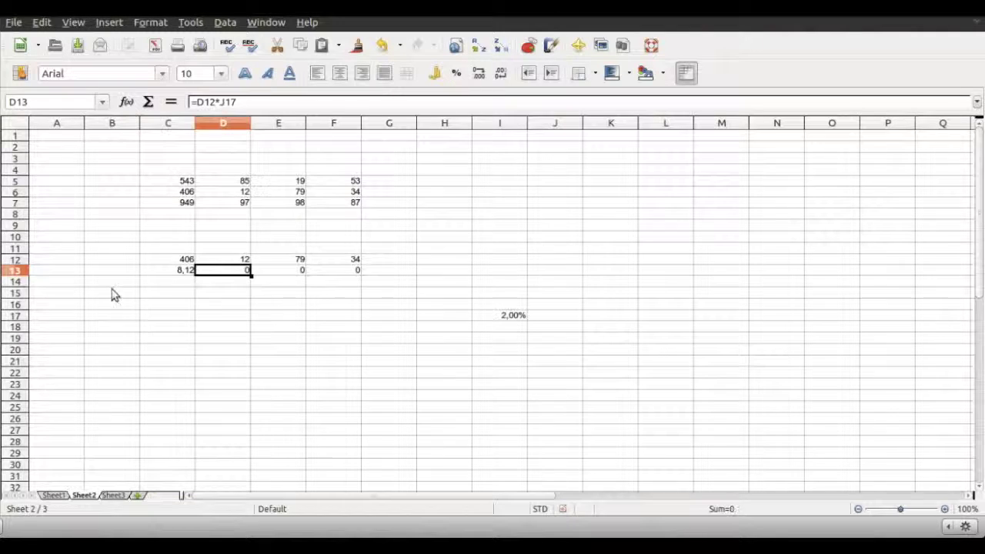
left_click(287, 269)
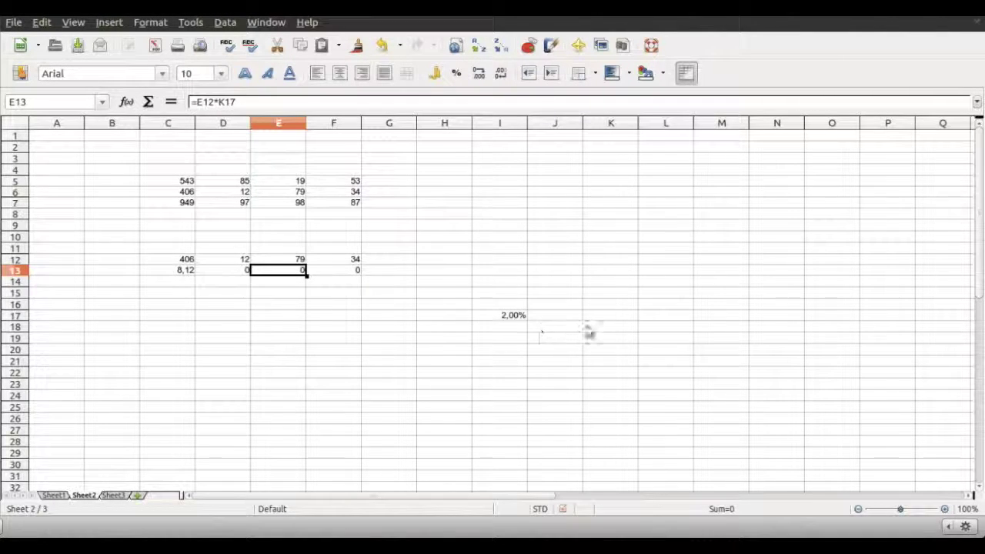
left_click(350, 272)
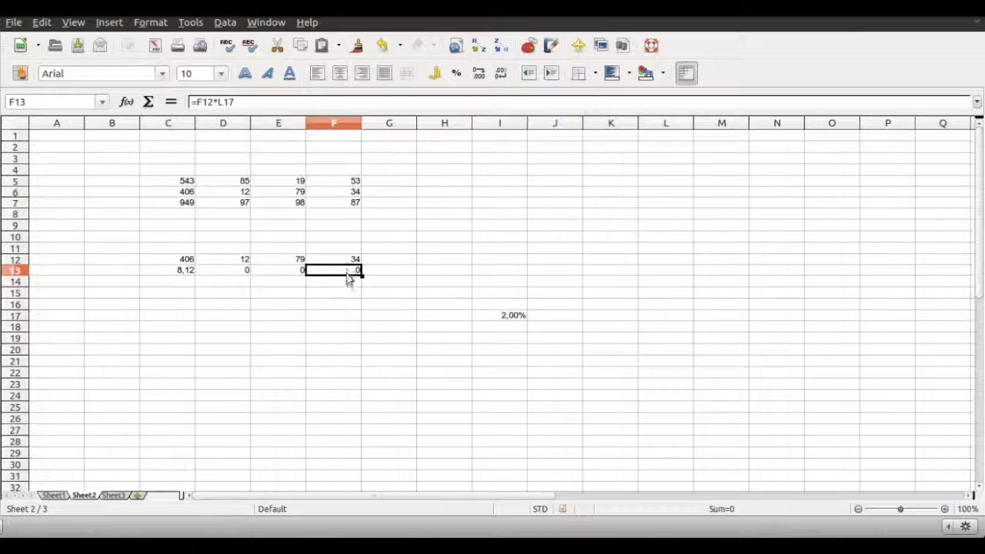
Fix the column of the I17 reference in cell C13 by changing the formula to =C12*$I17.
left_click(173, 274)
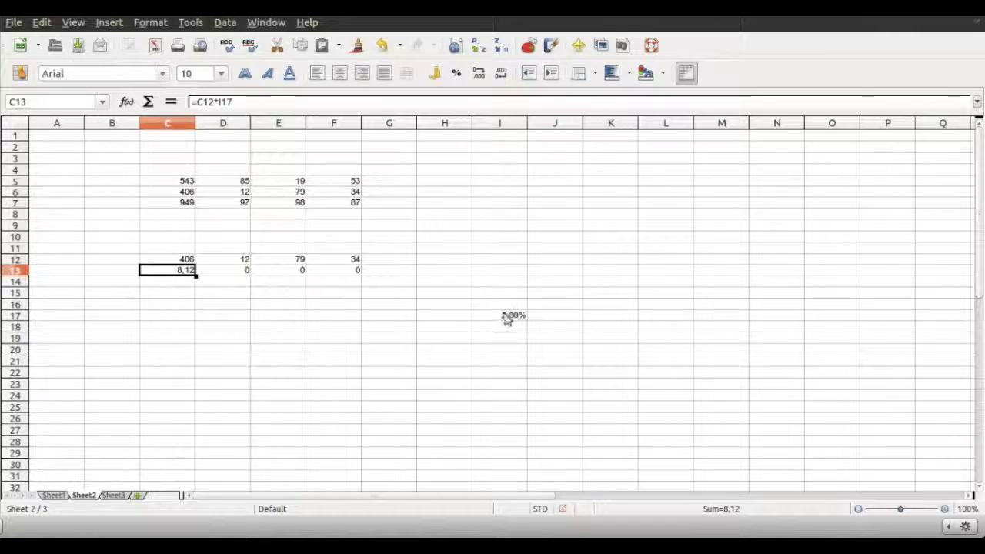
left_click(220, 101)
type("$")
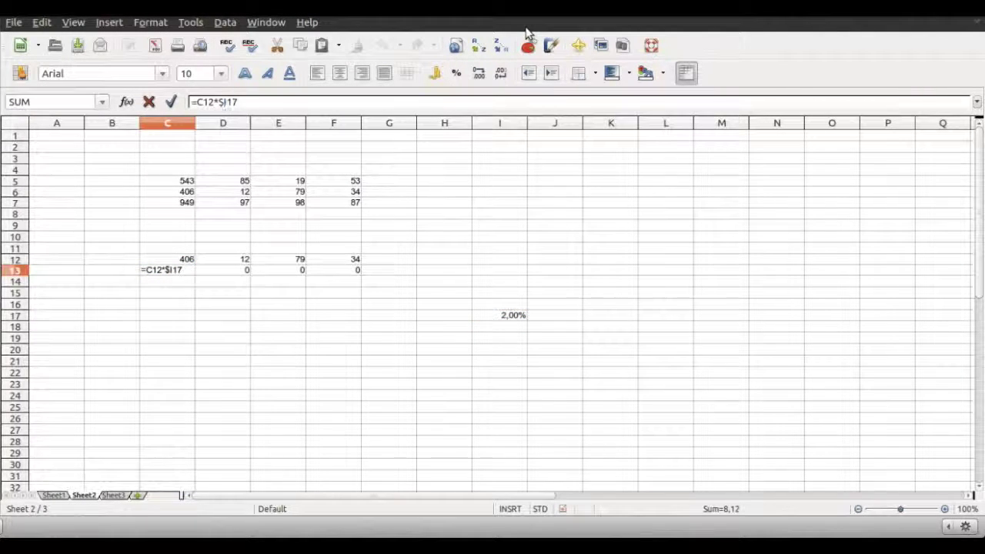
key("Return")
Fill the formula with $I17 from C13 across through F13 and check the references in each filled cell.
left_click(187, 268)
left_click_drag(195, 276, 358, 278)
left_click(214, 306)
left_click(191, 274)
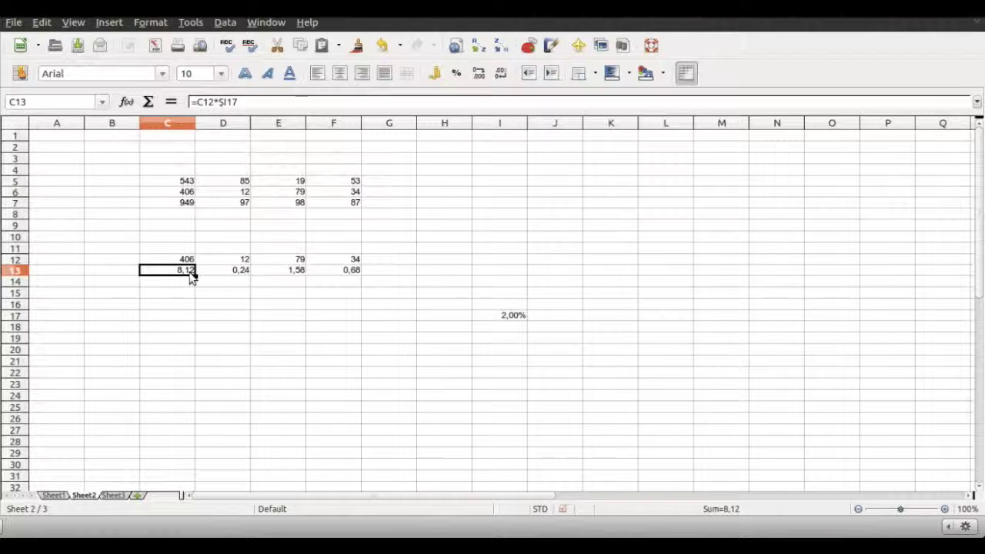
key("Right")
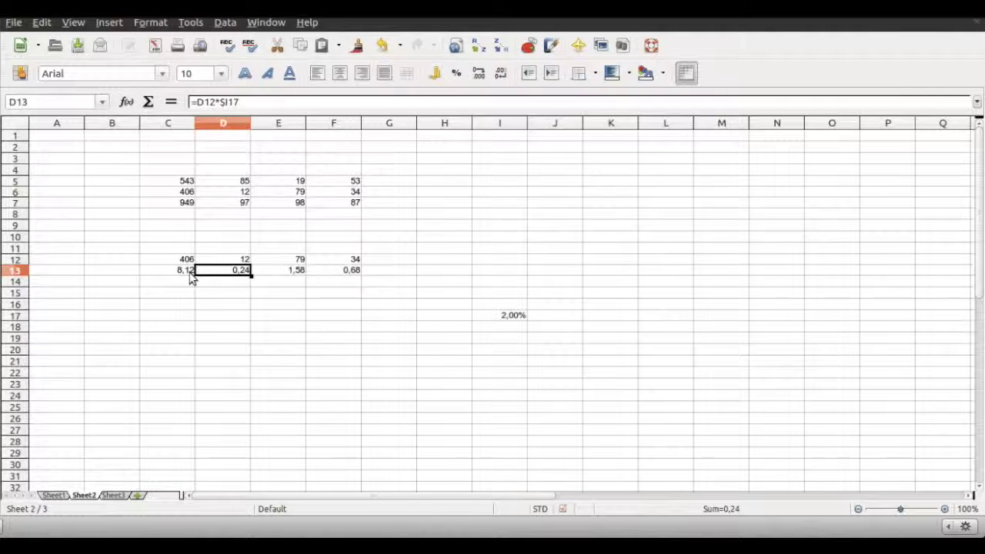
key("Right")
key("Right")
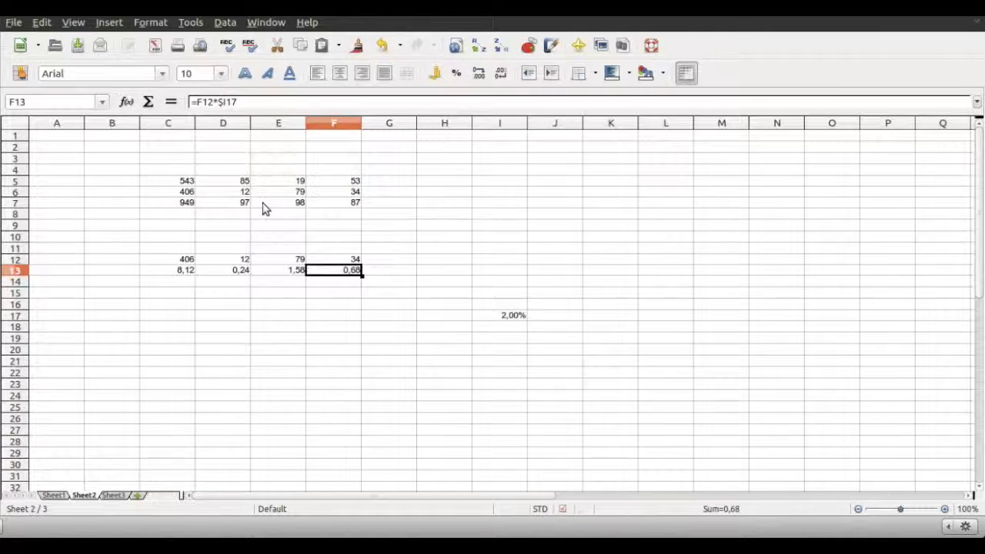
Fix the row reference as well by changing C13 to =C12*$I$17, and fill it across through F13.
left_click(173, 269)
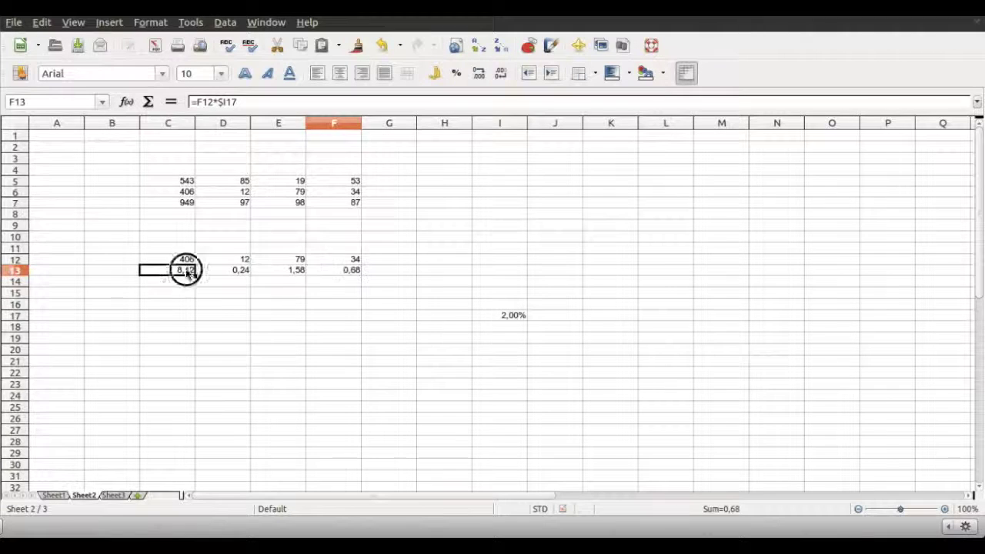
left_click(229, 102)
key("BackSpace")
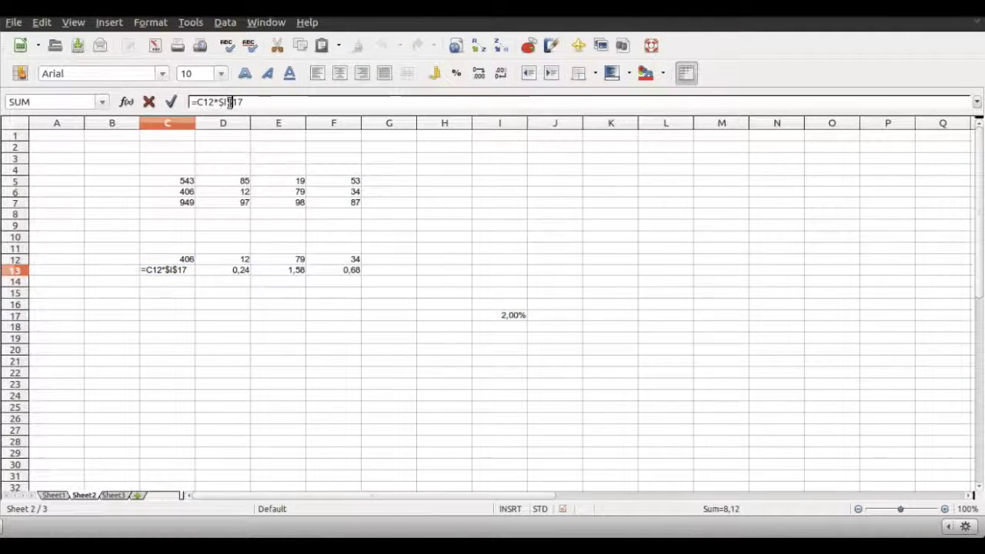
key("Return")
left_click(185, 271)
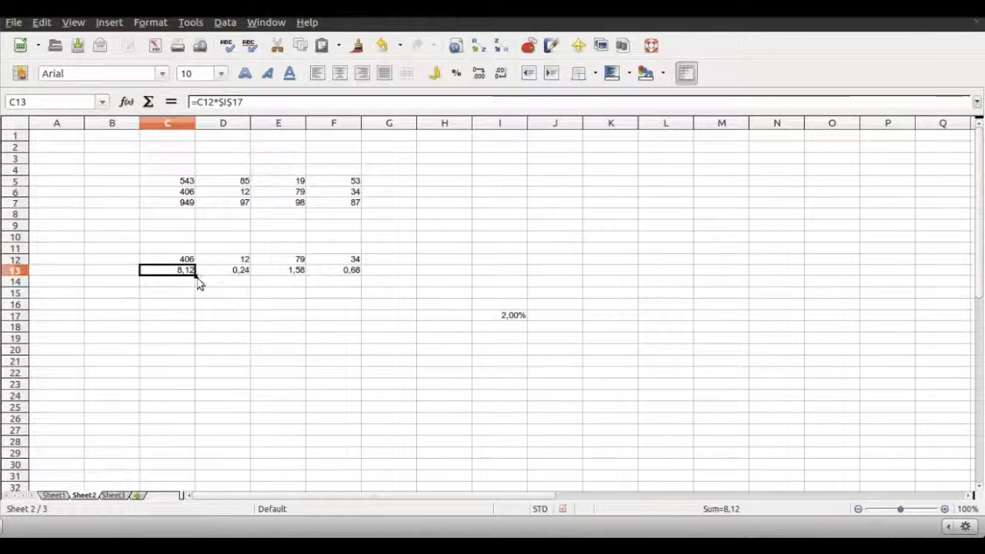
left_click_drag(195, 276, 353, 275)
left_click(356, 328)
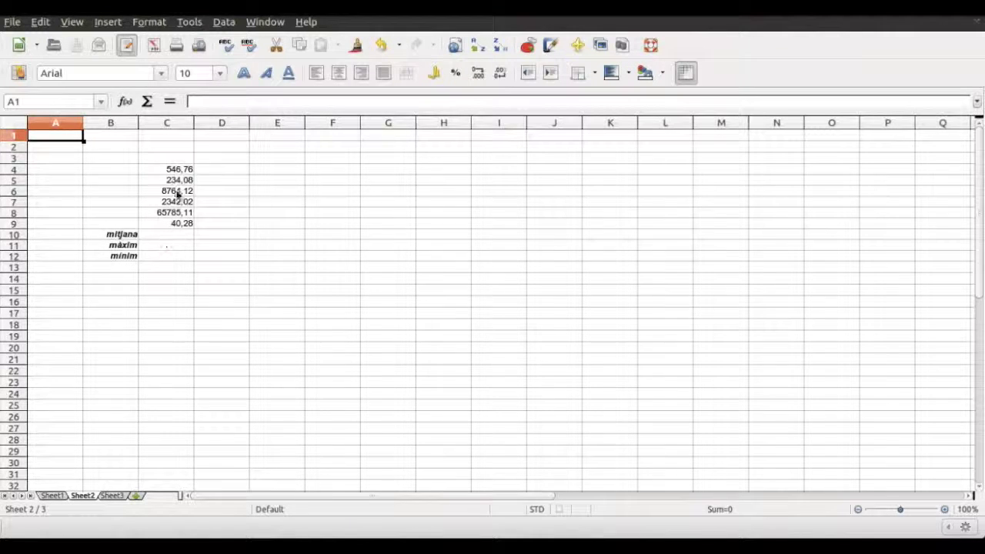
Calculate the mean of the values in cell C10, beside the mitjana label, with =average(C4:C9).
left_click(182, 240)
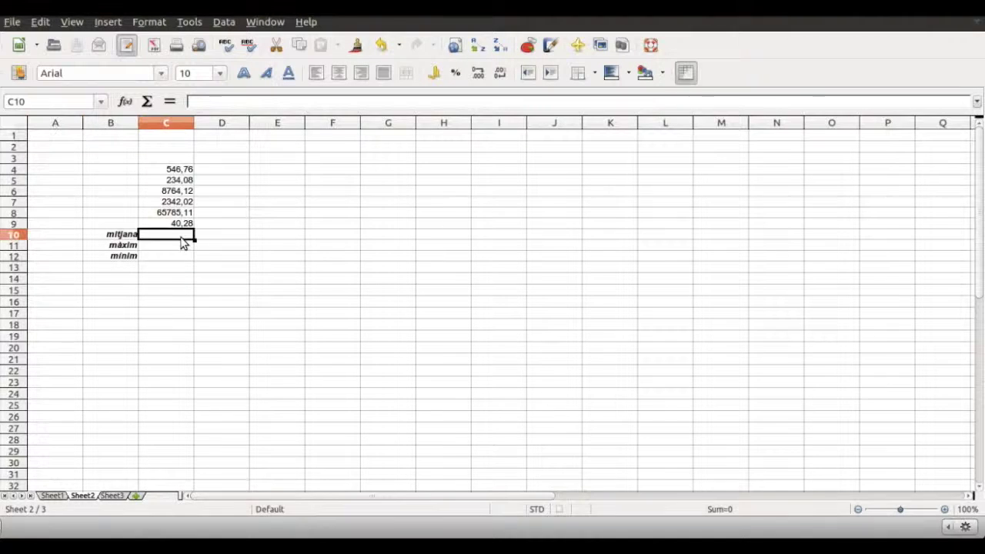
double_click(182, 242)
type("=")
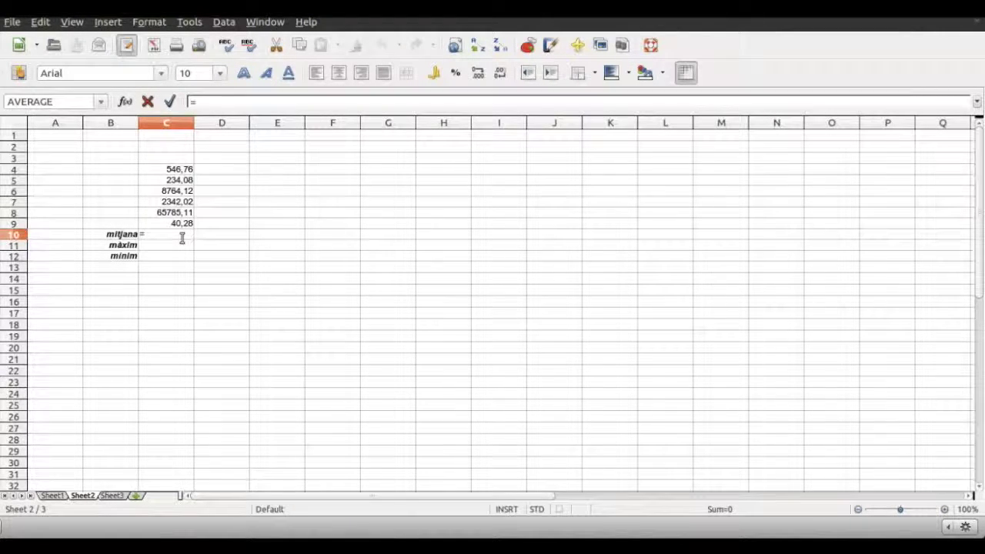
type("average")
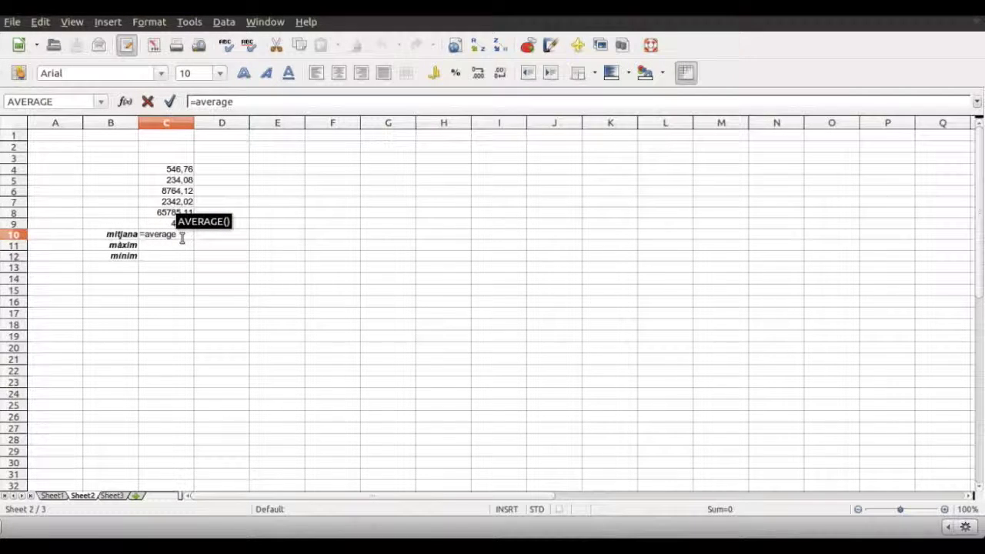
type("(")
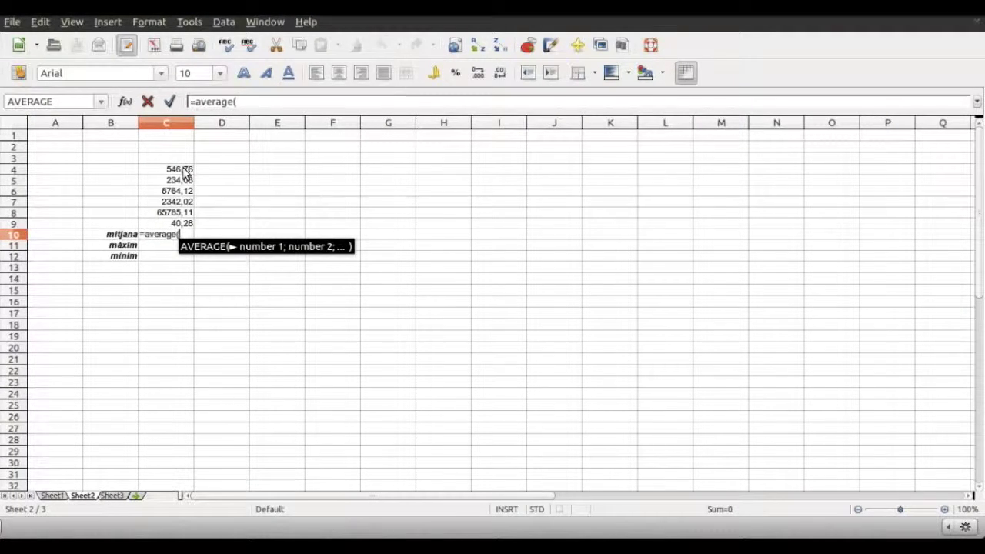
left_click_drag(181, 169, 184, 223)
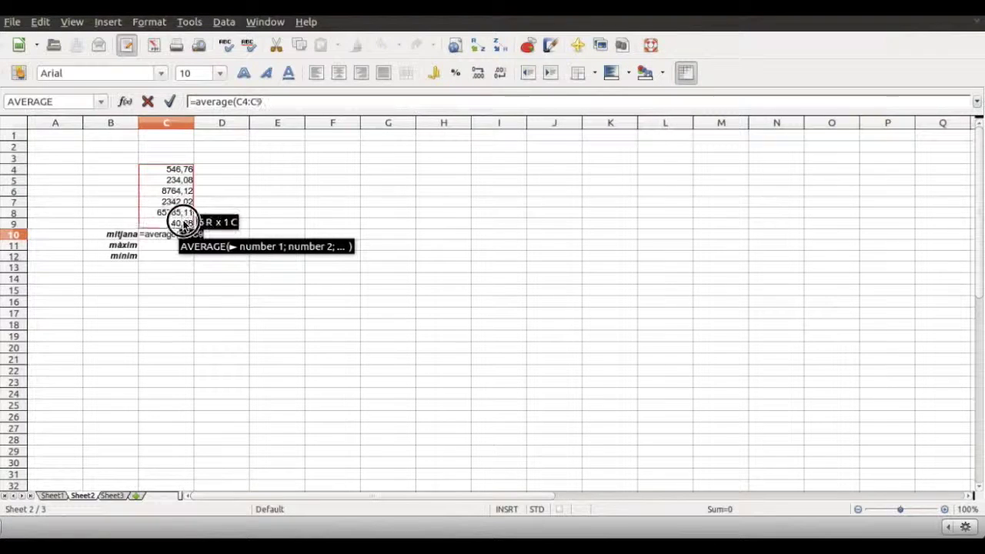
type(")")
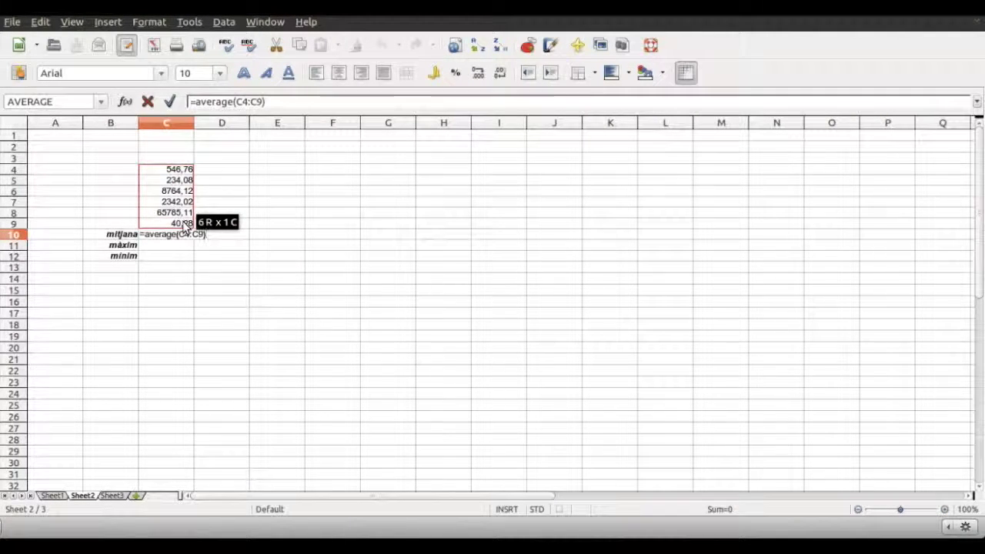
key("Return")
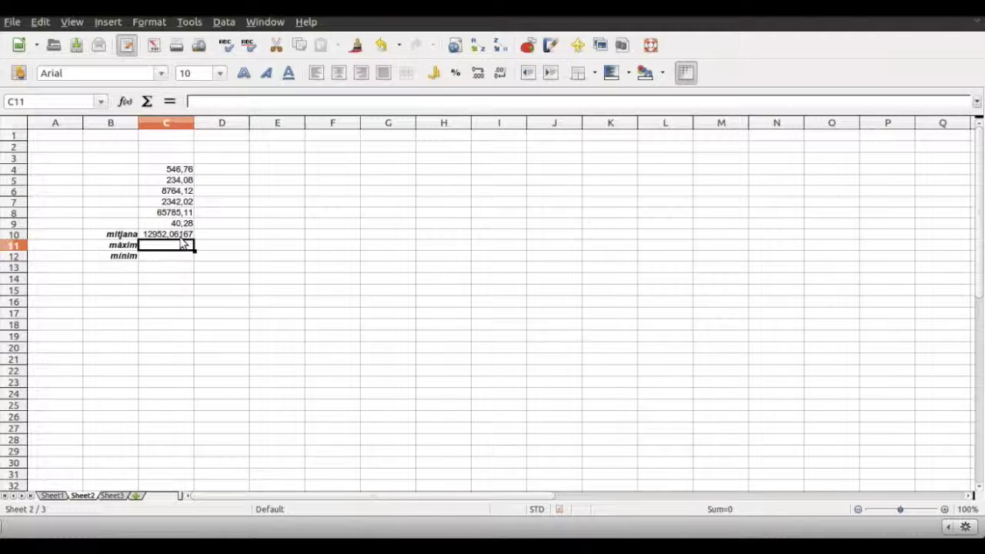
Calculate the largest value in cell C11, beside the màxim label, with =max(C4:C9).
type("=")
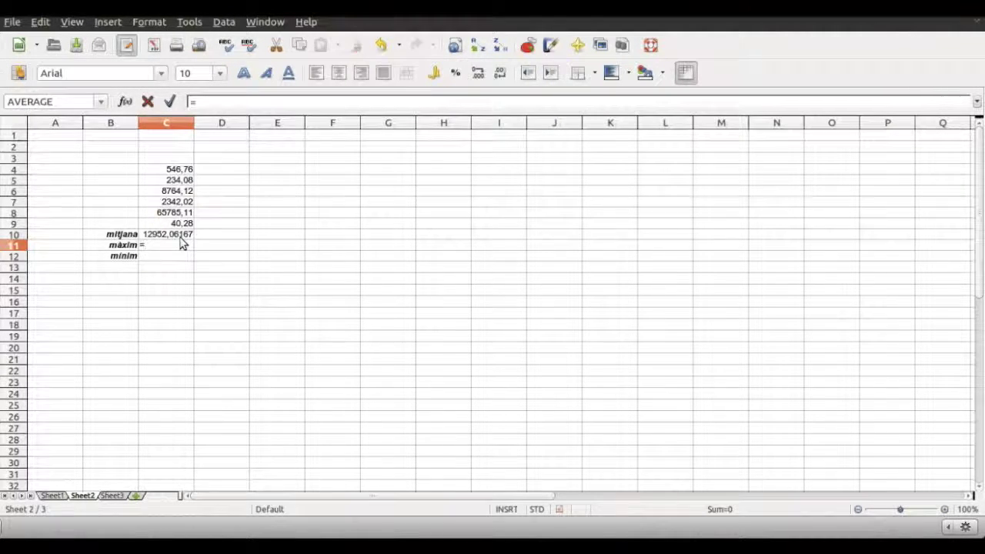
type("ma")
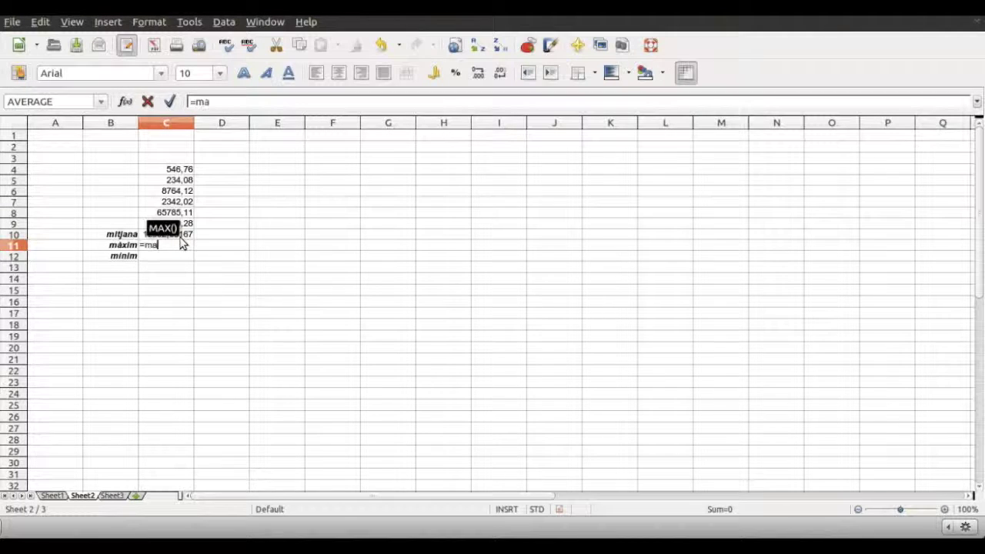
type("x(")
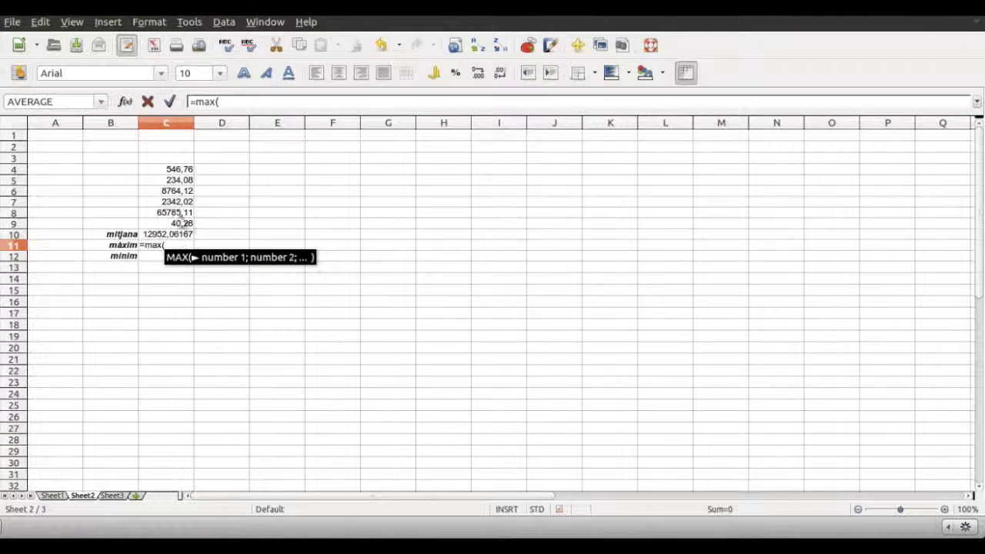
left_click_drag(186, 171, 182, 223)
type(")")
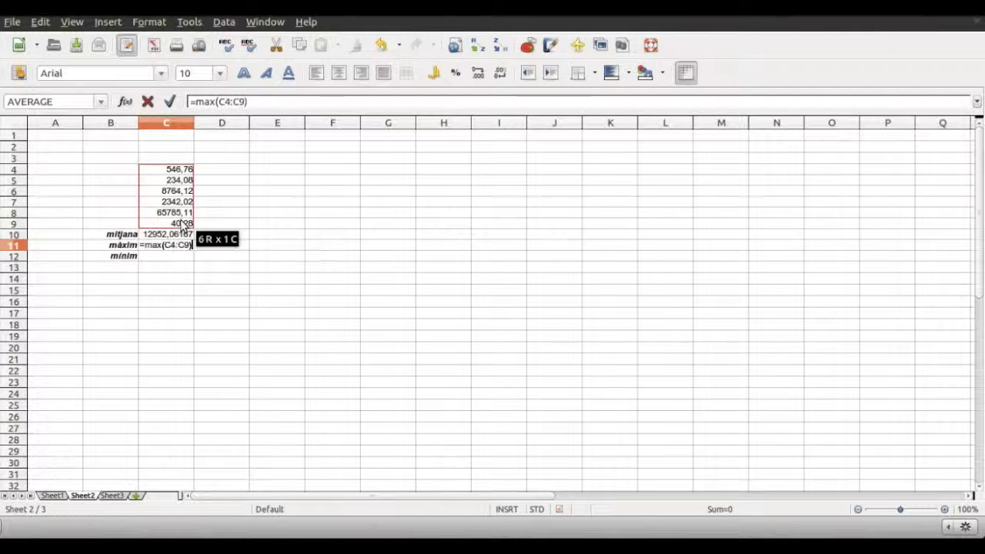
key("Return")
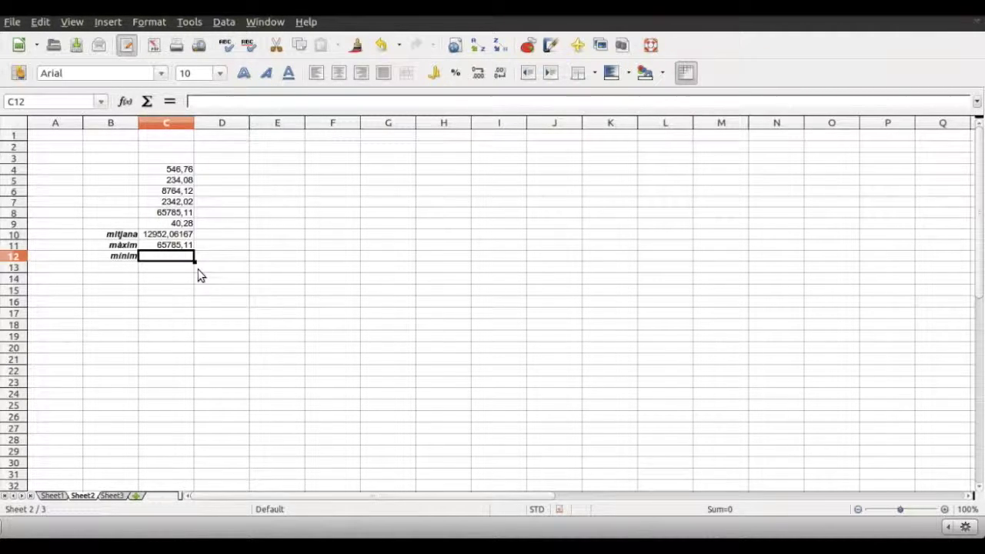
Calculate the smallest value in cell C12, beside the mínim label, with =min(C4:C9).
type("=")
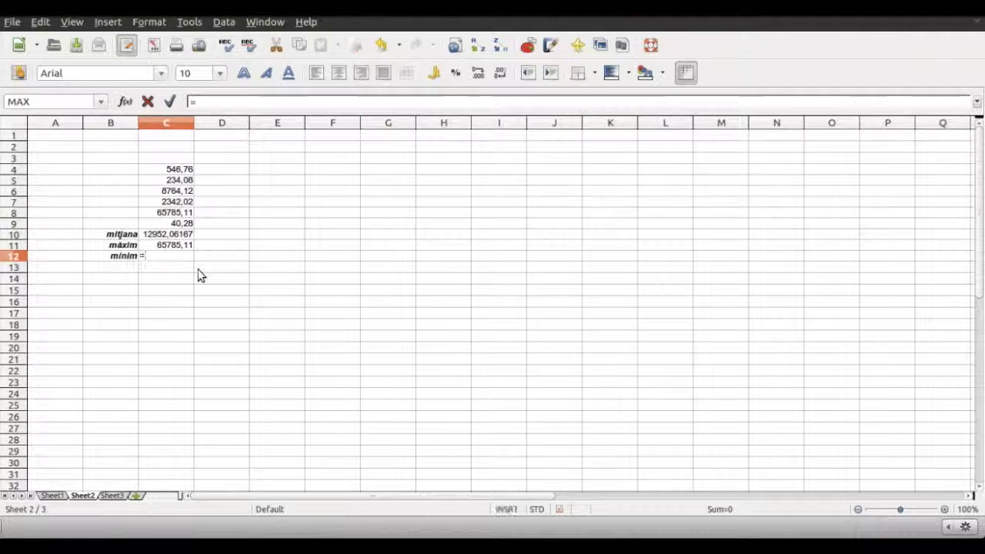
type("min(")
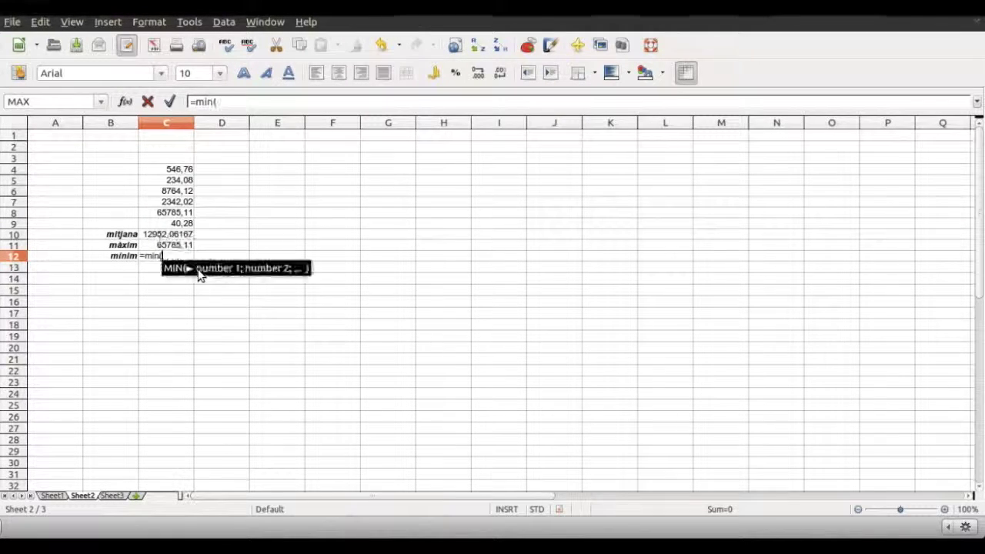
left_click_drag(174, 171, 173, 225)
type(")")
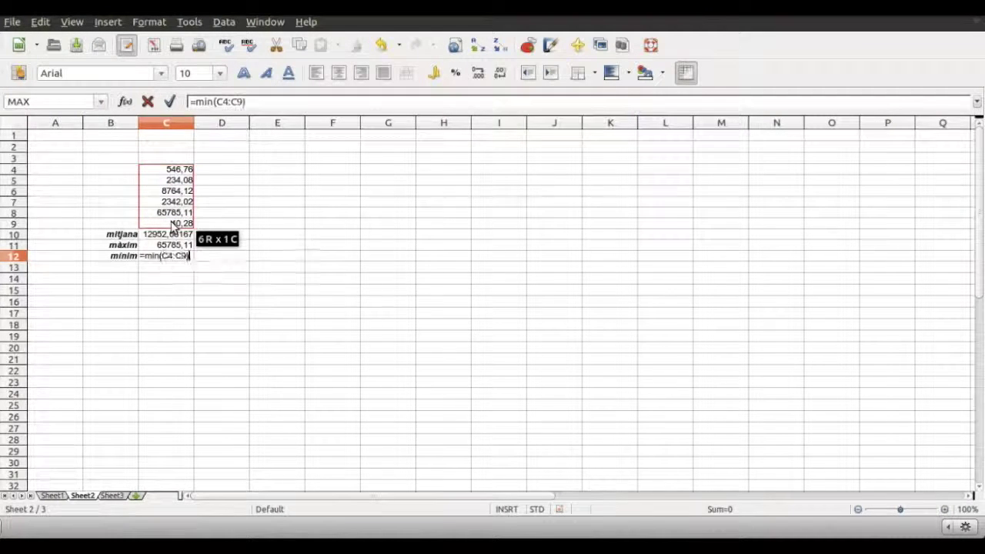
key("Return")
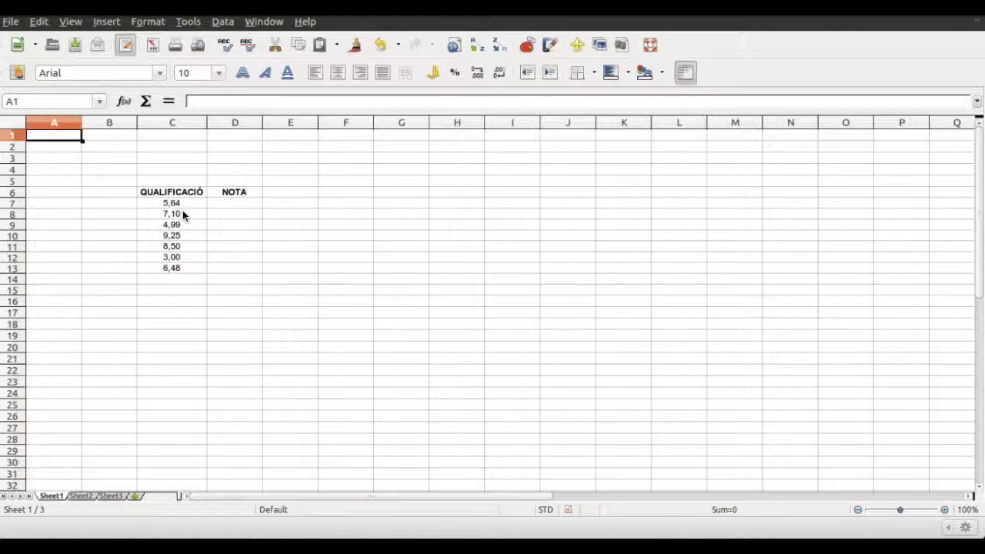
Grade the first mark in D7, under NOTA, with =IF(C7<5;"SUSPENS";"APROVAT").
left_click(242, 195)
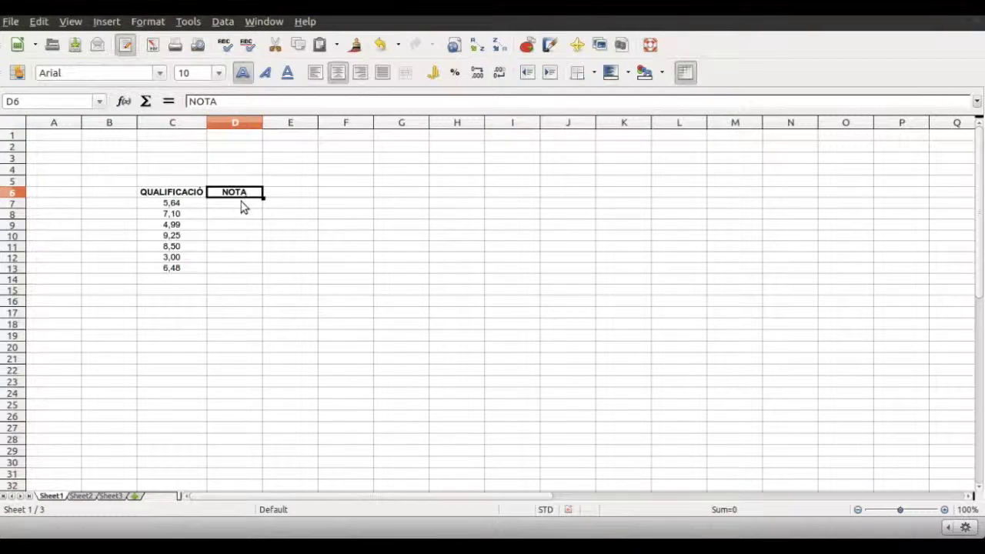
left_click(242, 205)
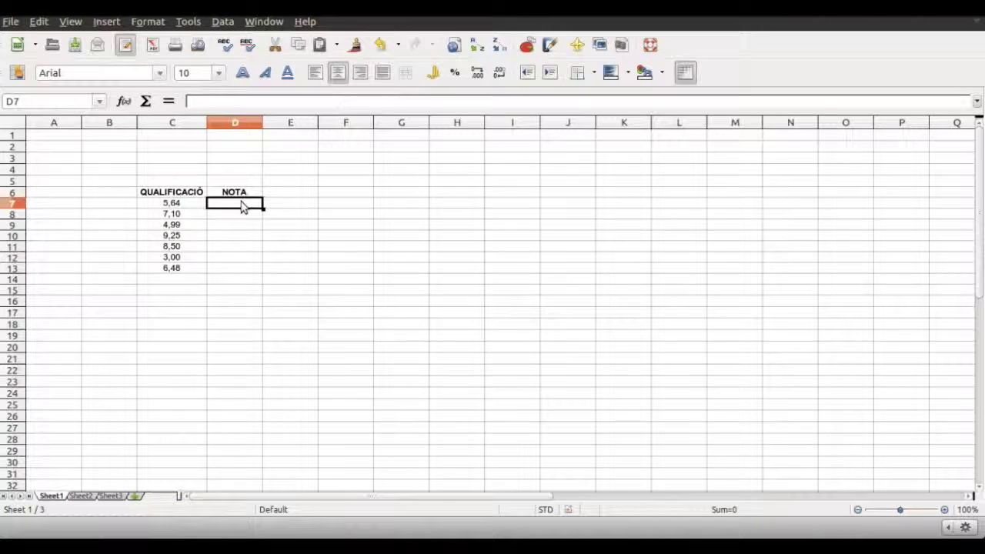
type("=")
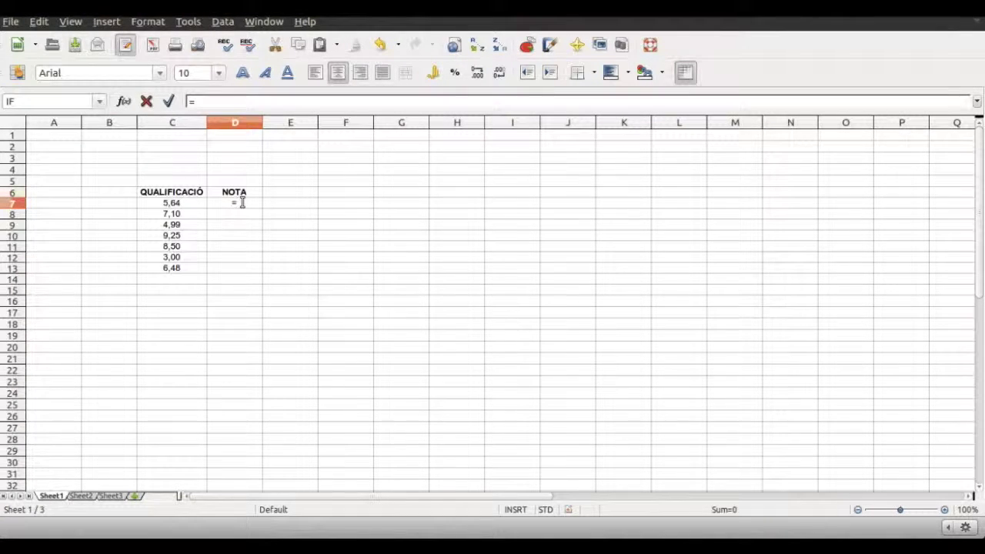
type("IF")
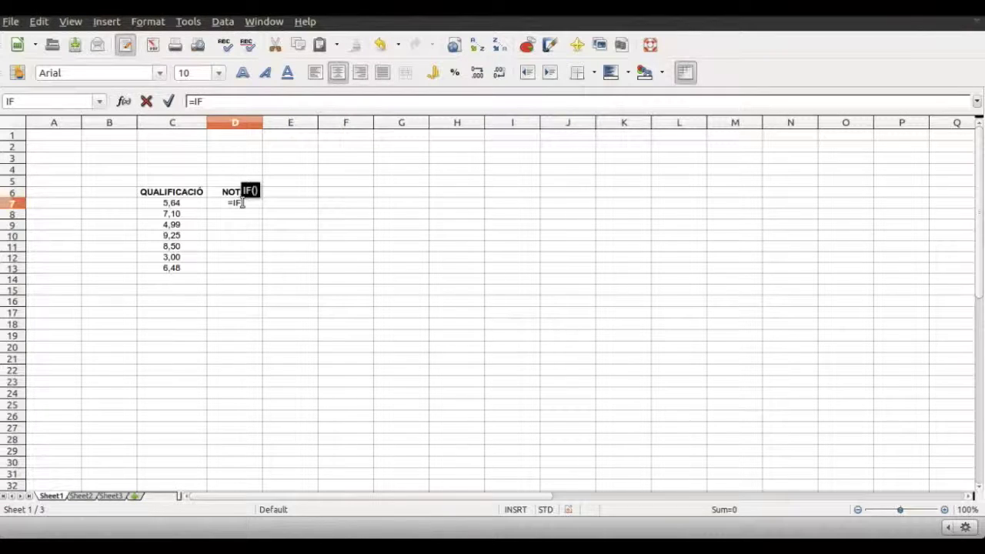
type("(")
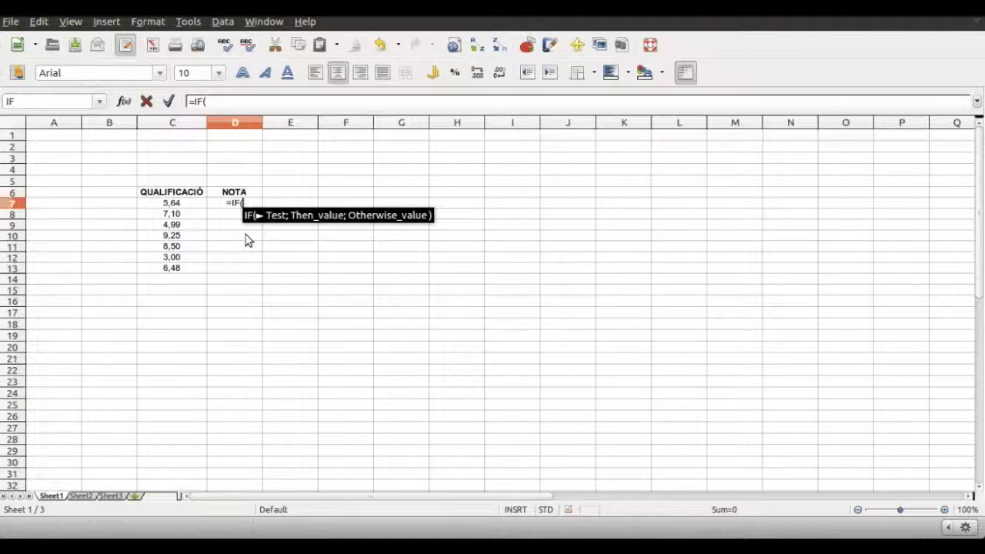
left_click(179, 204)
left_click(180, 204)
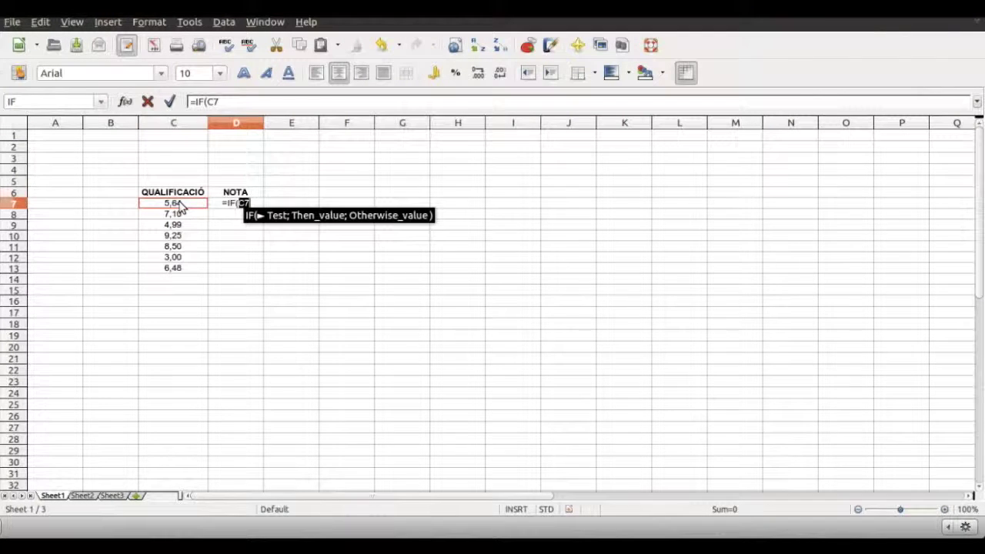
type("<5;")
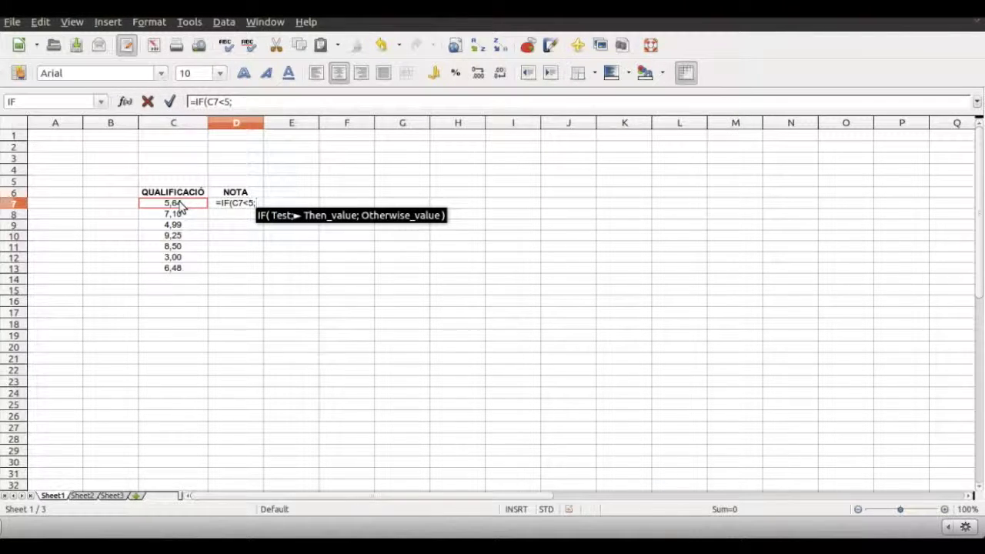
type("\"")
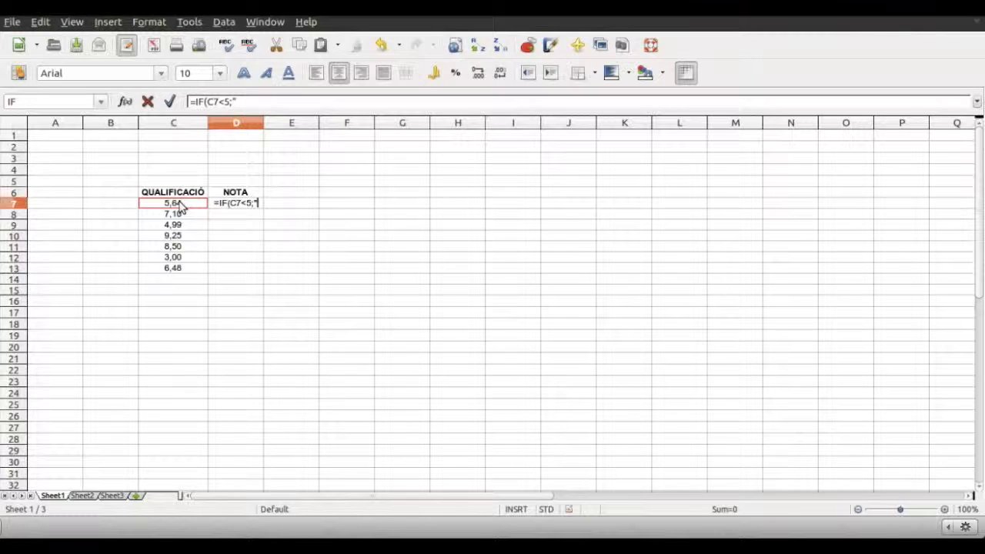
type("SUSPENS")
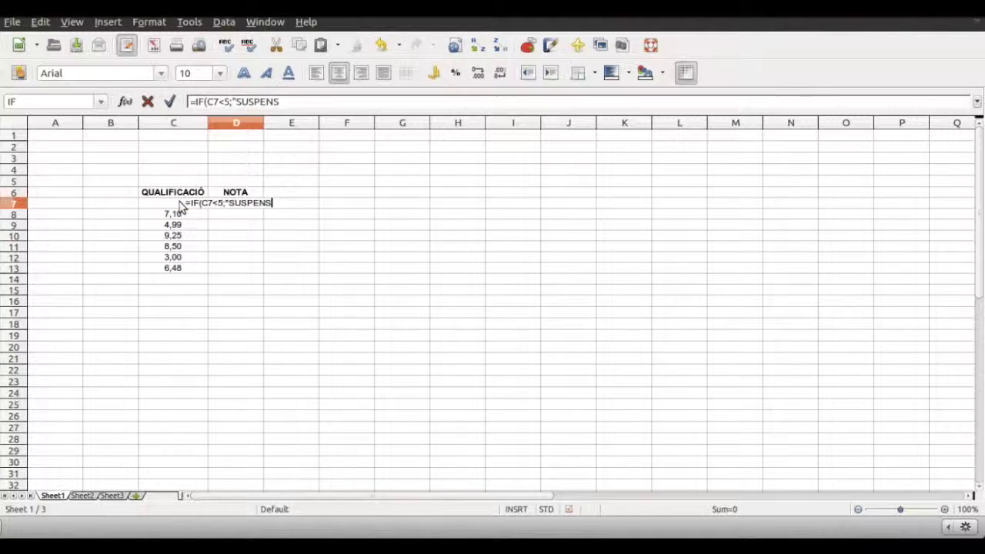
type("\"")
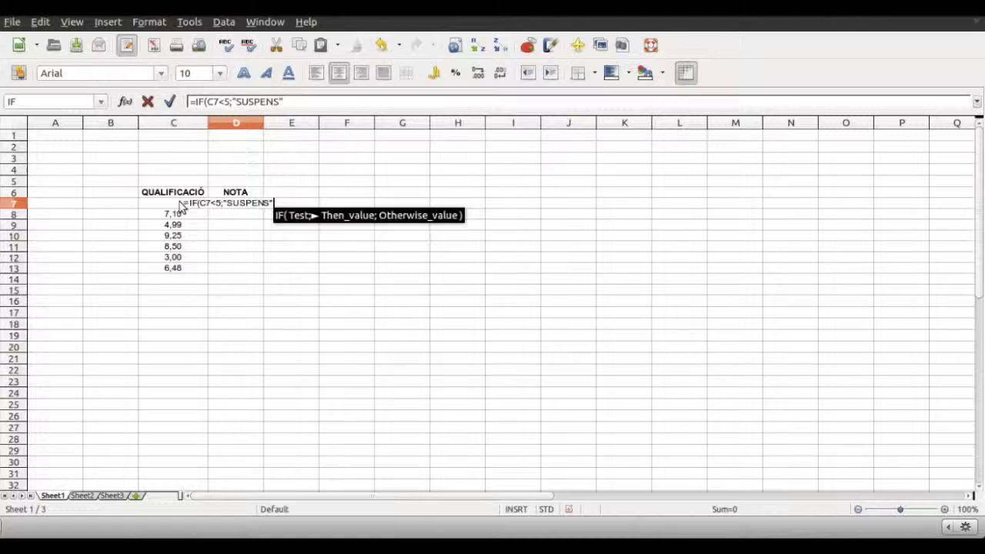
type(";")
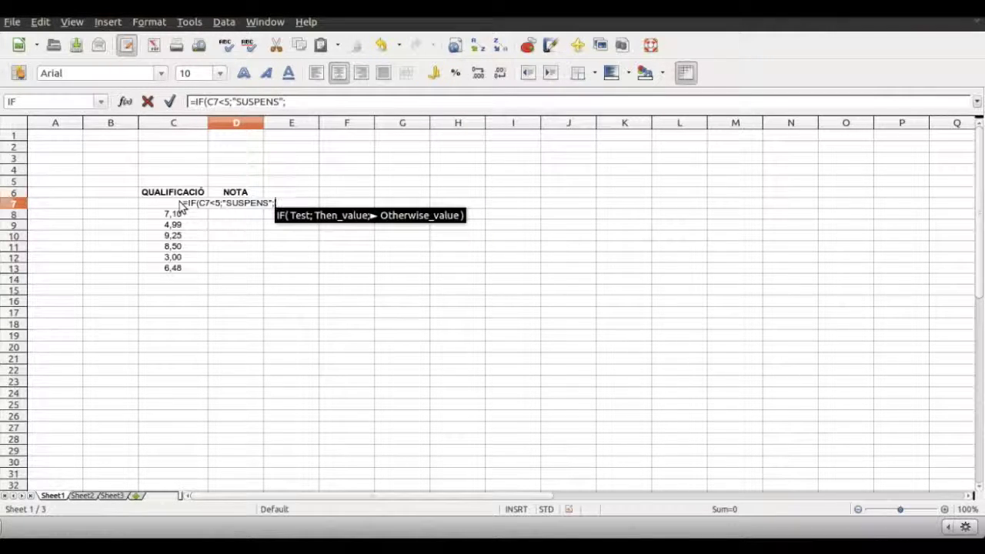
type("\"")
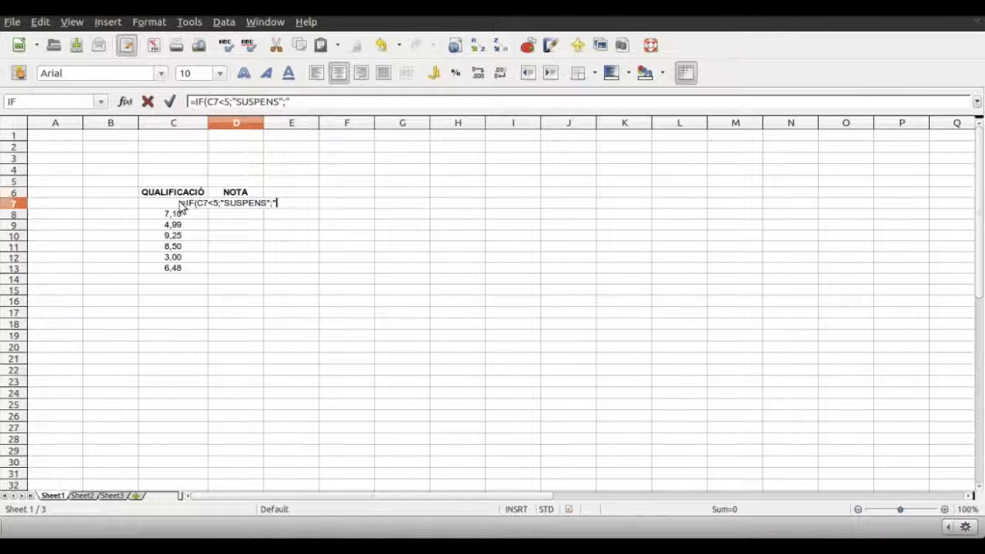
type("APROVAT\"")
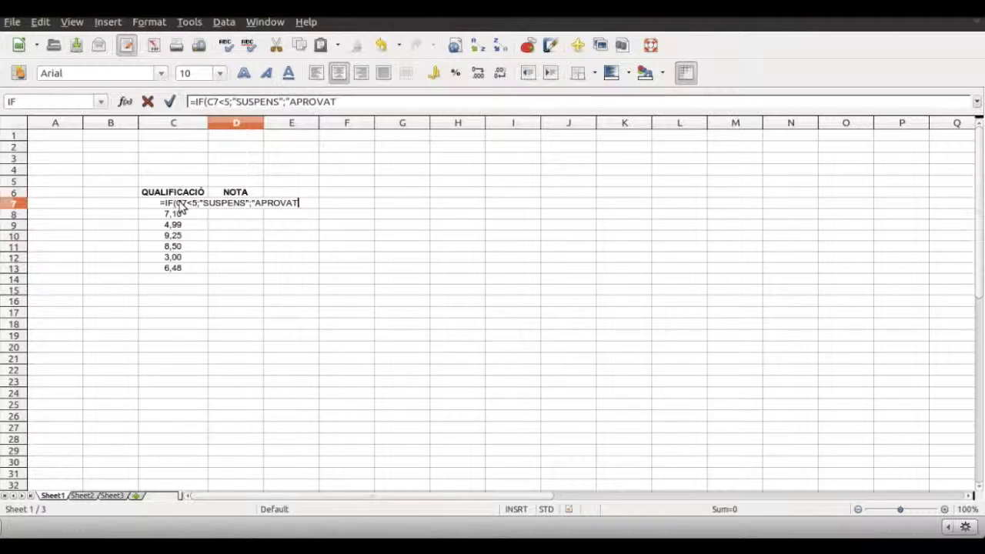
type(")")
key("Return")
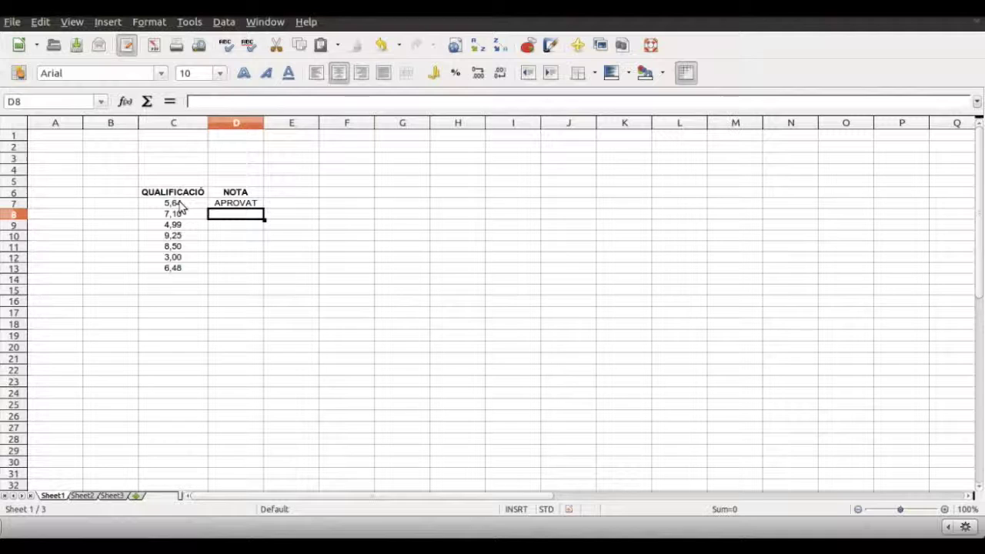
Fill the IF formula from D7 down through D13 to grade the remaining marks.
left_click(255, 204)
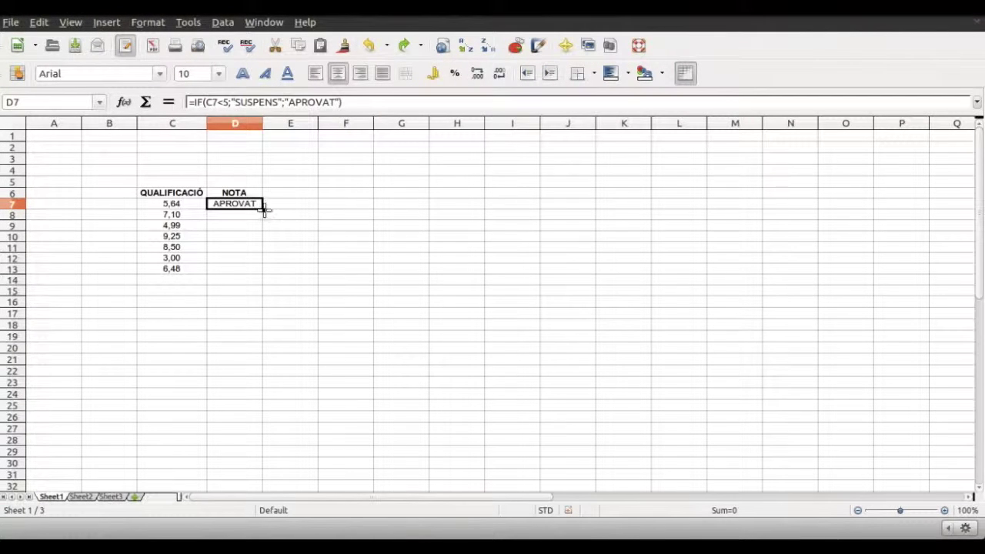
left_click_drag(263, 208, 260, 272)
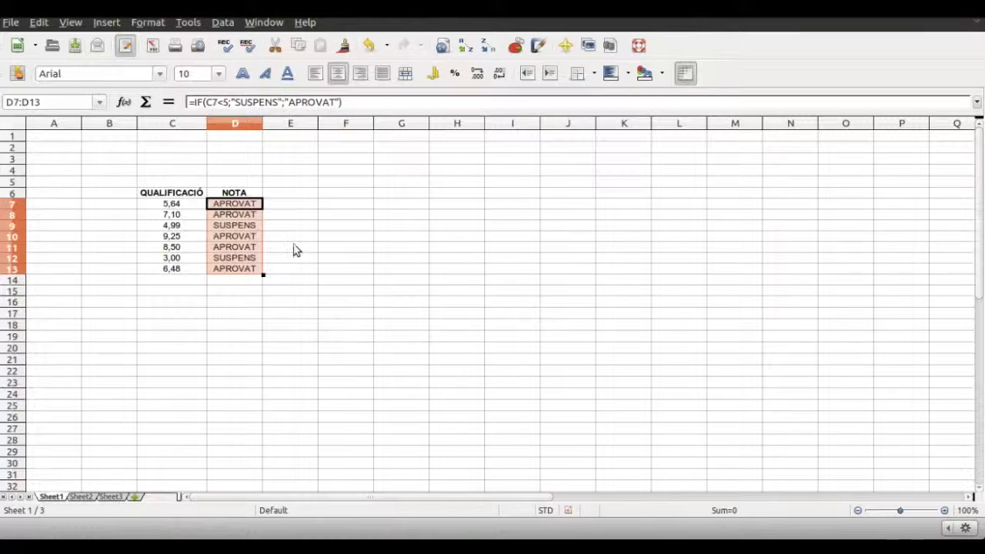
left_click(291, 247)
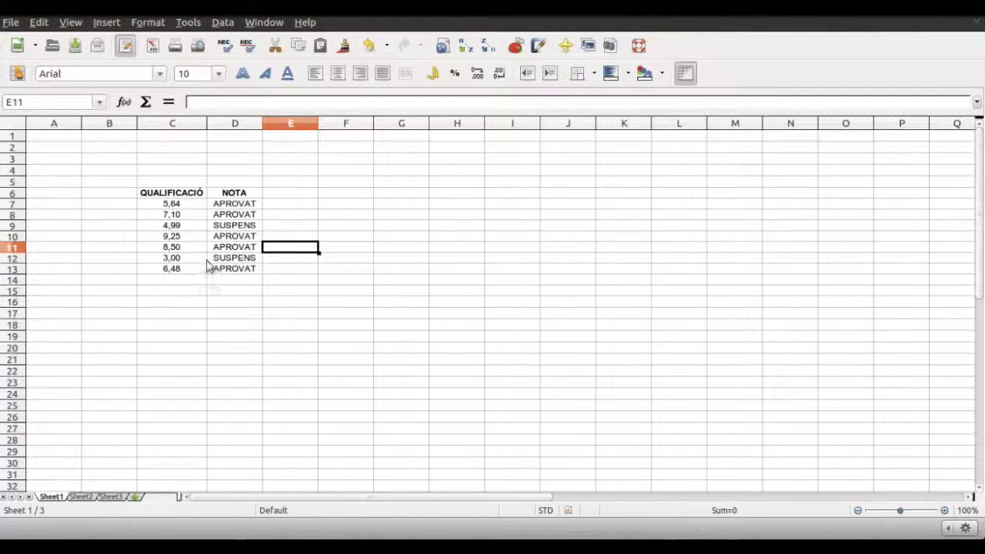
left_click(305, 281)
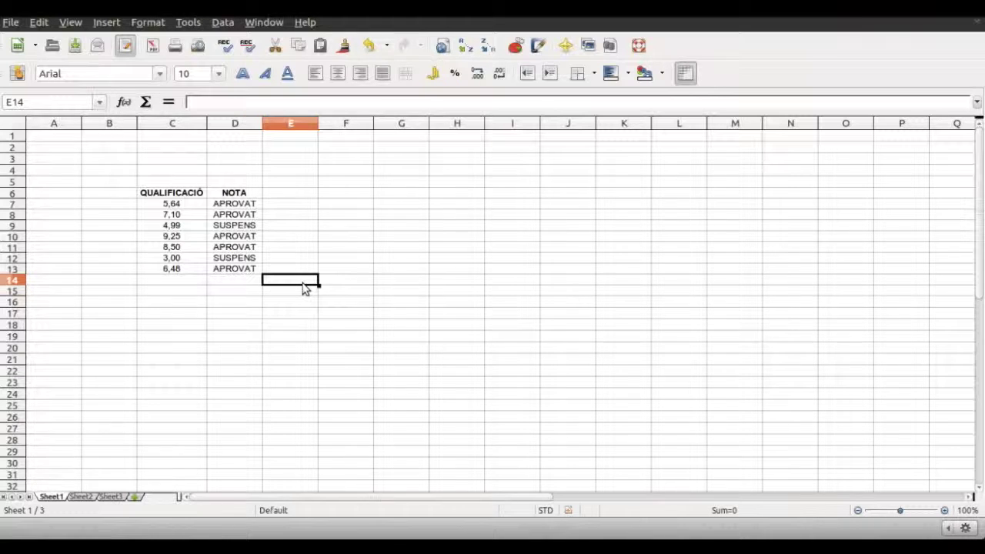
Delete the contents of the grade cells D7:D13, keeping their formatting.
left_click(236, 204)
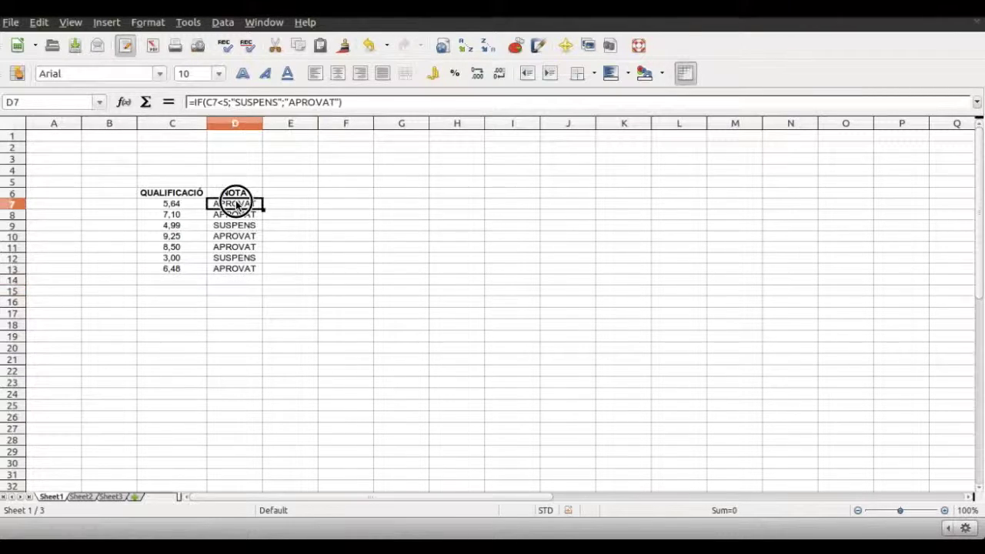
left_click_drag(237, 204, 232, 264)
key("BackSpace")
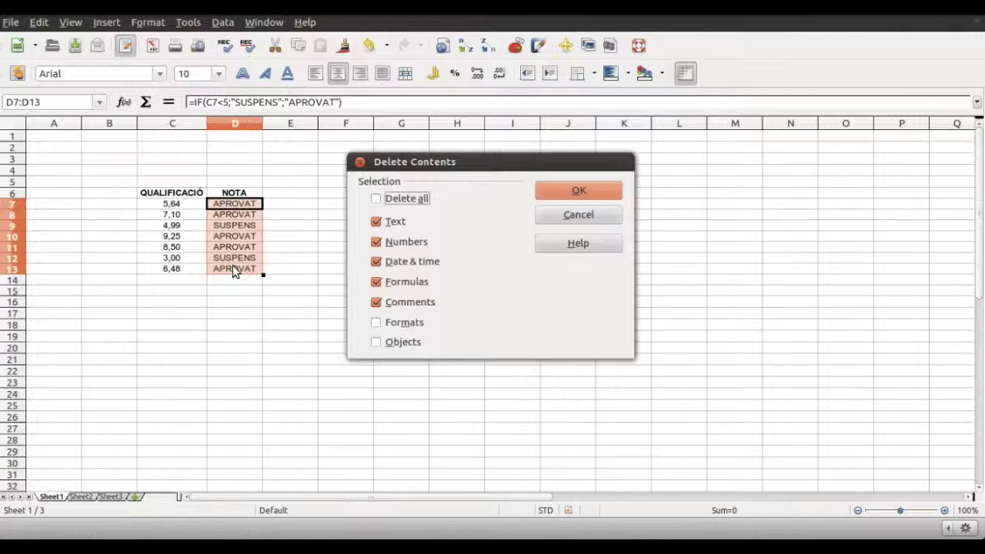
left_click(621, 191)
left_click(405, 215)
Begin an IF formula in D7 that returns "SUSPENS" when C7<5, leaving the otherwise value open.
left_click(243, 206)
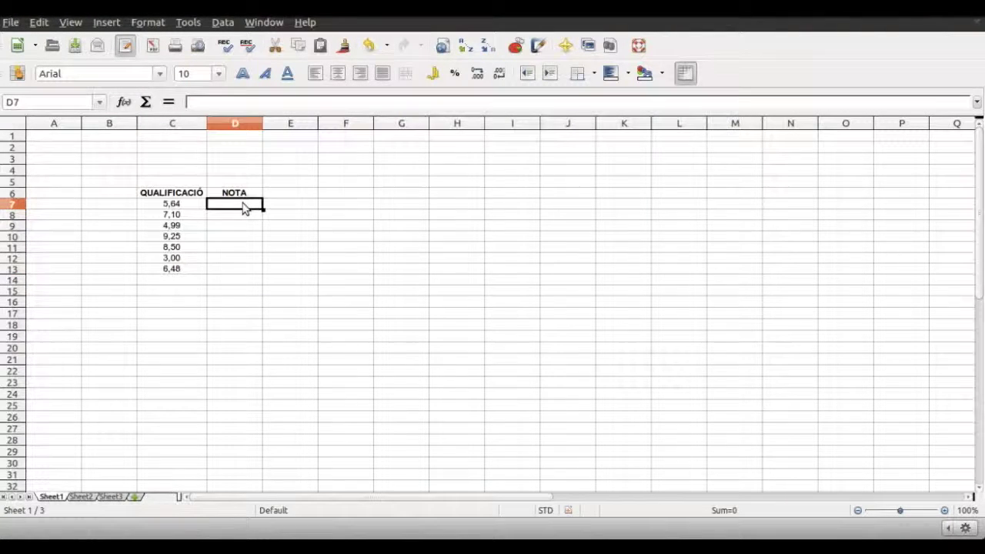
type("=")
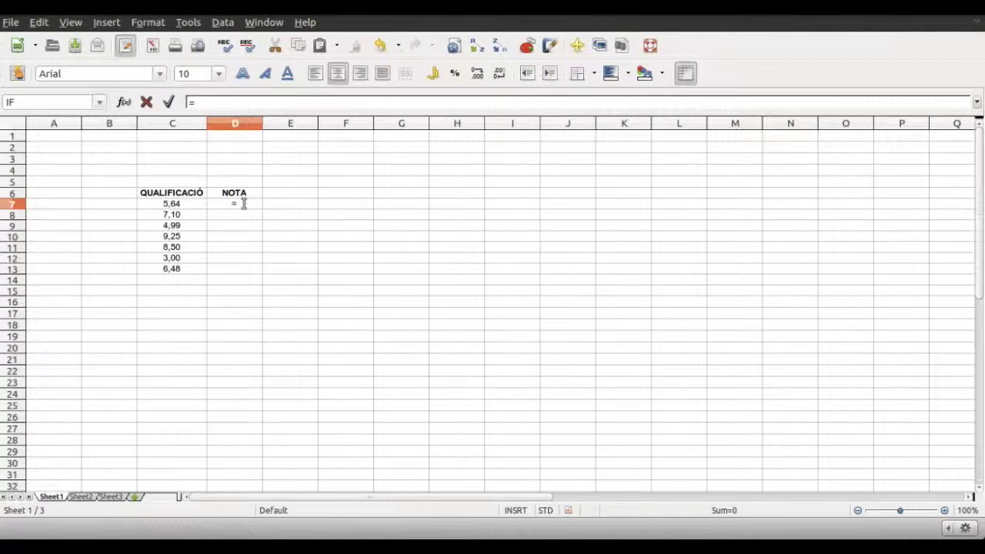
type("IF")
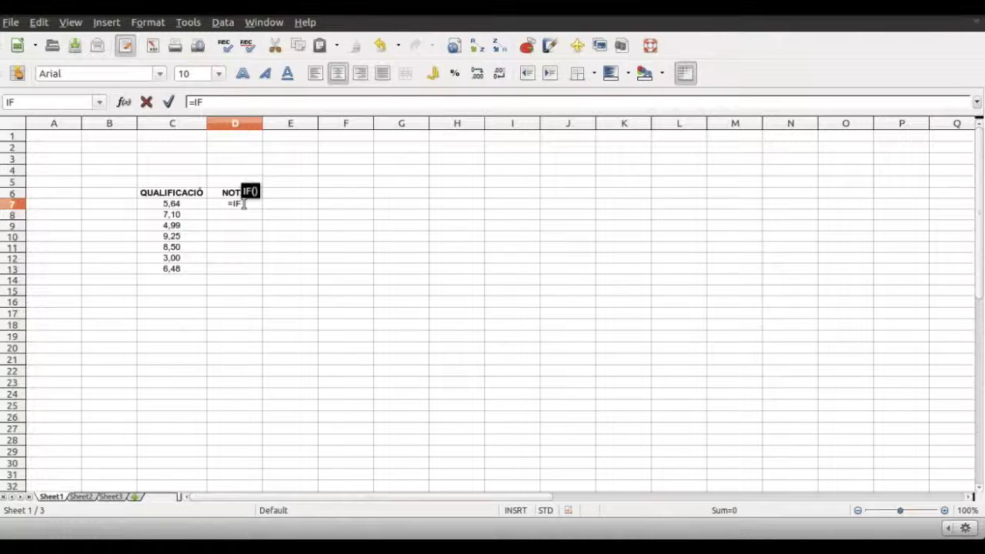
type("(")
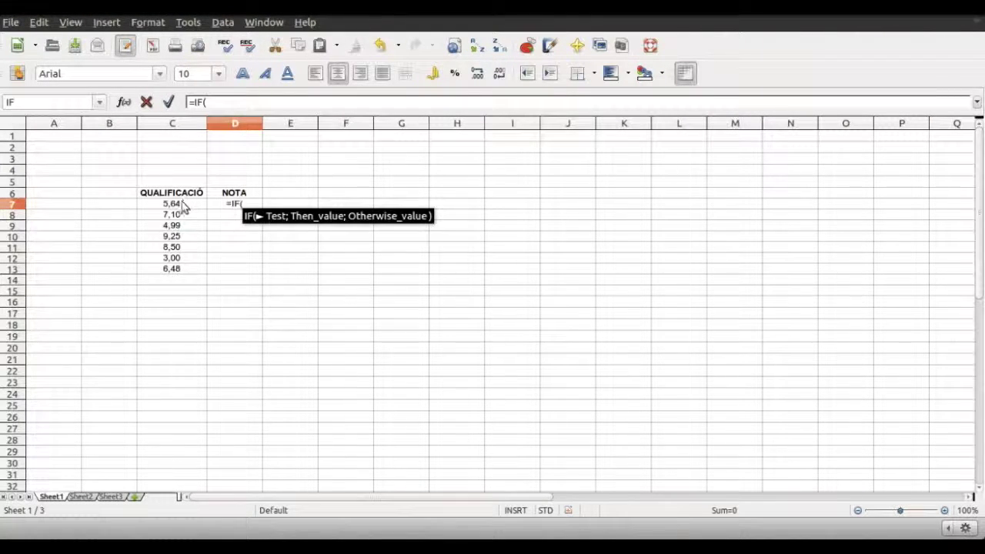
left_click(180, 207)
type("<5;")
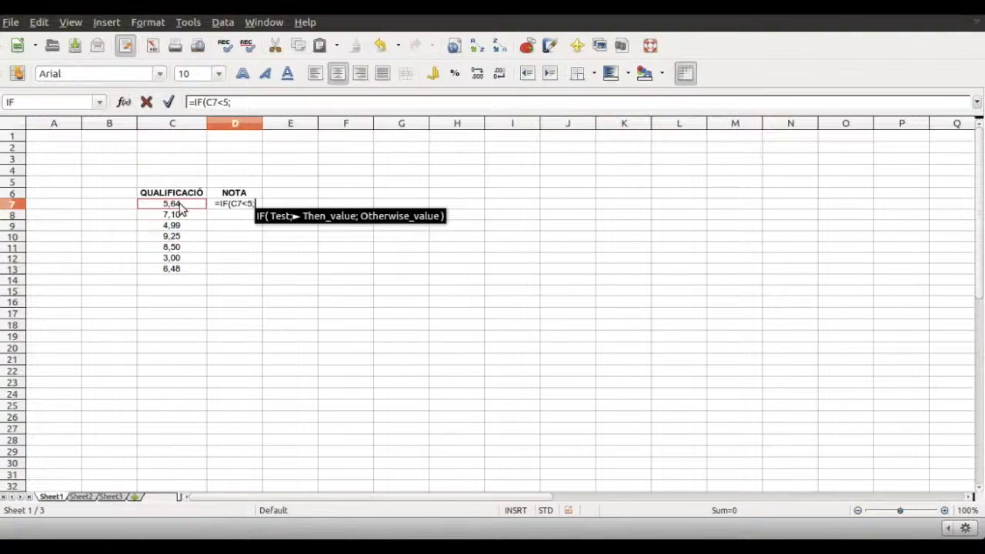
type("\"SUSPENS")
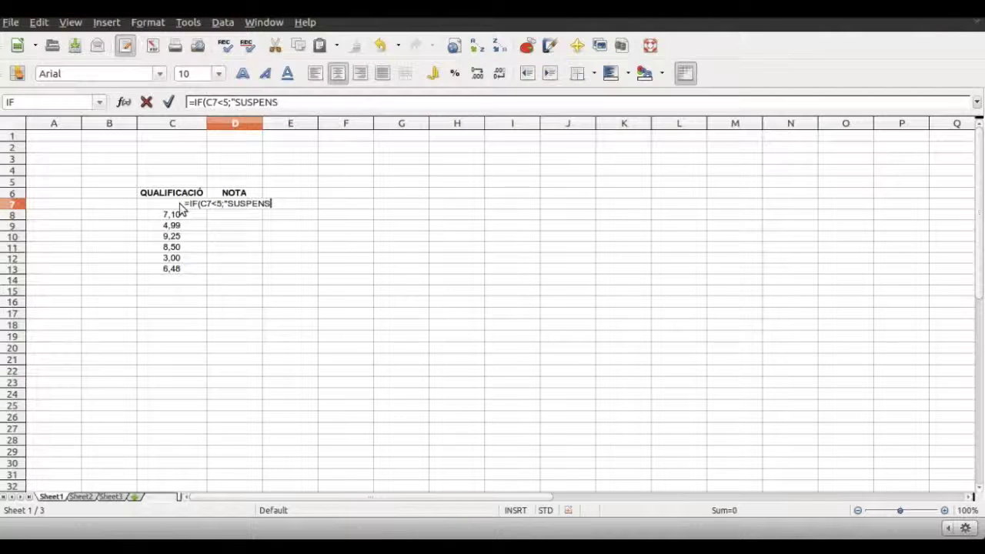
type("\"")
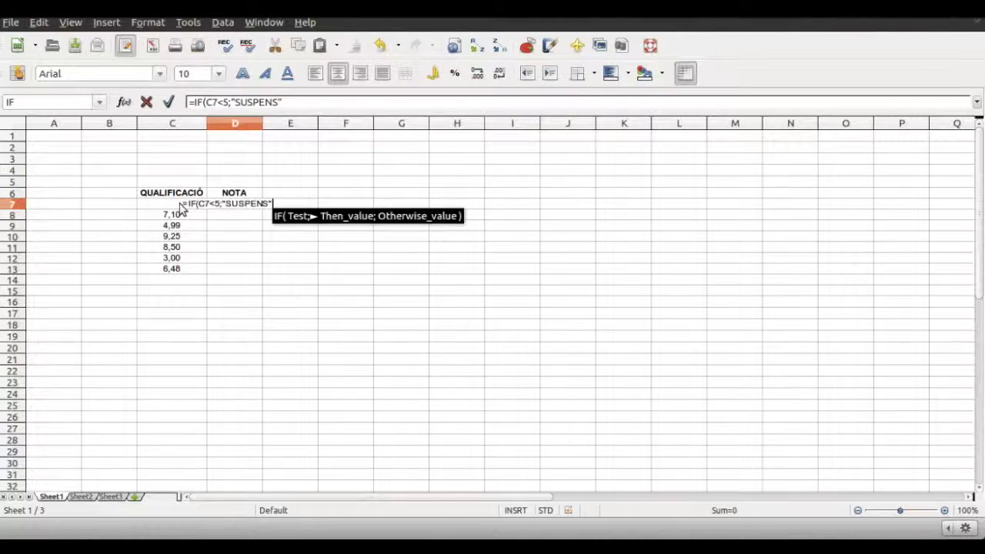
type(";")
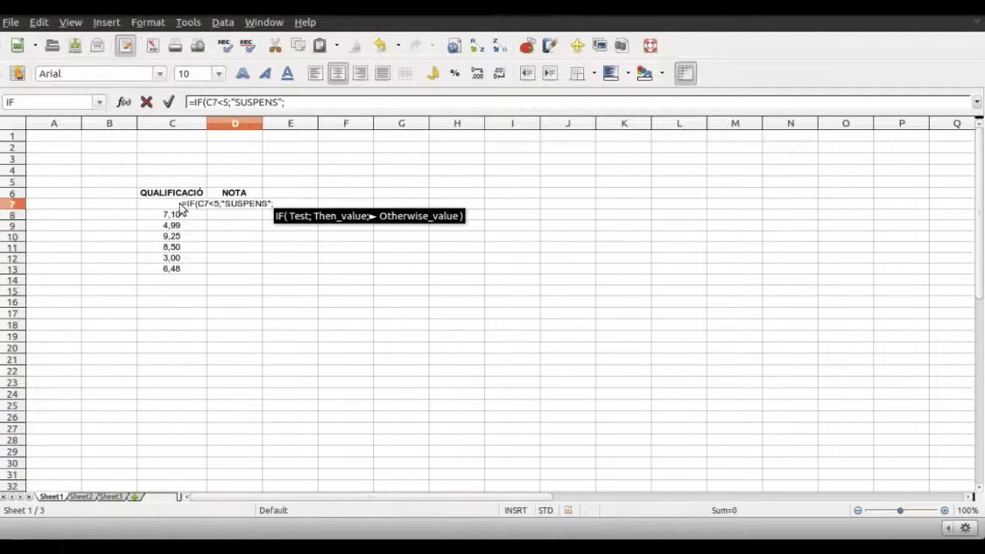
Nest a second IF as the otherwise value in D7's formula, returning "APROVAT" when C7<7.
type("IF(")
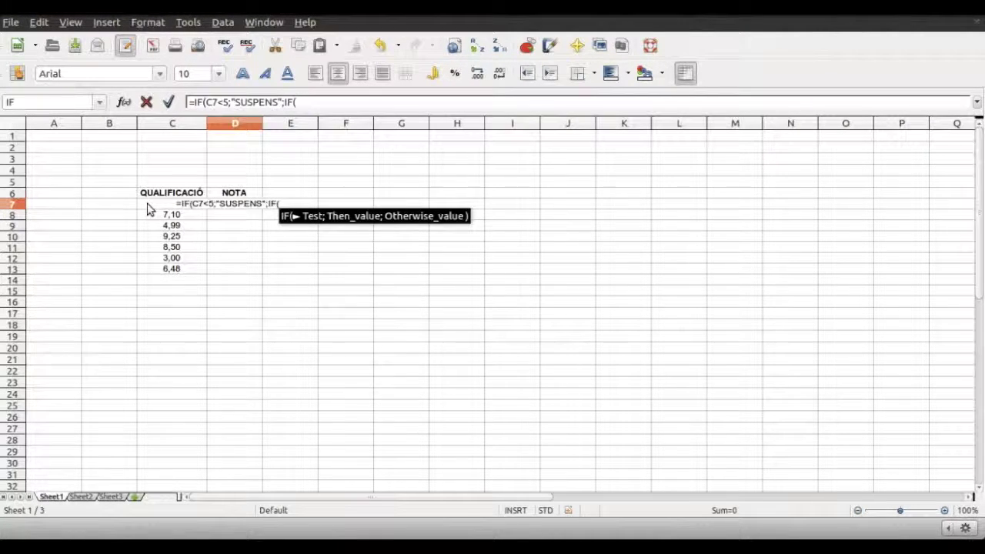
left_click(148, 206)
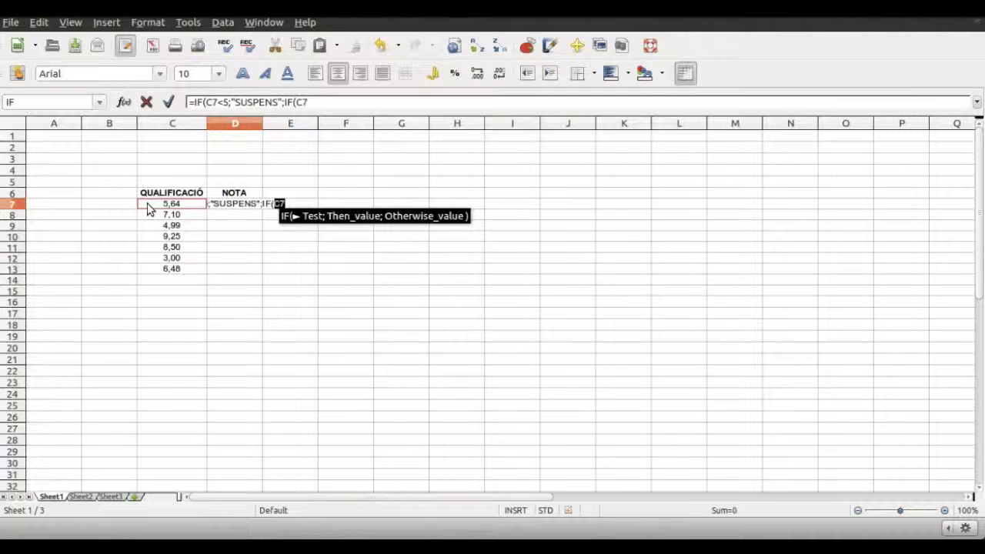
type("<7")
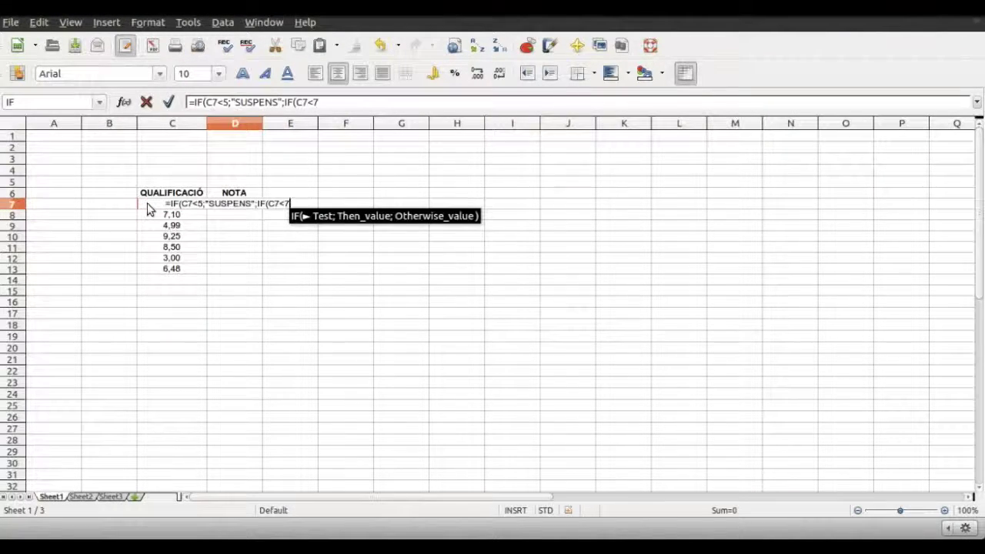
type(";\"")
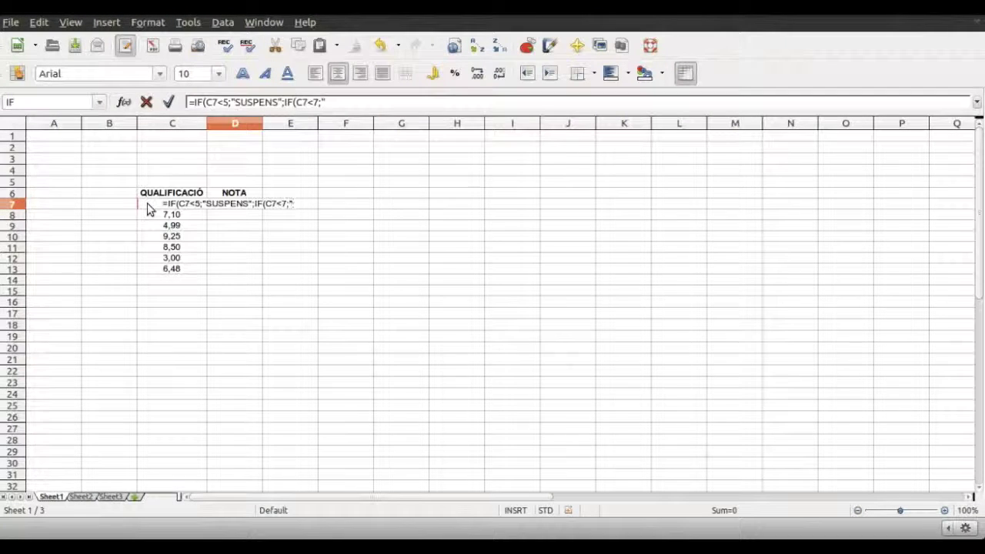
type("APROVAT\"")
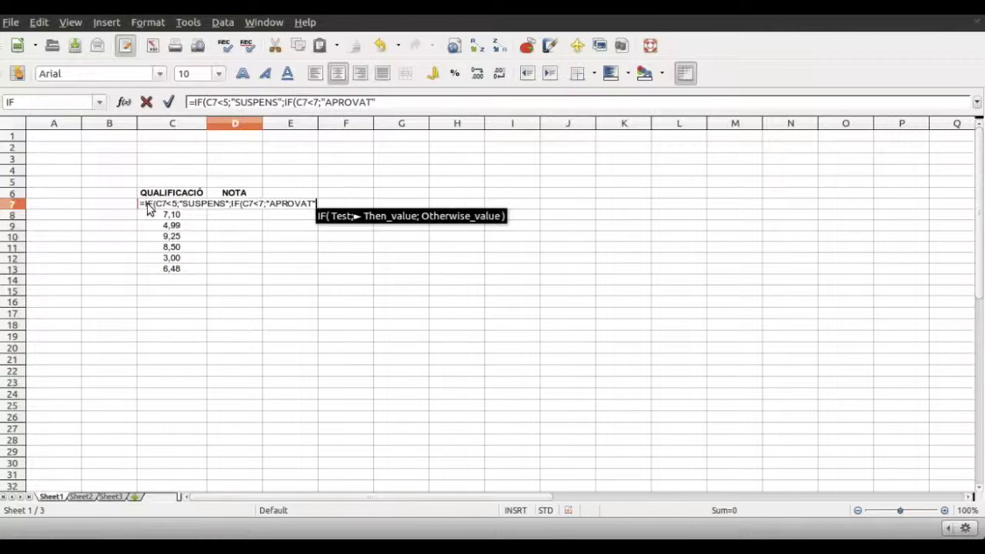
type(";")
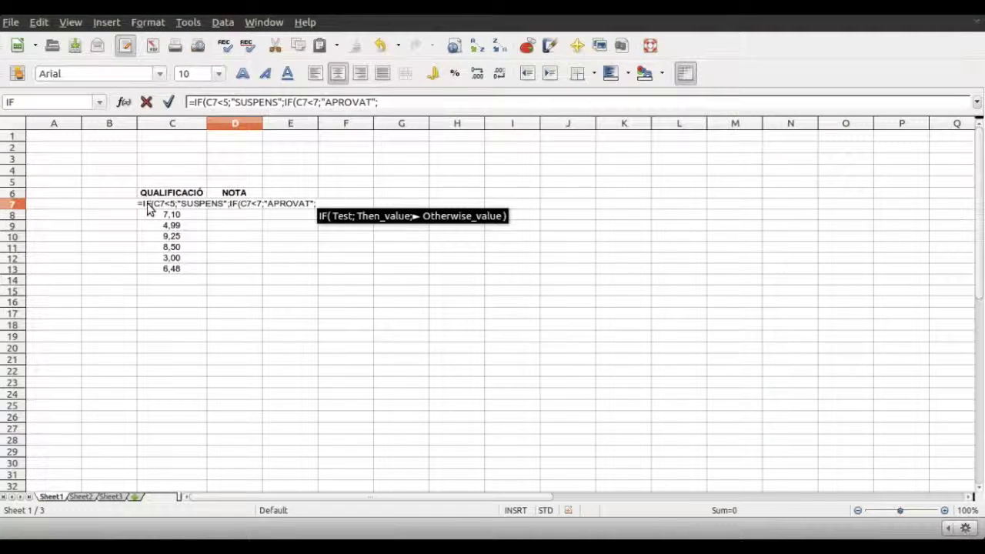
Nest a third IF in D7's formula that returns "NOTABLE" when C7<9.
type("IF(")
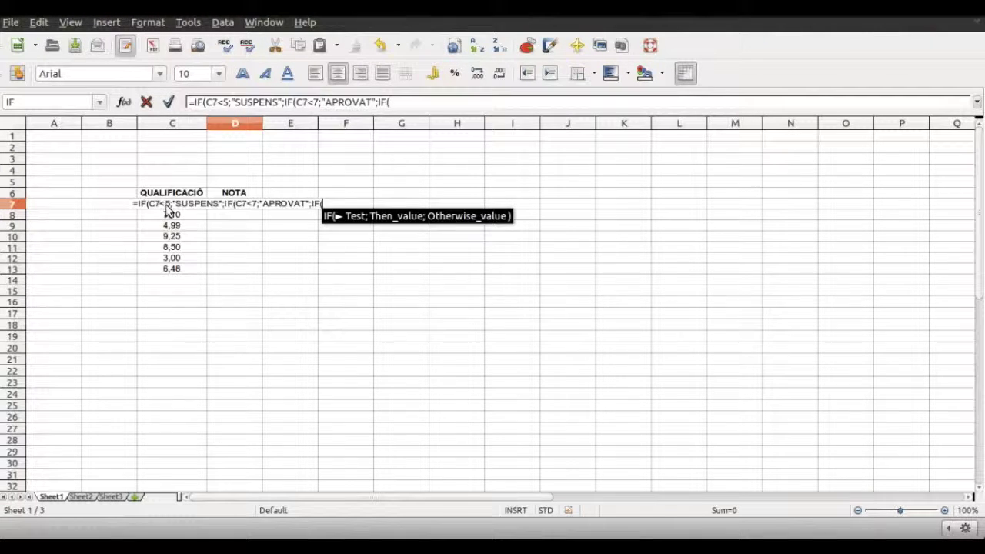
left_click(167, 207)
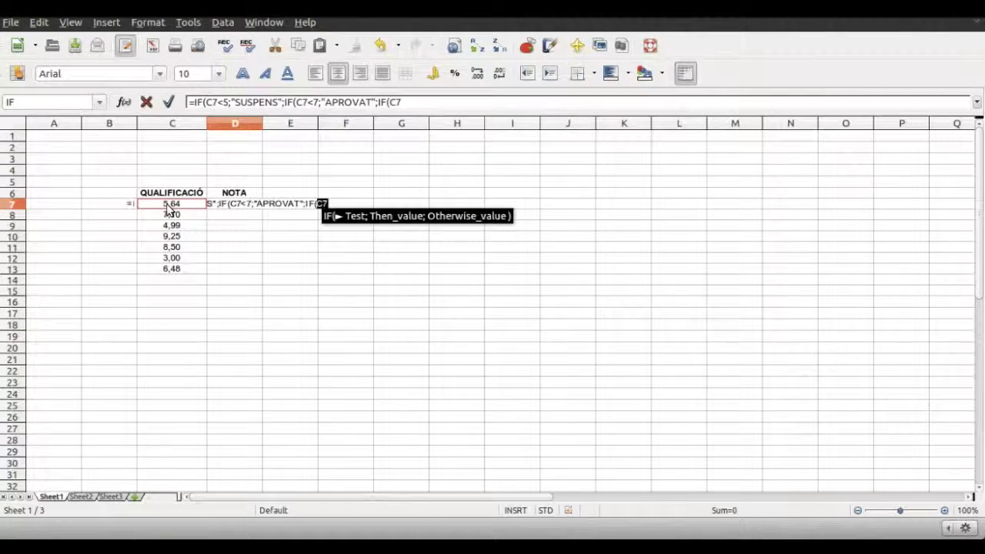
type("<9")
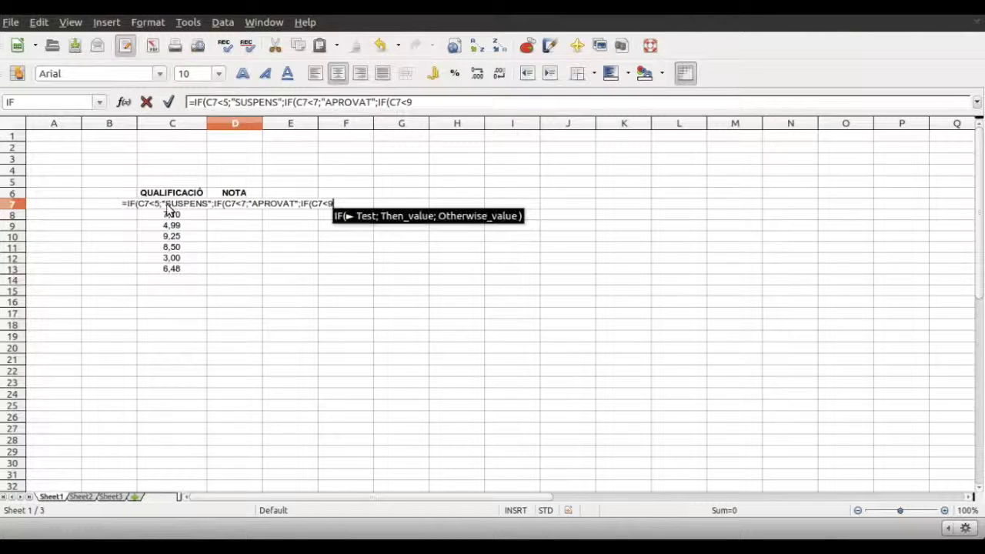
type(";")
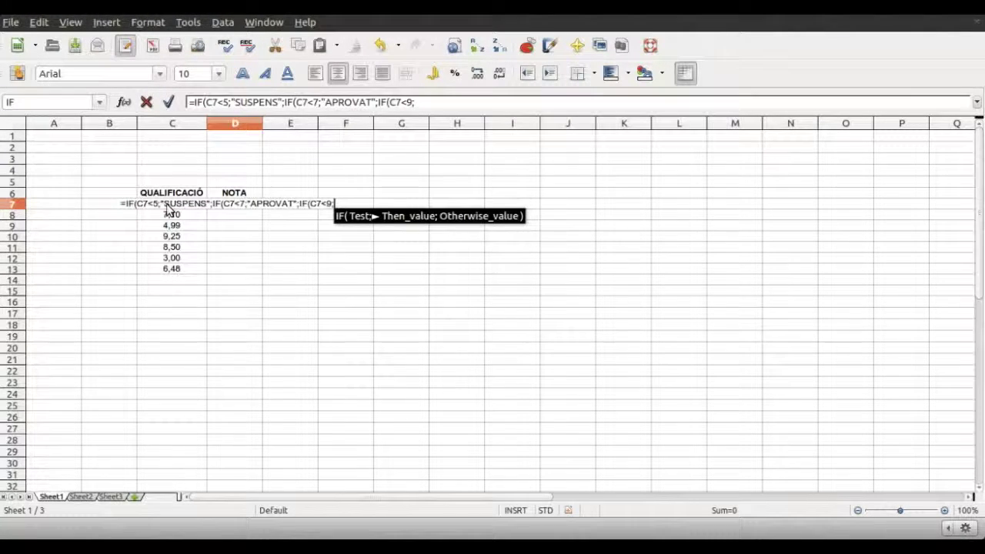
type("\"NOTAB")
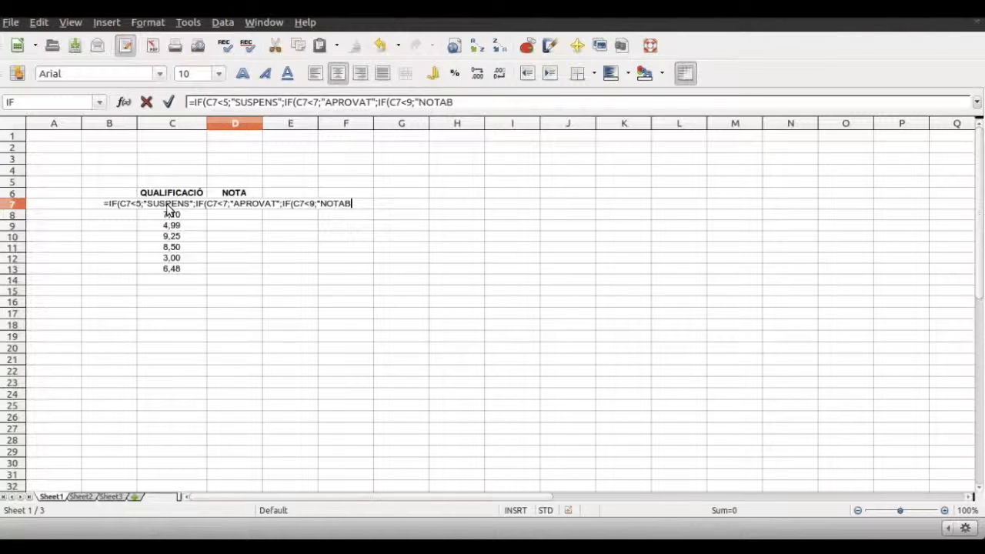
type("LE\"")
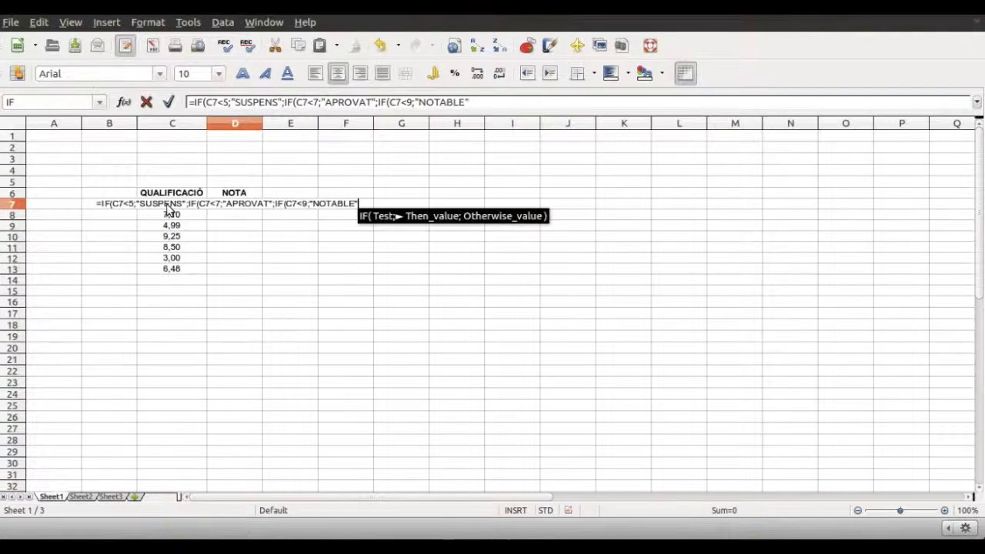
type(";")
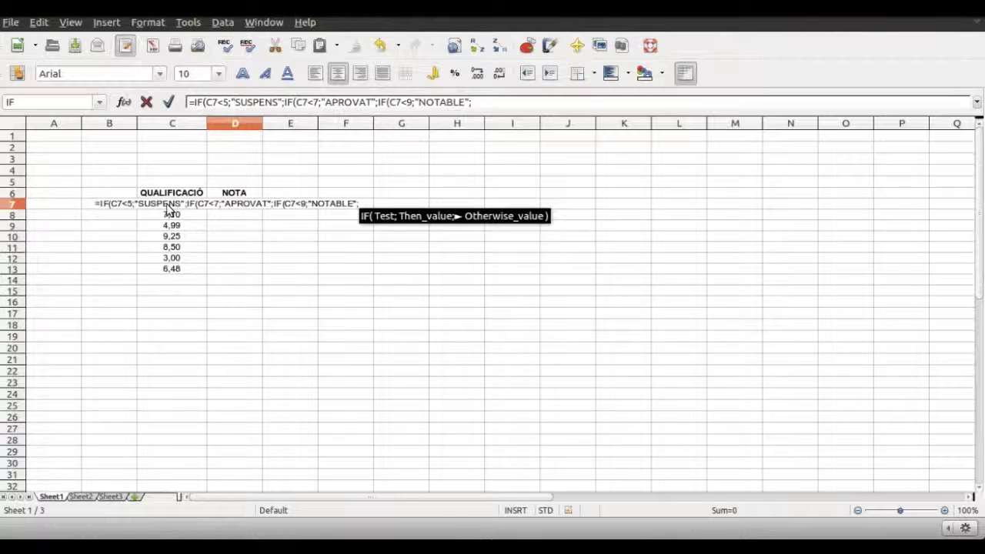
Complete D7's nested formula with "EXCEL·LENT" as the final otherwise value, close all three IFs and enter it.
type("\"E")
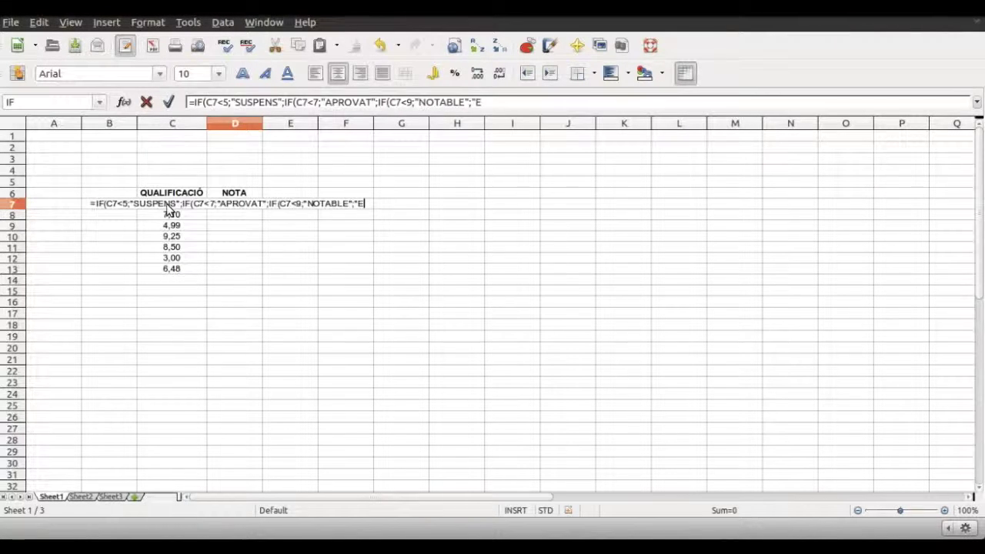
type("XCEL-L")
type("IENT")
key("BackSpace")
key("BackSpace")
key("BackSpace")
key("BackSpace")
type("ENT\"")
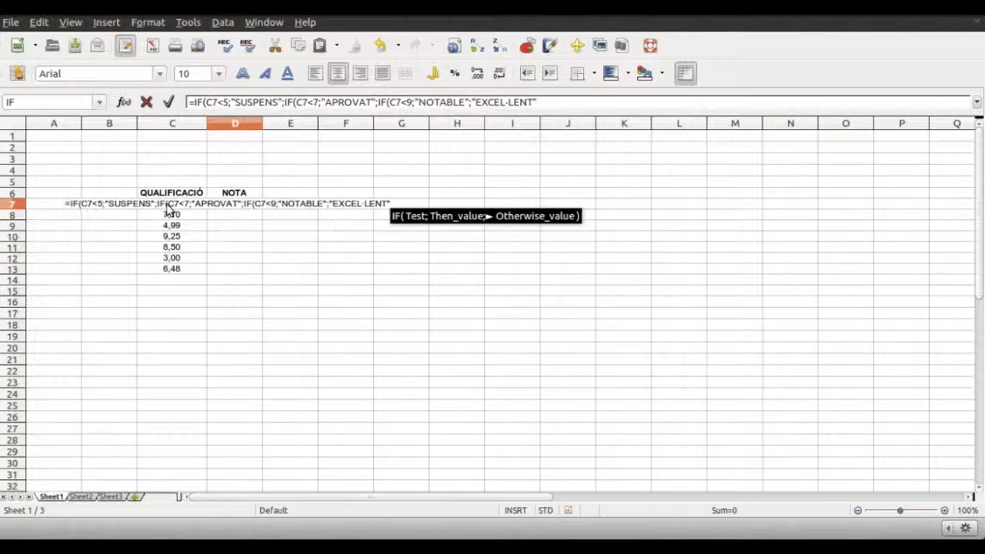
type("))")
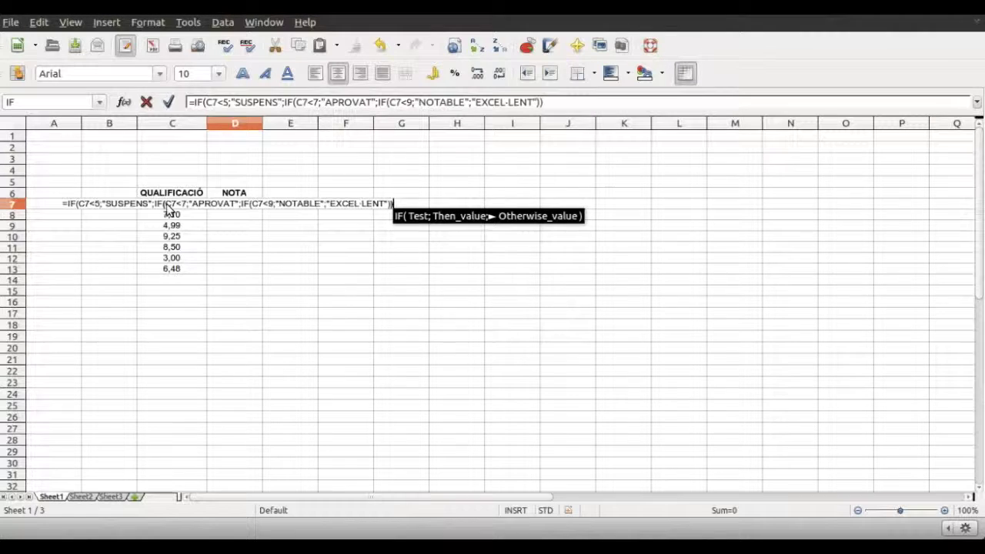
type(")")
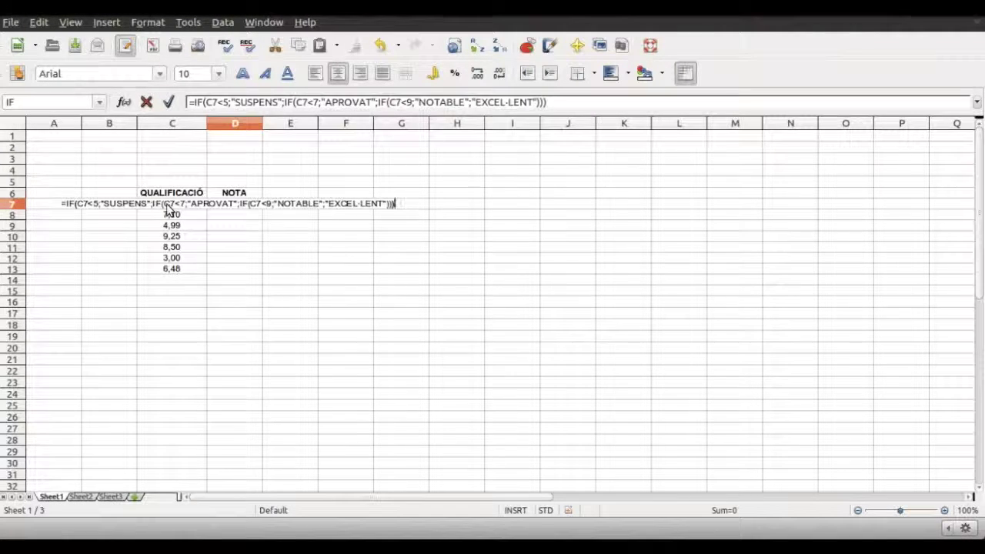
key("Return")
Fill the nested IF formula from D7 down through D13 and select D7 to review it.
left_click(221, 207)
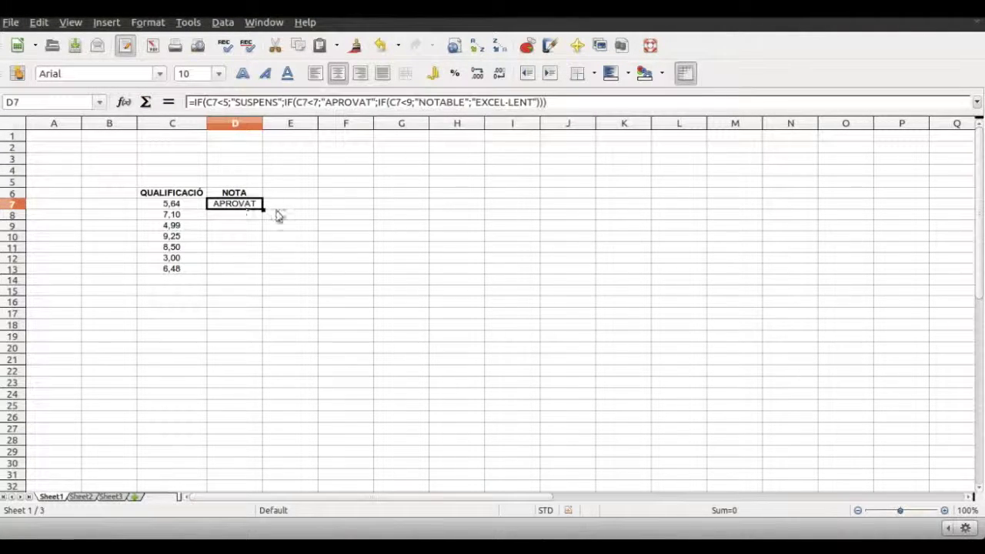
left_click_drag(263, 209, 259, 276)
left_click(345, 184)
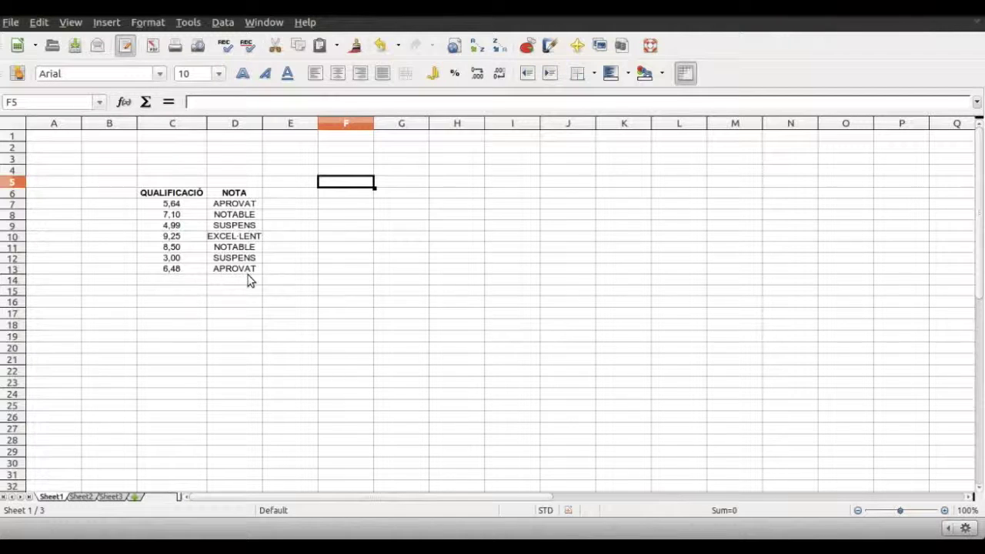
left_click(258, 207)
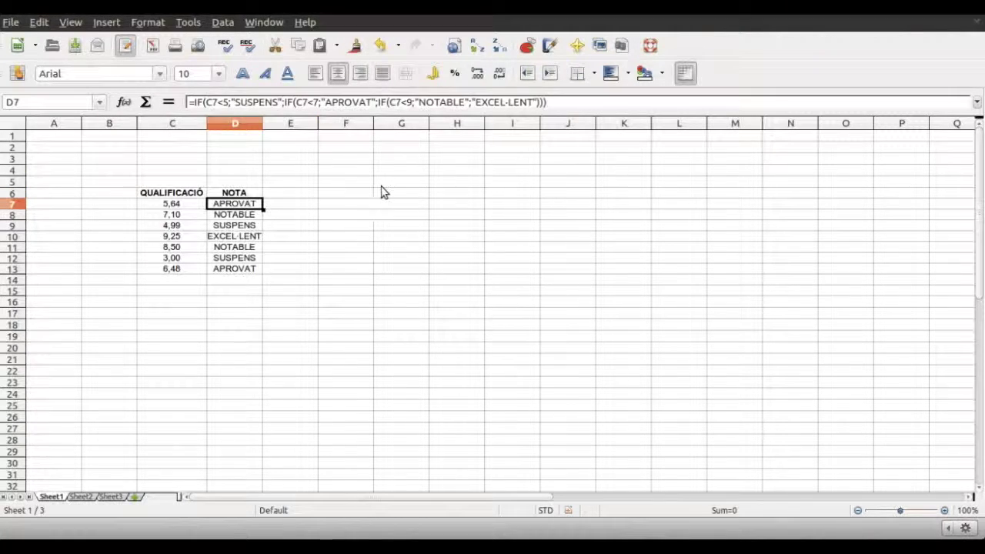
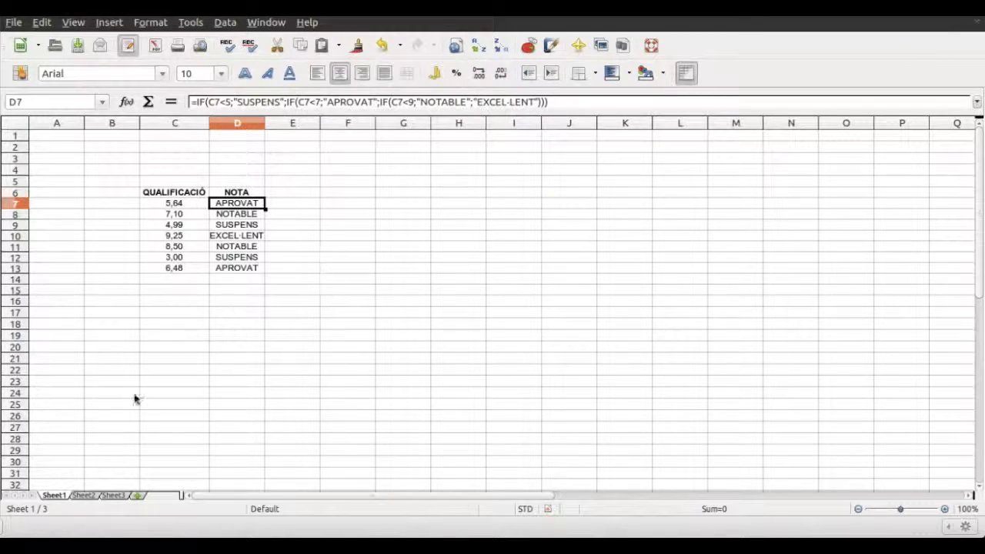
On Sheet2, check the SOU TOTAL formula in G7, and begin an IF formula in F7, under PLUS, with the test D7>20000.
left_click(87, 496)
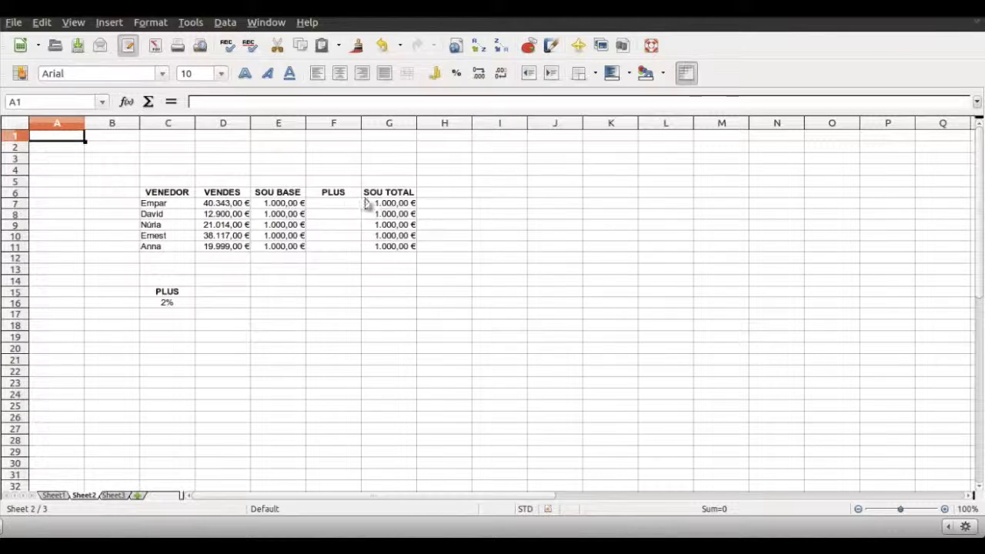
left_click(407, 204)
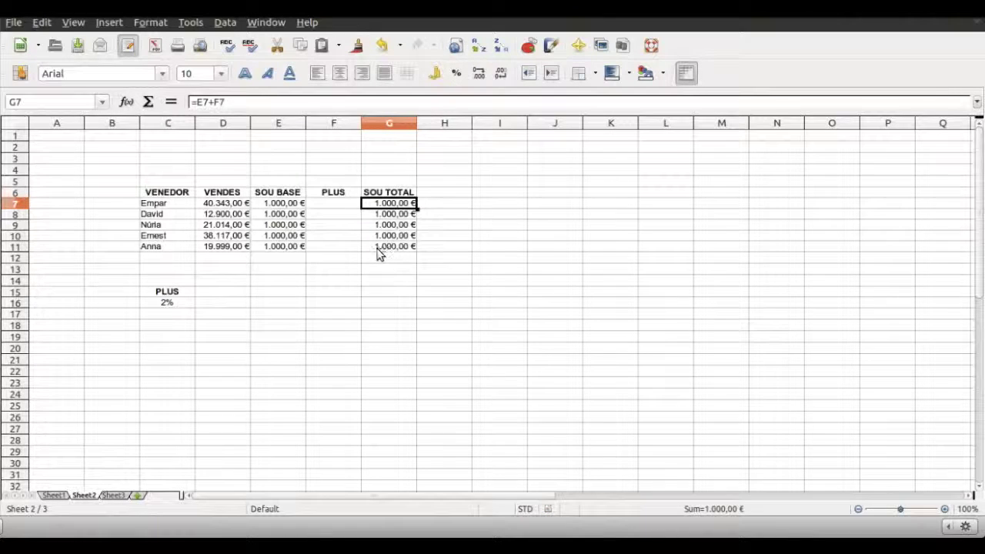
left_click(345, 205)
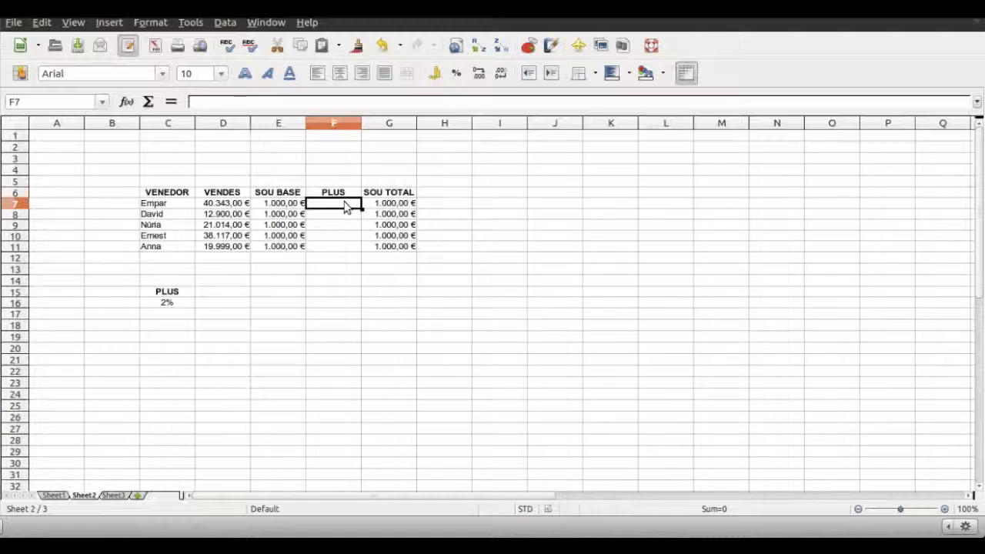
type("=")
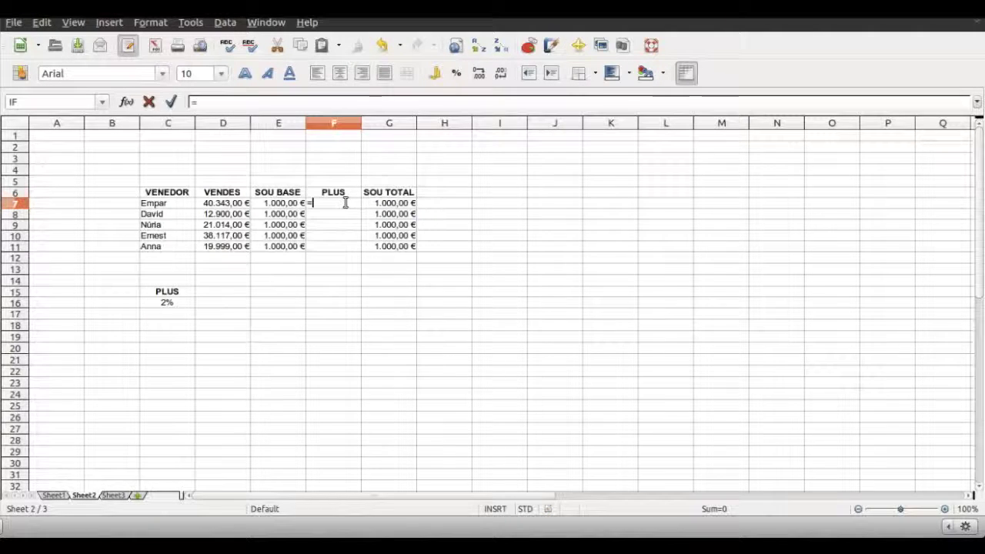
type("IF(")
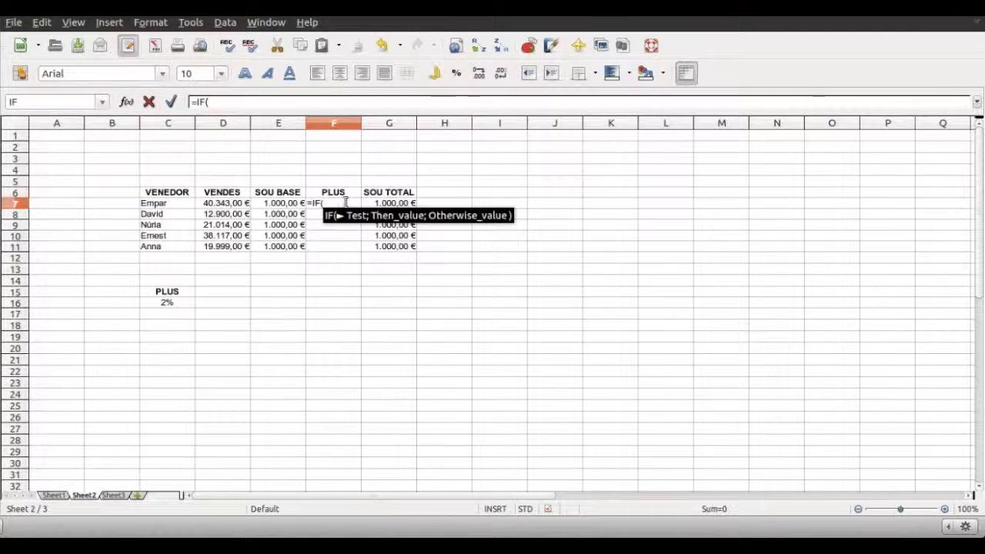
left_click(235, 204)
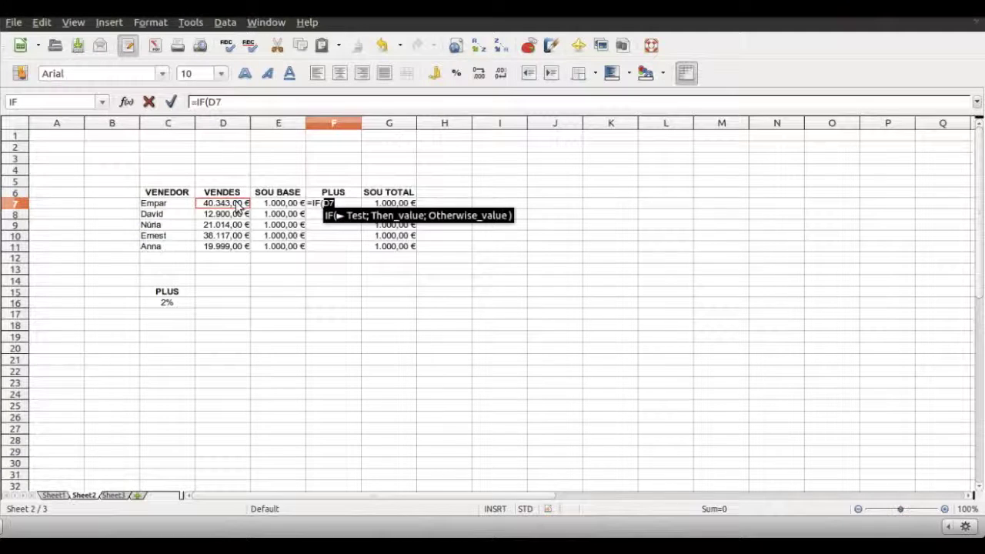
type(">2")
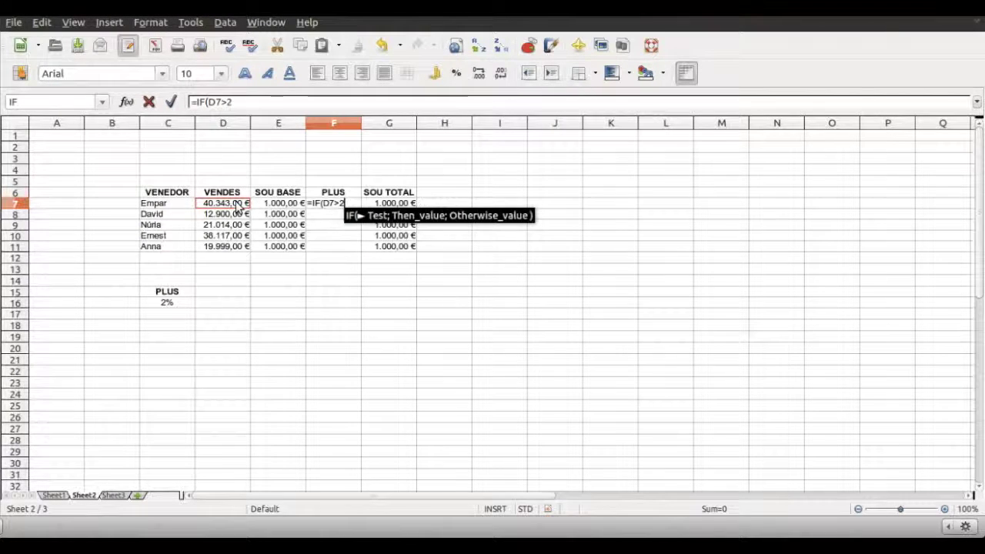
type("0000;")
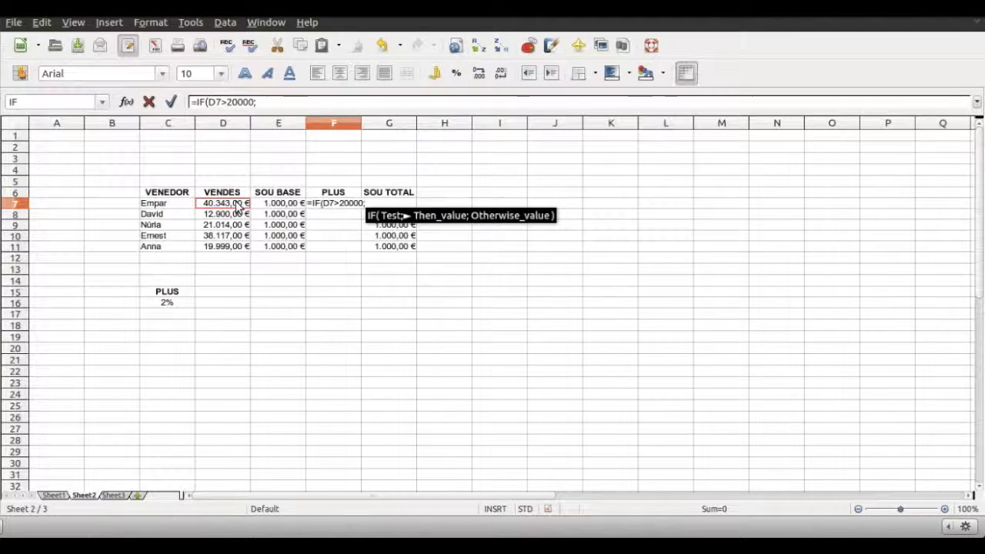
Complete F7's IF formula with E7*C16 as the then value and 0 as the otherwise value, and enter it.
left_click(269, 203)
type("*")
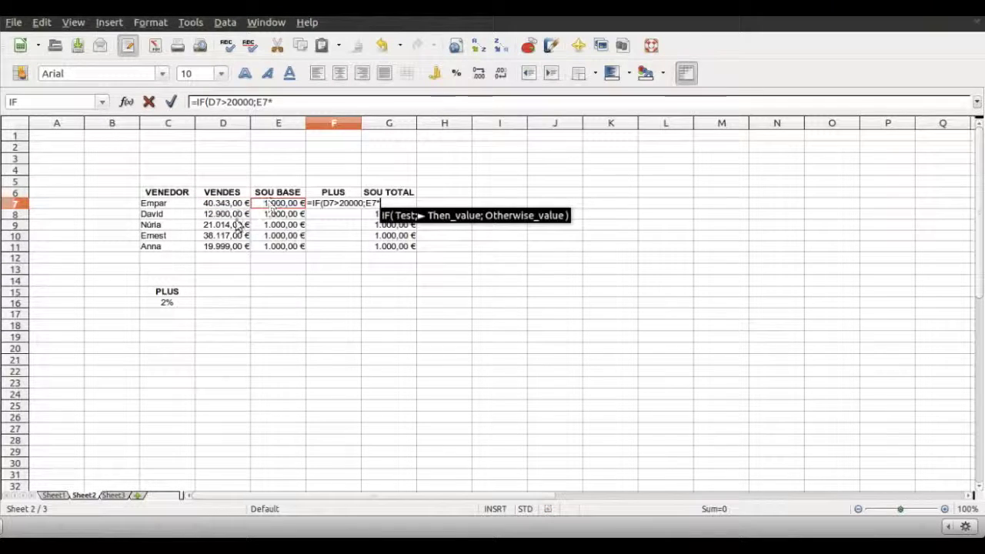
left_click(174, 303)
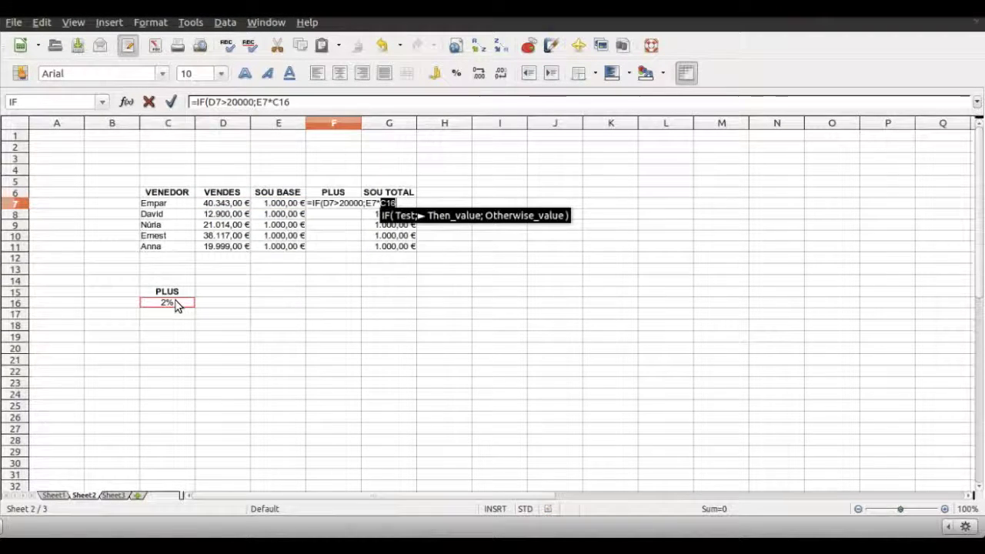
type(";")
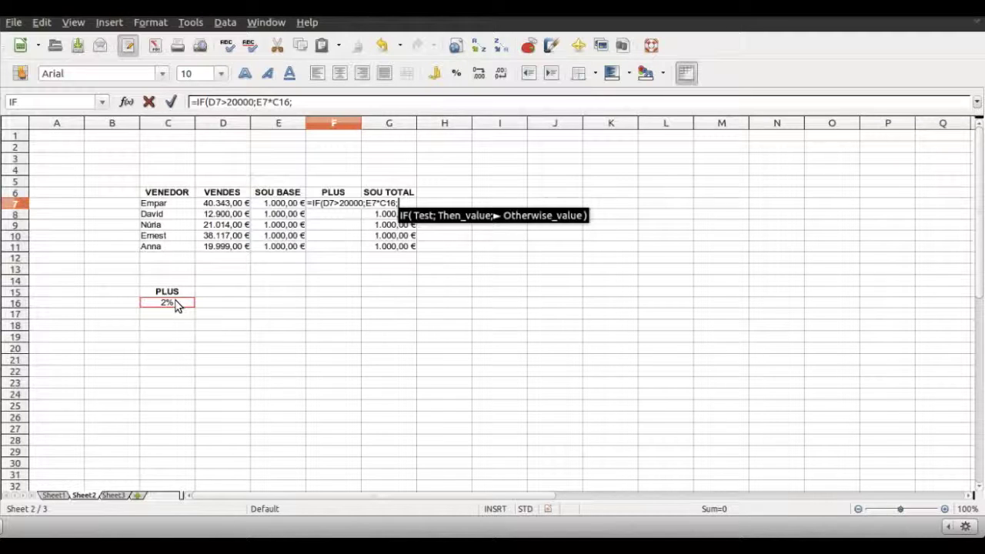
type("0")
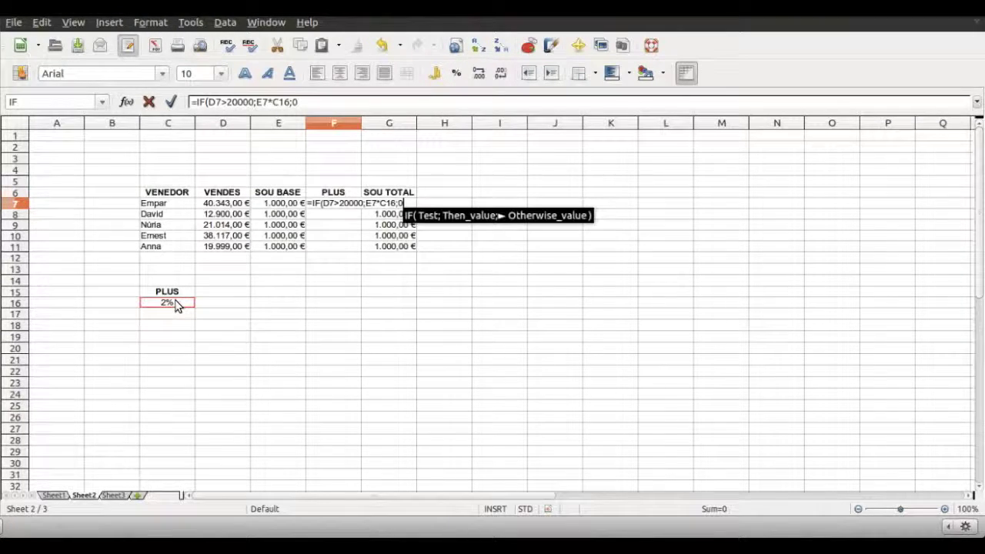
type(")")
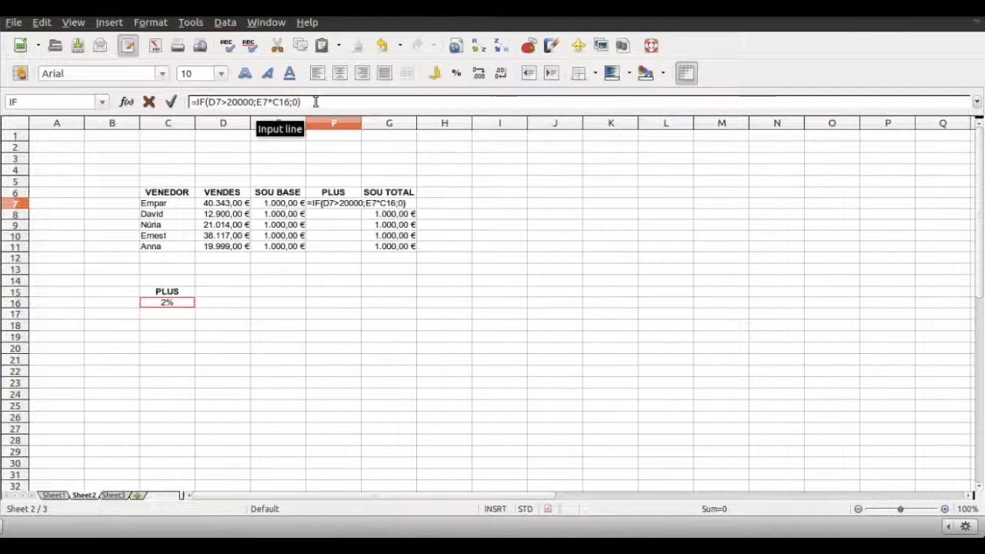
key("Return")
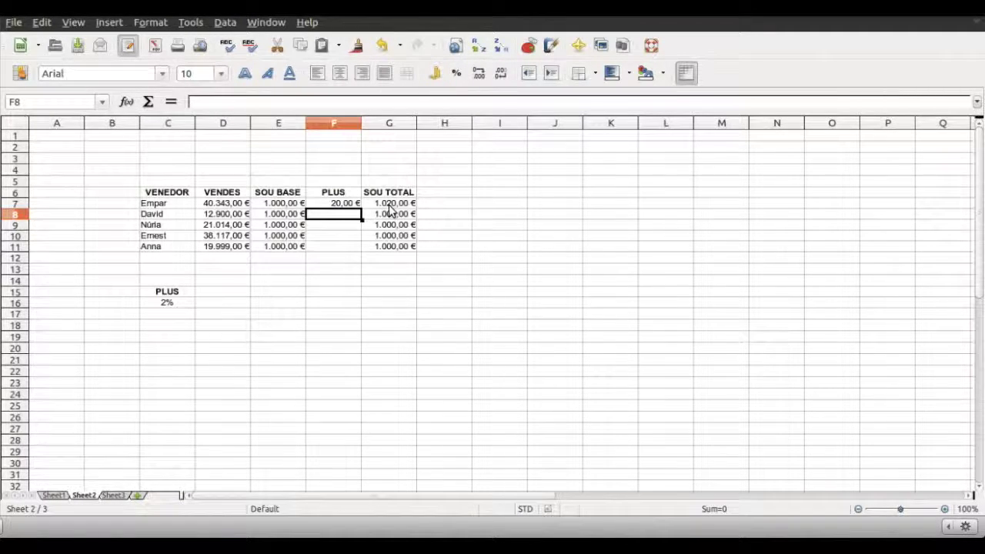
Open the PLUS formula in F7 for editing at its C16 reference.
left_click(347, 205)
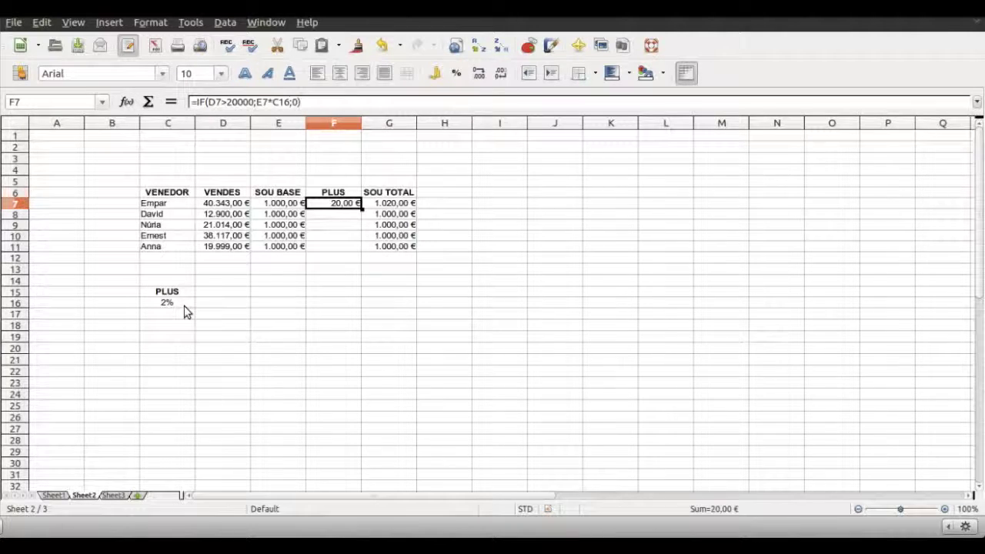
left_click(279, 102)
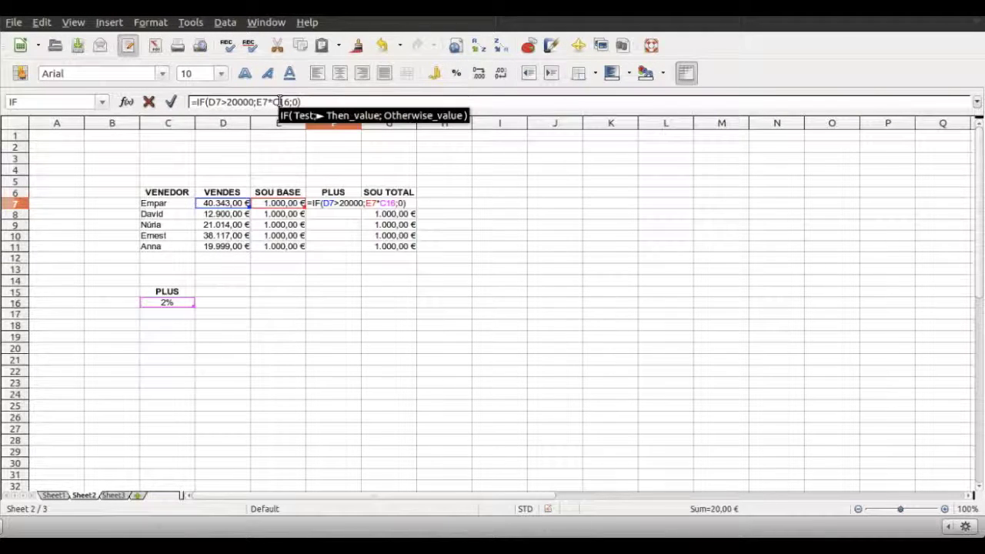
Fix the row of the C16 reference as C$16 in the F7 PLUS formula and fill it down to F11.
type("$")
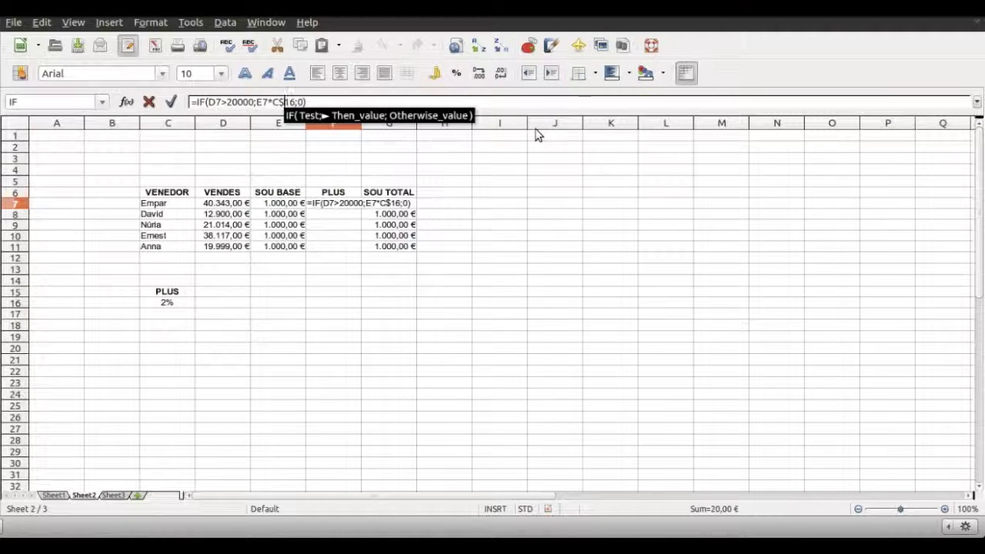
key("Return")
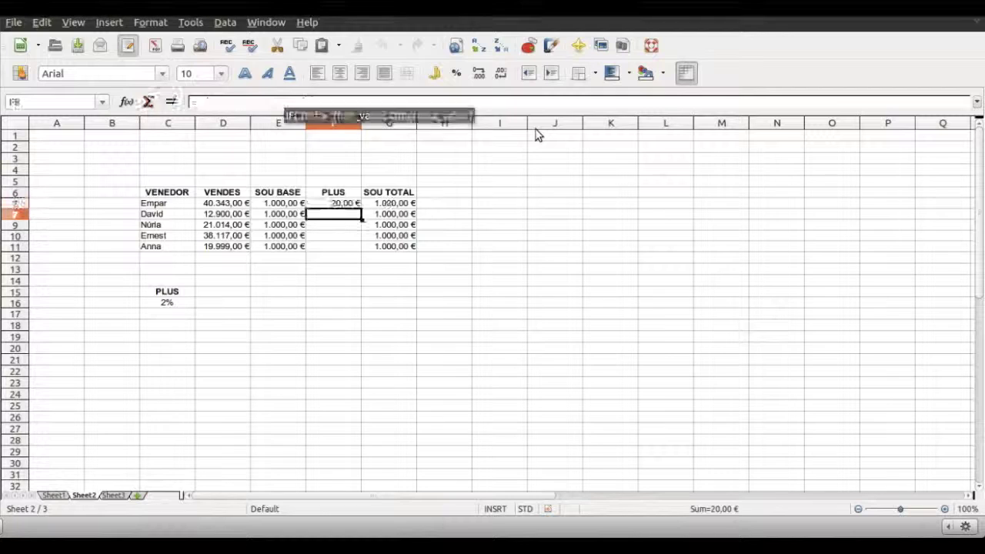
left_click(358, 205)
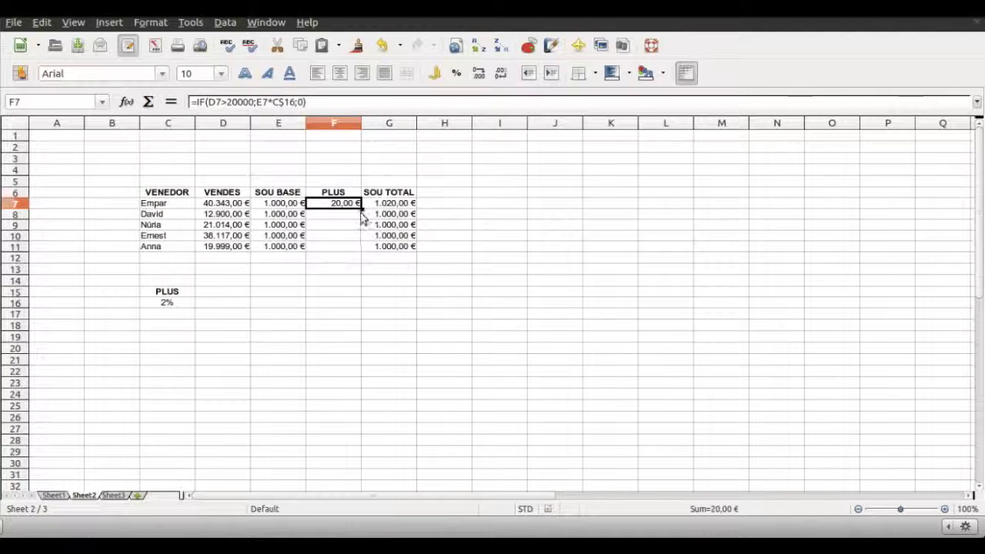
left_click_drag(361, 207, 359, 250)
left_click(339, 270)
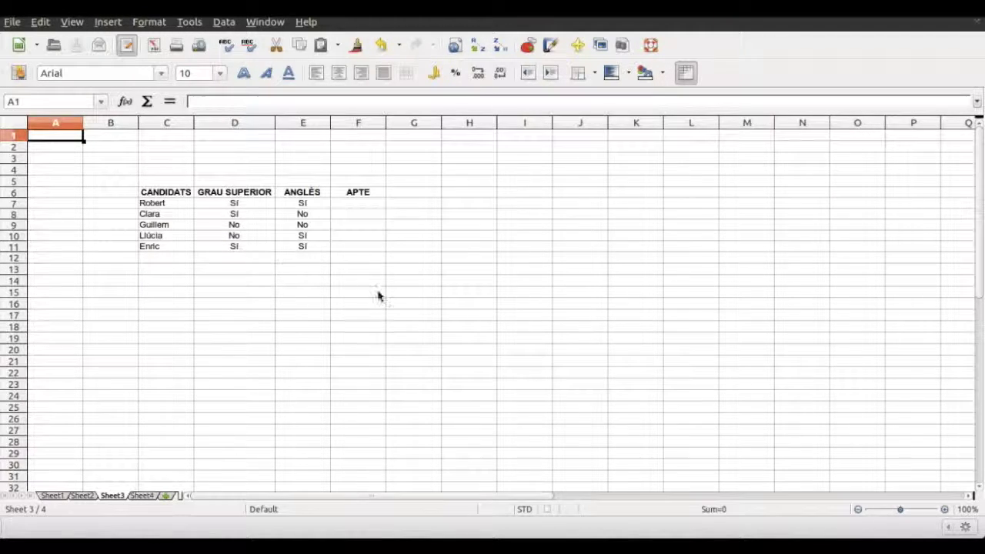
Begin an IF formula in F7 of Sheet3 with the test AND(D7="Sí";E7="Sí").
left_click(359, 203)
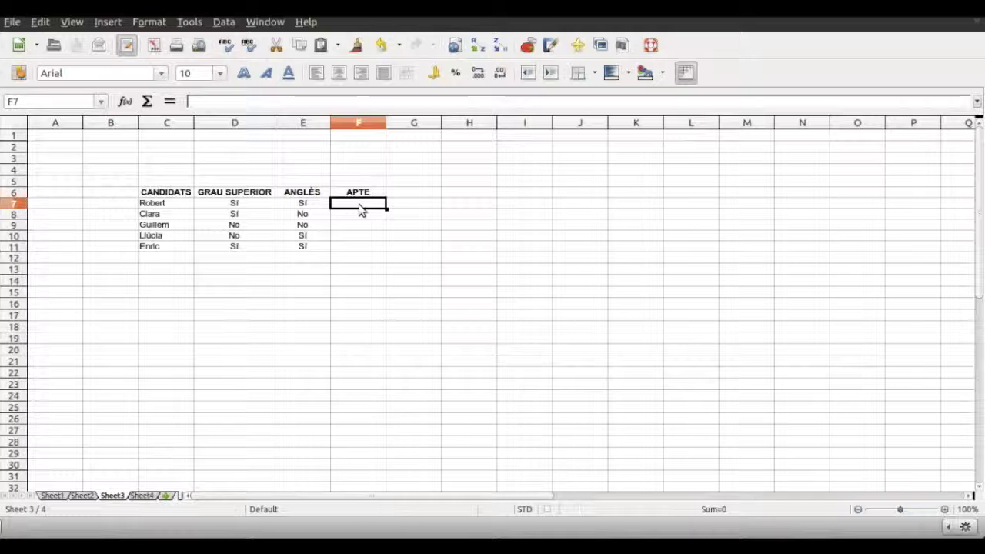
type("=")
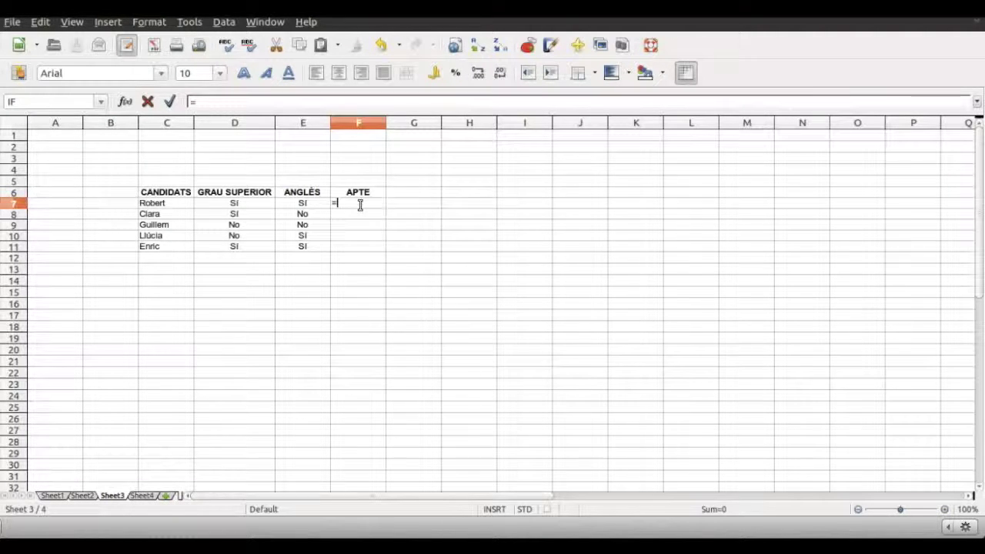
type("IF(")
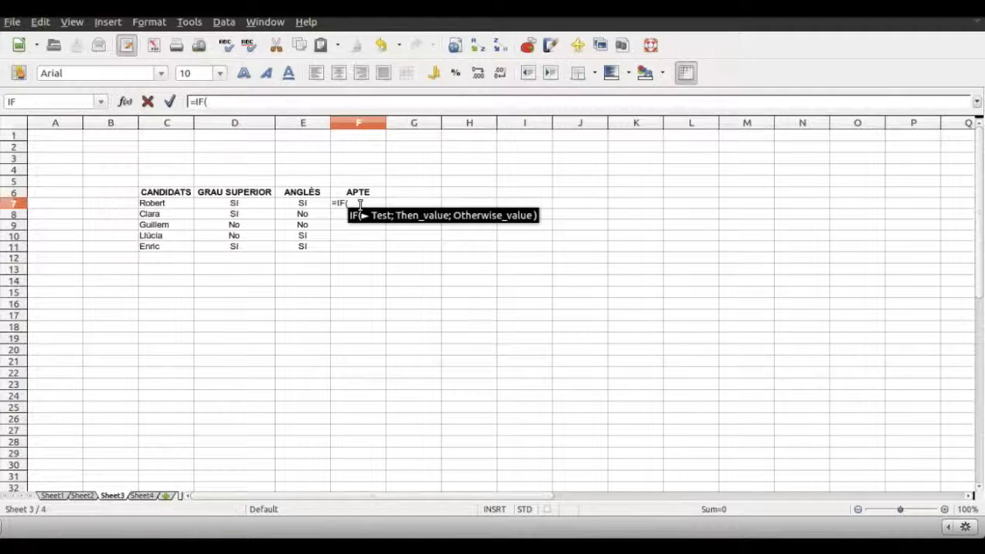
type("AND")
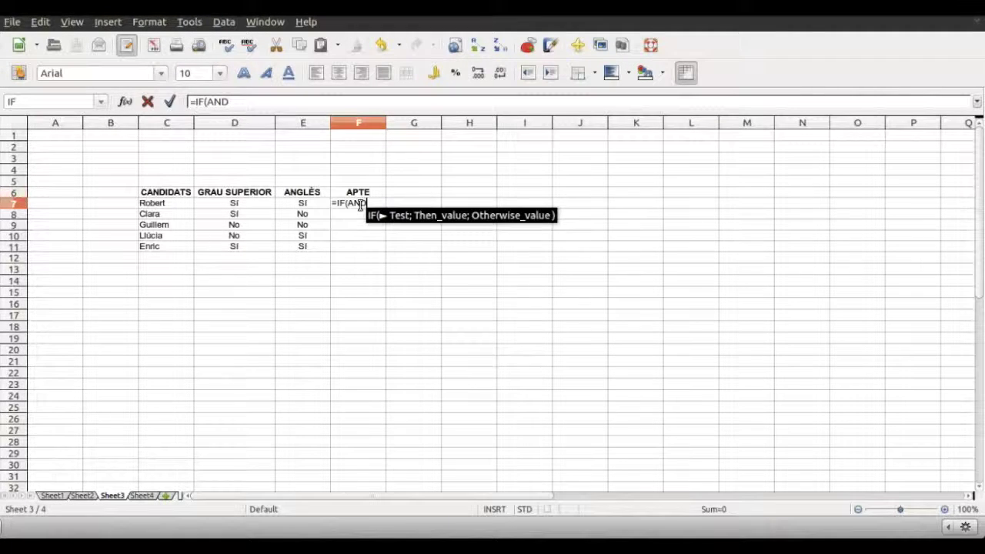
type("(")
left_click(254, 207)
type("=")
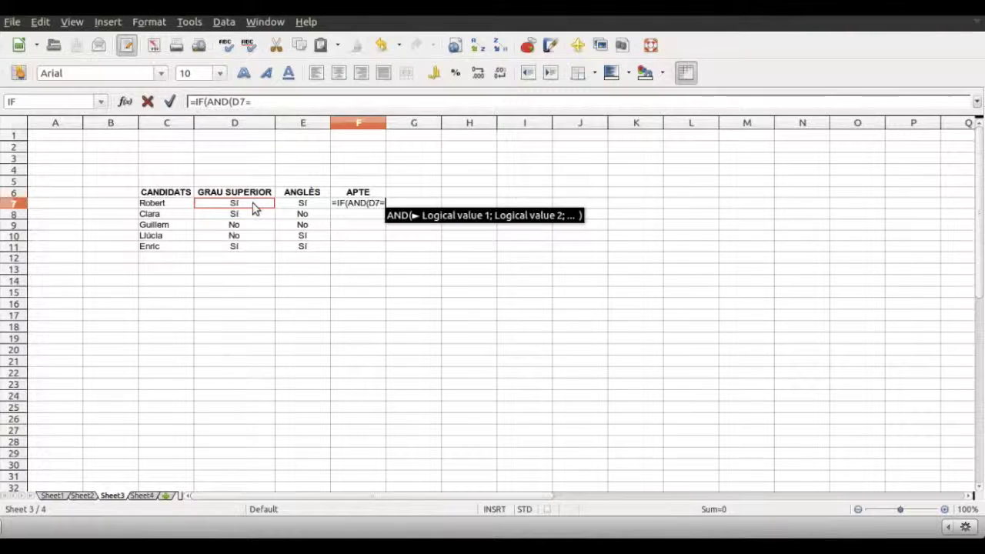
type("\"")
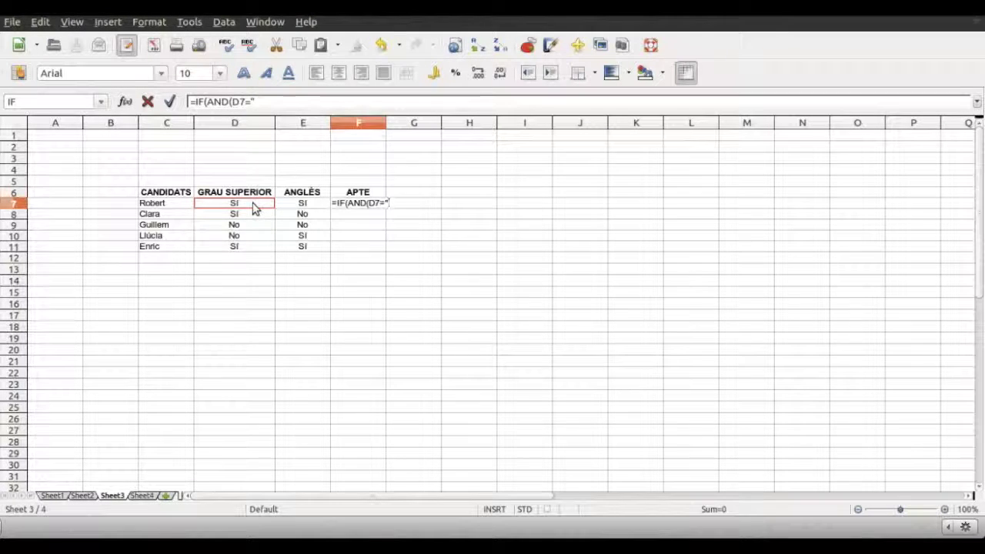
type("Sí\";")
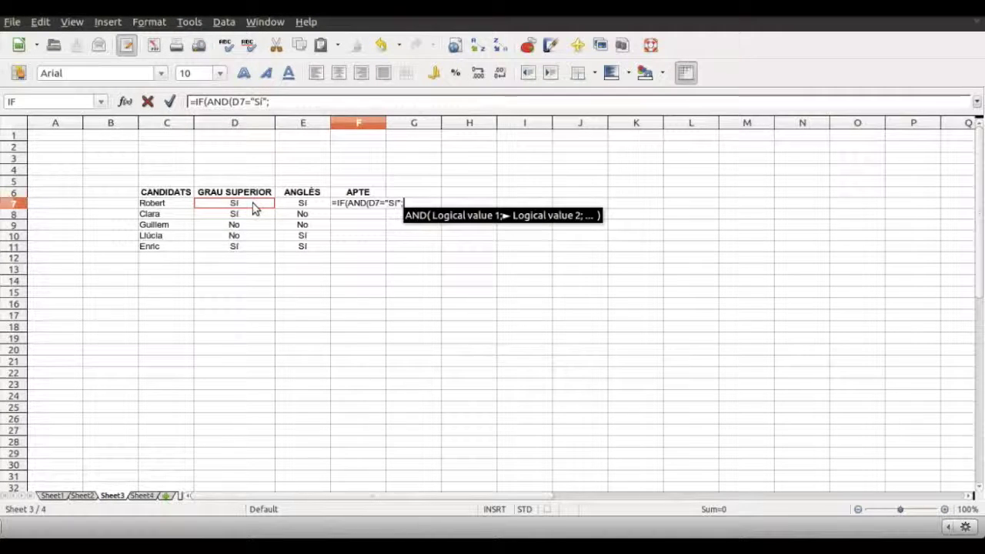
left_click(299, 208)
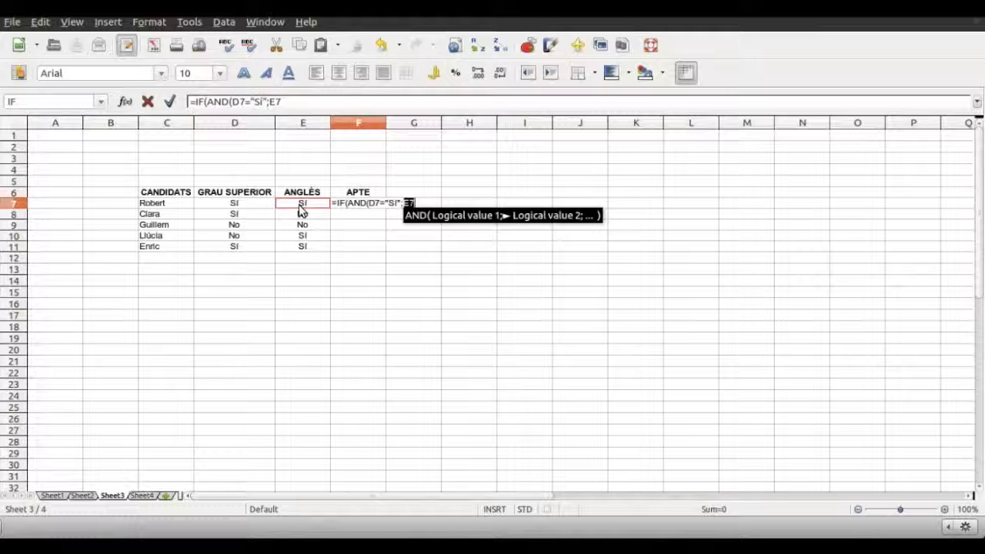
type("=\"Sí")
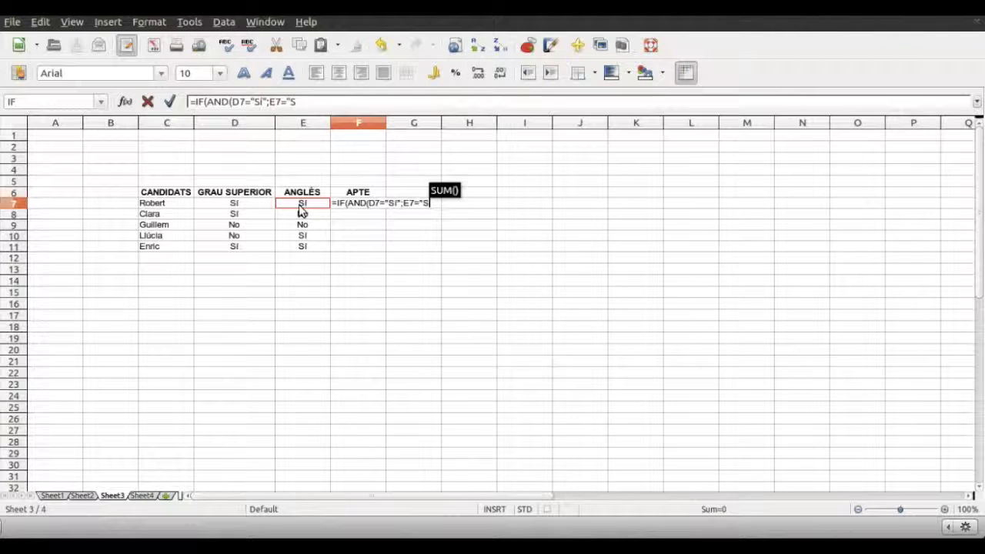
type("\")")
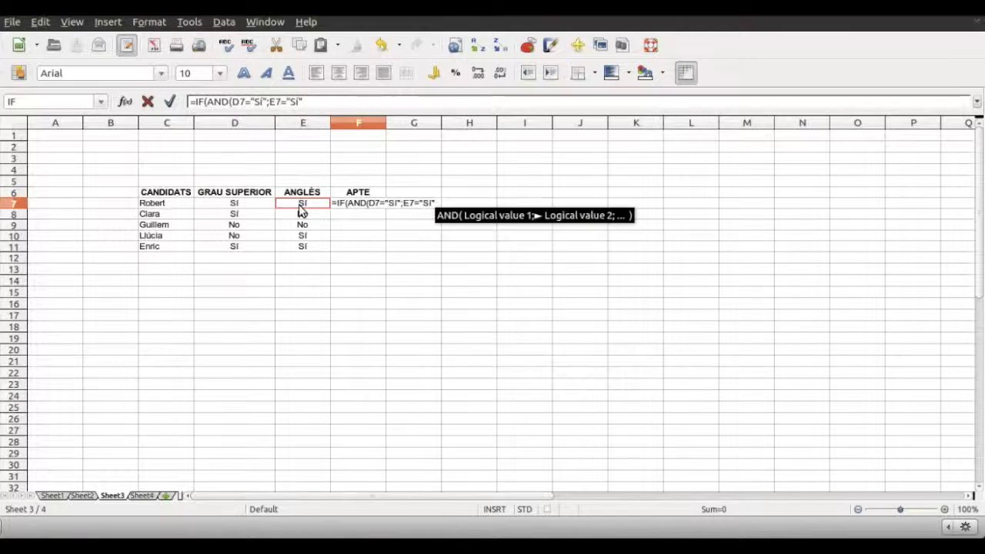
Complete the F7 IF formula with "APTE" as the then value and "NO APTE" as the otherwise value.
type(";")
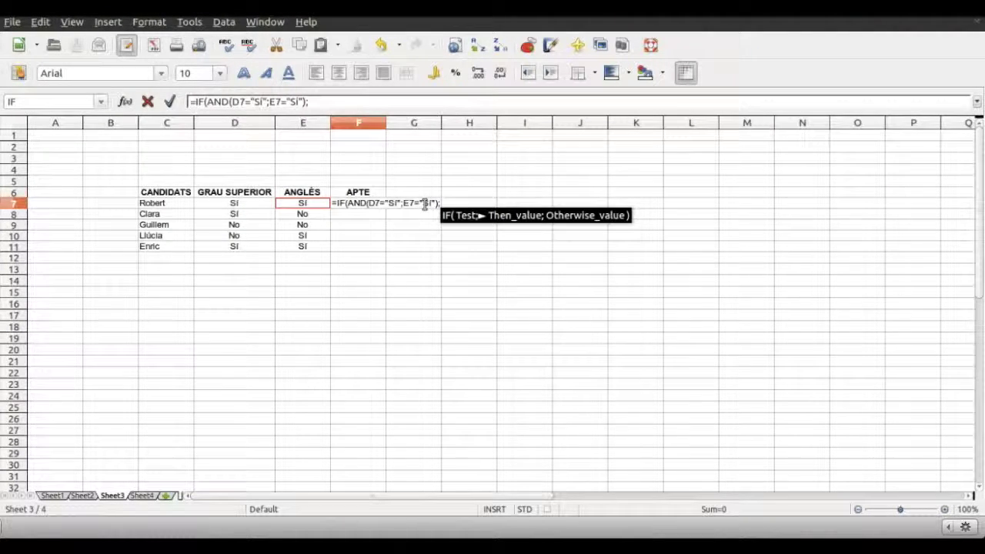
type("\"")
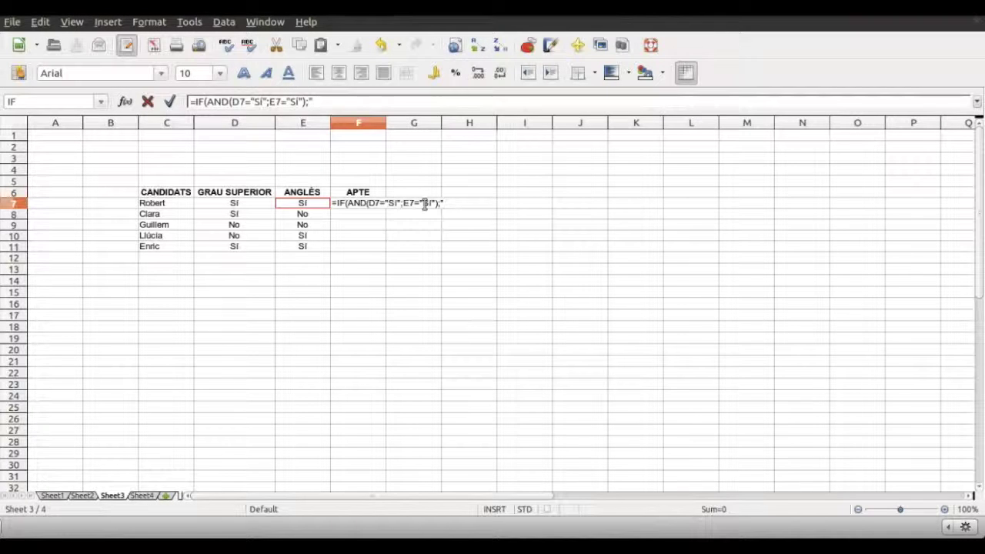
type("APTE\";")
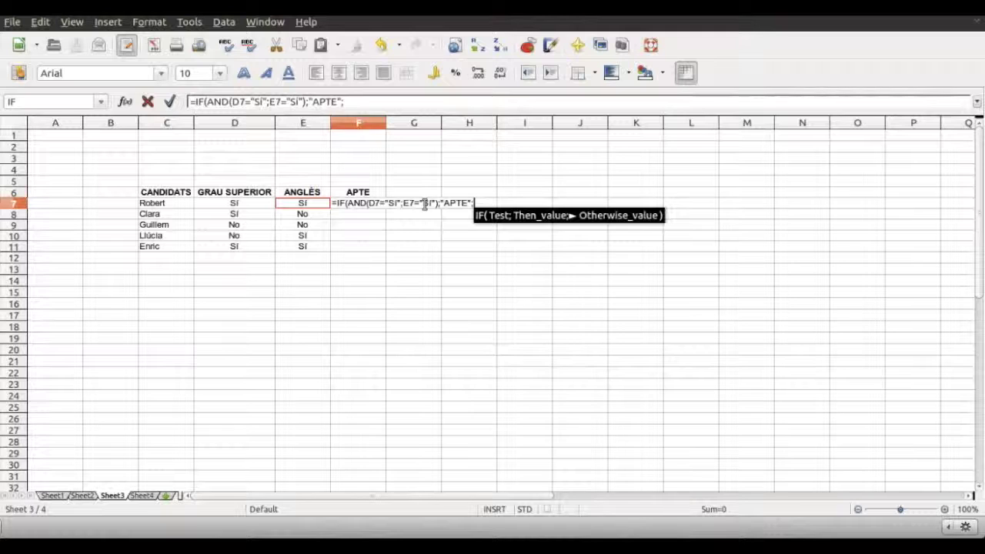
type("\"NO APTE")
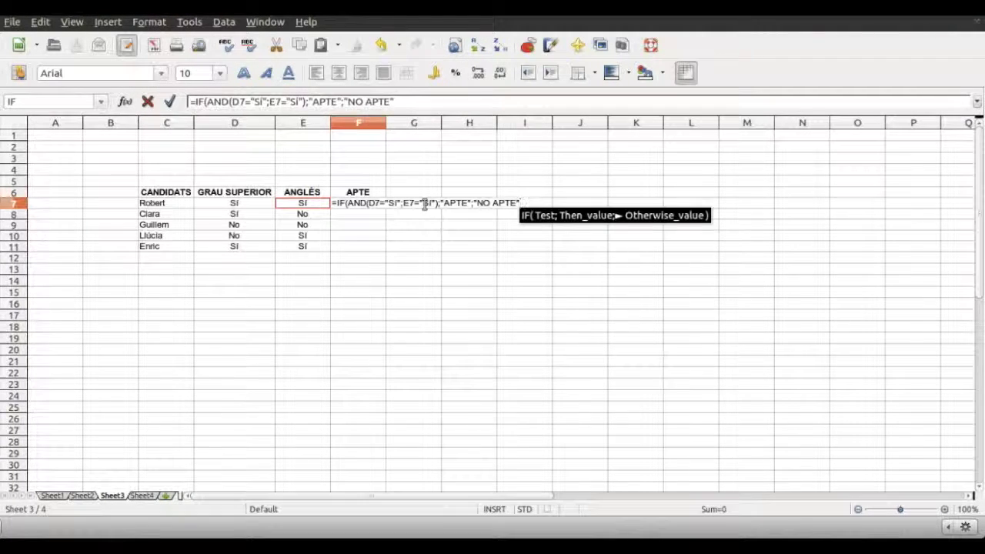
type(")")
key("Return")
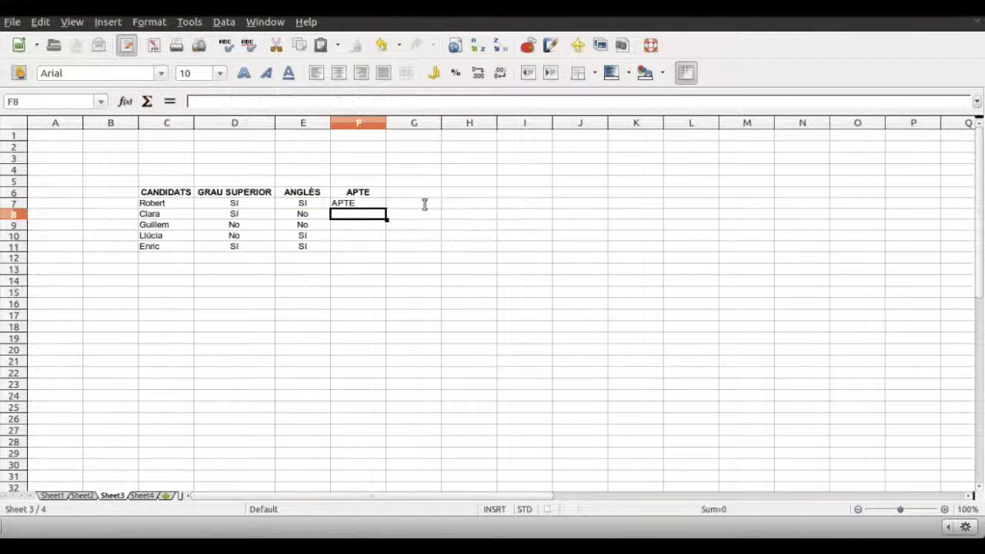
Fill the F7 formula down the APTE column to F11.
left_click(376, 206)
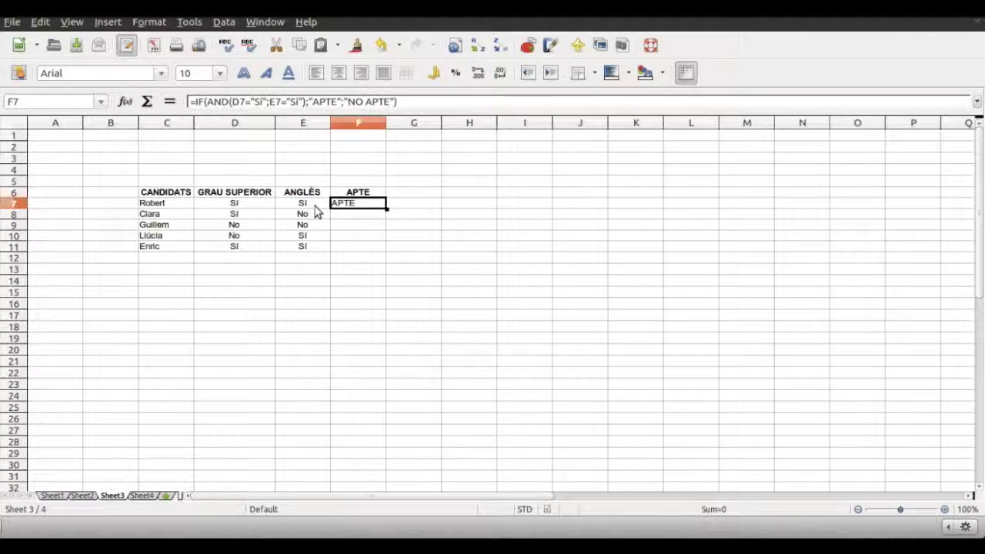
left_click_drag(386, 209, 384, 252)
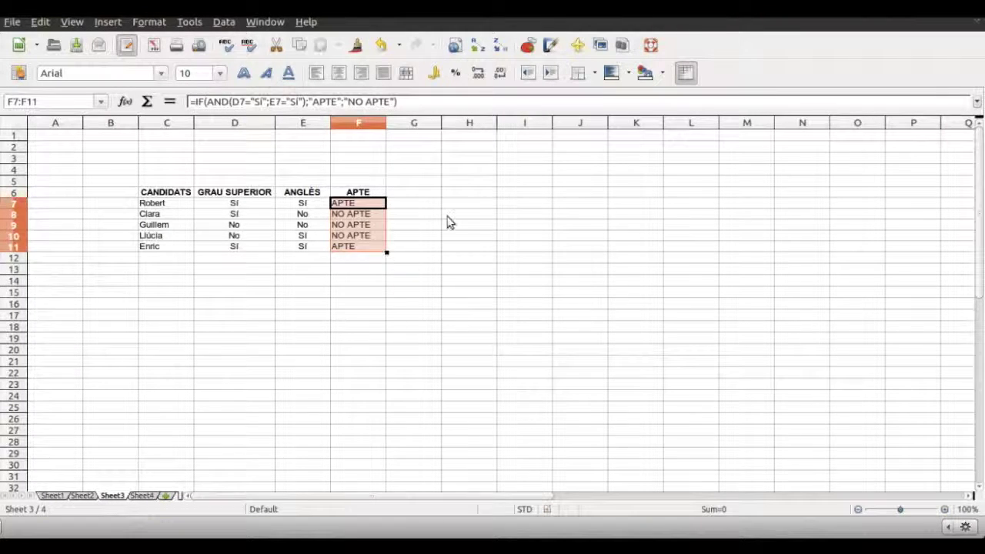
left_click(450, 215)
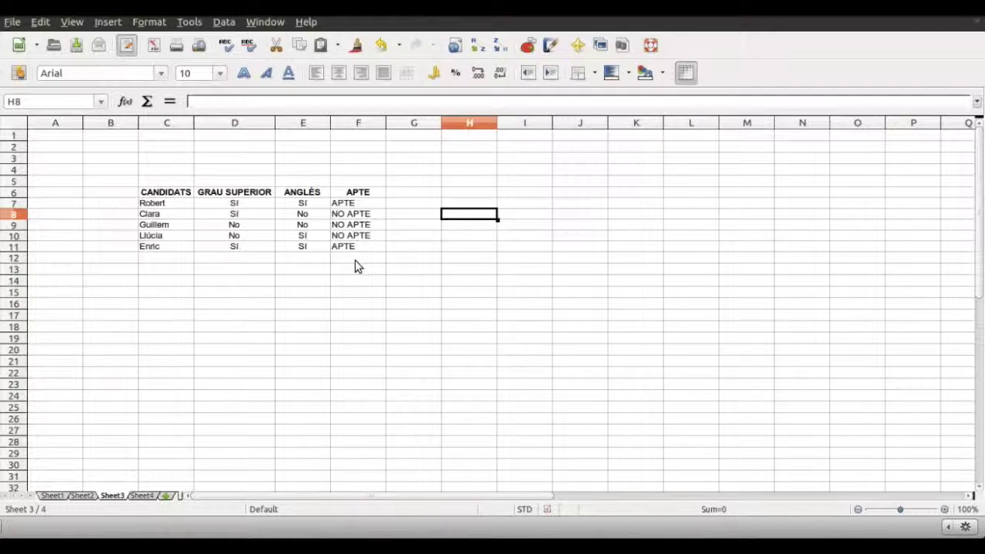
On Sheet4, begin an IF formula in F7 with the test OR(D7="Sí";E7="Sí").
left_click(139, 496)
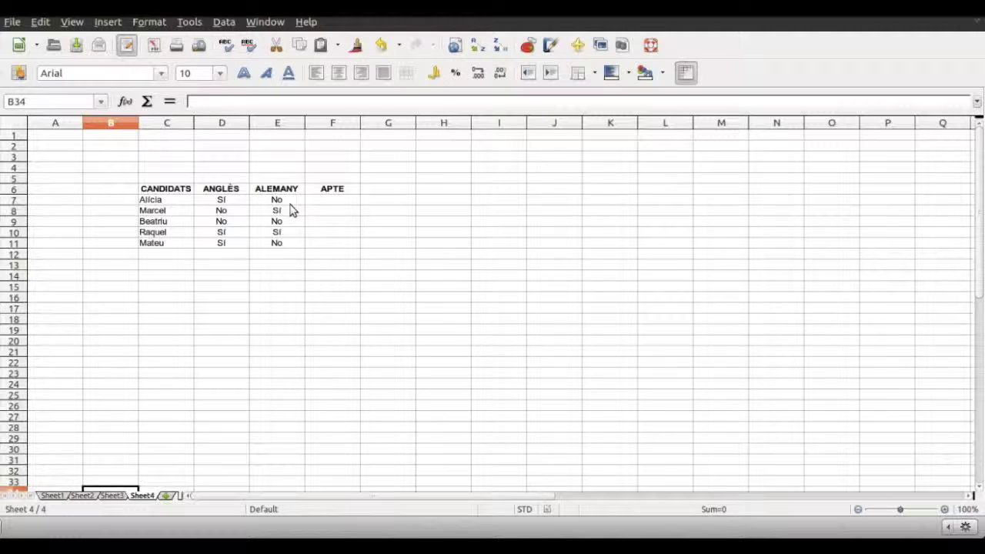
left_click(332, 204)
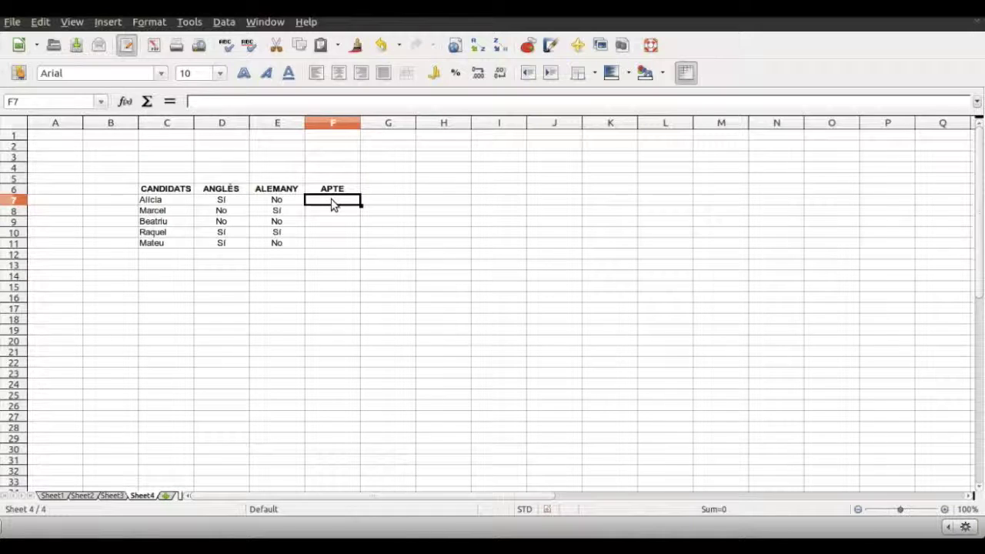
type("=")
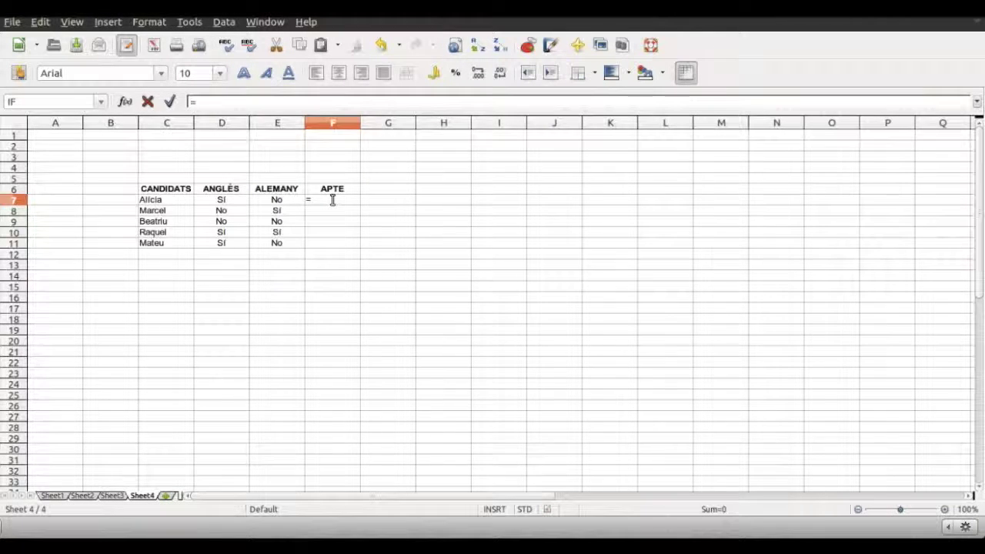
type("IF(")
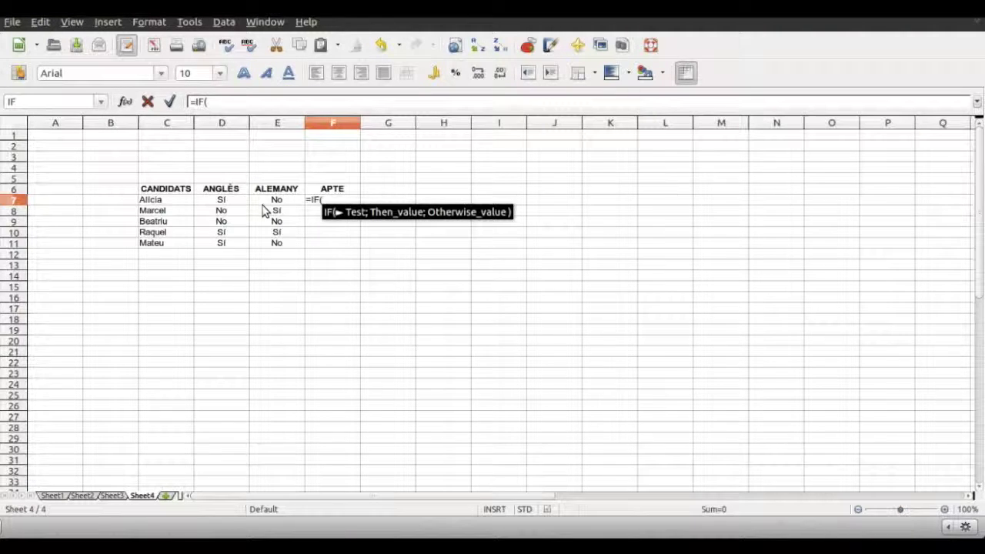
type("OR(")
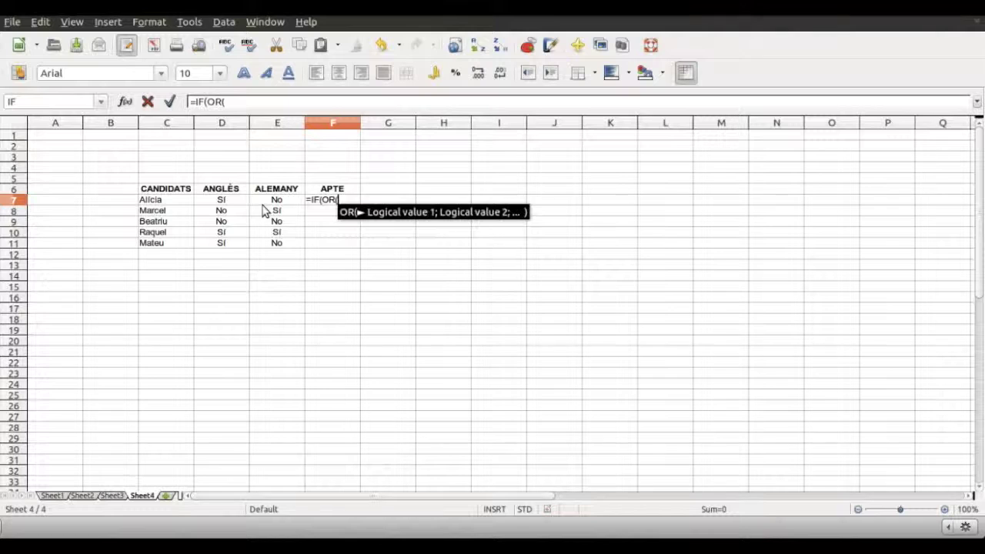
left_click(221, 204)
type("=")
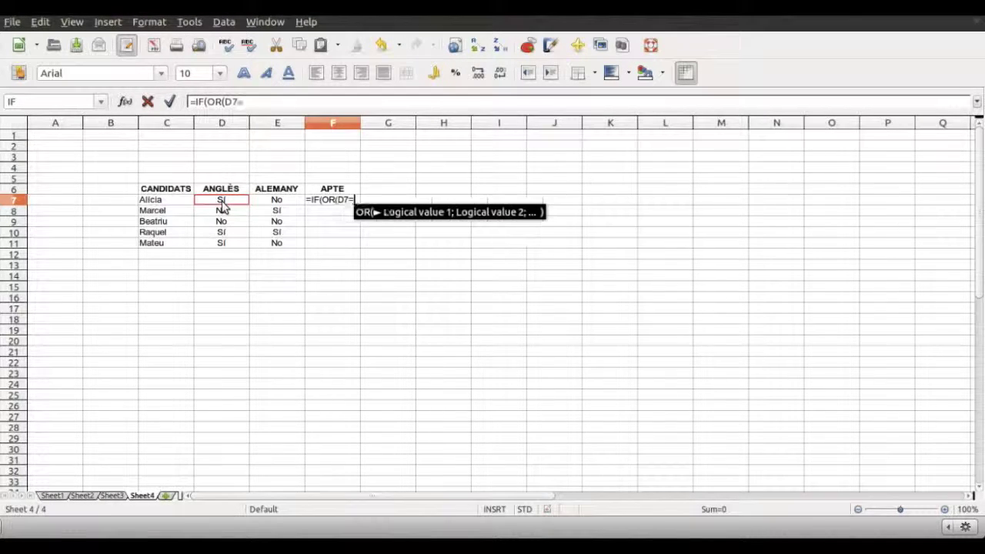
type("\"Sí\";")
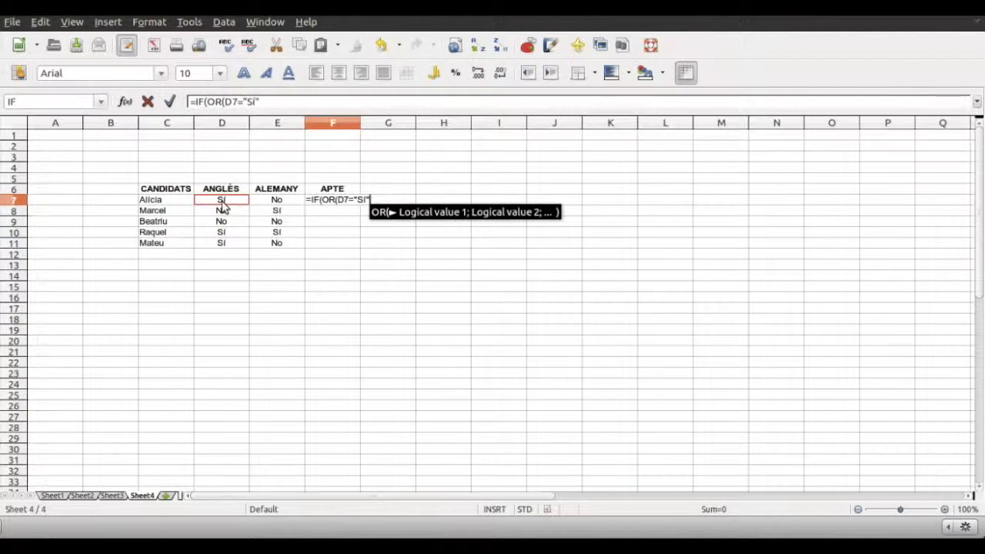
left_click(278, 202)
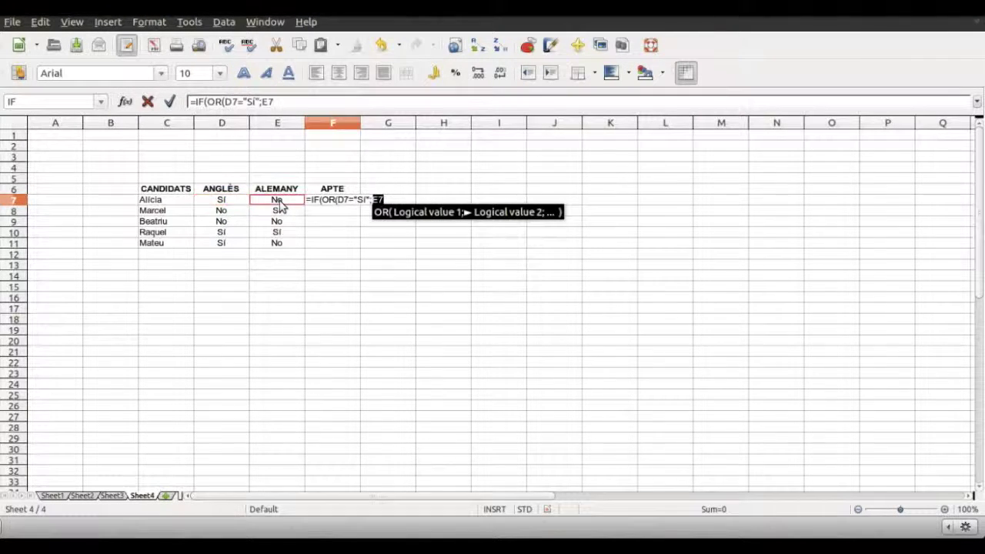
type("=\"")
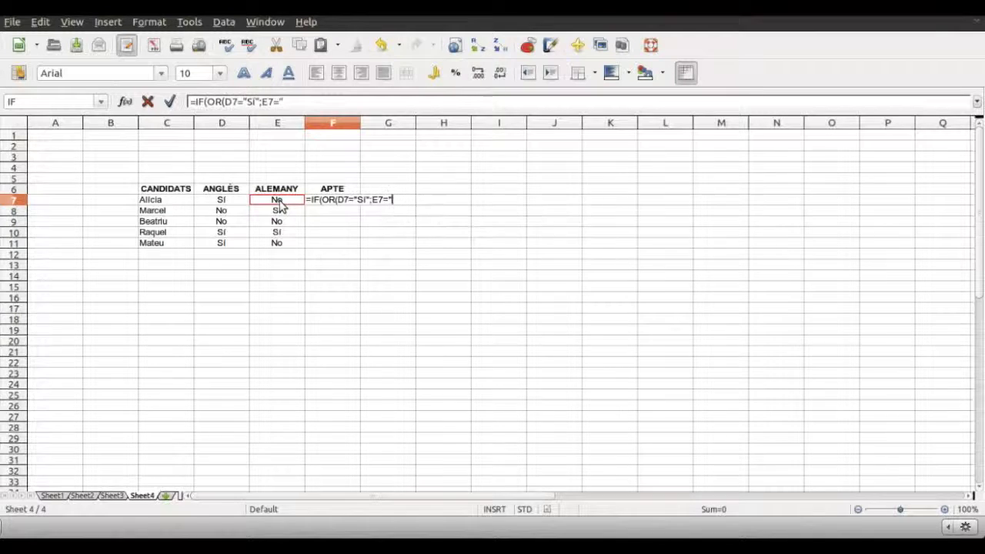
type("Sí\"")
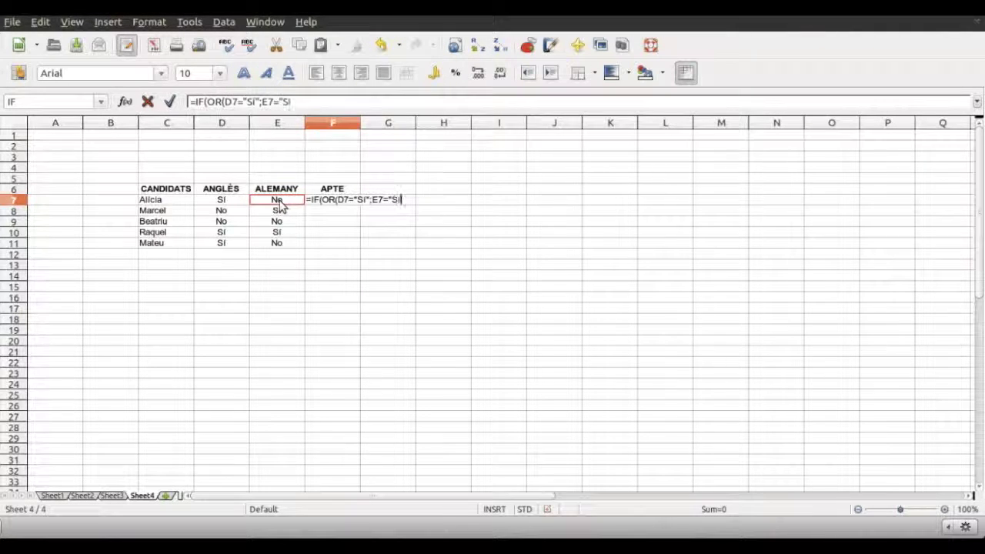
type(");")
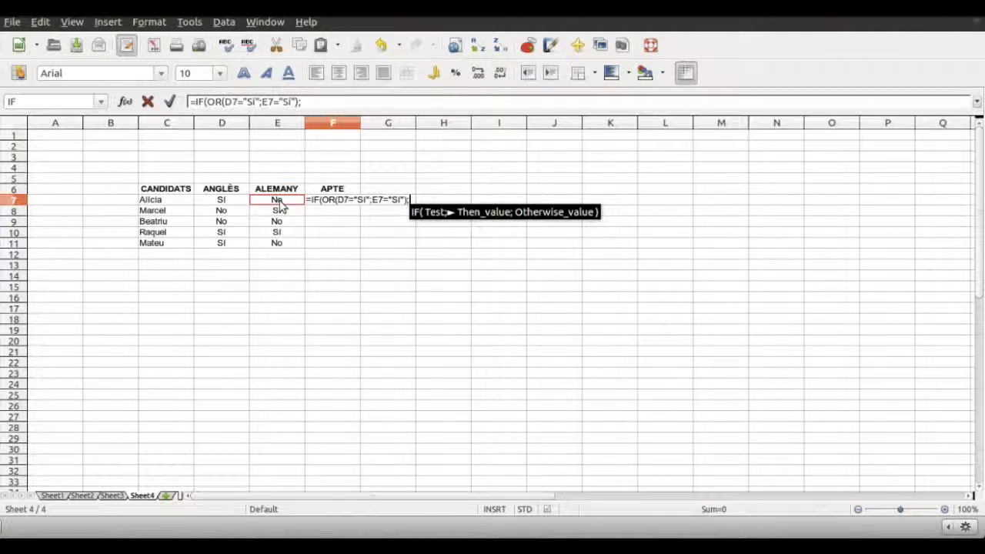
Complete the F7 IF formula on Sheet4 with "APTE" as the then value and "NO APTE" as the otherwise value.
type("\"")
type("AP")
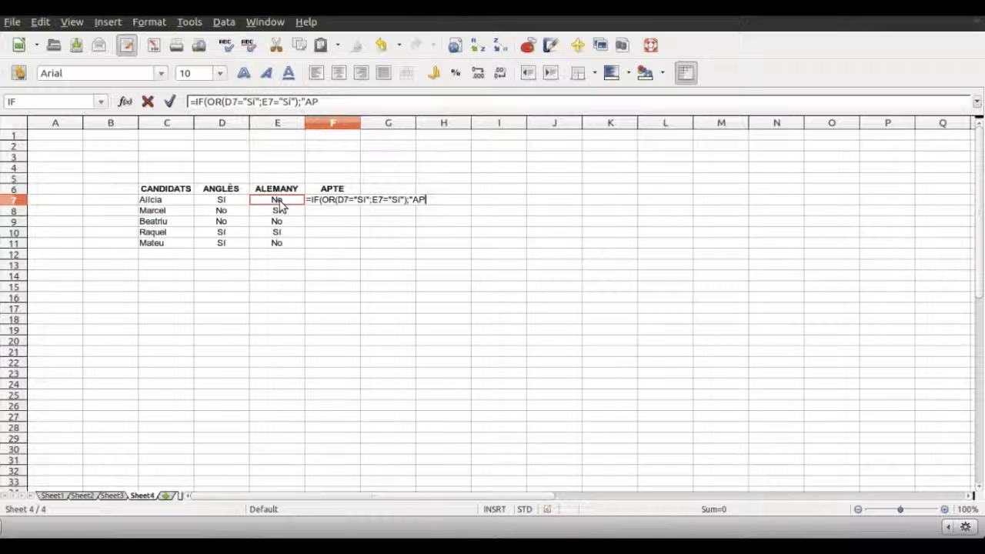
type("TE\";\"NO")
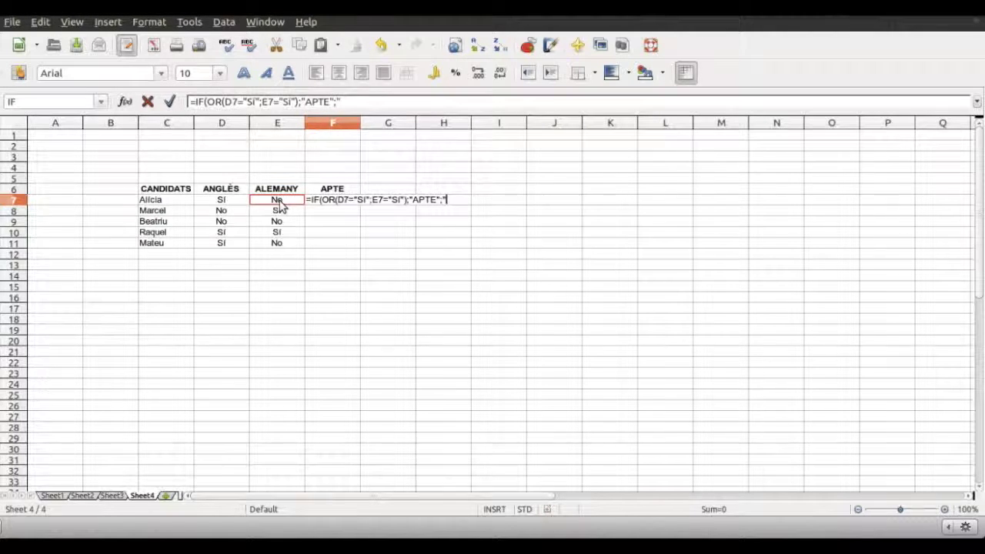
type(" APTE\")")
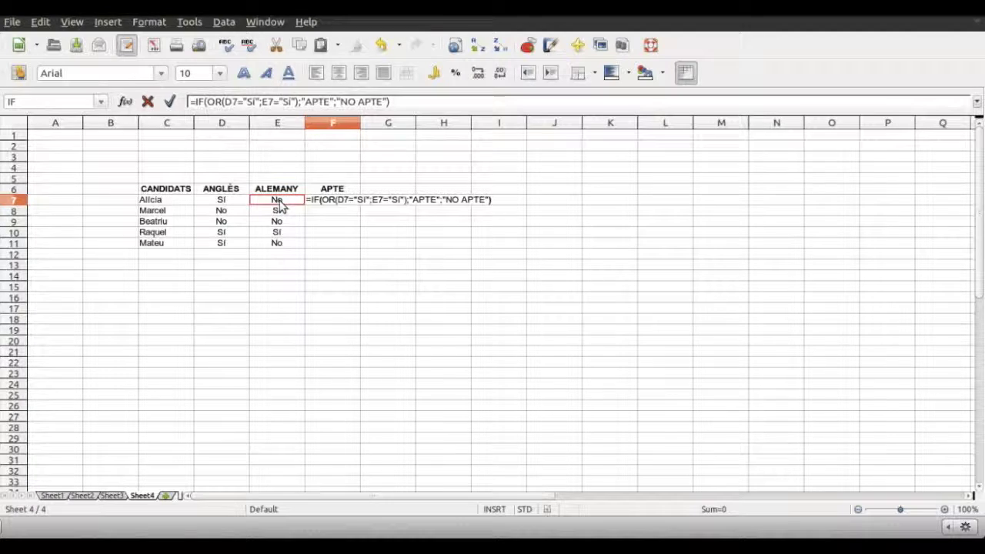
key("Return")
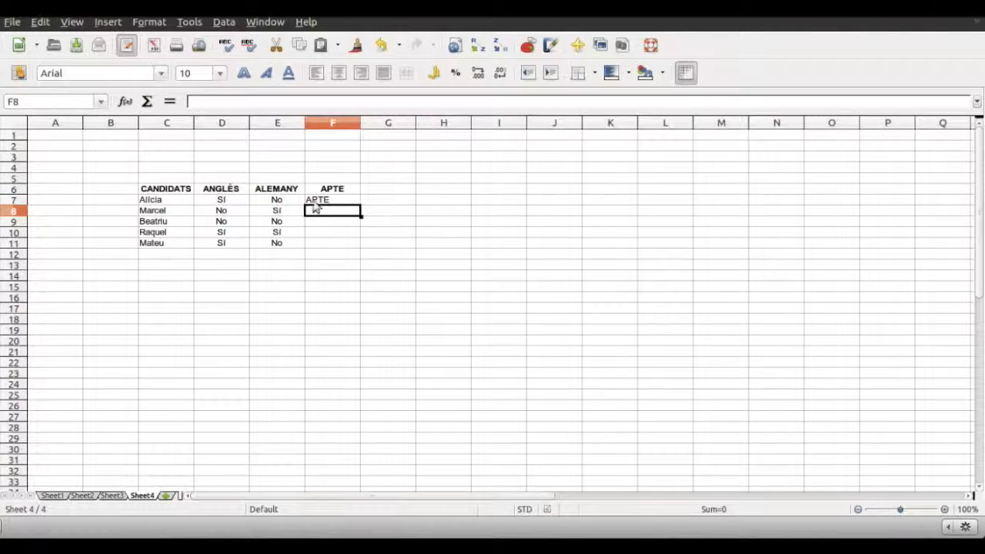
Fill the OR-based formula from F7 down to F11 and check the copied formula in F8.
left_click(330, 200)
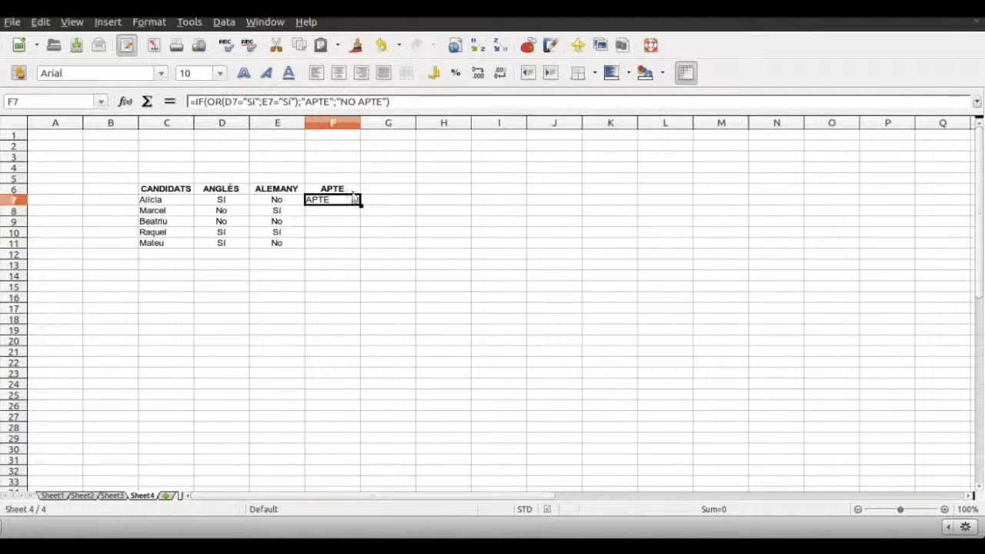
left_click_drag(361, 205, 361, 256)
left_click(396, 222)
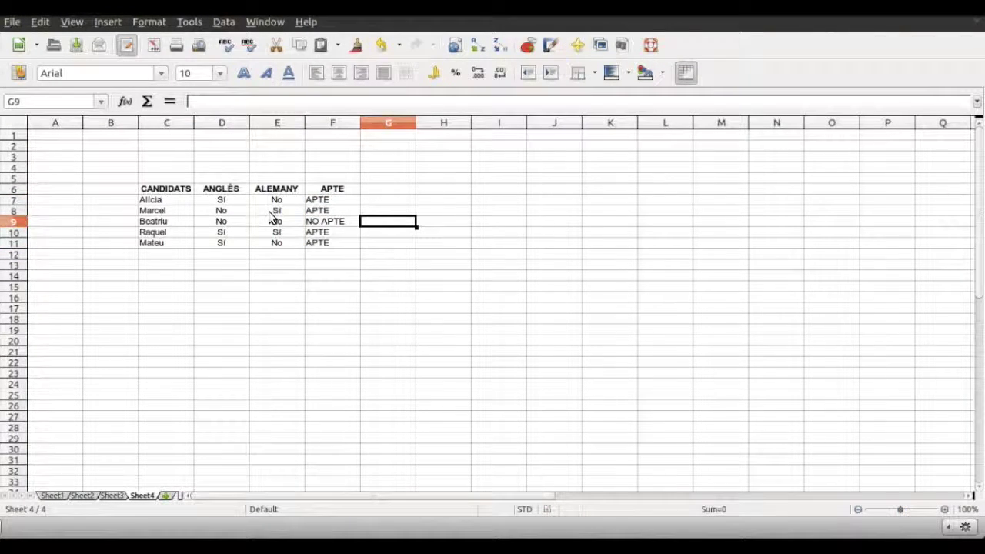
left_click(318, 213)
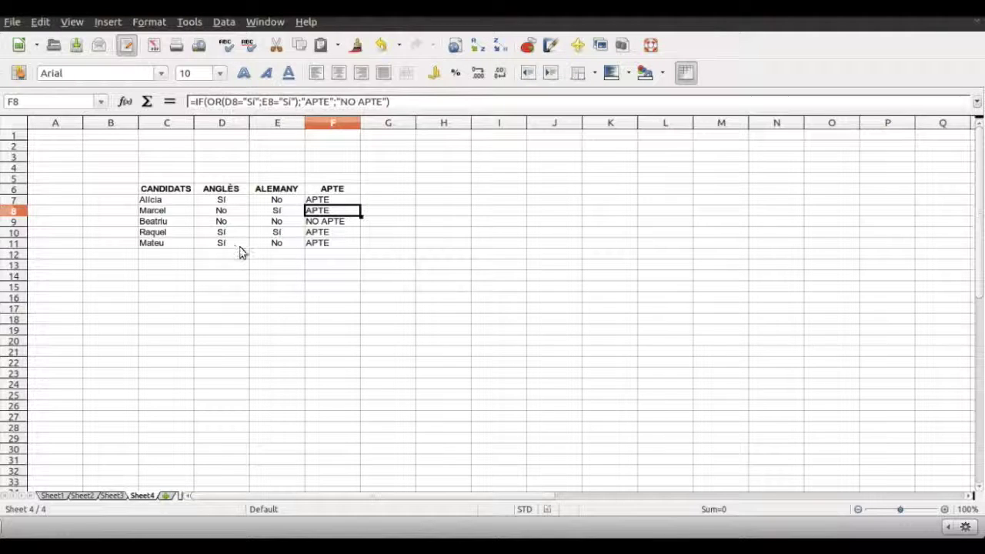
left_click(348, 255)
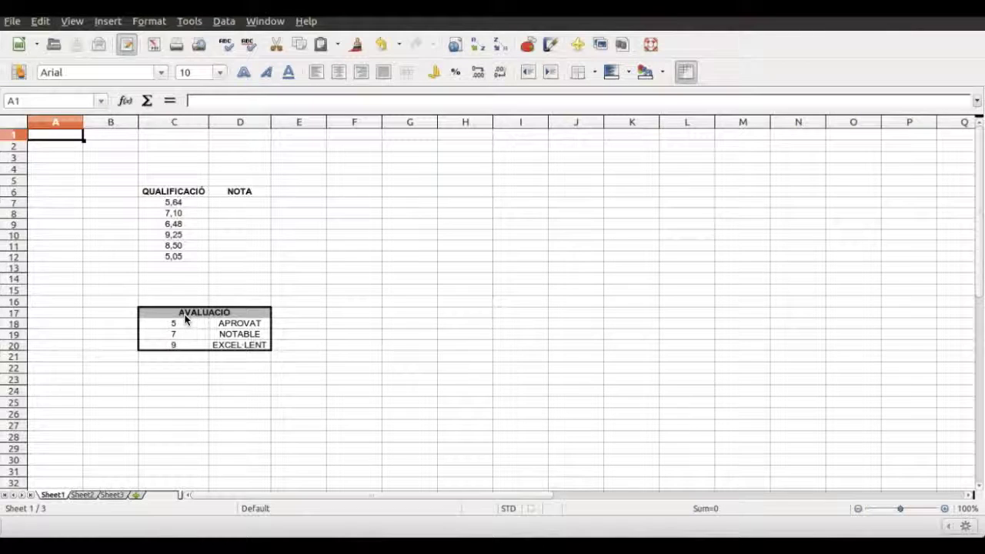
In the QUALIFICACIÓ and NOTA sheet, begin a LOOKUP formula in D7 with C7 as the search criterion.
left_click(246, 204)
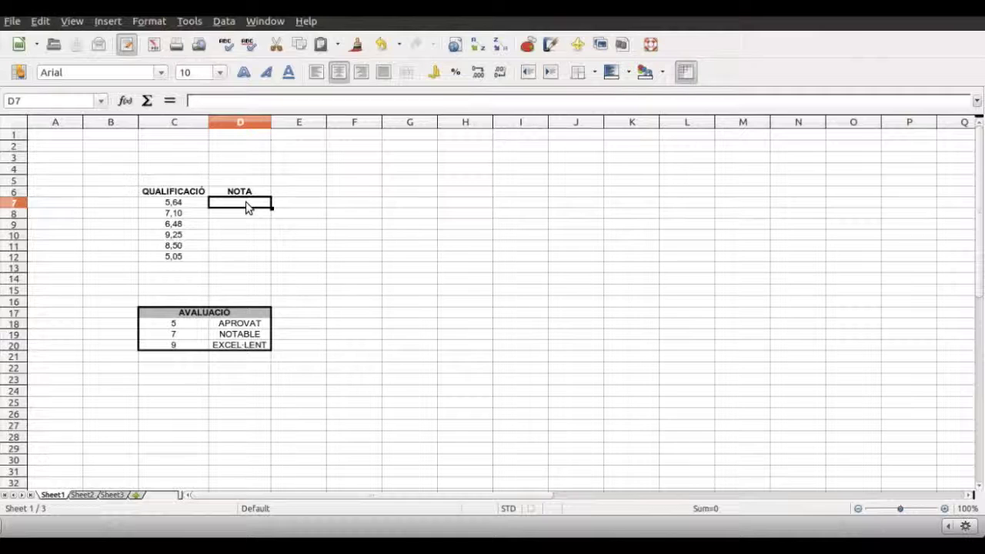
type("=")
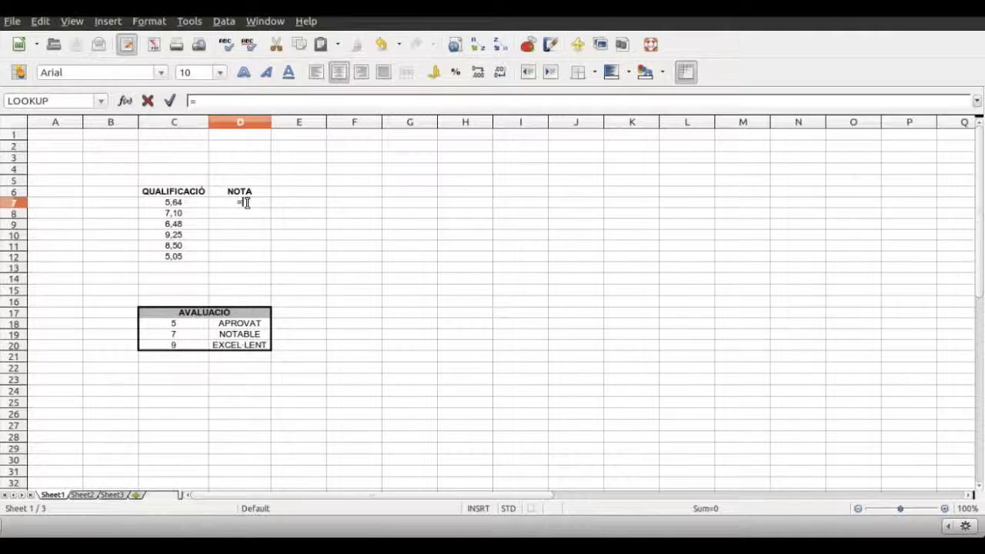
type("LOOKUP")
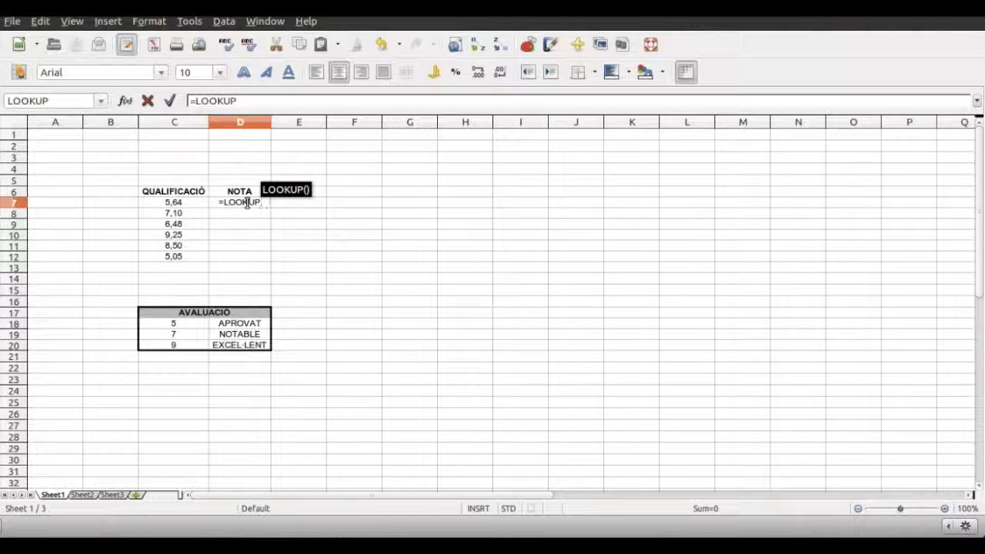
type("(")
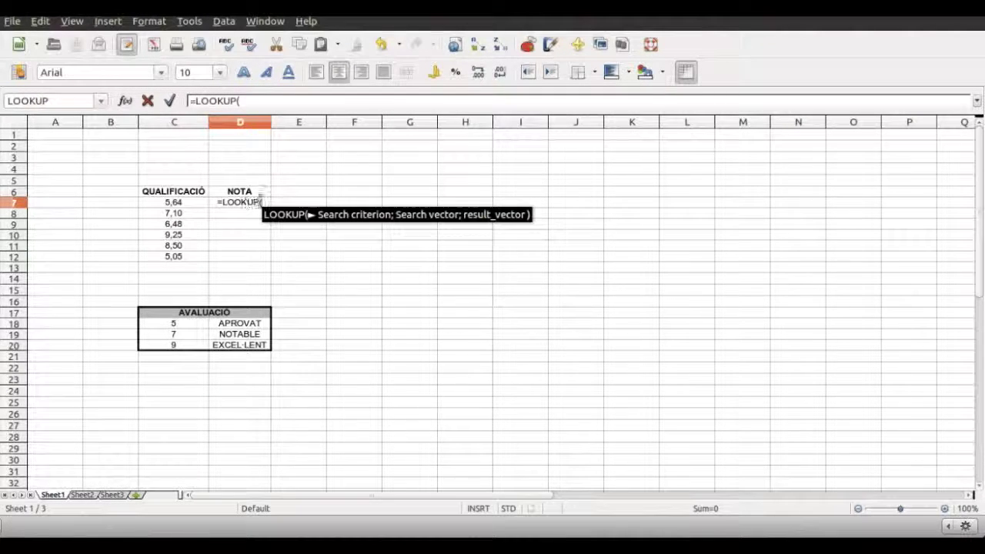
left_click(179, 206)
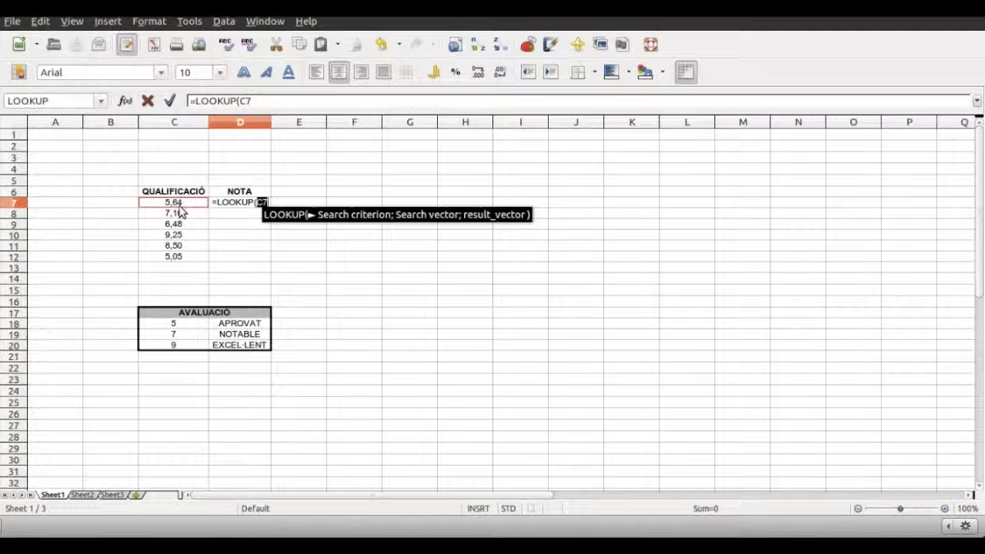
Complete the D7 LOOKUP formula with C18:C20 as the search vector and D18:D20 as the result vector.
type(";")
left_click(185, 324)
left_click_drag(186, 325, 182, 351)
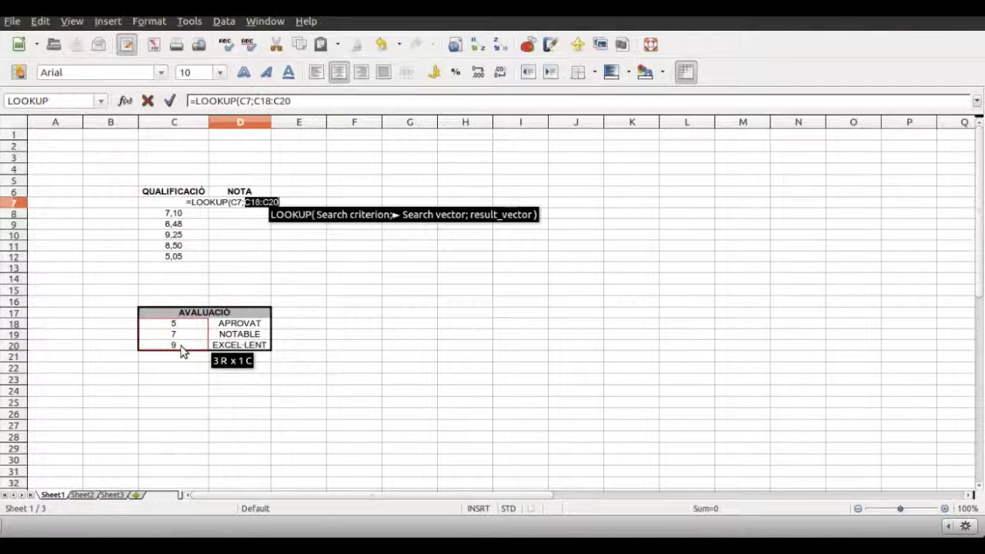
type(";")
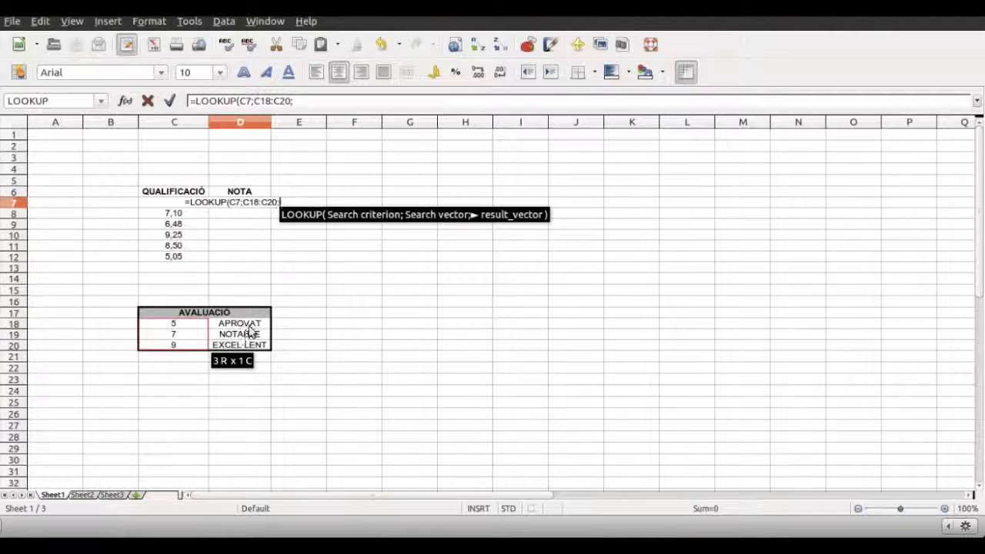
left_click_drag(252, 323, 250, 350)
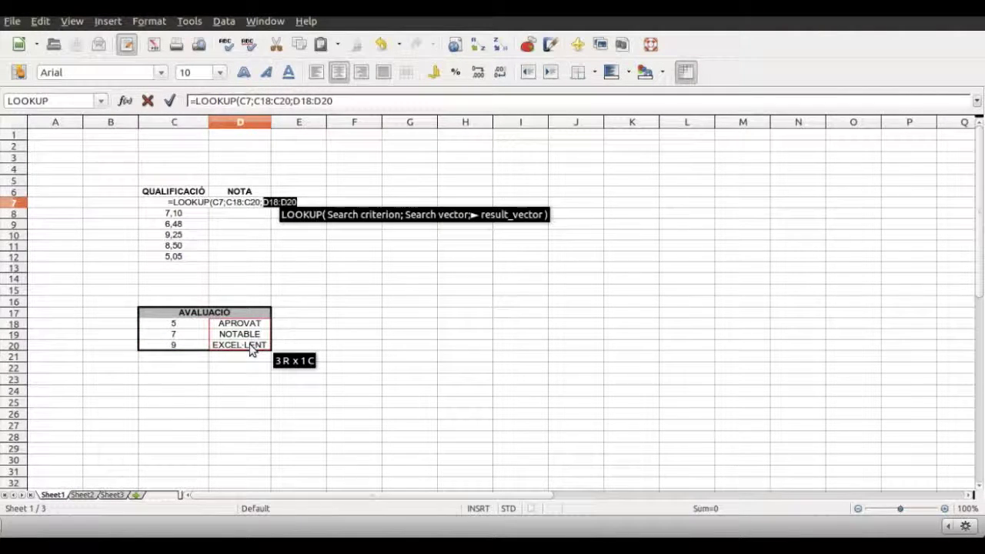
type(")")
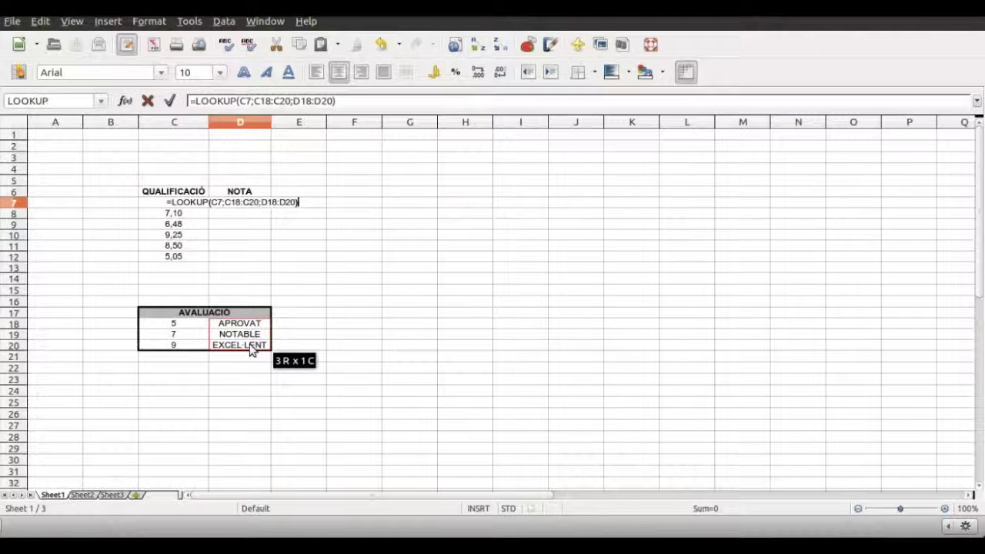
key("Return")
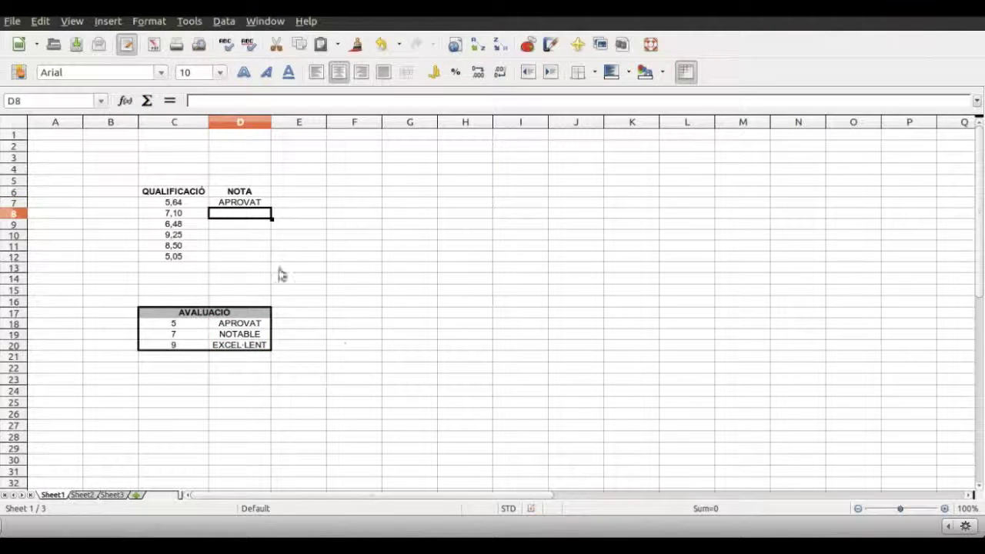
Lock the rows of both vectors in the D7 formula so it reads =LOOKUP(C7;C$18:C$20;D$18:D$20).
left_click(262, 203)
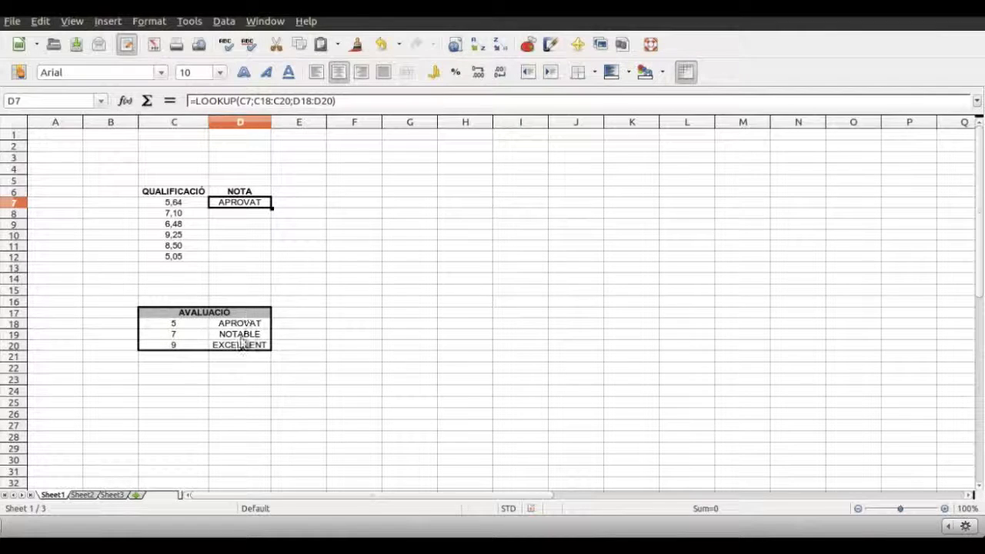
left_click(260, 101)
type("$")
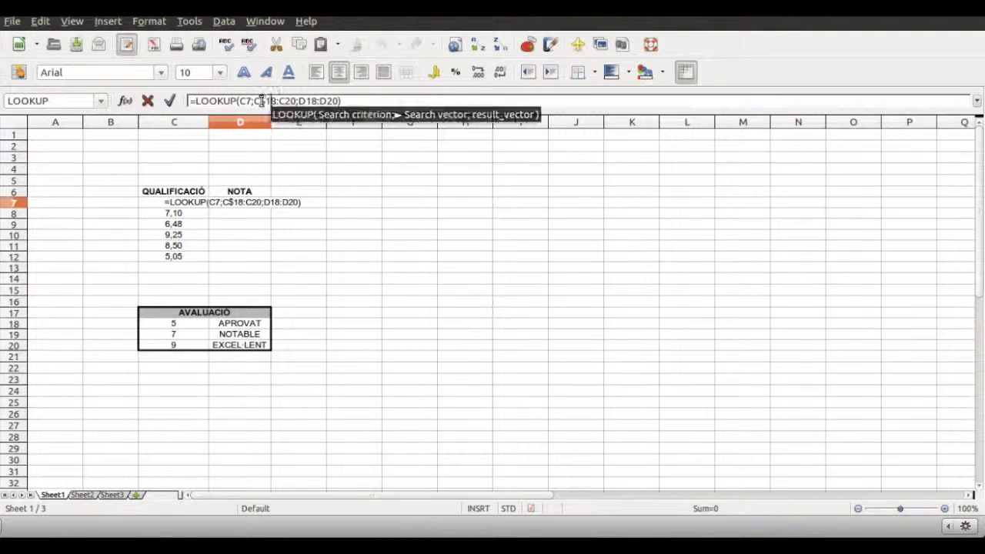
key("Right")
key("Right")
key("Right")
key("Right")
type("$")
key("Right")
key("Right")
key("Right")
key("Right")
type("$")
key("Right")
key("Right")
key("Right")
key("Right")
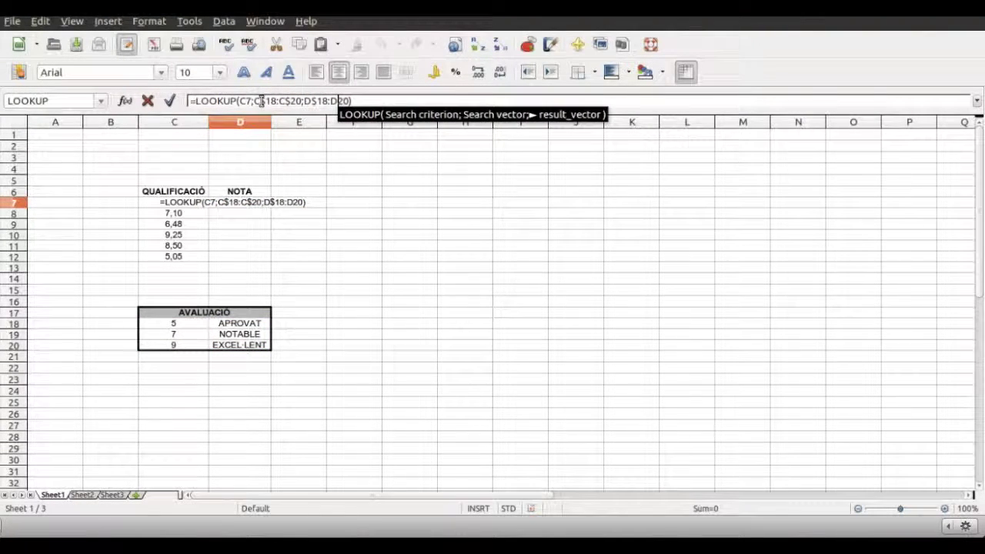
type("$")
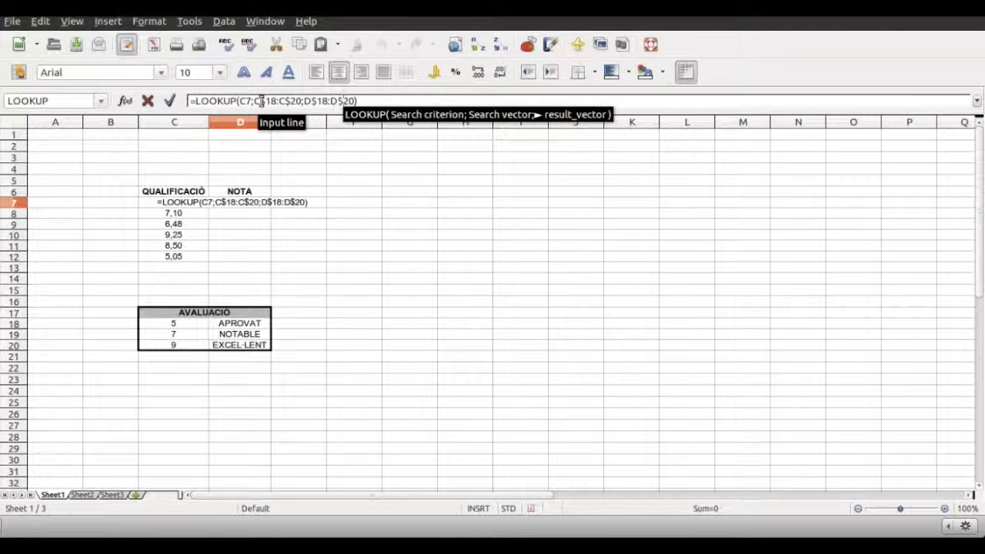
key("Return")
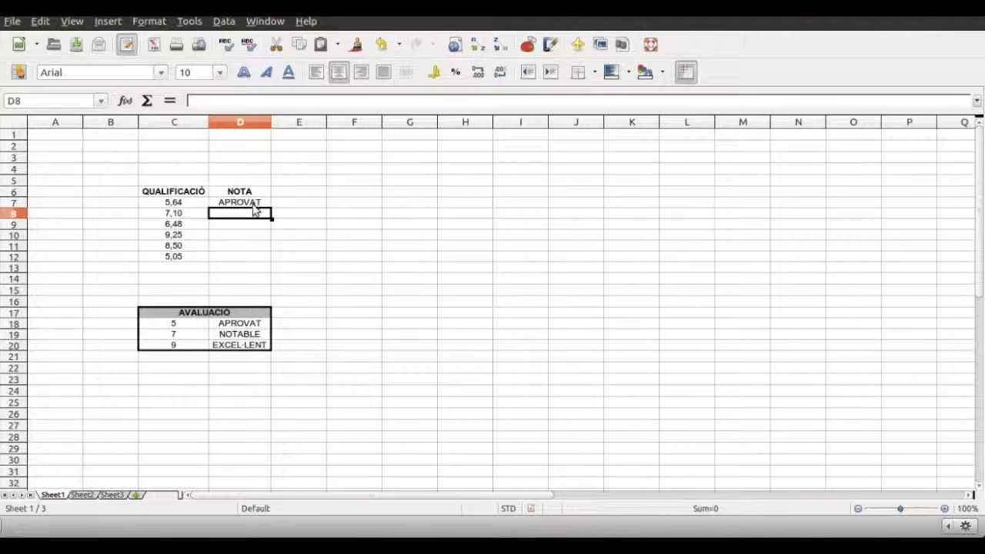
Fill the D7 LOOKUP formula down the NOTA column to D12.
left_click(254, 205)
left_click_drag(271, 207, 275, 264)
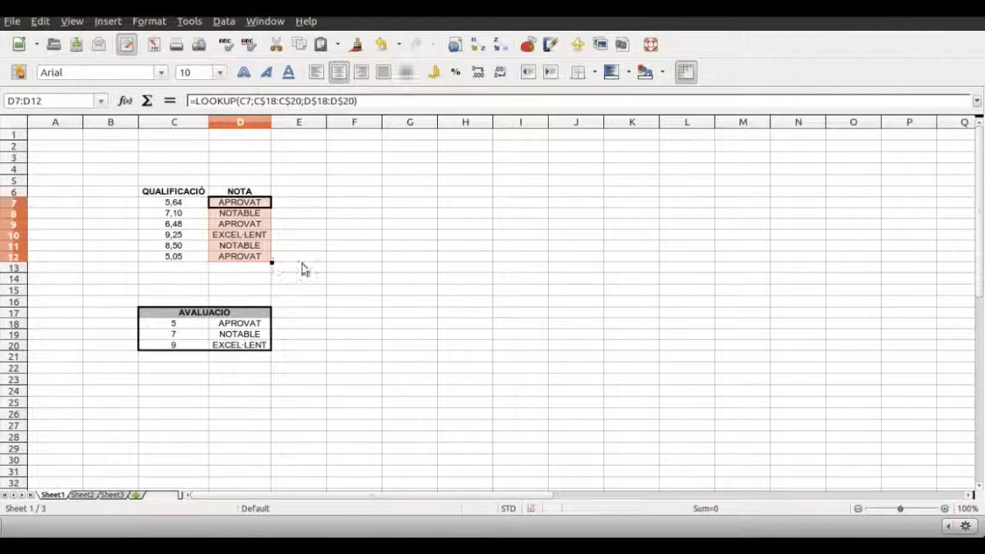
left_click(309, 268)
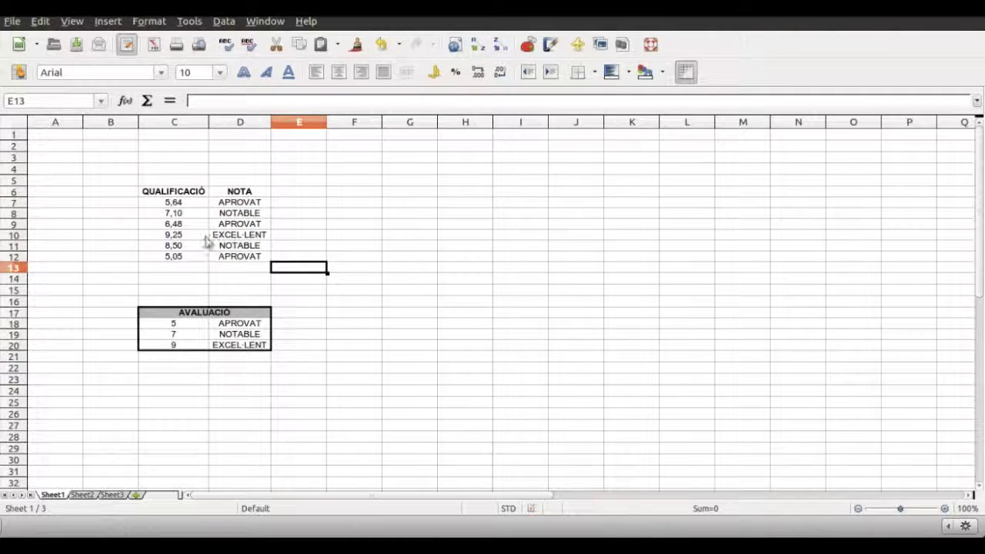
left_click(333, 238)
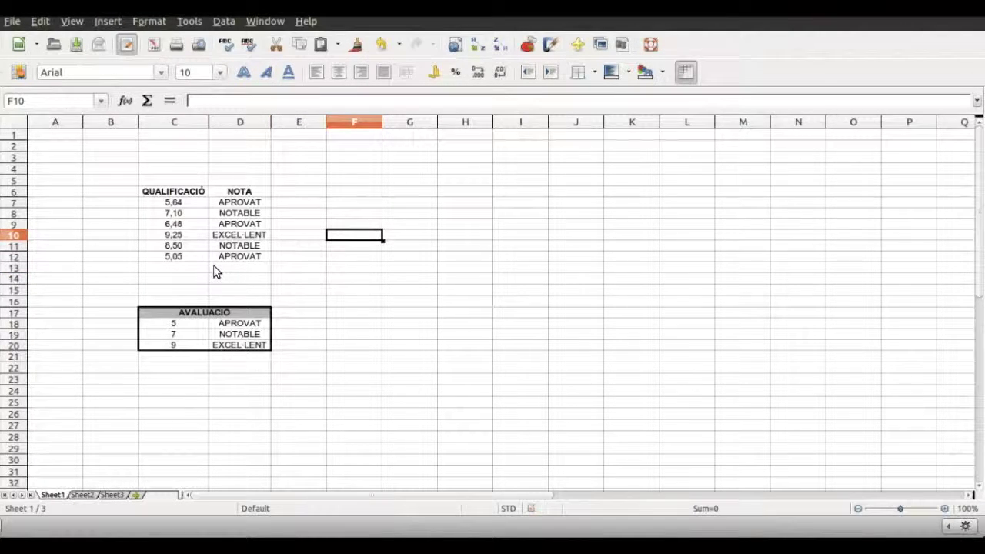
Add the grade 4,99 in C13 under QUALIFICACIÓ and center it in the cell.
left_click(192, 273)
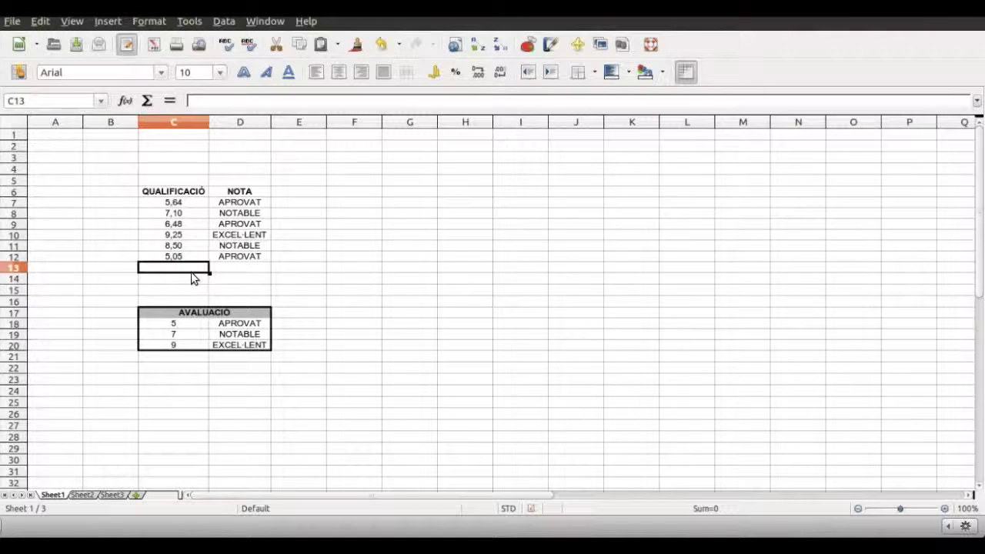
type("4,99")
left_click(348, 279)
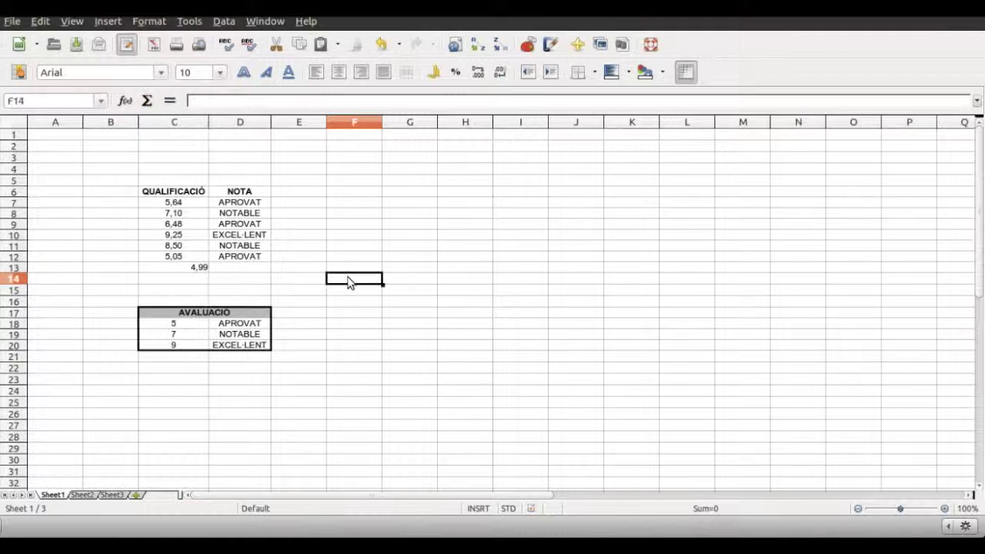
left_click(193, 269)
left_click(339, 73)
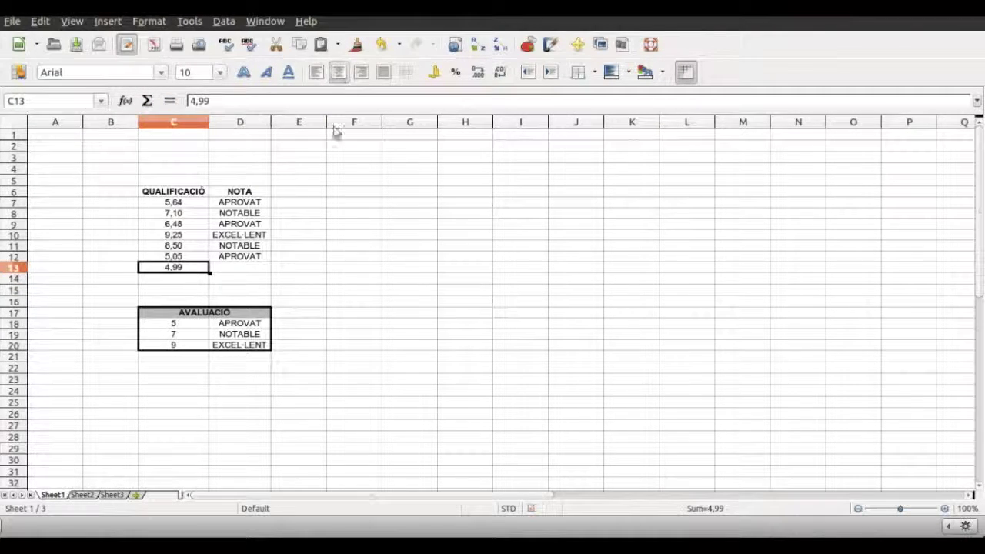
left_click(335, 292)
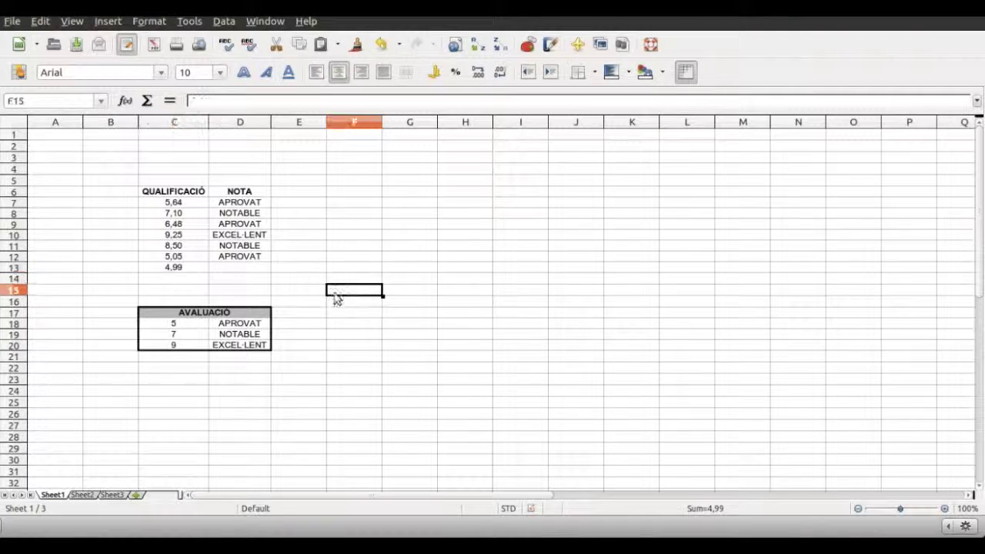
Extend the LOOKUP formula from D12 down to D13.
left_click(254, 256)
left_click_drag(271, 262, 272, 271)
left_click(335, 229)
Wrap the D13 LOOKUP in an IF so it reads =IF(C13<5;"INSUFICIENT";LOOKUP(C13;C$18:C$20;D$18:D$20)).
left_click(241, 267)
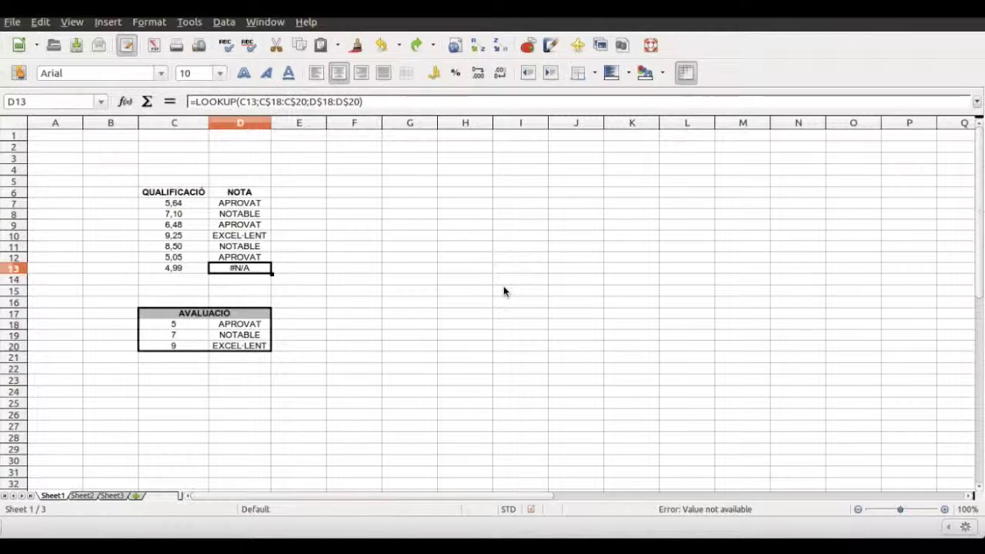
left_click(197, 102)
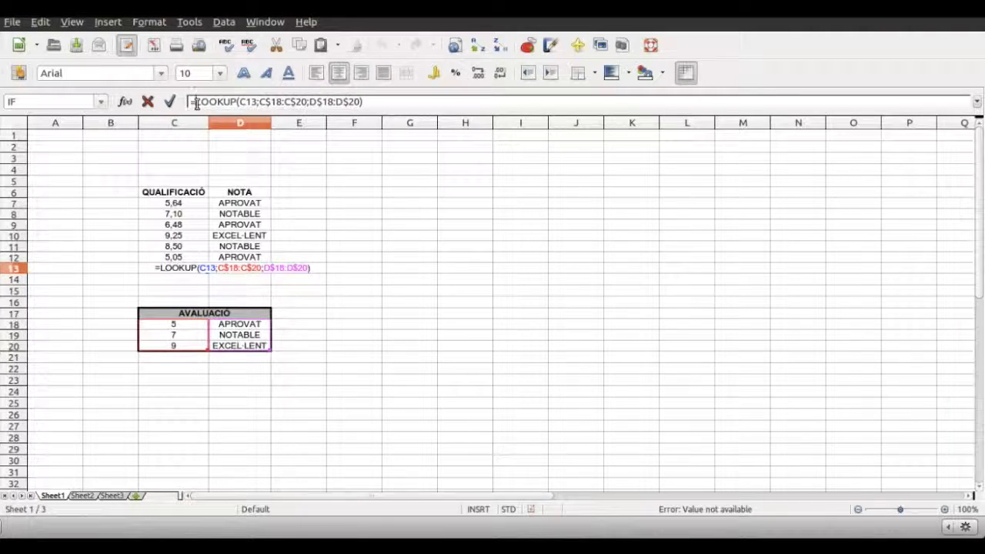
type("IF(")
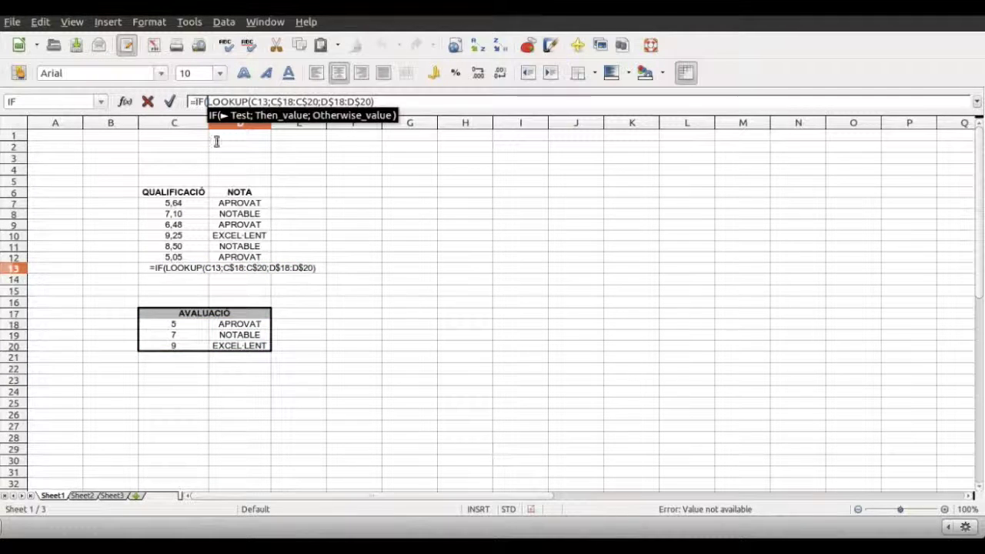
left_click(171, 272)
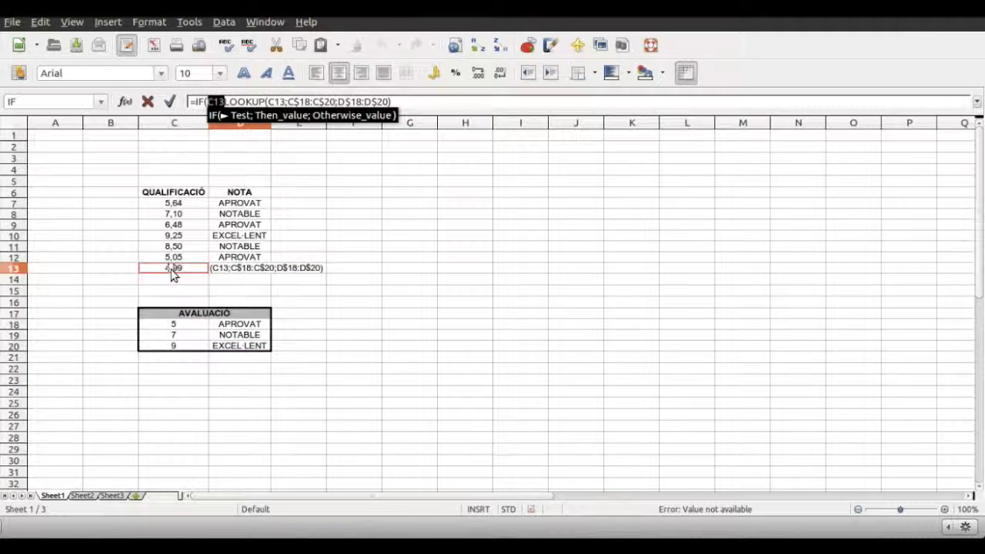
type("<5;")
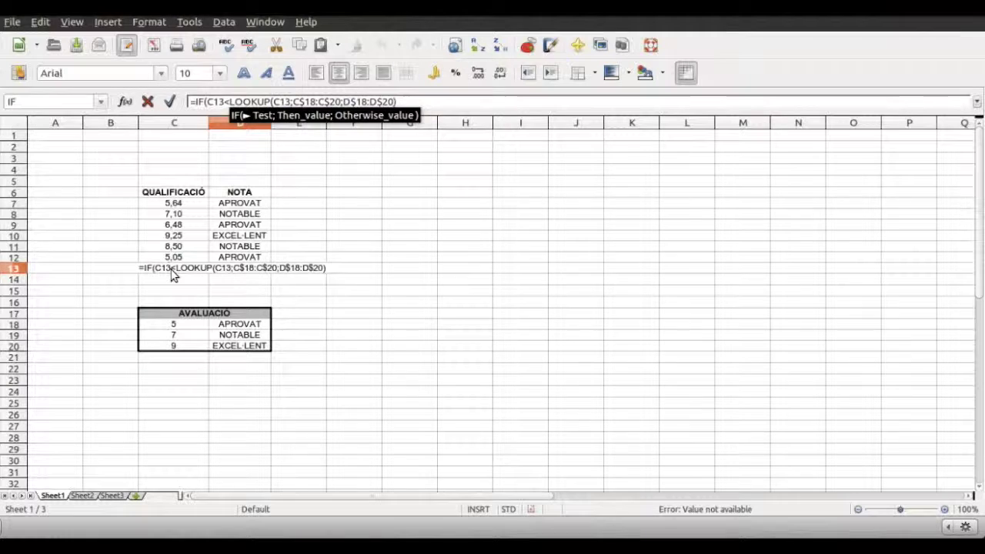
type("\"")
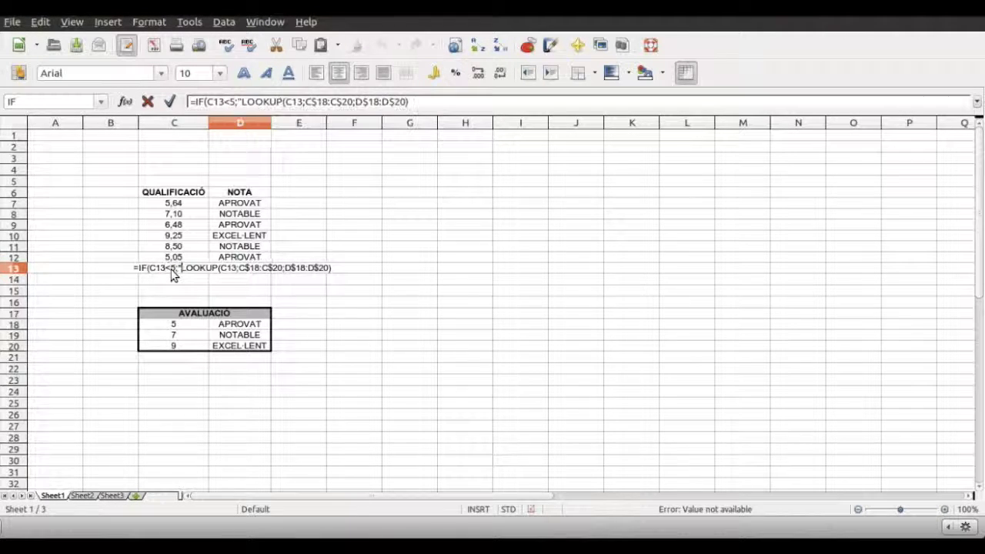
type("INSU")
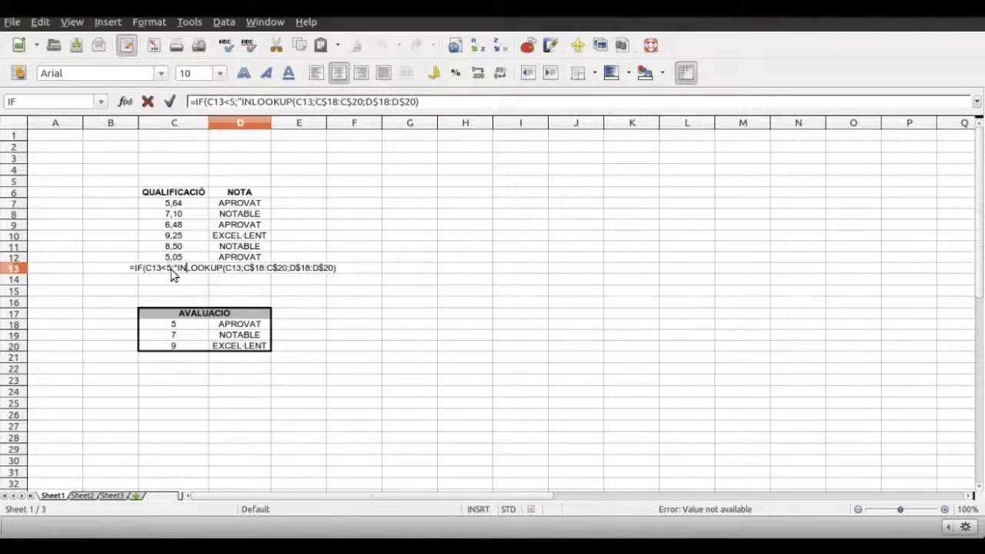
type("FICIENT")
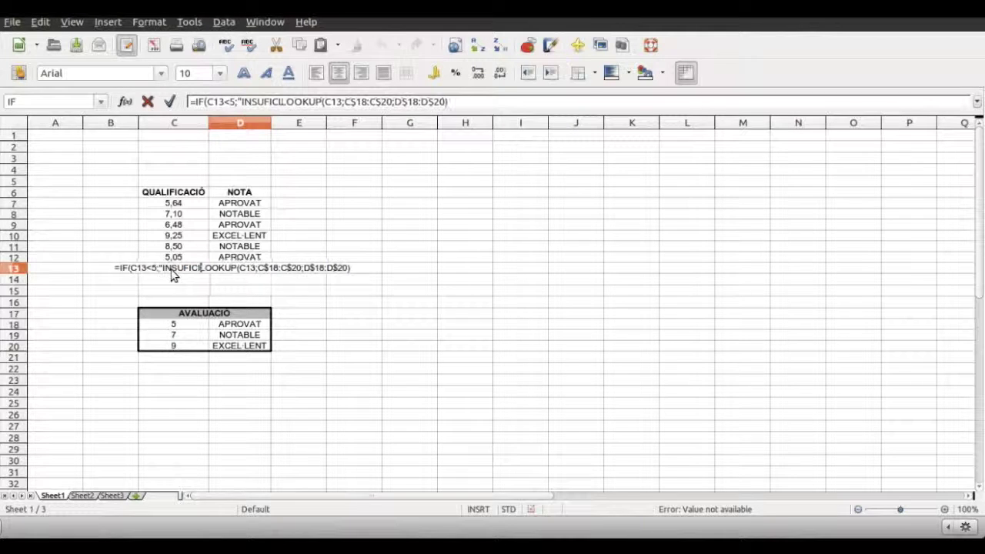
type("\";")
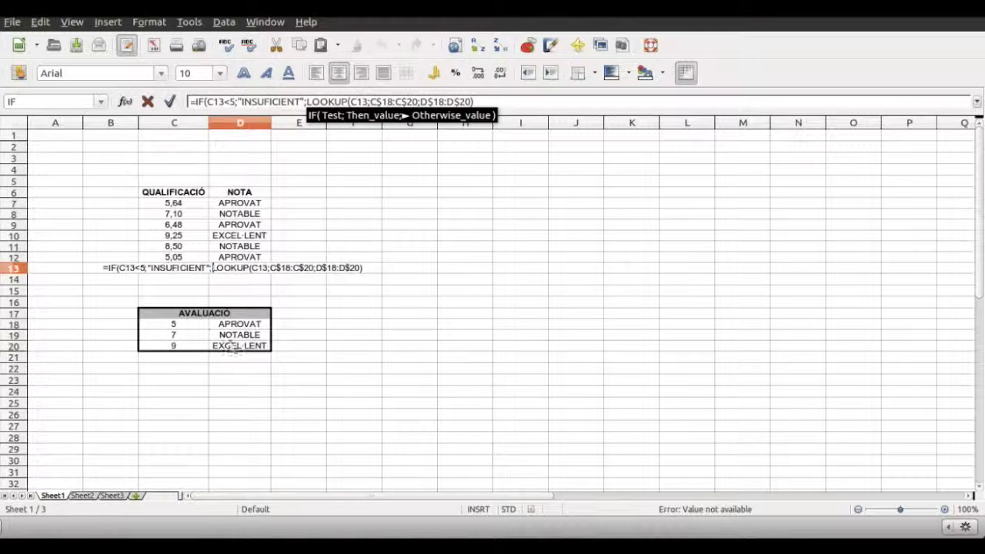
left_click(501, 100)
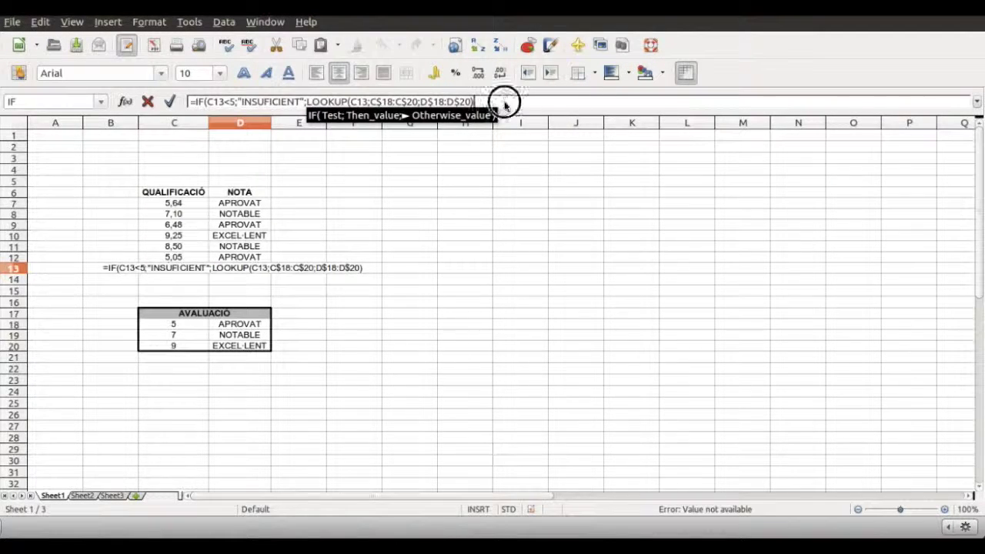
type(")")
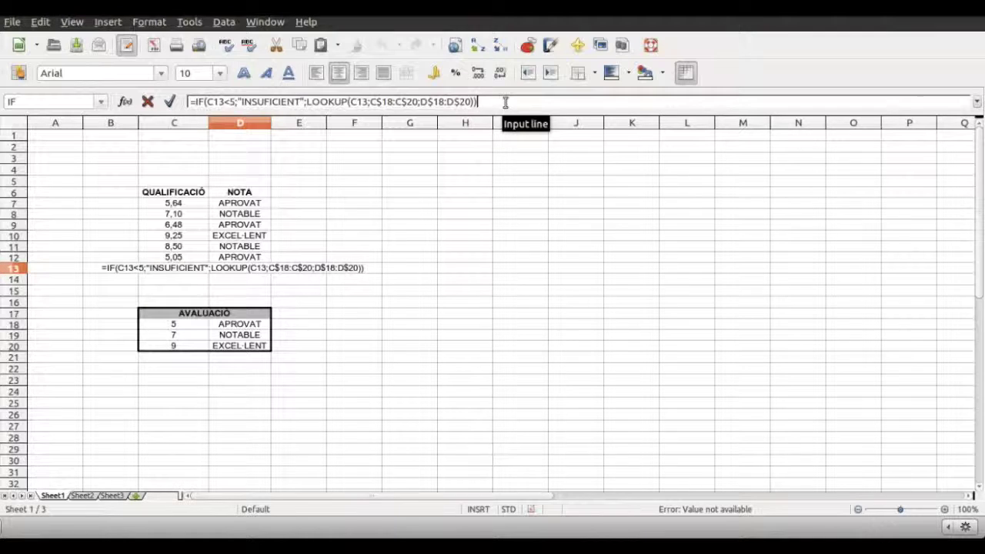
key("Return")
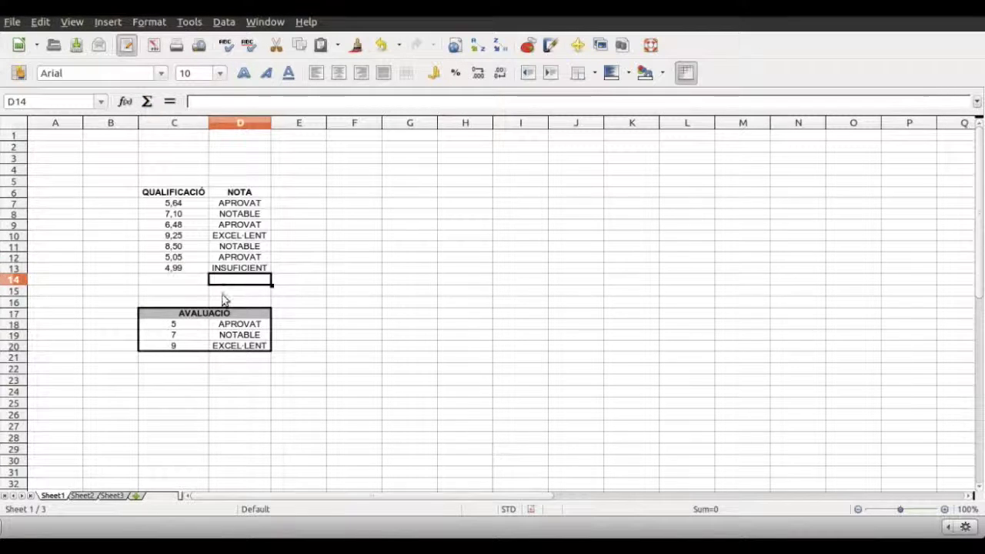
Fill the D13 IF formula up the NOTA column to D7 and inspect the copied formula in D12.
left_click(241, 269)
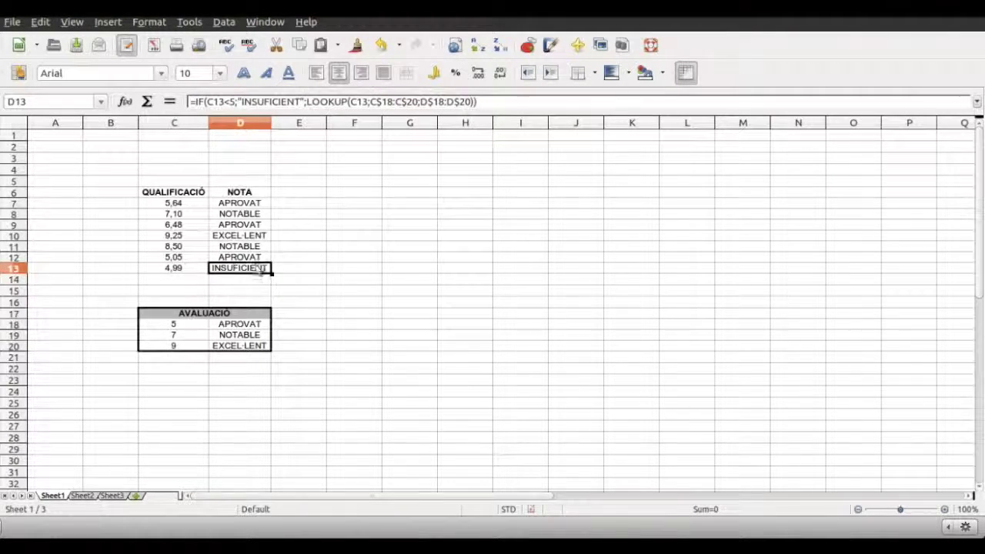
left_click_drag(271, 272, 260, 206)
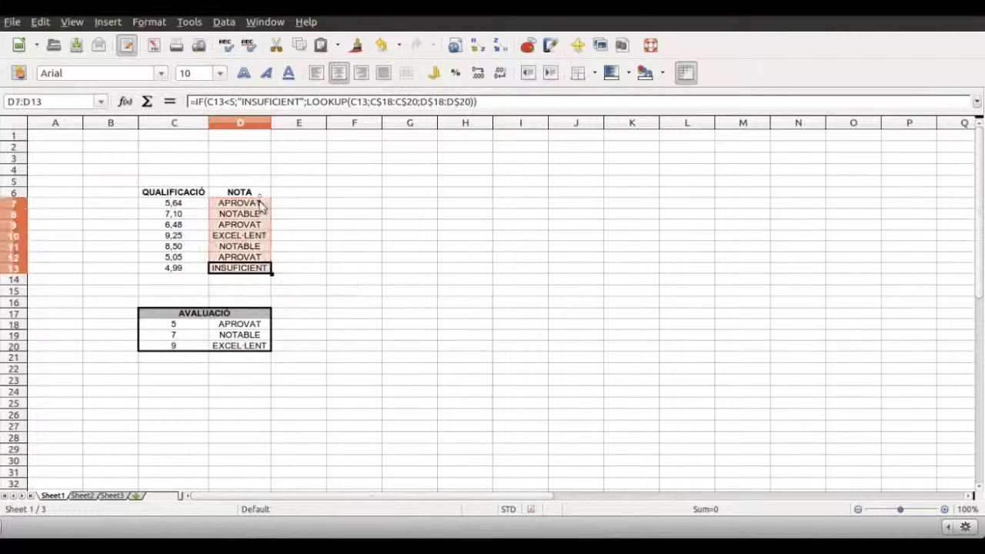
left_click(299, 234)
left_click(259, 259)
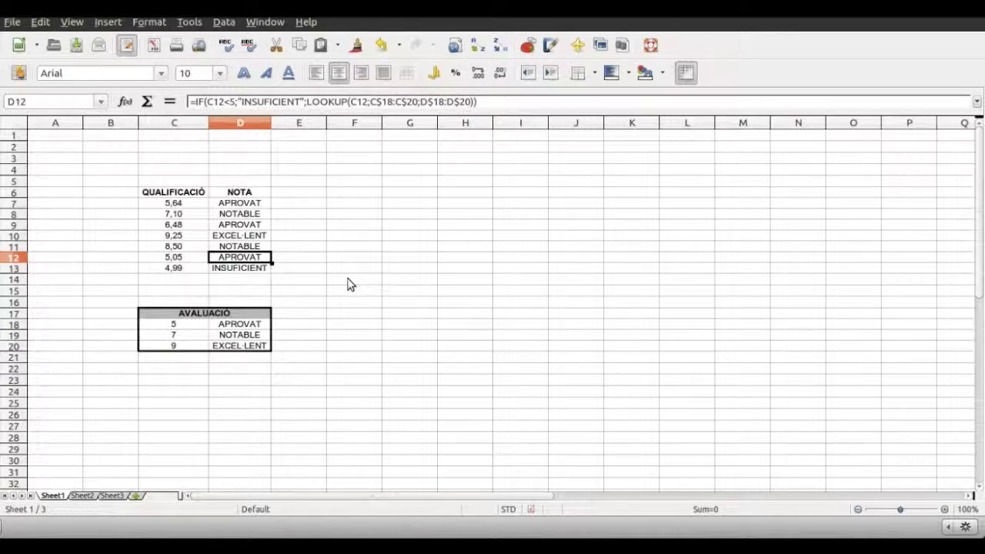
Change the grade in C11 to 2,1 and check its corresponding NOTA cell.
left_click(188, 249)
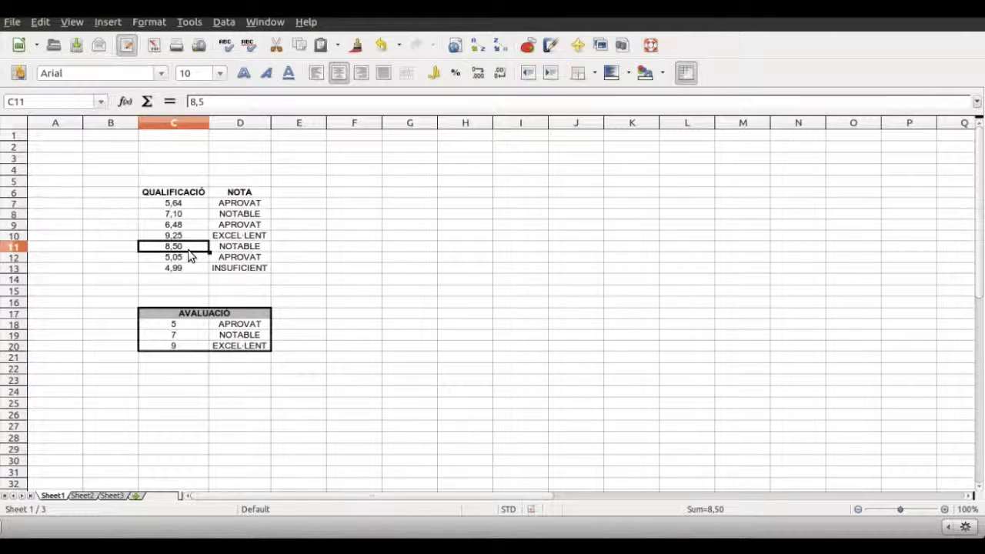
type("2,1")
key("Return")
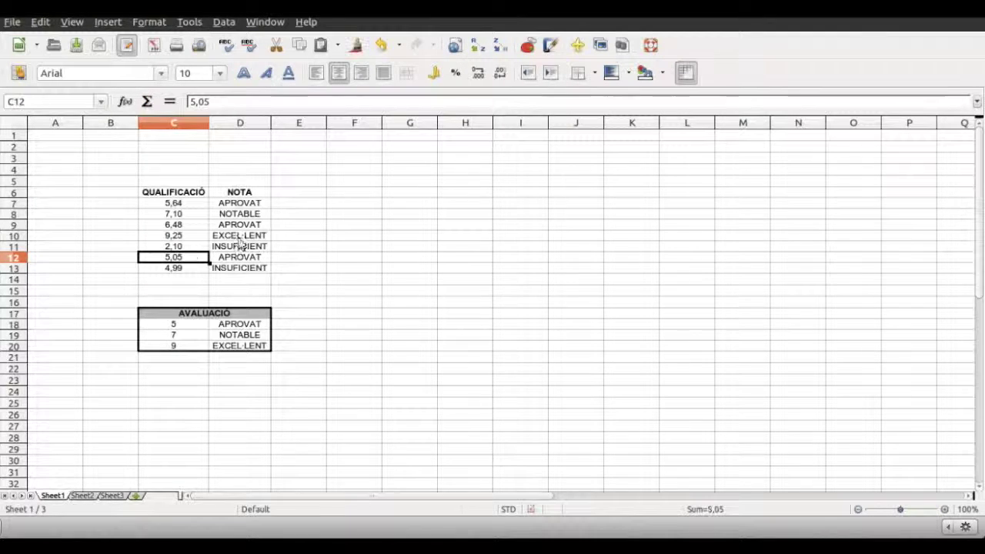
left_click(265, 247)
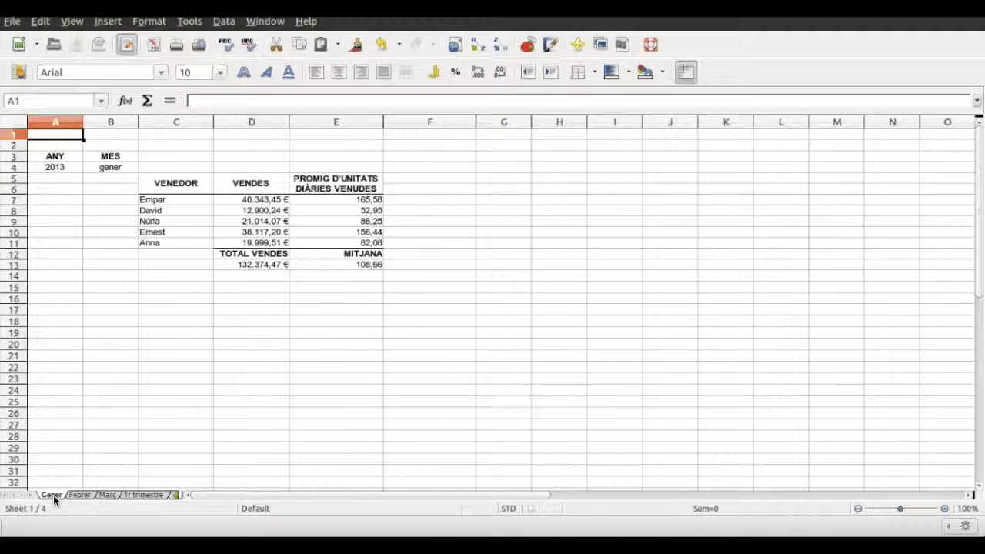
On the 1r trimestre sheet, enter =today() in B3 under DATA and save the workbook.
left_click(80, 495)
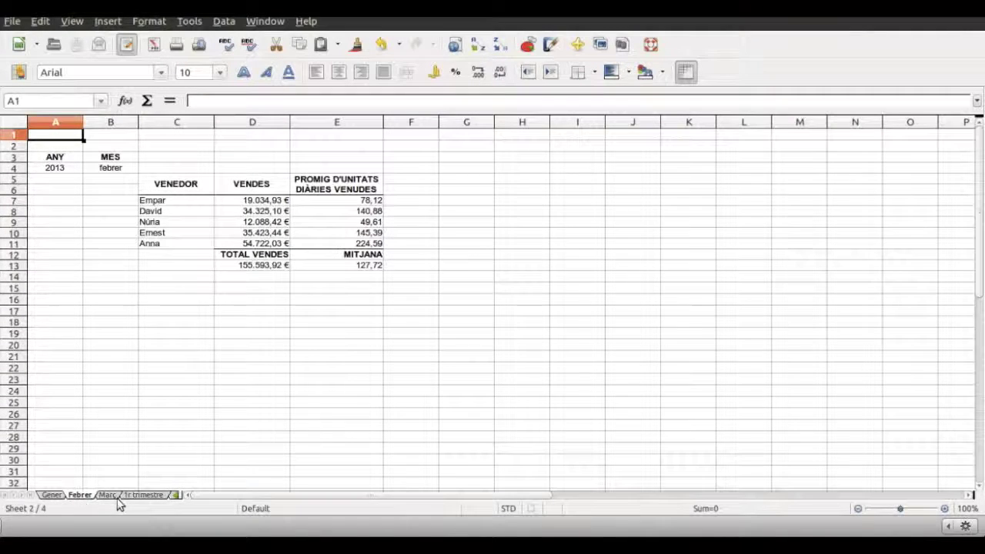
left_click(109, 497)
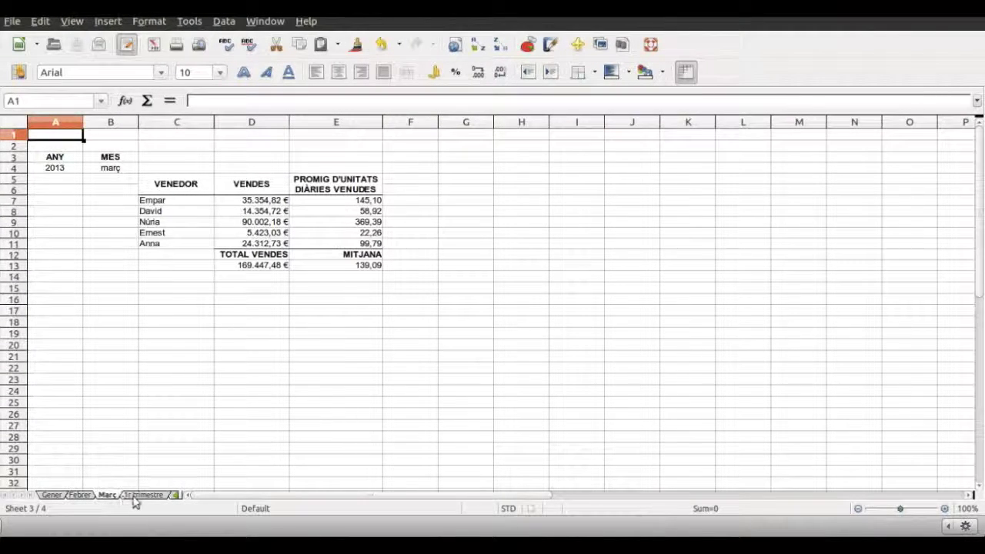
left_click(133, 496)
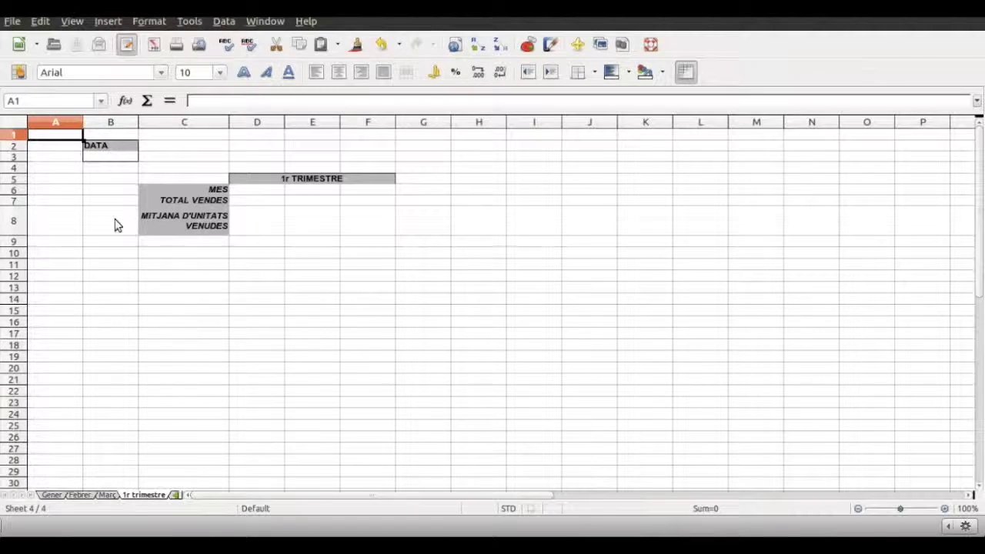
left_click(126, 162)
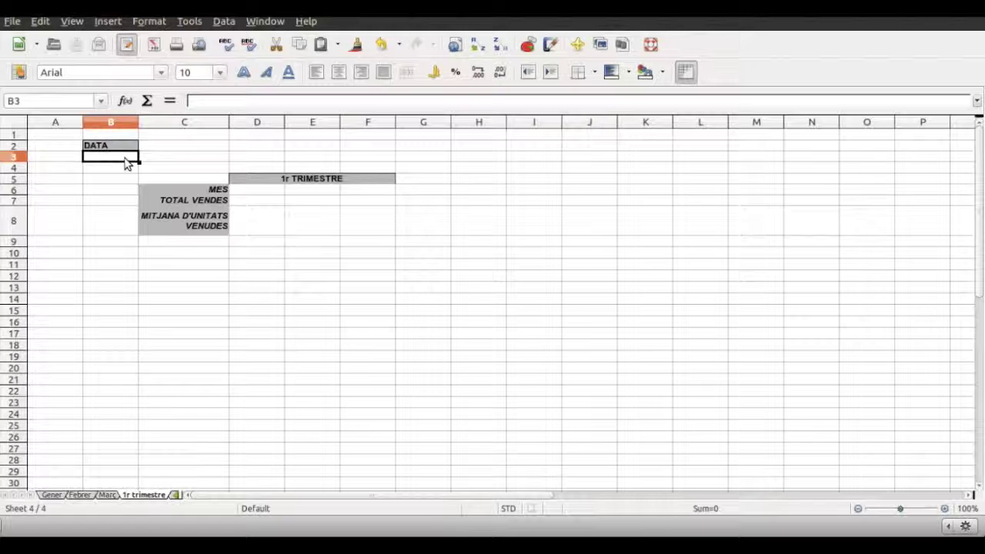
double_click(127, 163)
type("=")
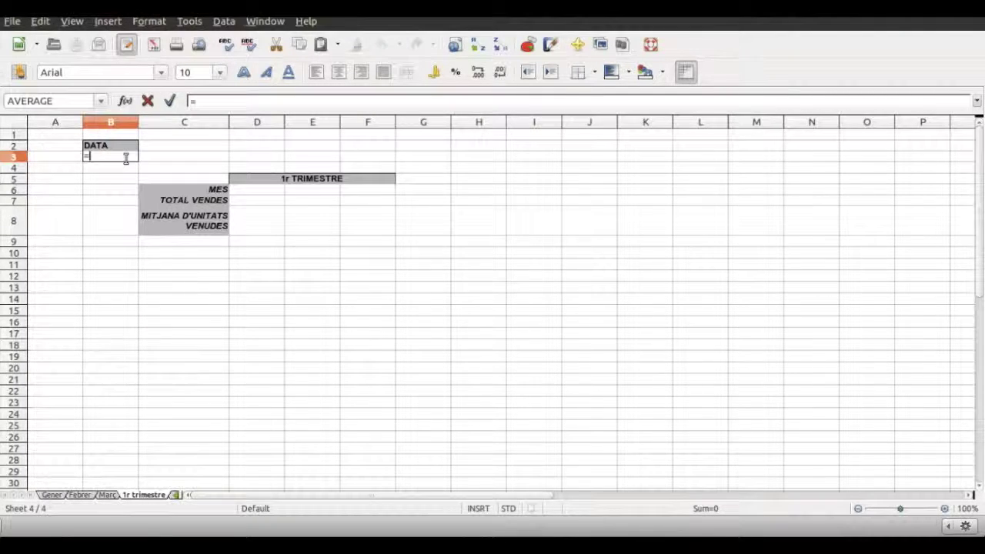
type("today(")
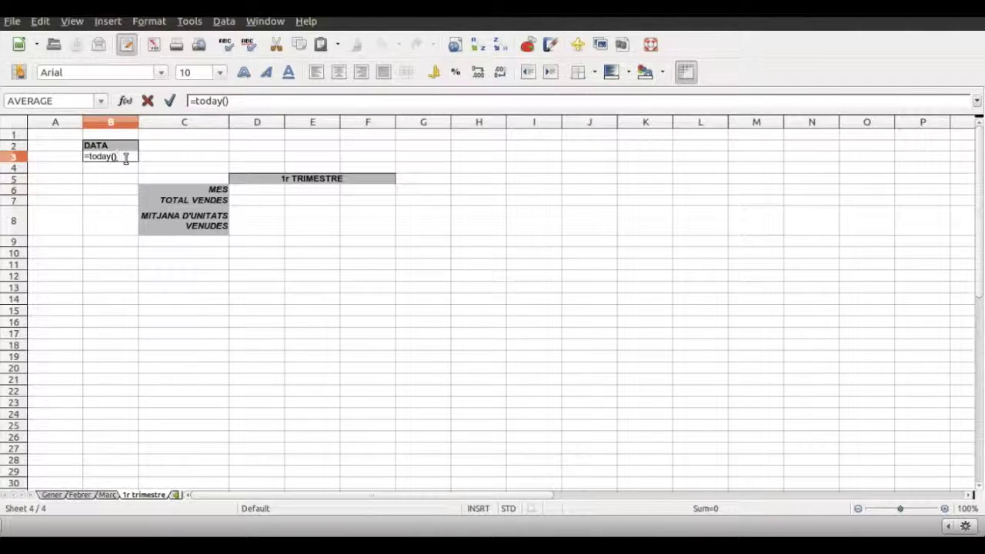
key("Return")
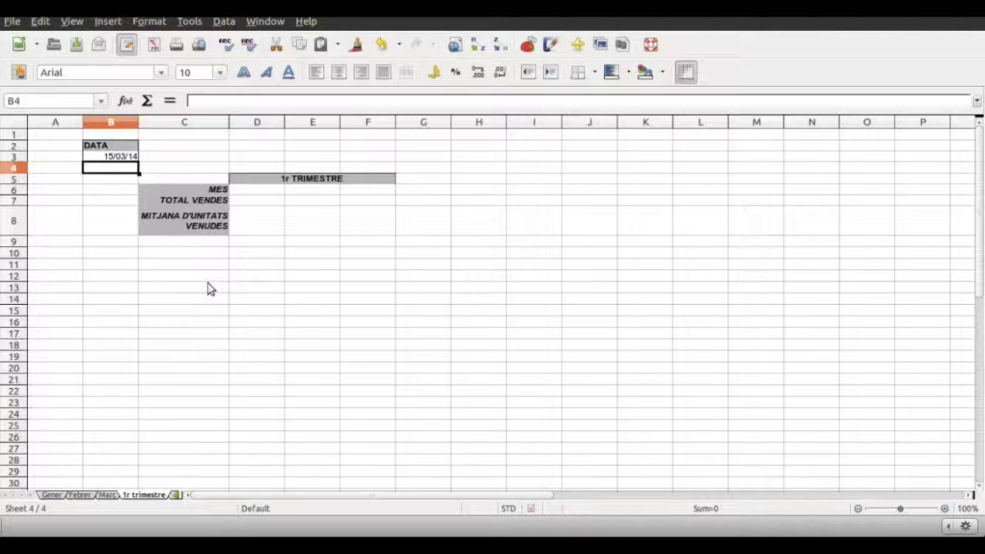
key("ctrl+s")
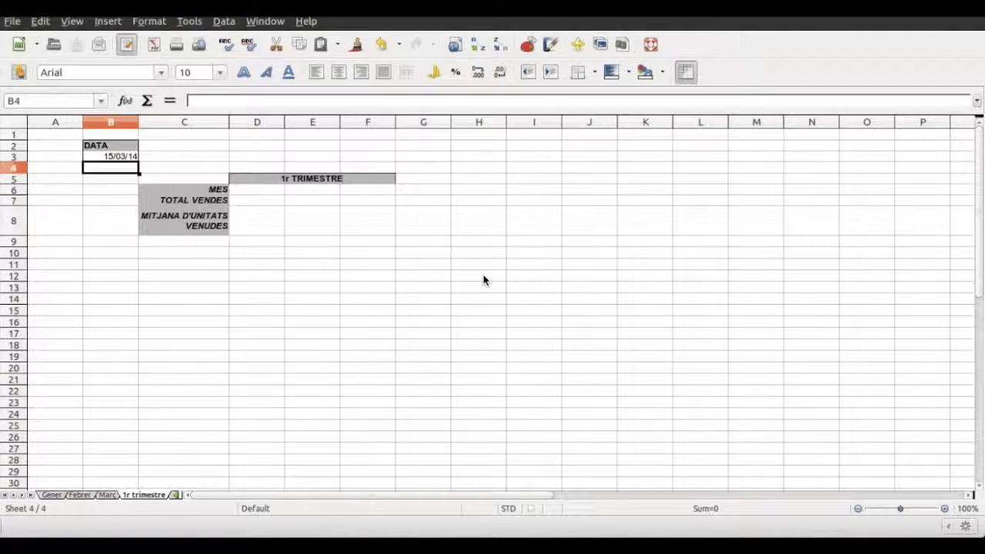
Link D6 in the MES row of the 1r trimestre sheet to the month cell with =Gener.B4.
left_click(262, 193)
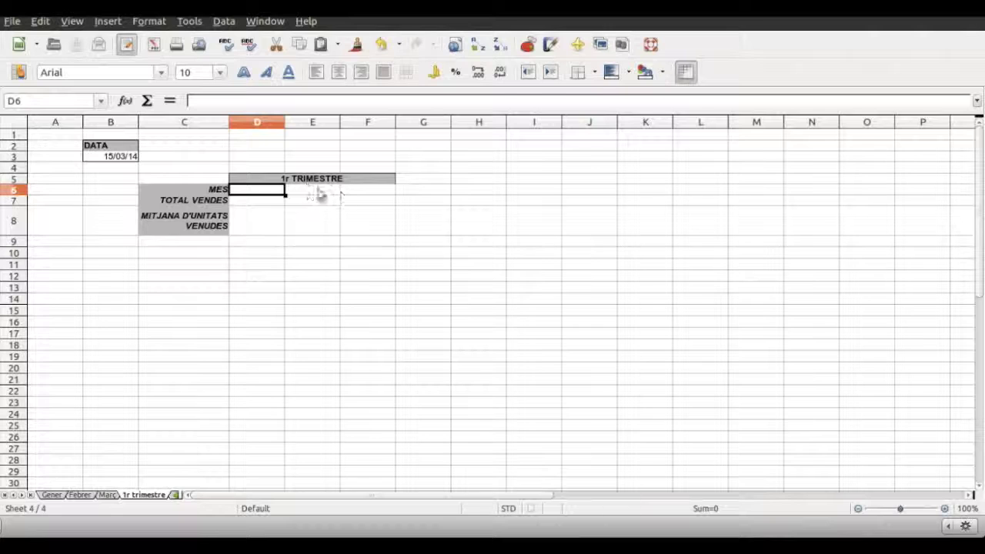
left_click(53, 495)
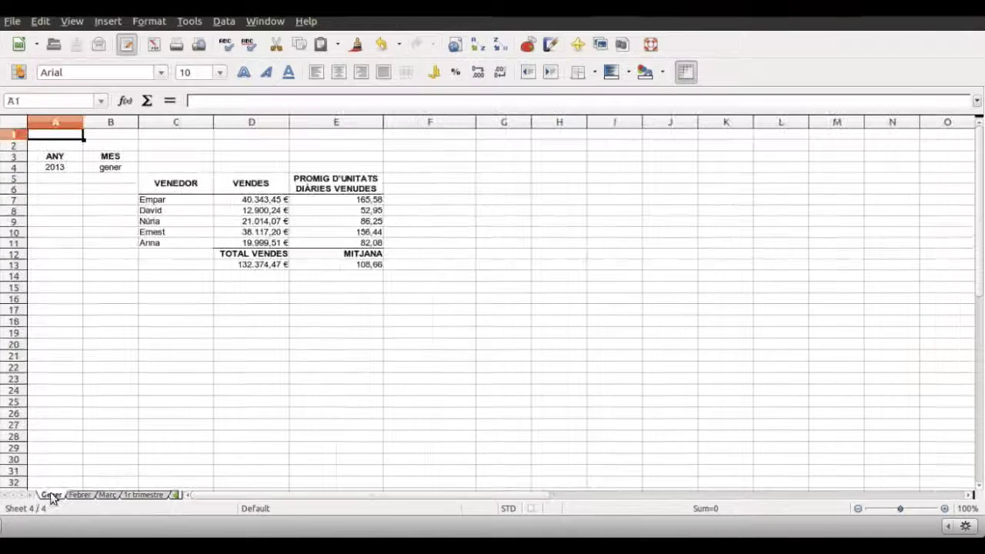
left_click(79, 495)
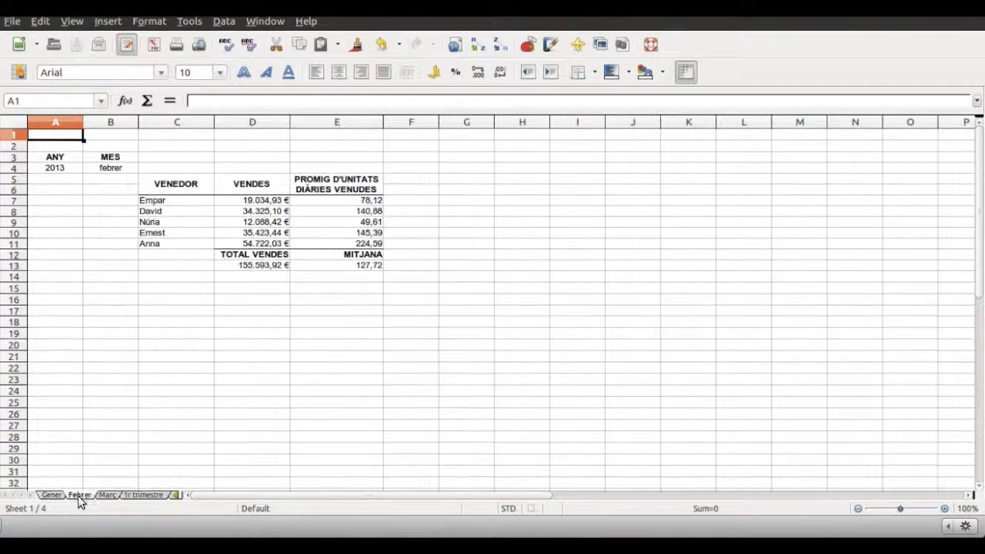
left_click(106, 496)
left_click(145, 496)
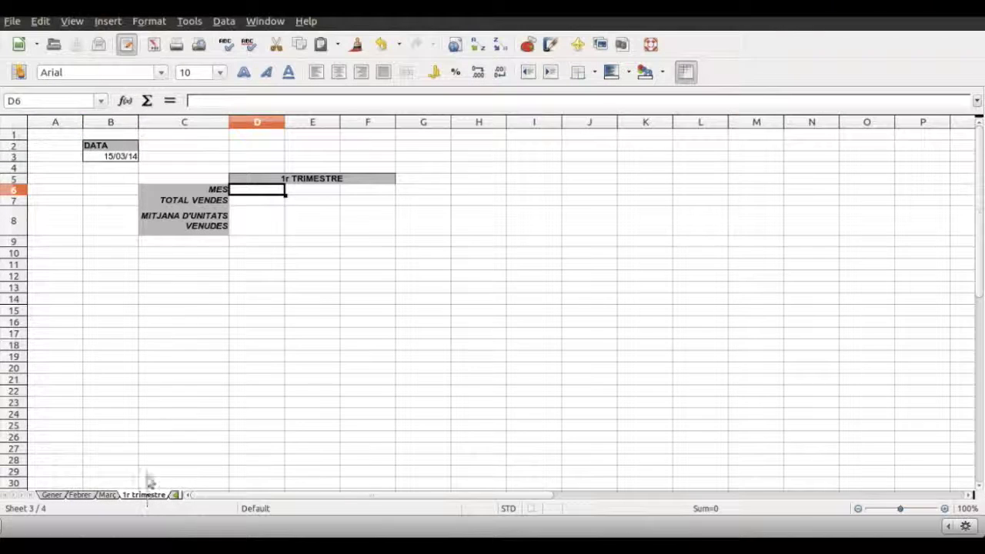
type("=")
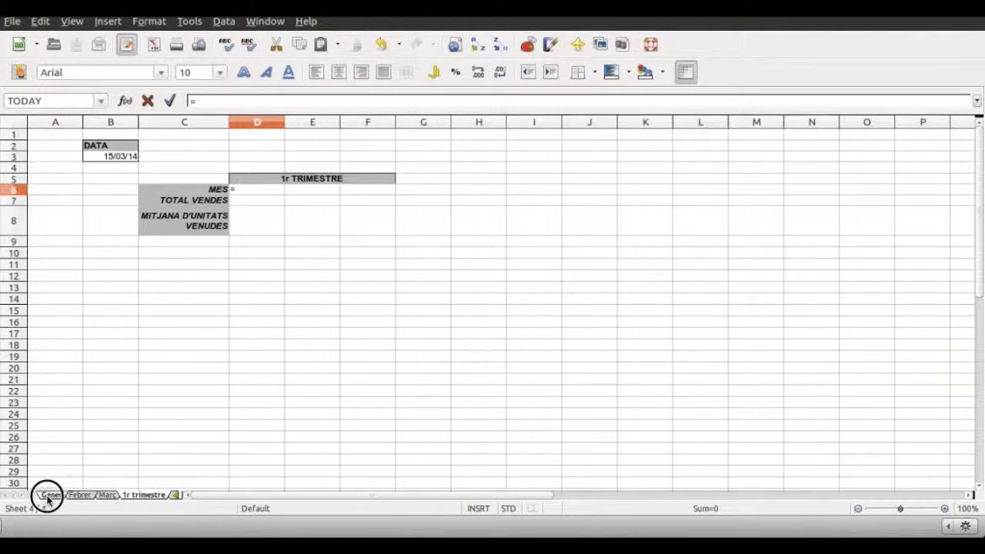
left_click(50, 496)
left_click(119, 175)
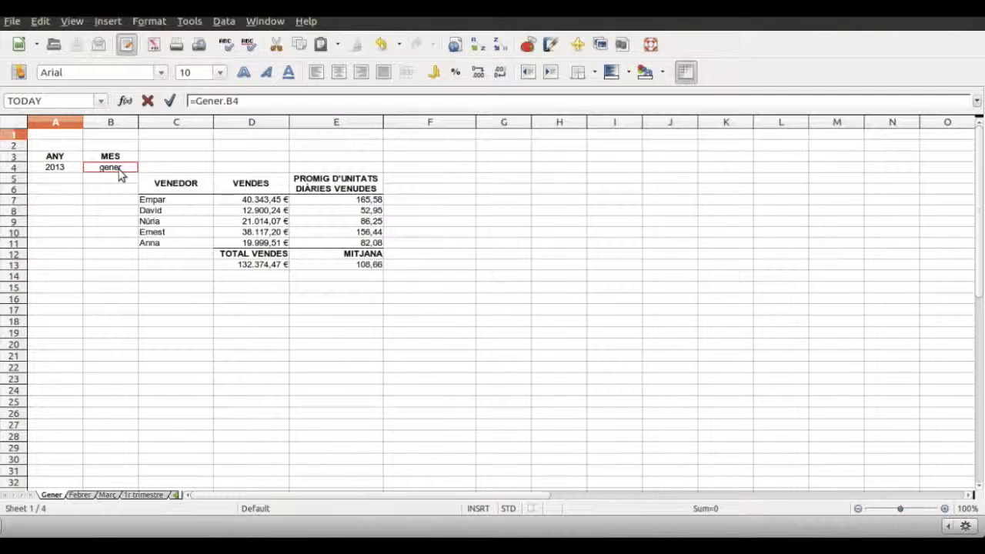
key("Return")
left_click(250, 193)
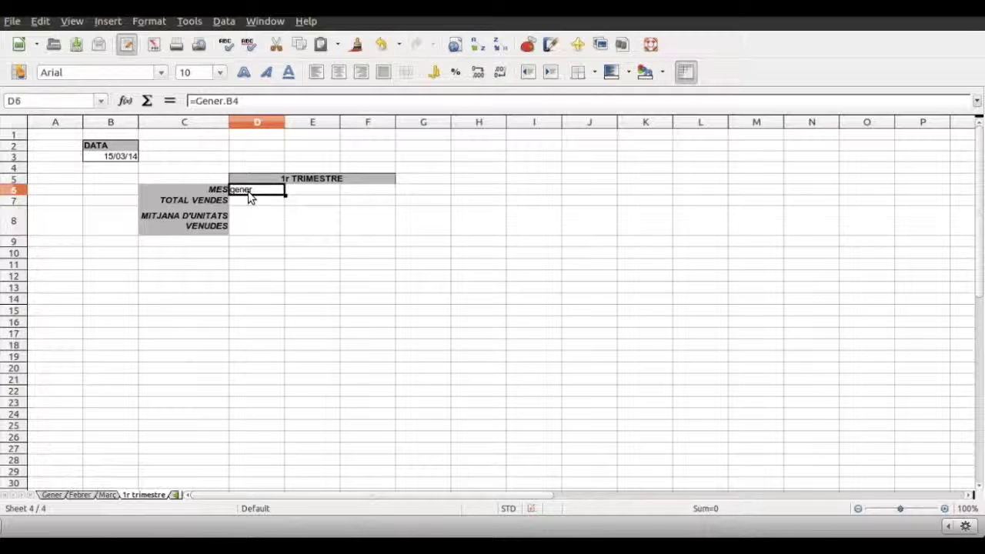
On the Gener sheet, set the month cell B4 to 4 and check the linked cell on the 1r trimestre sheet.
left_click(51, 495)
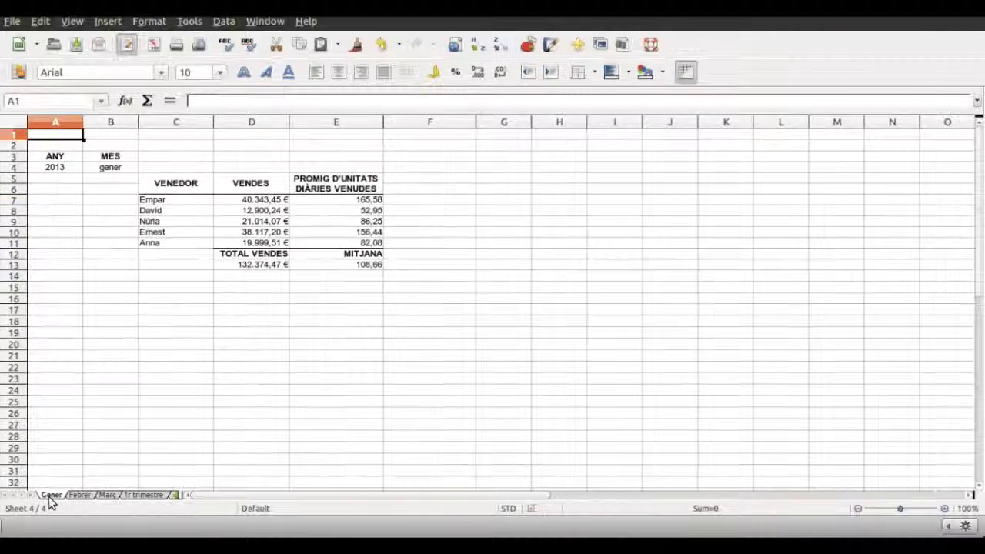
left_click(112, 166)
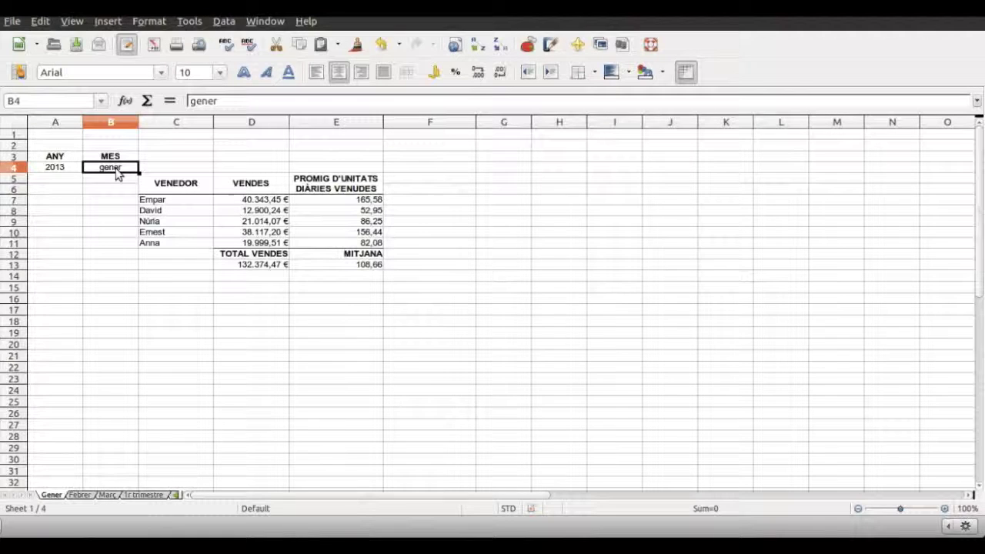
type("4")
key("Return")
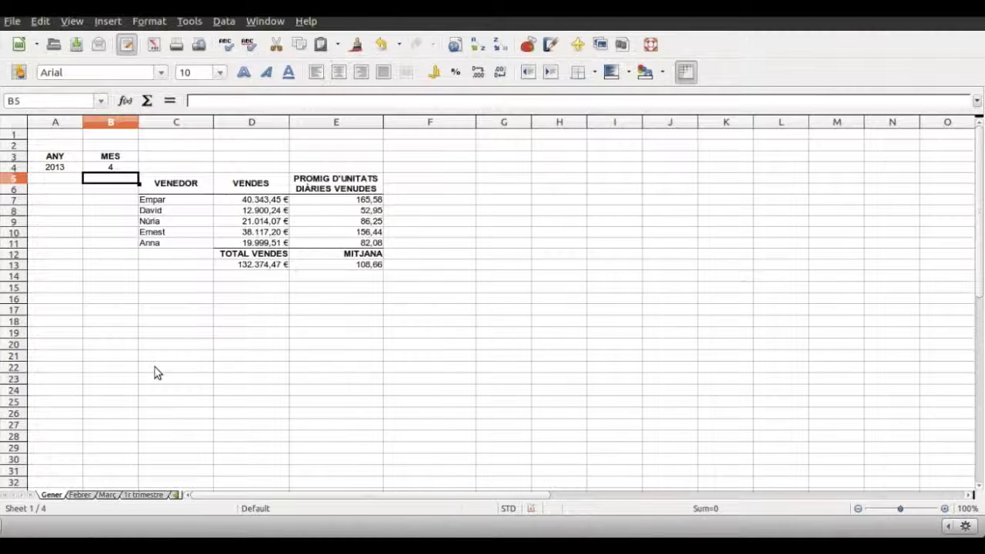
left_click(146, 497)
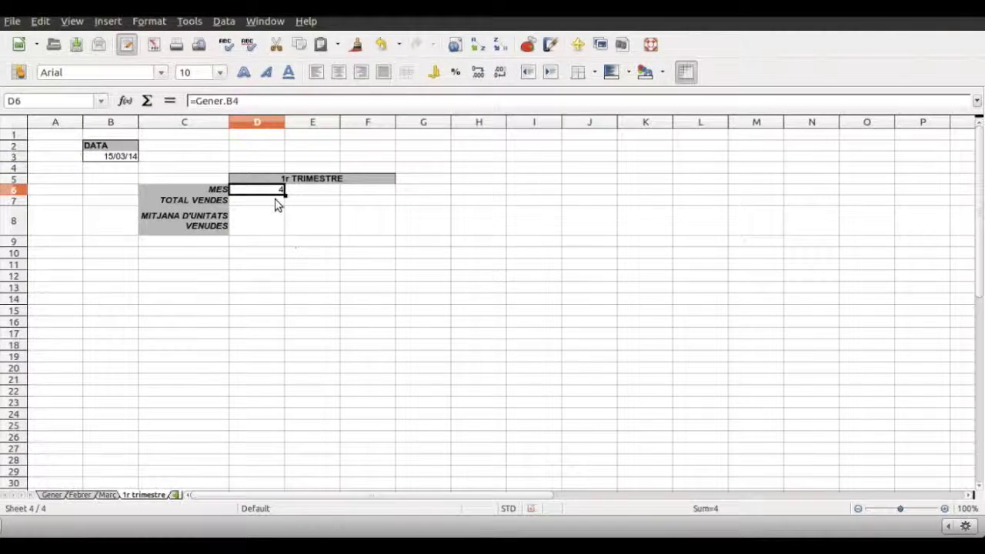
Restore the month text in B4 of the Gener sheet to gener.
left_click(50, 495)
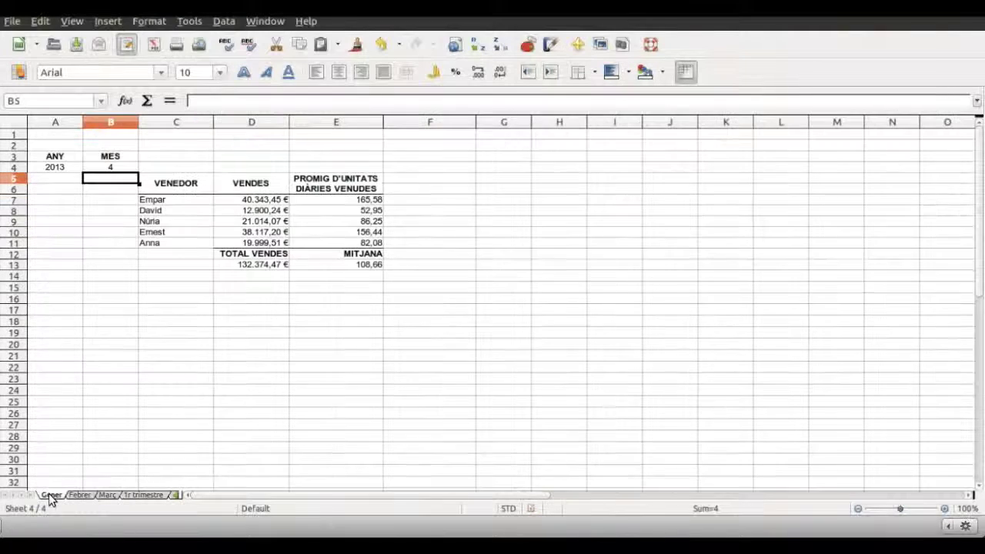
left_click(117, 169)
type("gene")
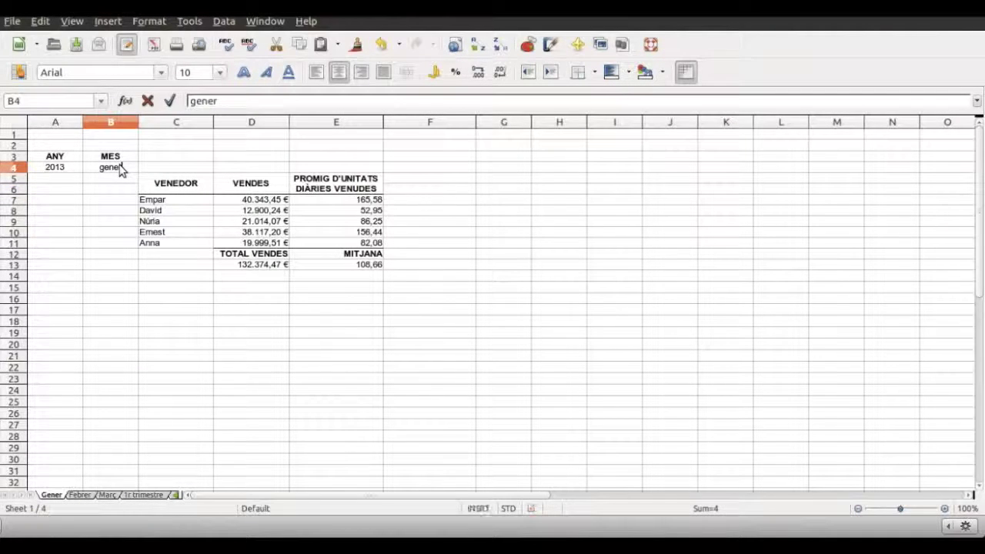
type("r")
key("Return")
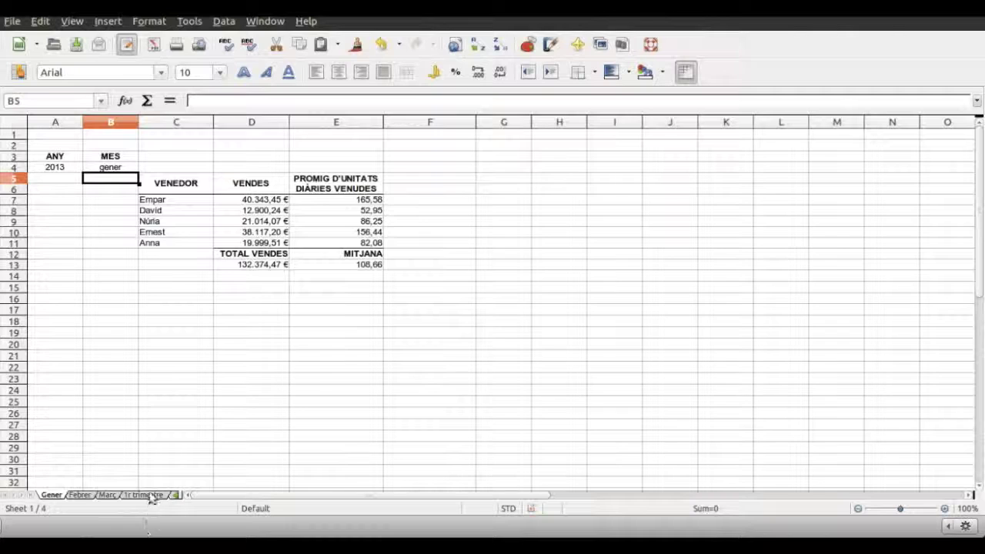
On the 1r trimestre sheet, link E6 in the MES row to the February month cell with =Febrer.B4.
left_click(146, 495)
left_click(323, 193)
type("=")
left_click(80, 495)
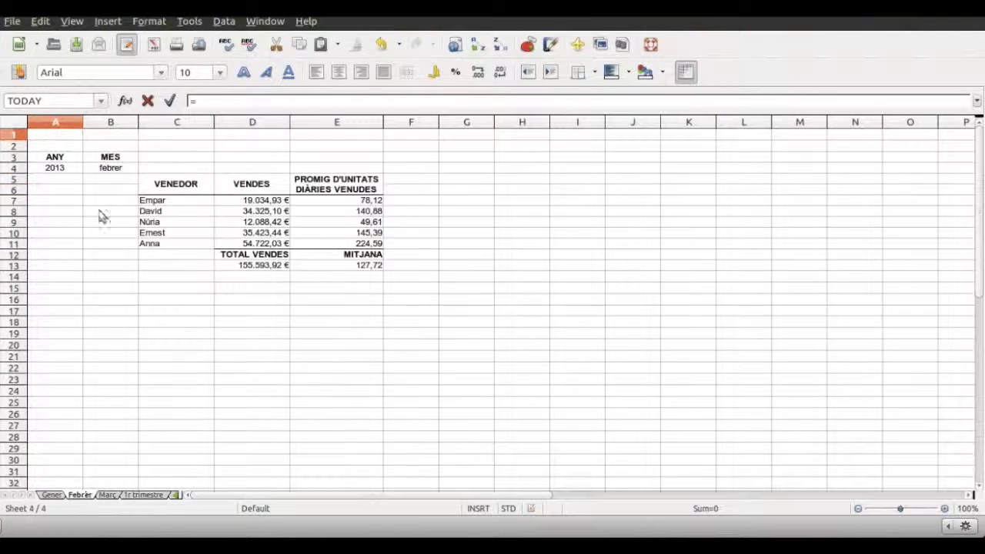
left_click(119, 168)
key("Return")
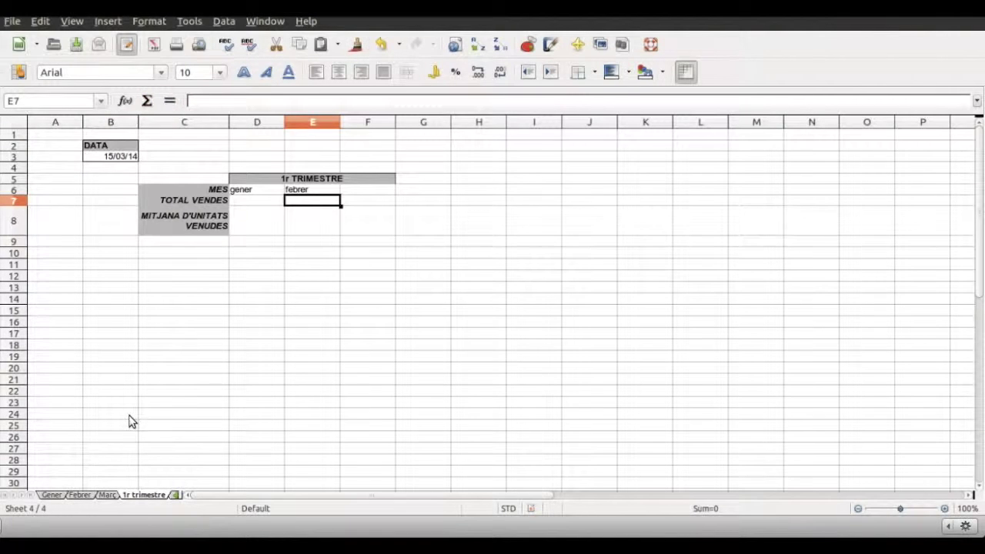
Link F6 in the MES row of the 1r trimestre sheet to the March month cell with =Març.B4.
left_click(105, 495)
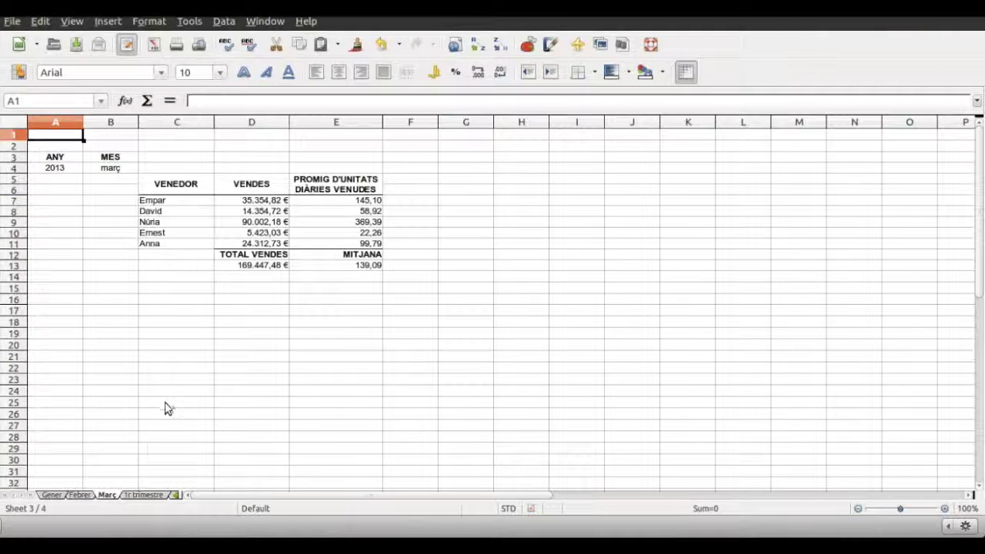
left_click(146, 495)
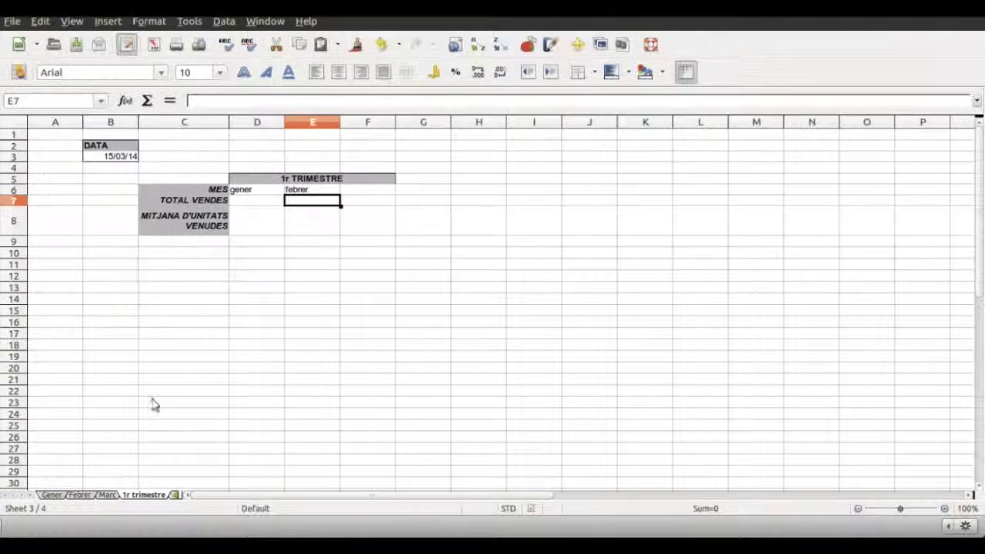
left_click(349, 193)
type("=")
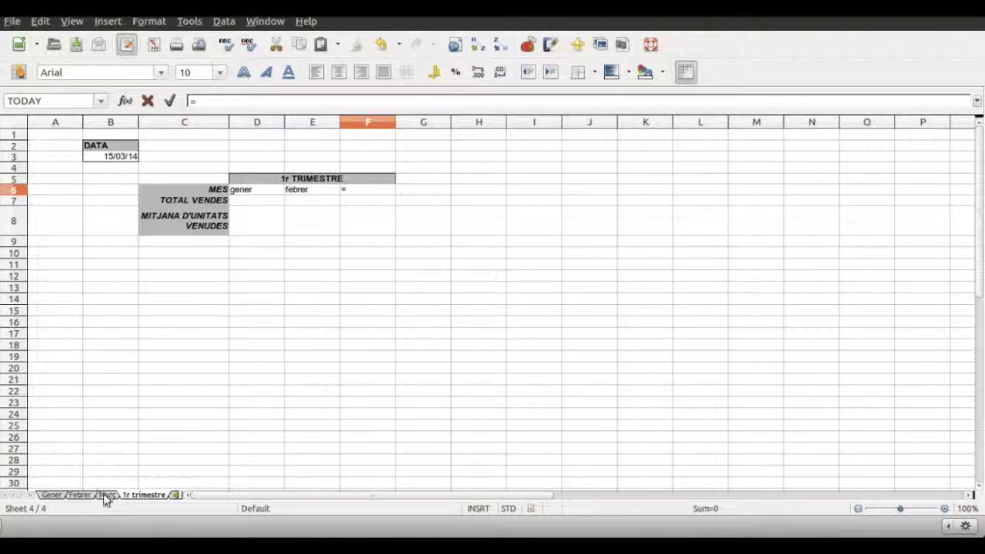
left_click(106, 495)
left_click(124, 169)
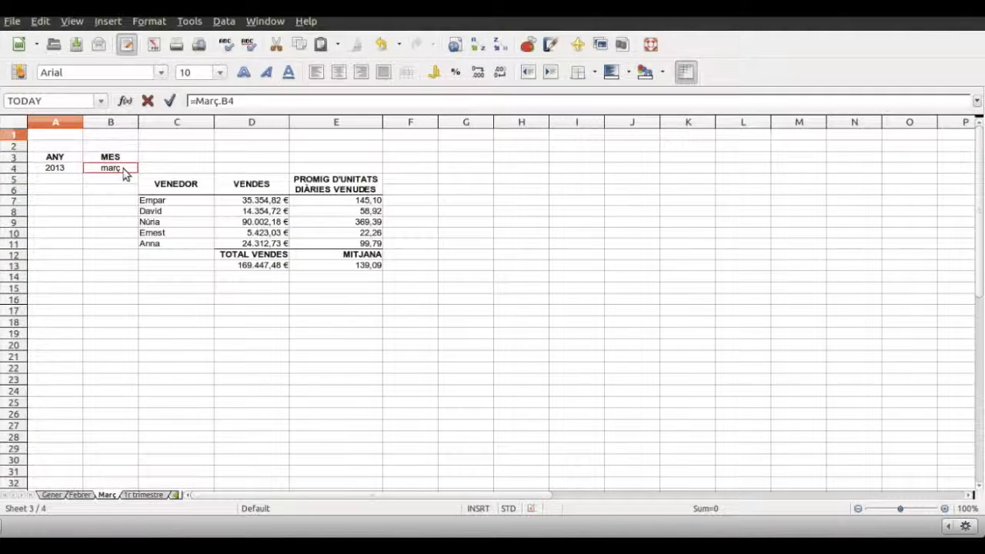
key("Return")
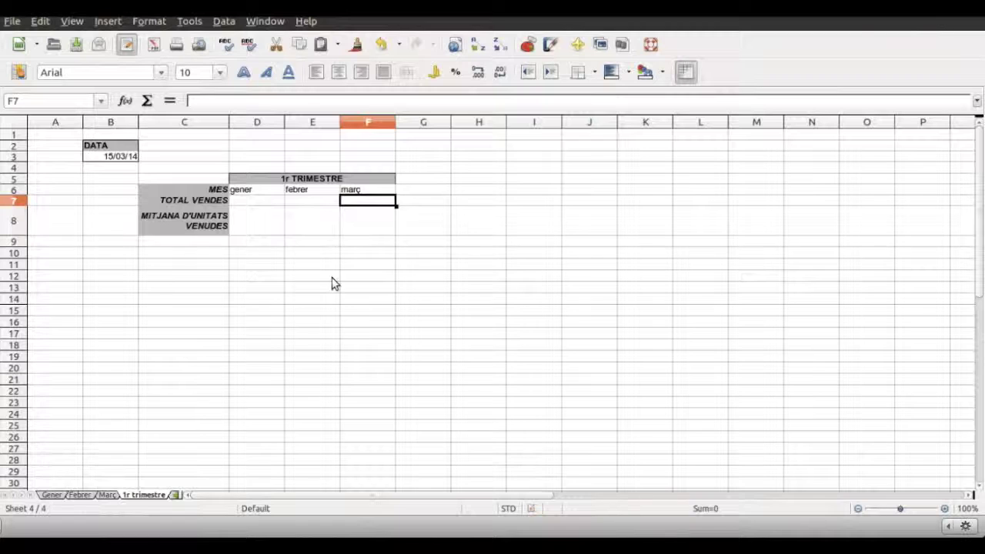
Wrap the reference in D6 in the UPPER function so the formula reads =upper(Gener.B4).
left_click(259, 192)
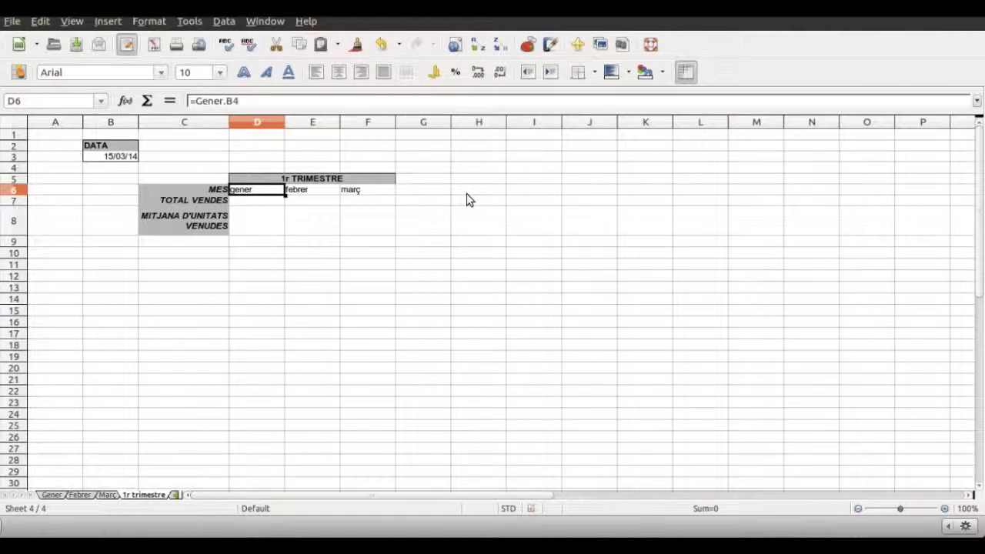
left_click(198, 102)
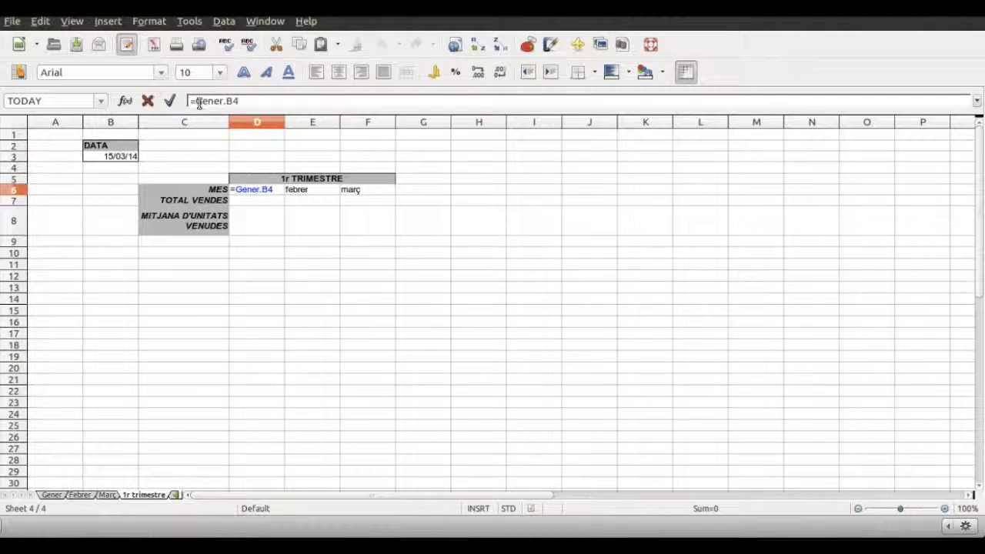
type("upper")
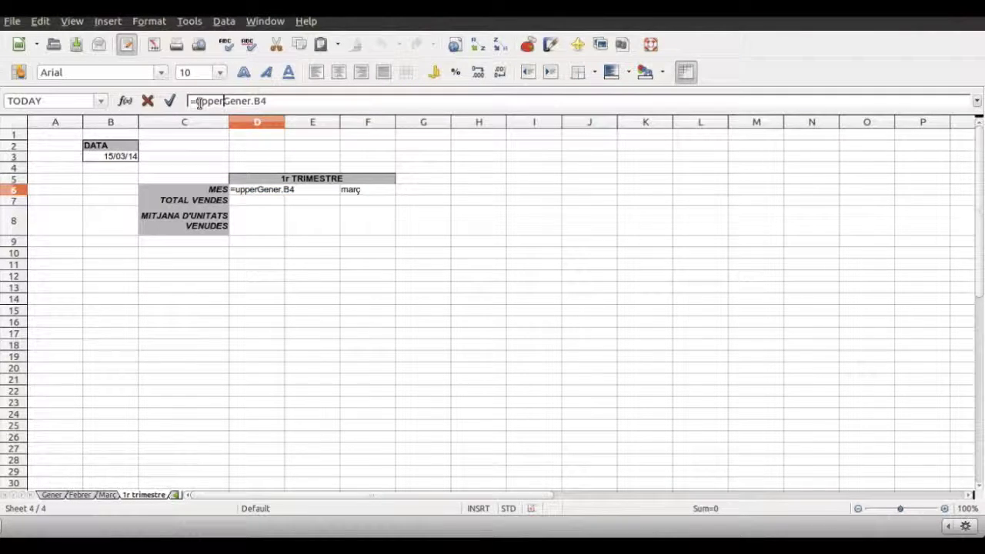
type("(")
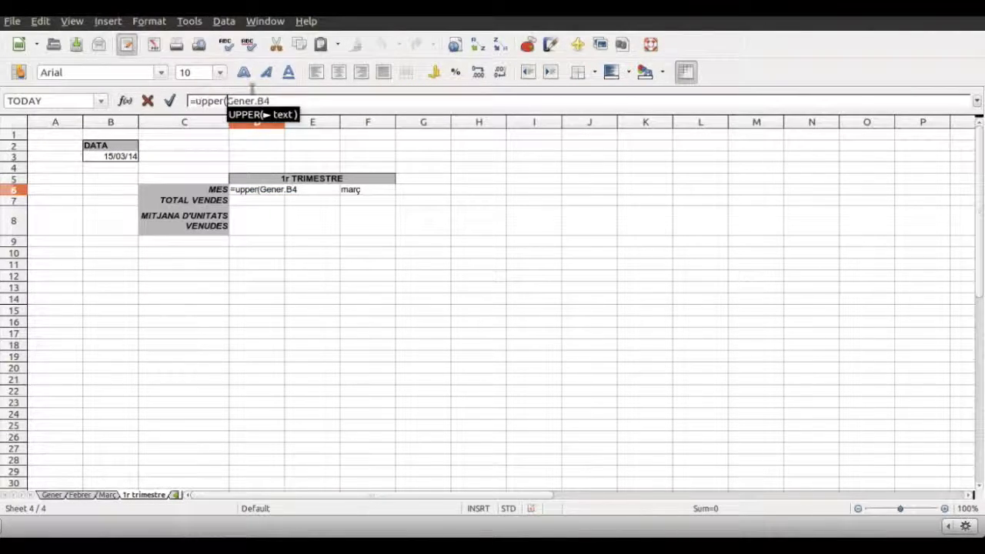
left_click(300, 99)
type(")")
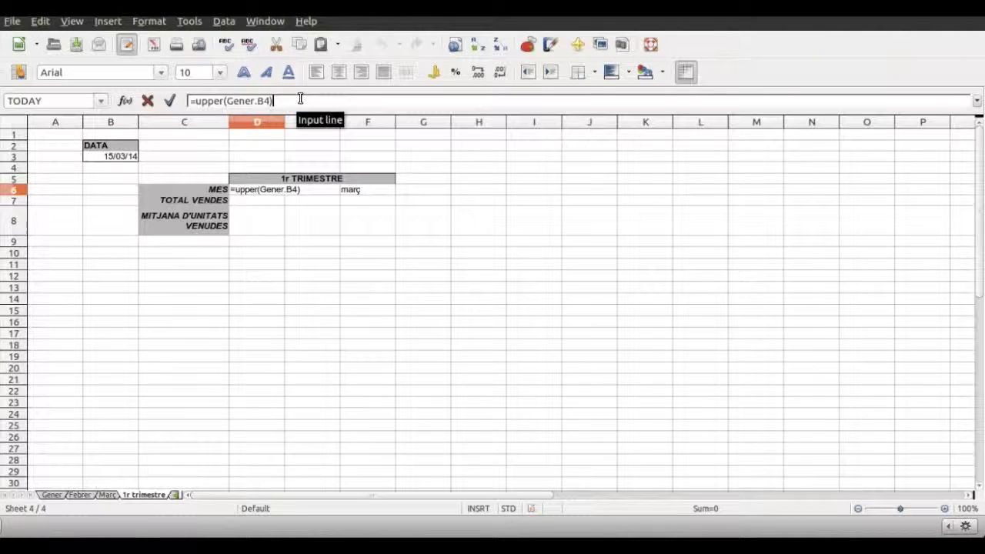
key("Return")
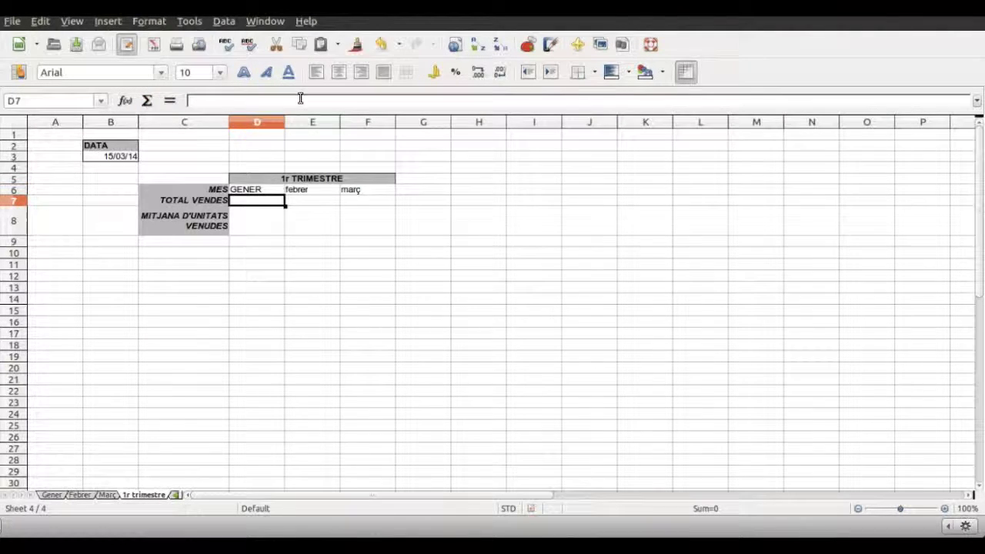
Edit the E6 formula to =upper(Febrer.B4) to show the February month name in capitals.
left_click(324, 191)
left_click(194, 101)
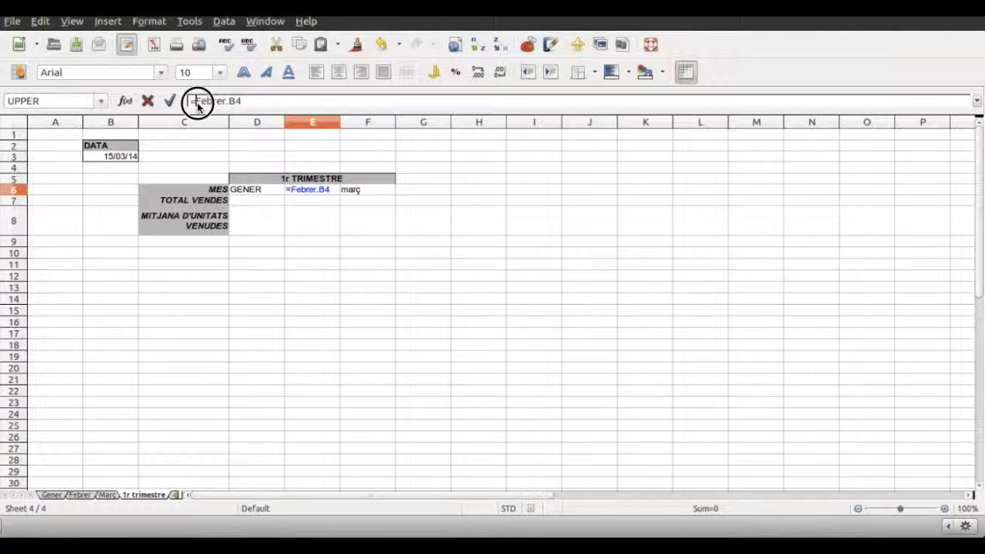
type("upper(")
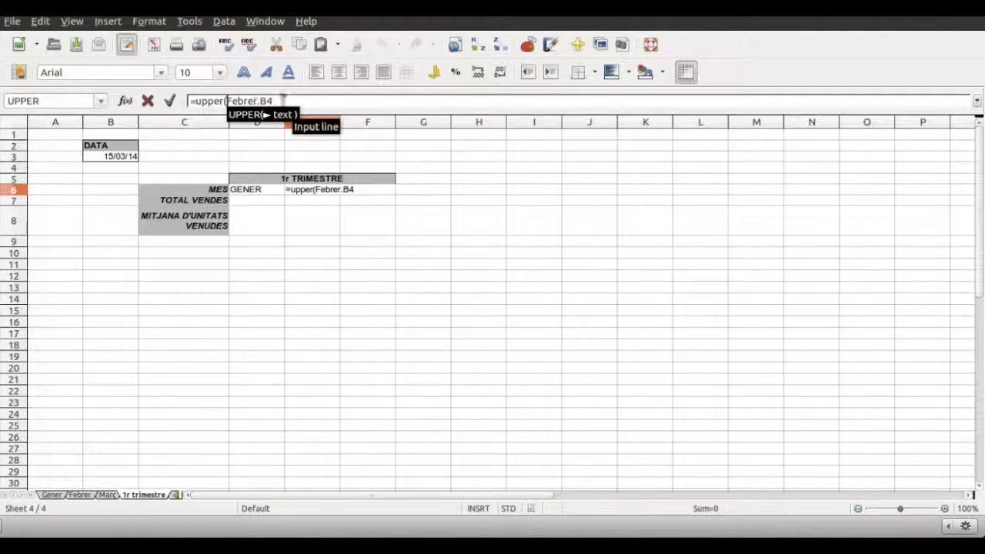
left_click(285, 101)
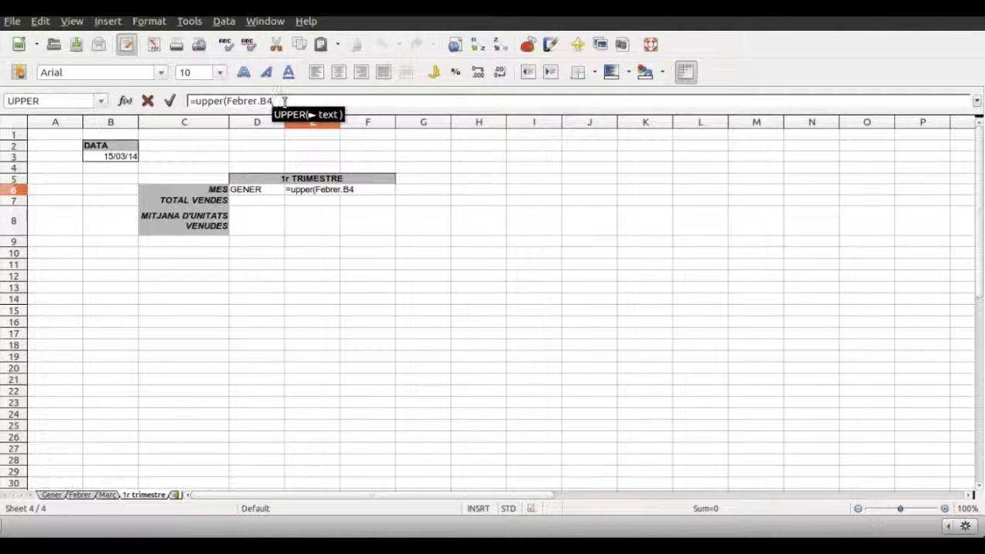
type(")")
key("Return")
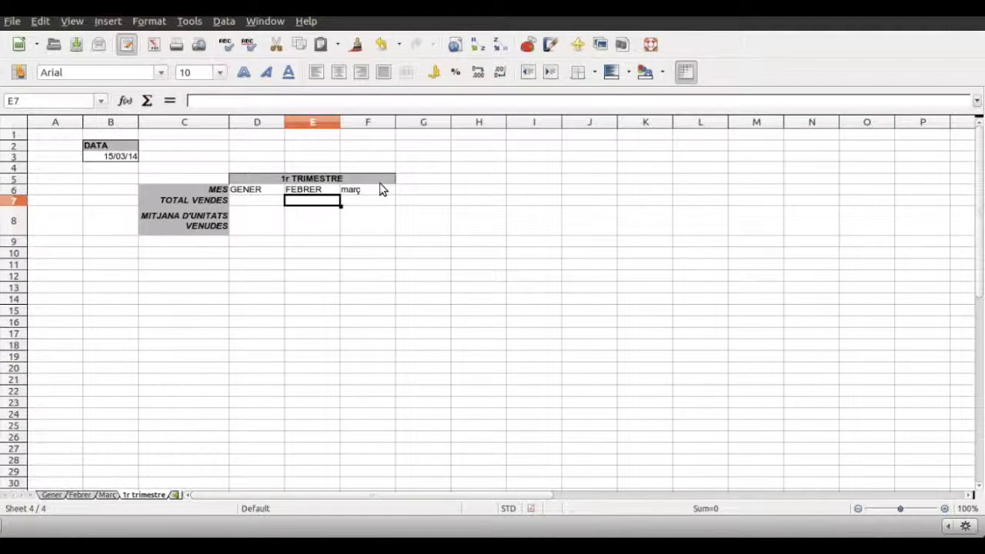
Edit the F6 formula to =upper(Març.B4) to show the March month name in capitals.
left_click(380, 193)
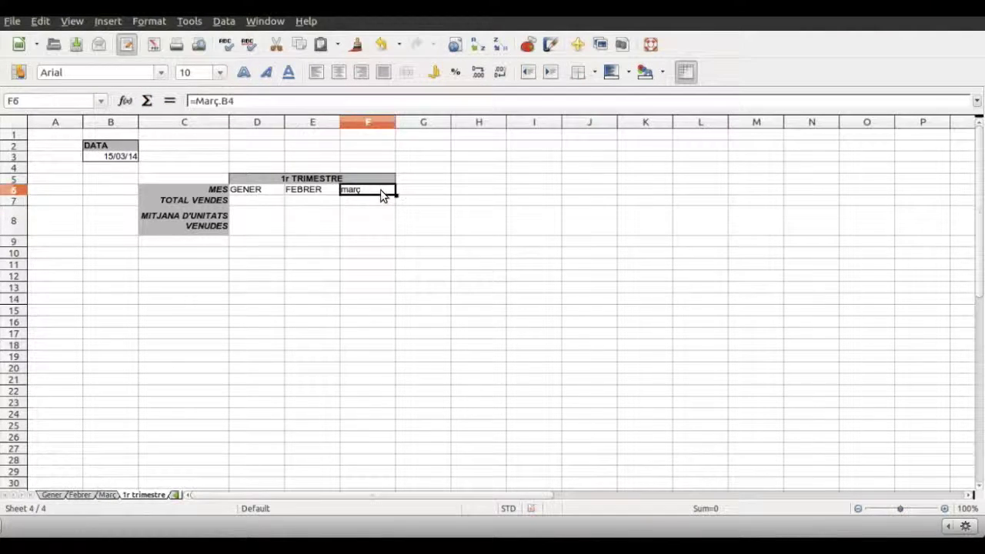
left_click(195, 101)
type("upper(")
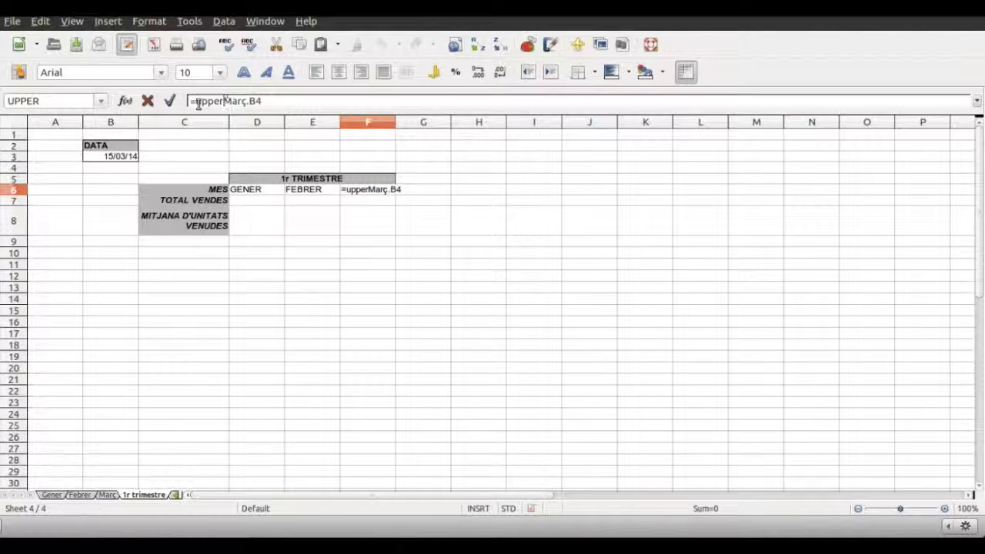
key("Right")
key("Right")
key("Right")
key("Right")
key("Right")
key("Right")
key("Right")
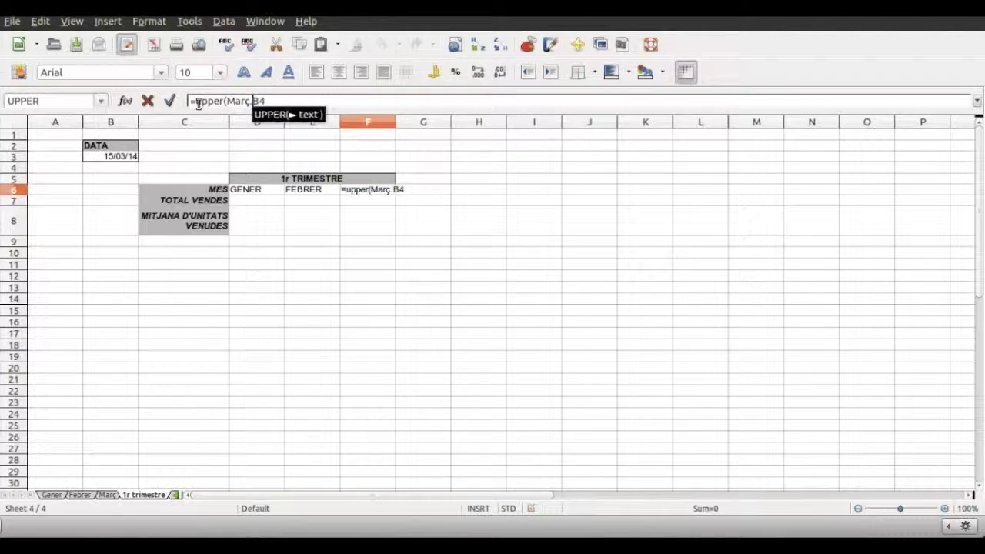
type(")")
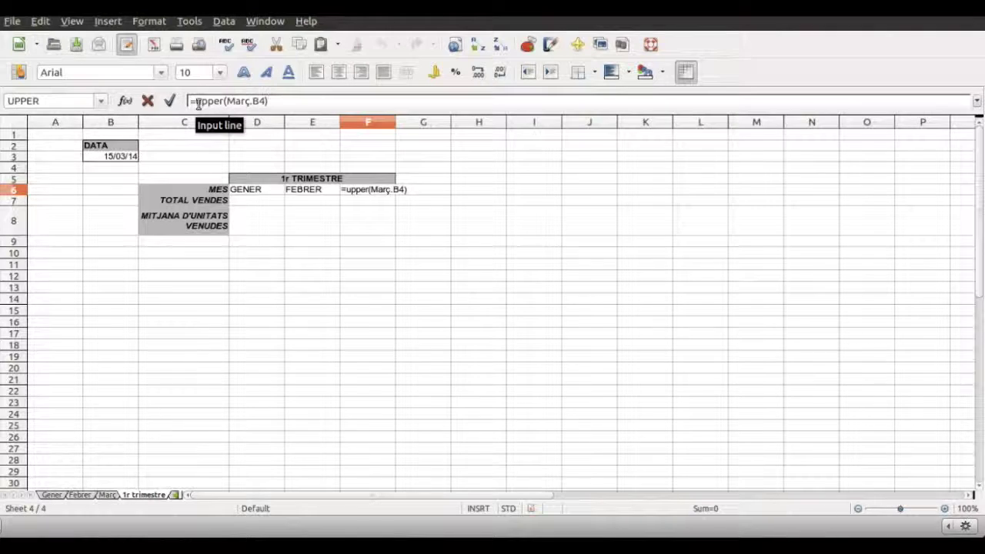
key("Return")
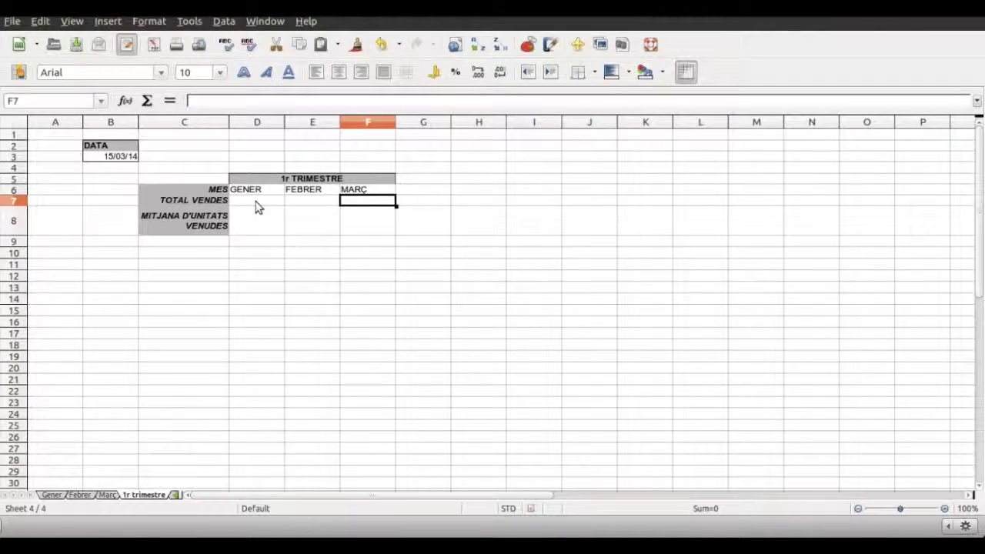
Link D7 in the TOTAL VENDES row to January's sales total with =Gener.D13.
left_click(258, 207)
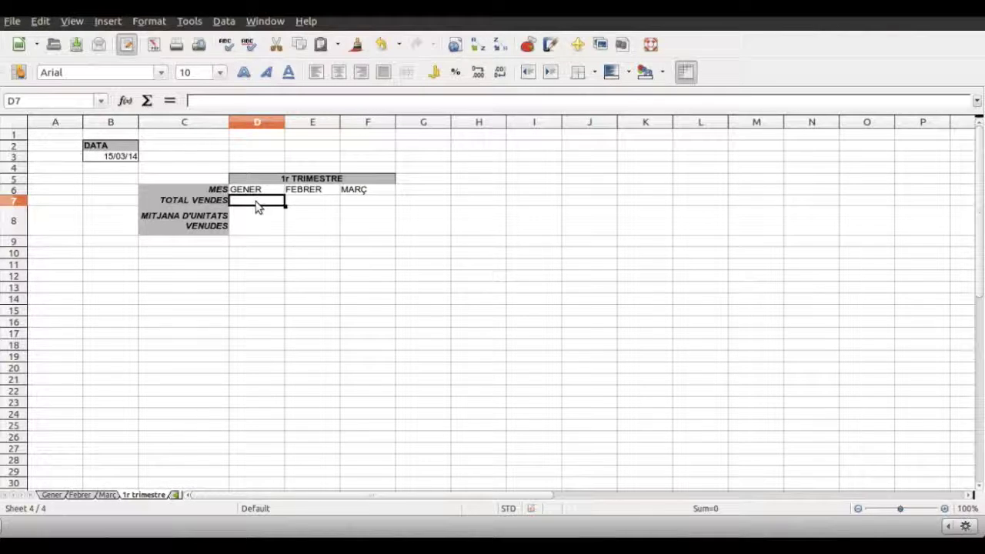
type("=")
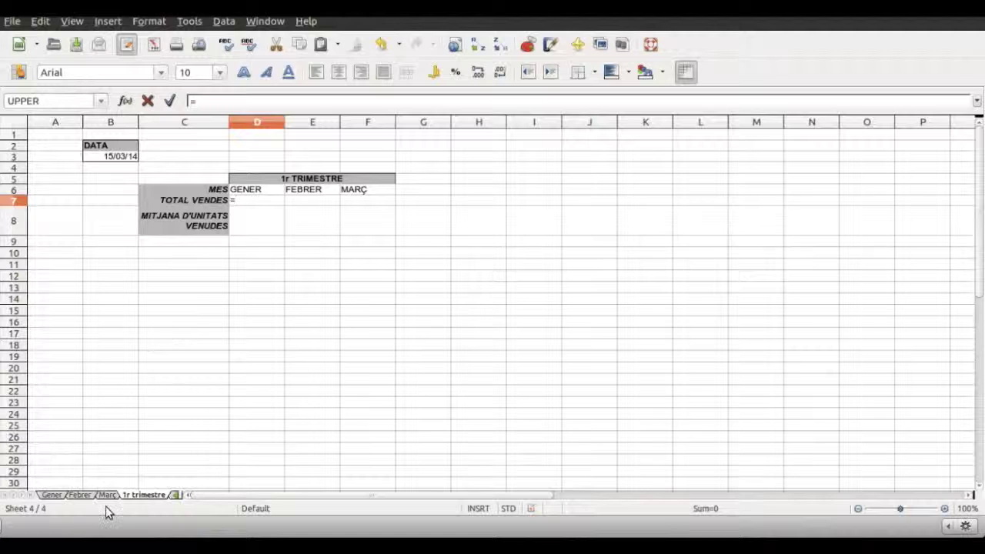
left_click(51, 495)
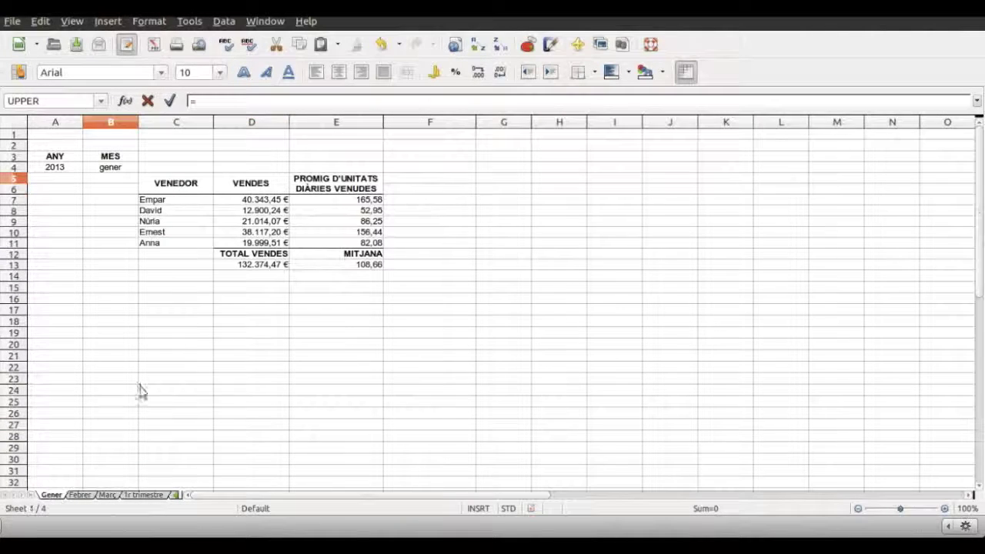
left_click(271, 265)
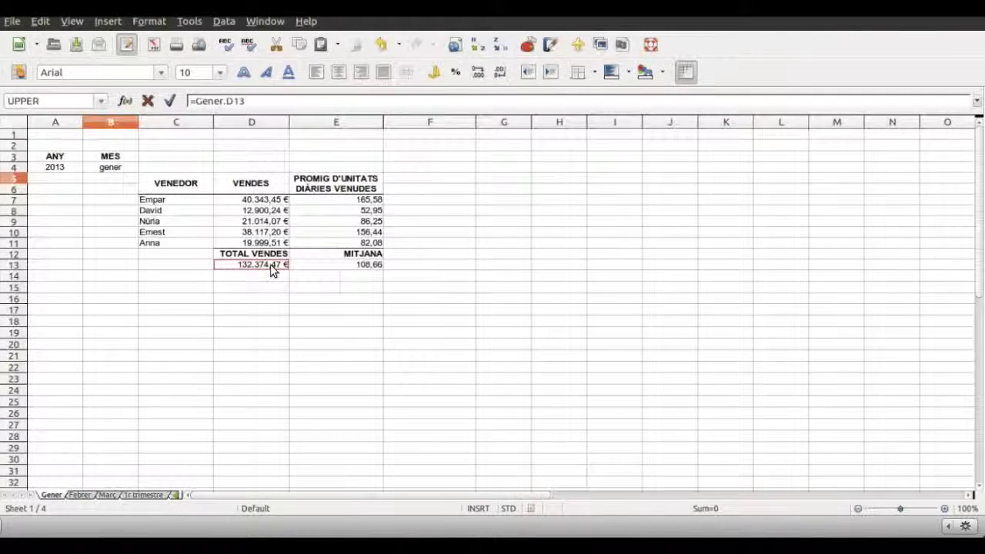
key("Return")
Link E7 in the TOTAL VENDES row to February's sales total with =Febrer.D13.
left_click(322, 200)
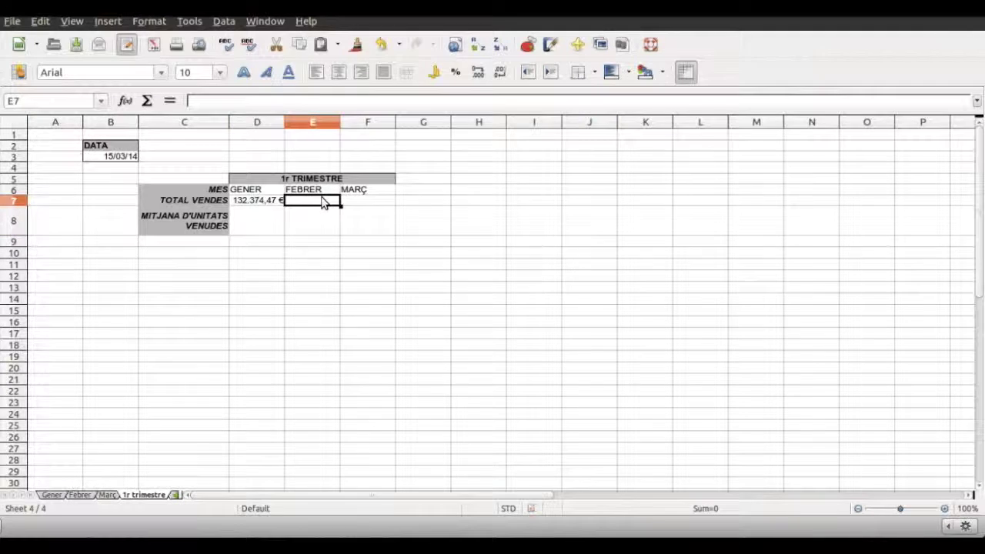
type("=")
left_click(83, 495)
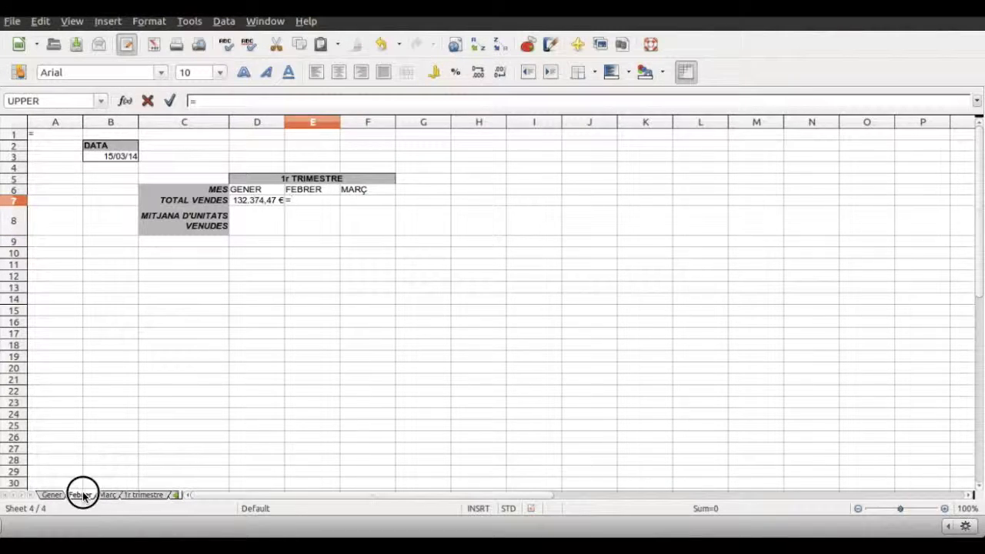
left_click(277, 266)
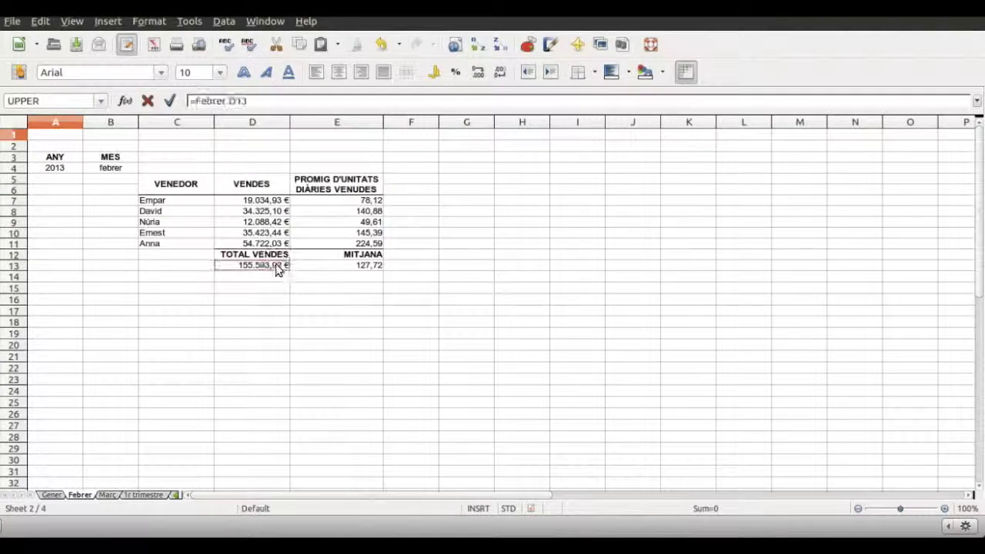
key("Return")
Link F7 in the TOTAL VENDES row to March's sales total with =Març.D13.
left_click(374, 203)
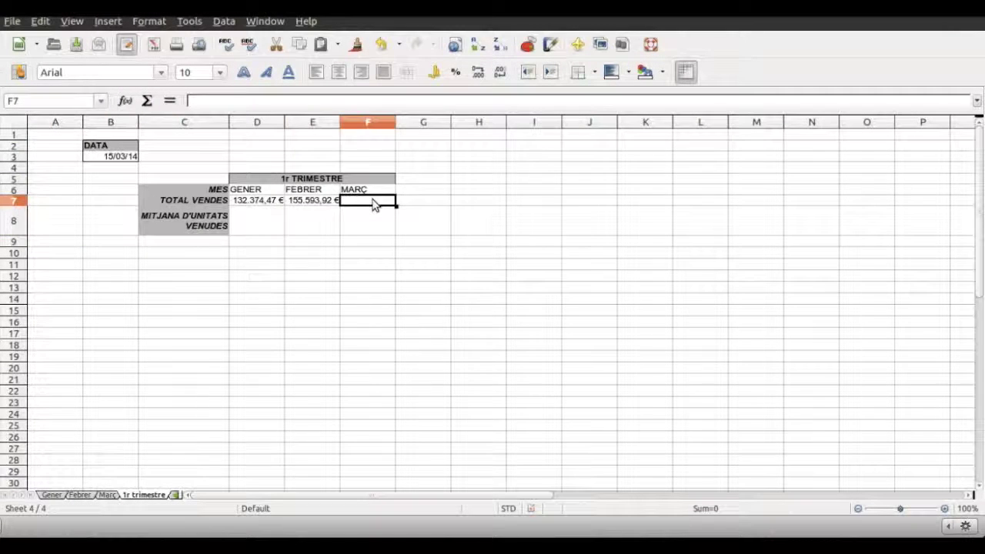
type("=")
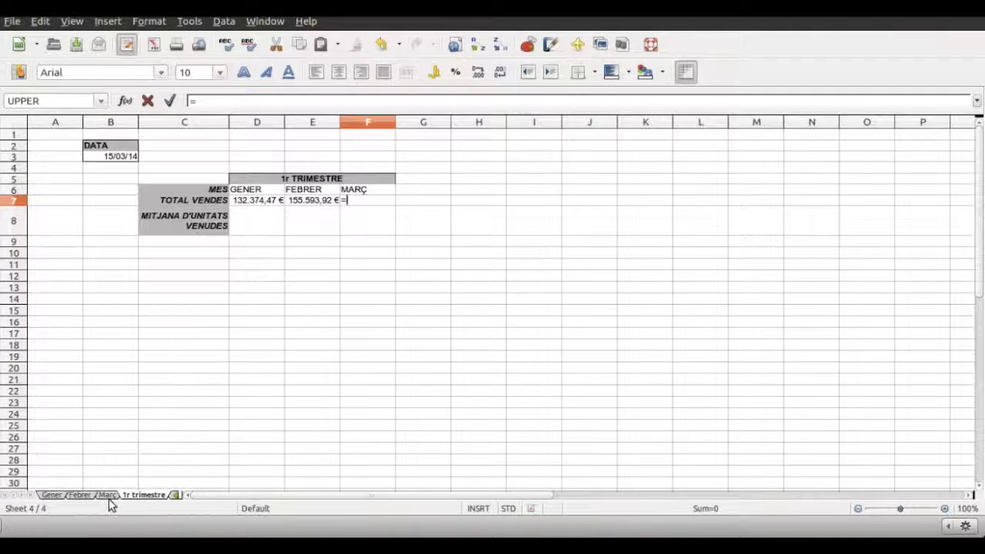
left_click(108, 496)
left_click(274, 264)
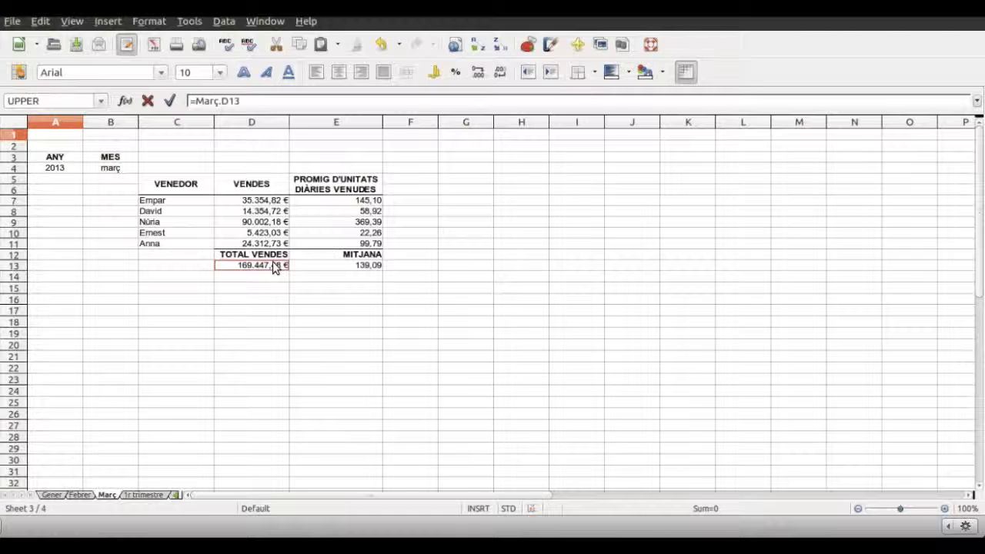
key("Return")
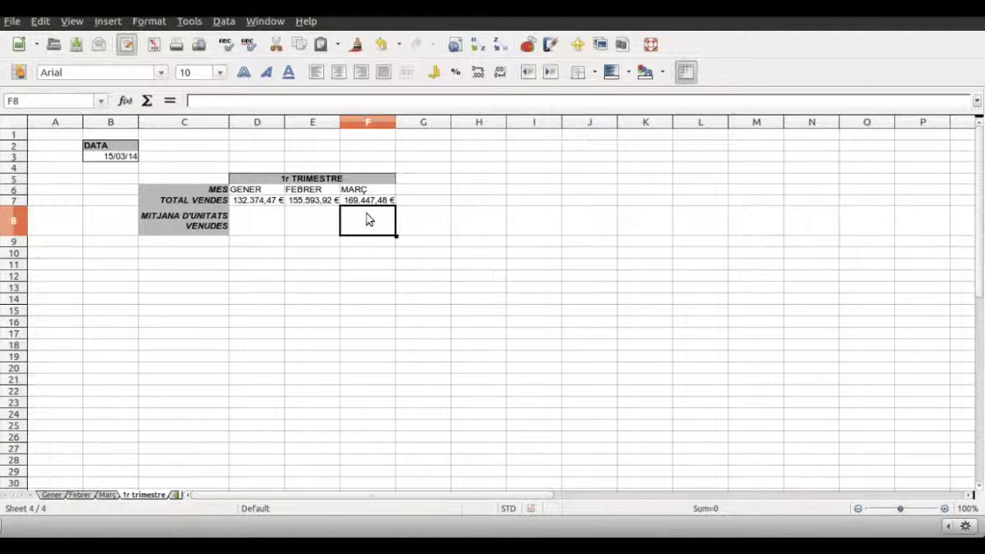
Link D8 in the MITJANA D'UNITATS VENUDES row to January's average with =Gener.E13.
left_click(270, 223)
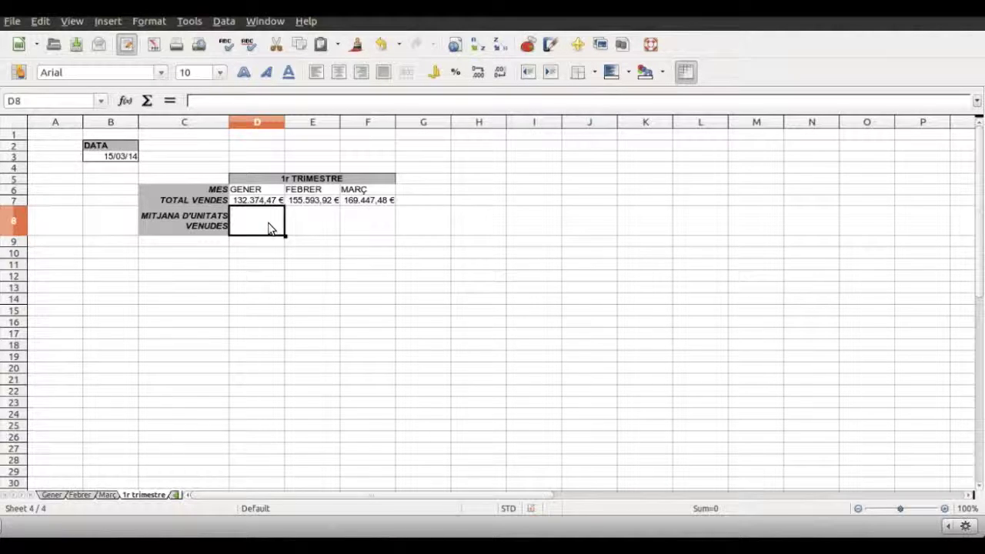
type("=")
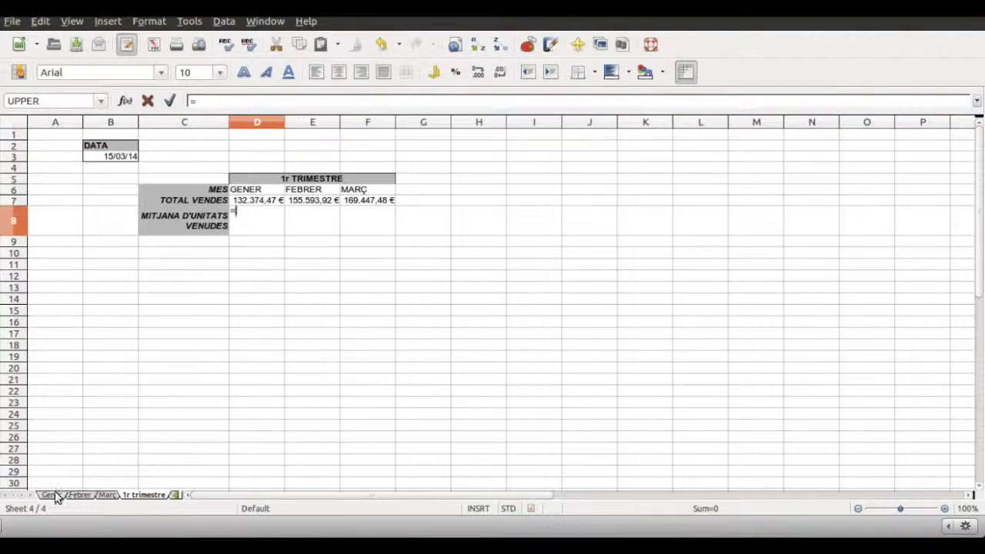
left_click(52, 495)
left_click(356, 264)
key("Return")
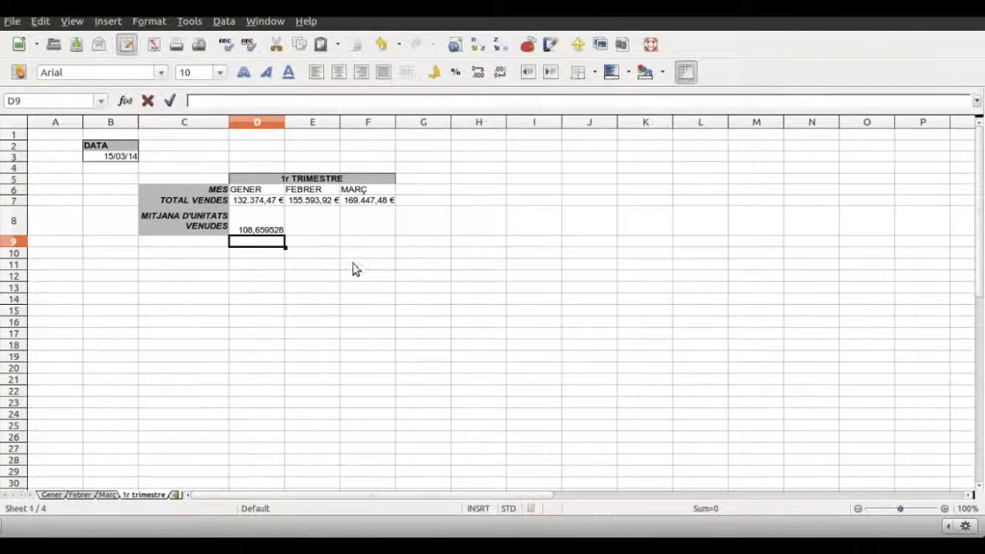
Link E8 in the MITJANA D'UNITATS VENUDES row to February's average with =Febrer.E13.
left_click(330, 233)
type("=")
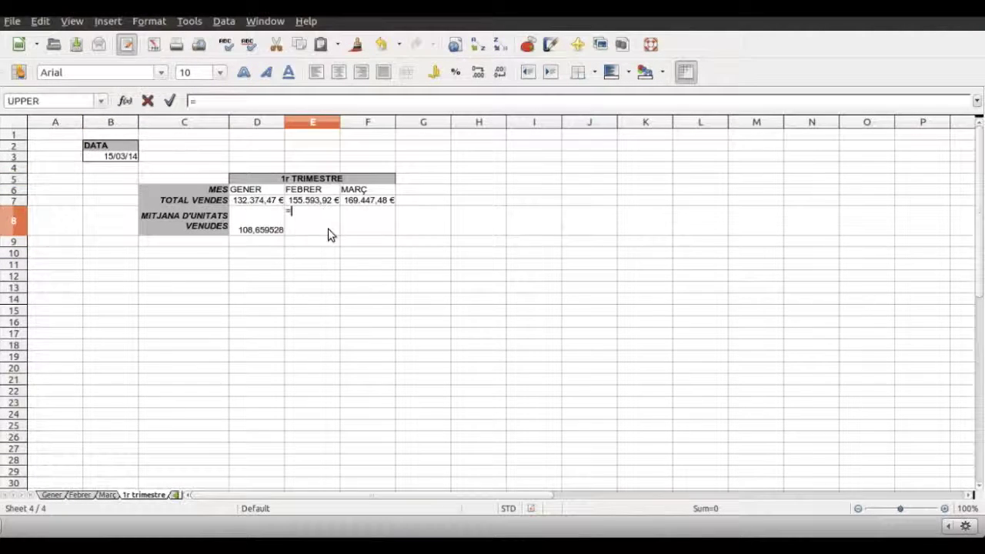
left_click(84, 495)
left_click(356, 265)
key("Return")
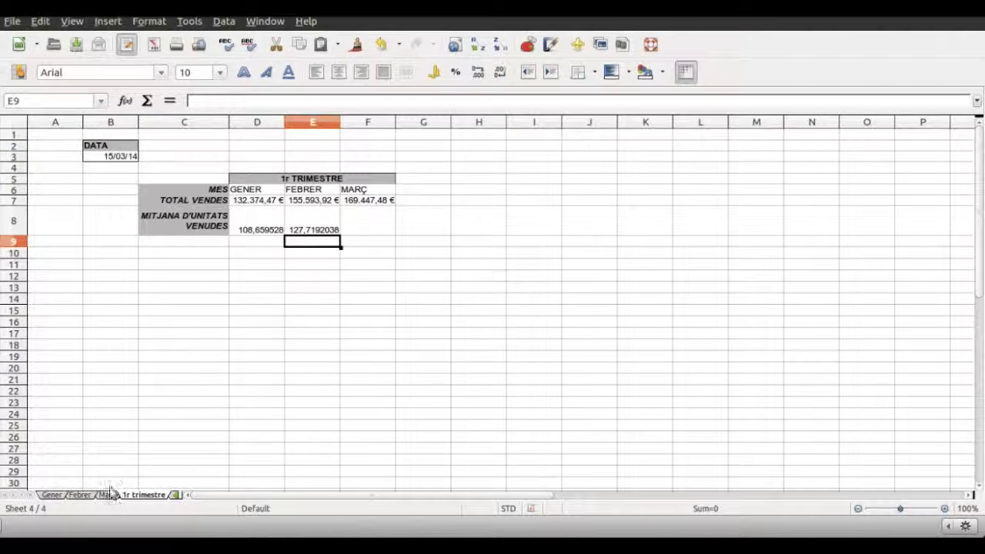
Link F8 in the MITJANA D'UNITATS VENUDES row to March's average with =Març.E13.
left_click(373, 215)
type("=")
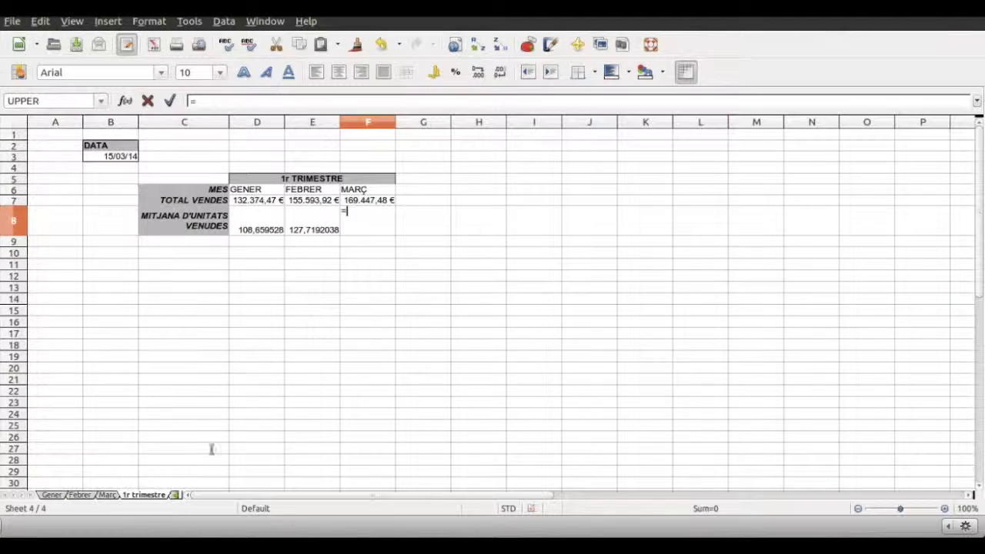
left_click(105, 495)
left_click(338, 266)
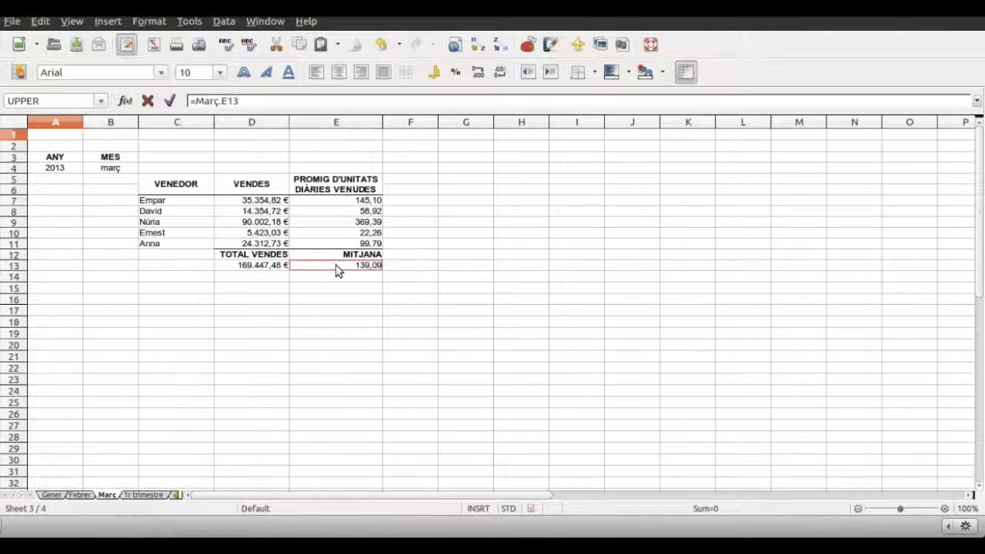
key("Return")
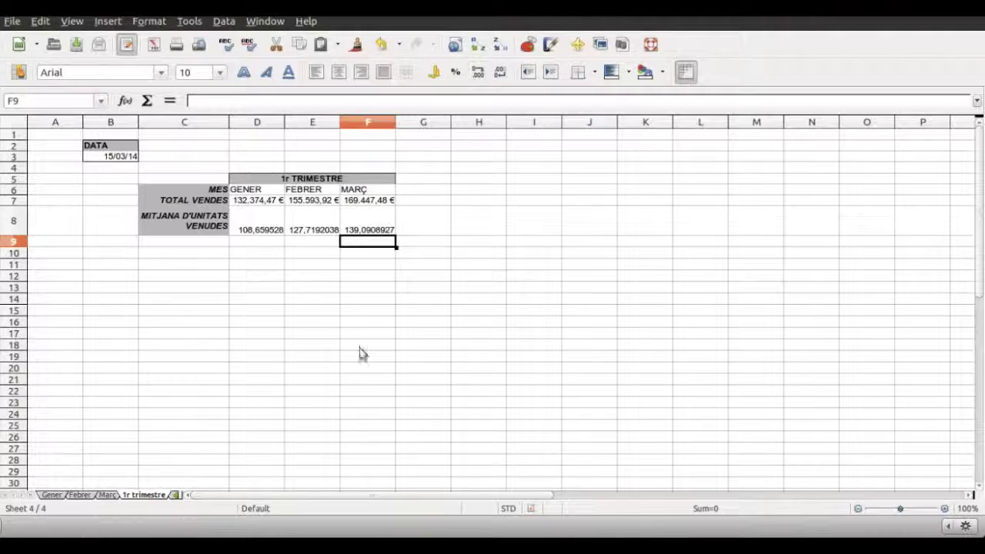
Round January's average in D8 to one decimal by editing the formula to =round(Gener.E13;1).
left_click(269, 216)
left_click(197, 101)
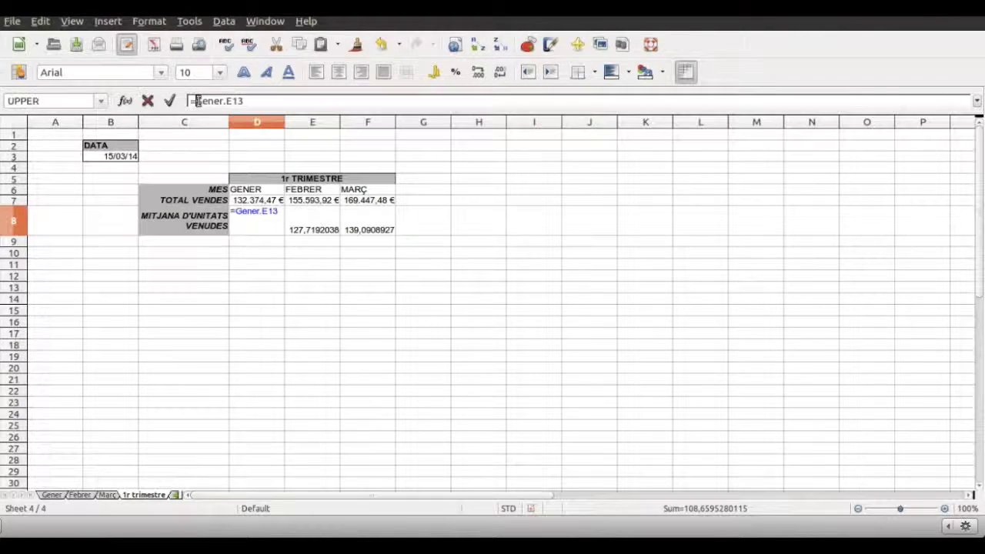
type("round")
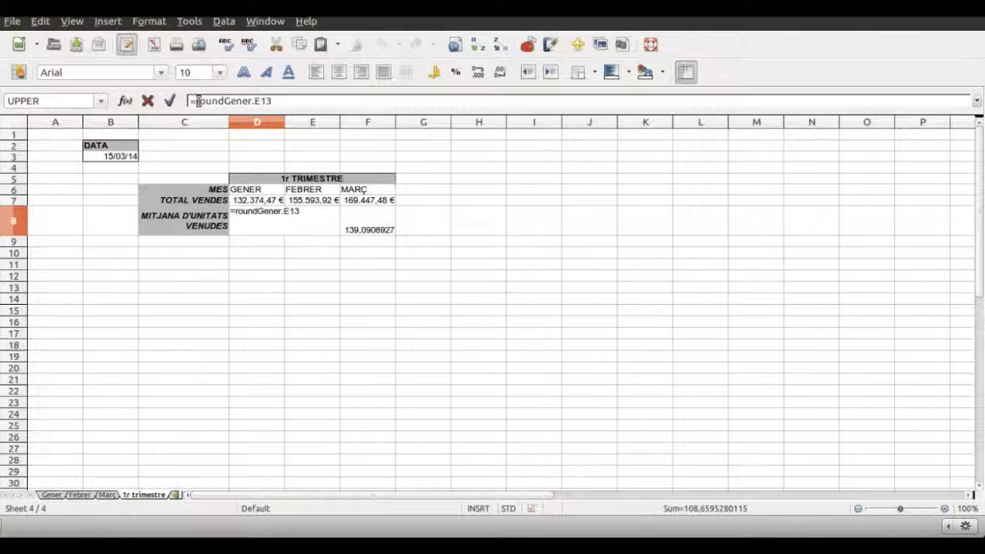
type("(")
left_click(280, 101)
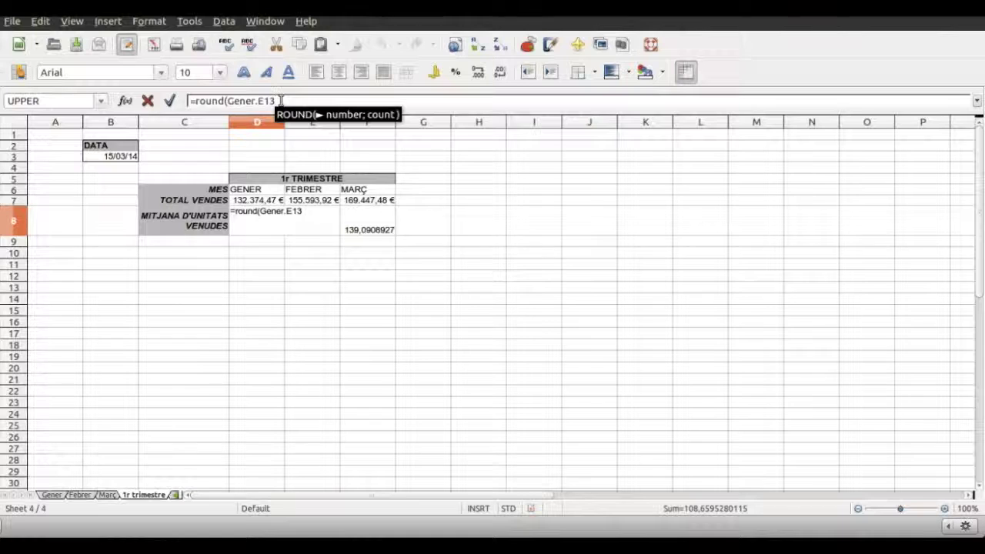
type(";")
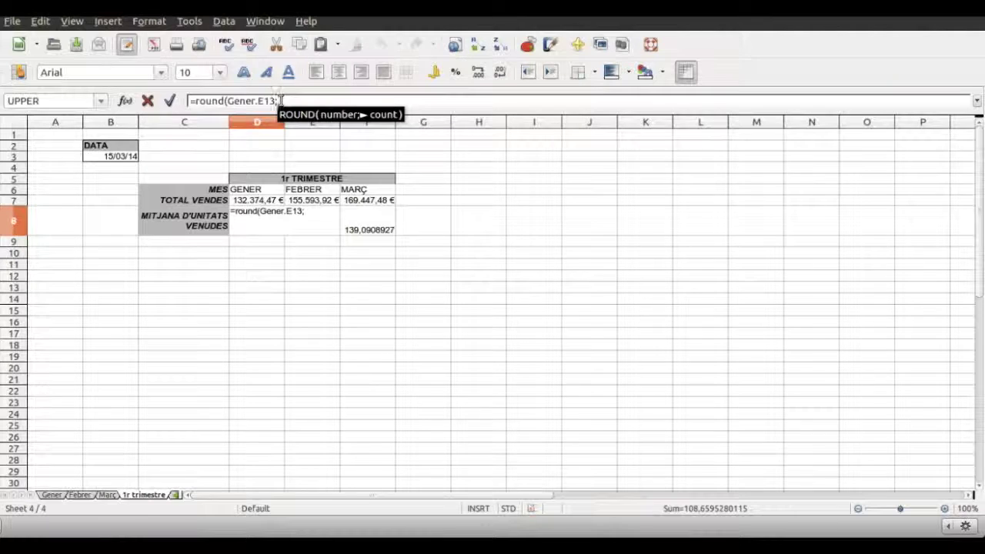
type("1")
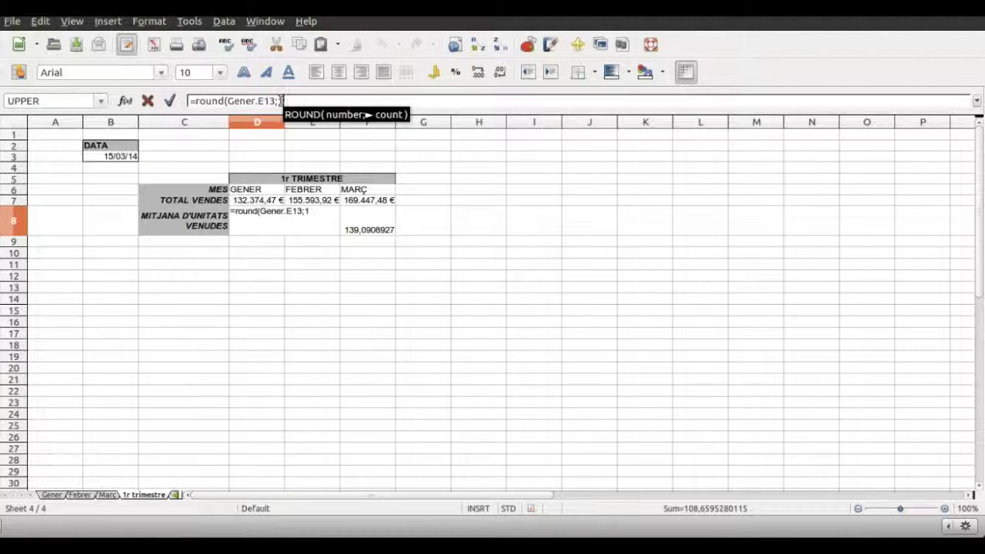
type(")")
key("Return")
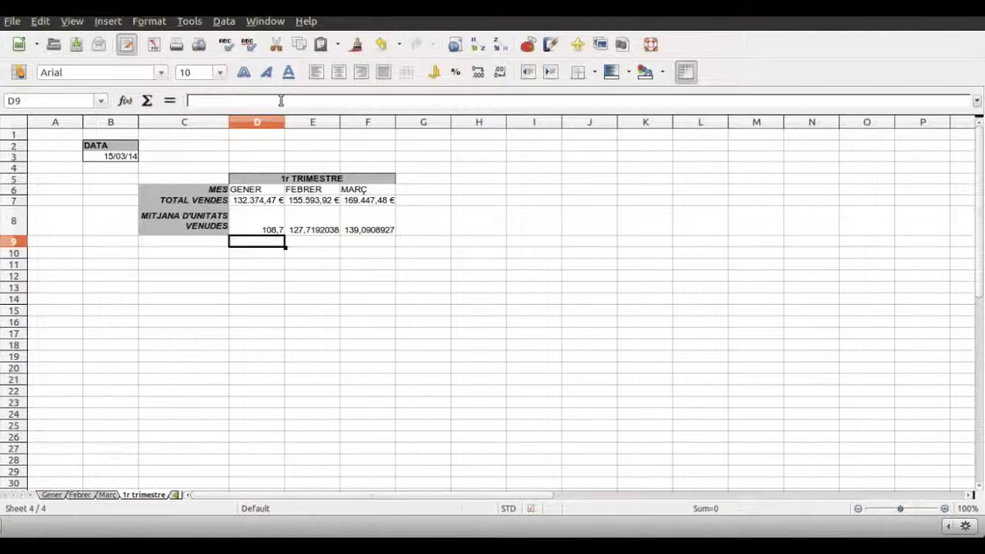
left_click(279, 234)
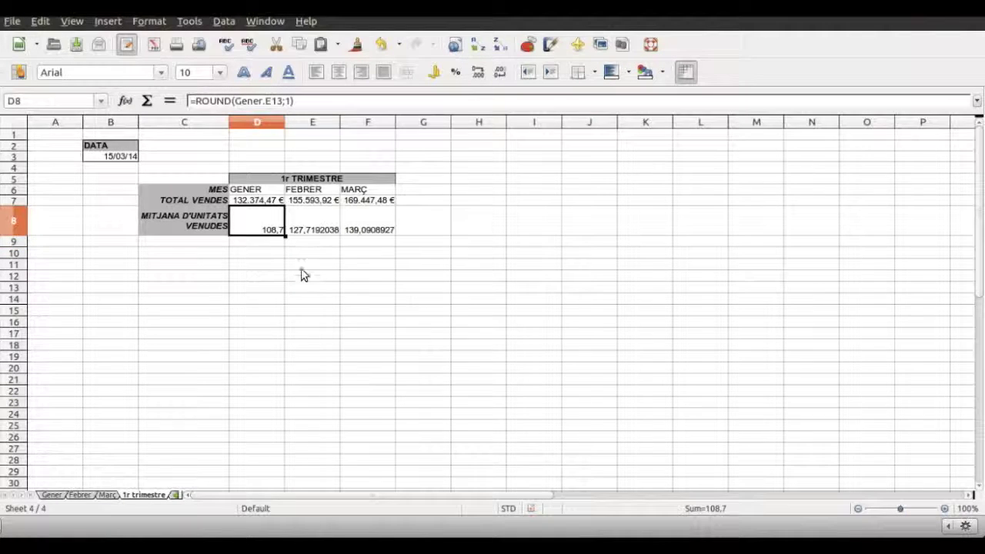
Round February's average in E8 to two decimals by editing the formula to =round(Febrer.E13;2).
left_click(320, 227)
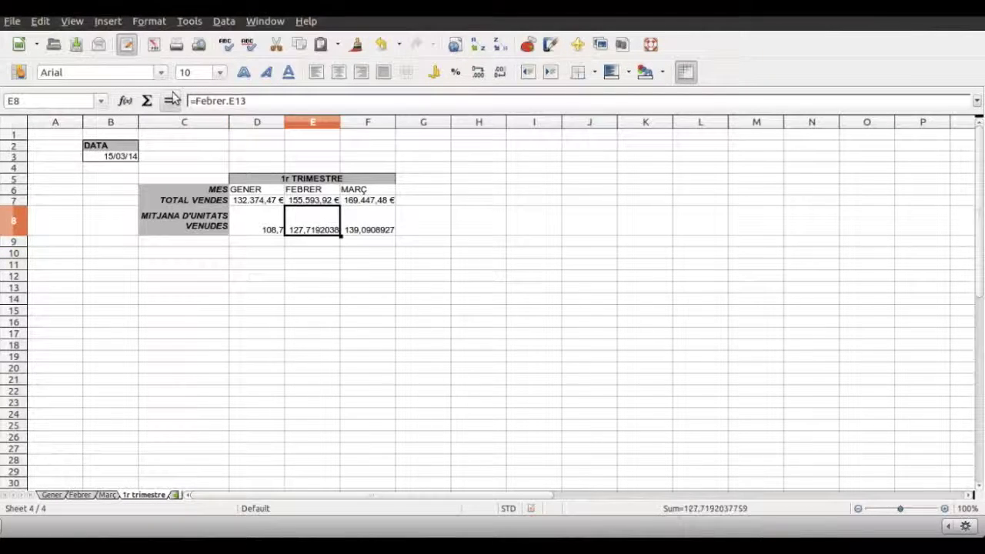
left_click(193, 100)
type("round(")
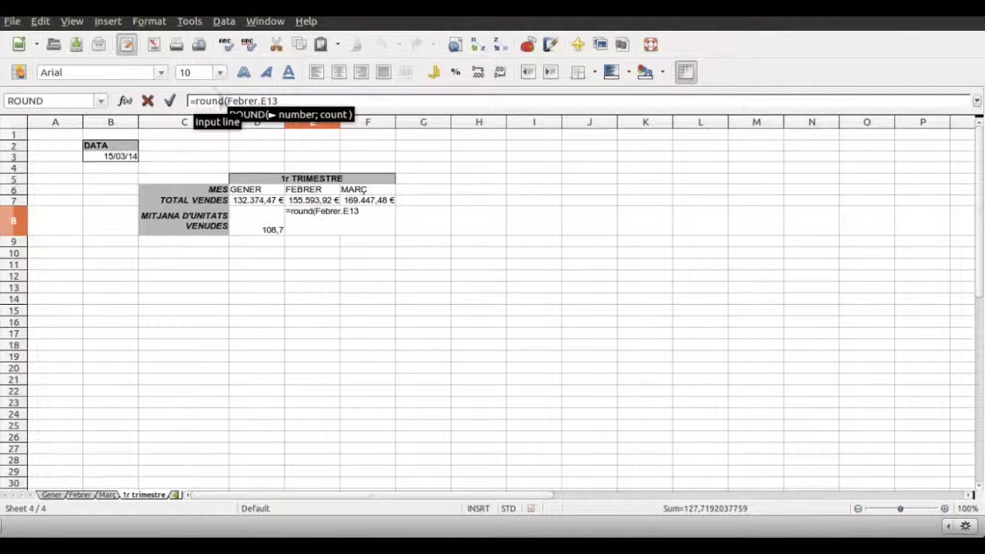
left_click(286, 101)
type(";2)")
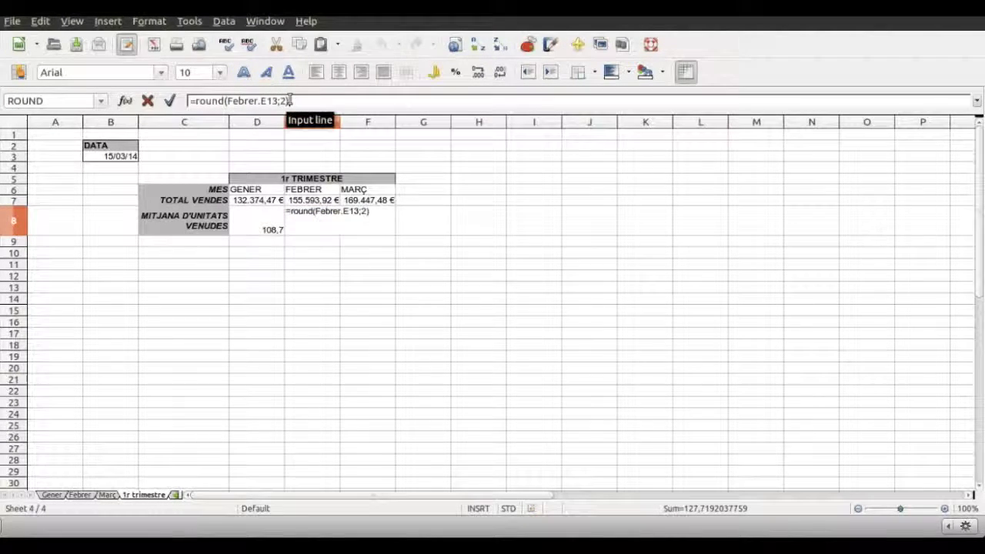
key("Return")
Round March's average in F8 to four decimals by editing the formula to =round(Març.E13;4).
left_click(388, 228)
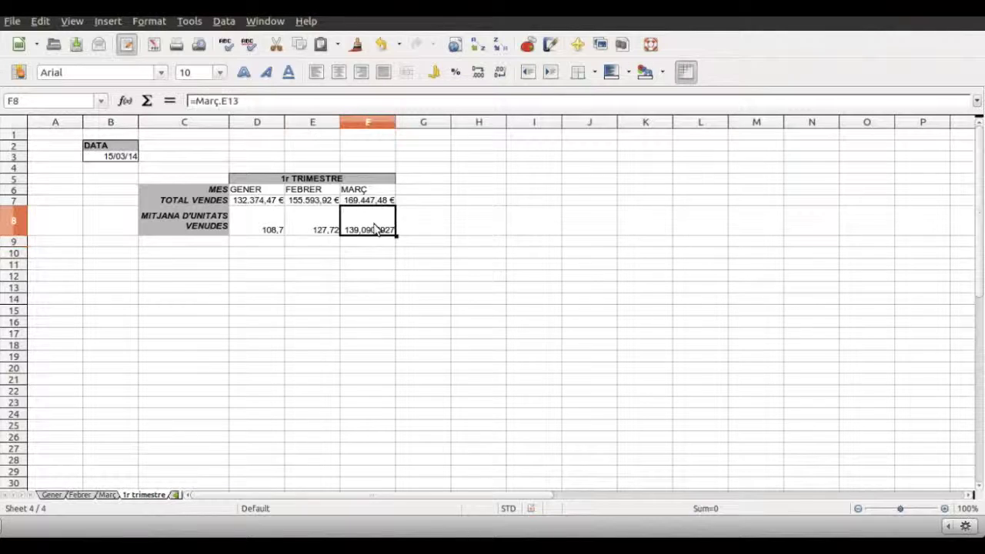
left_click(194, 101)
type("round")
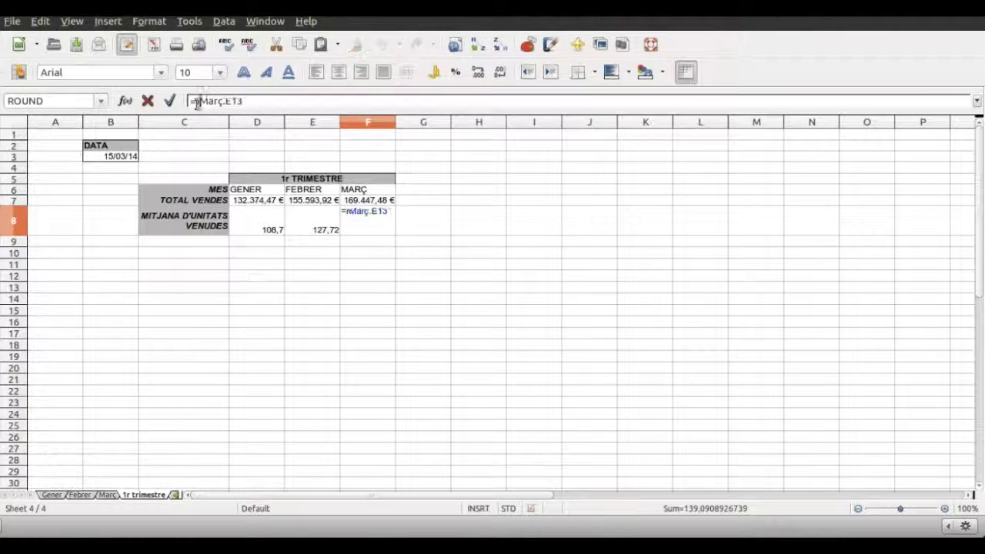
type("(")
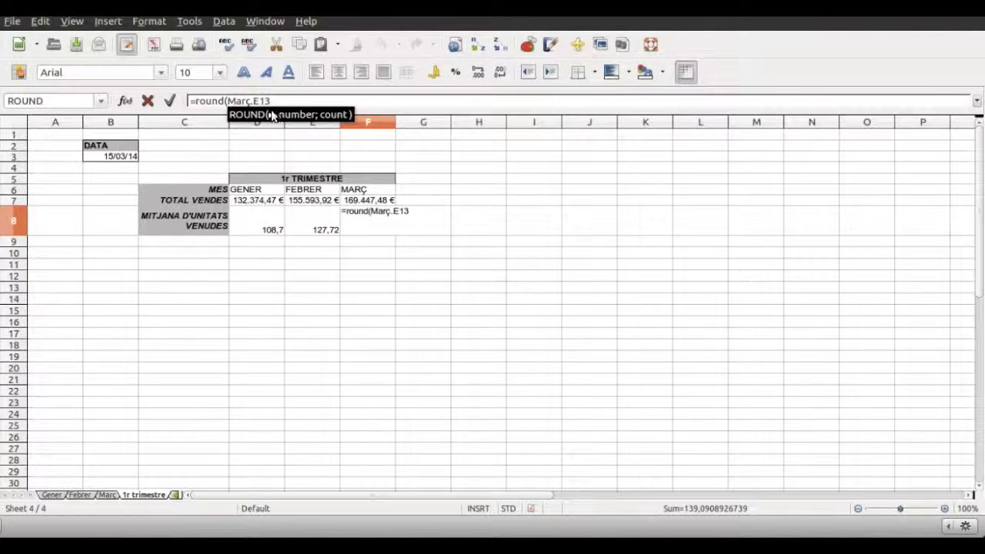
left_click(292, 101)
type(";4)")
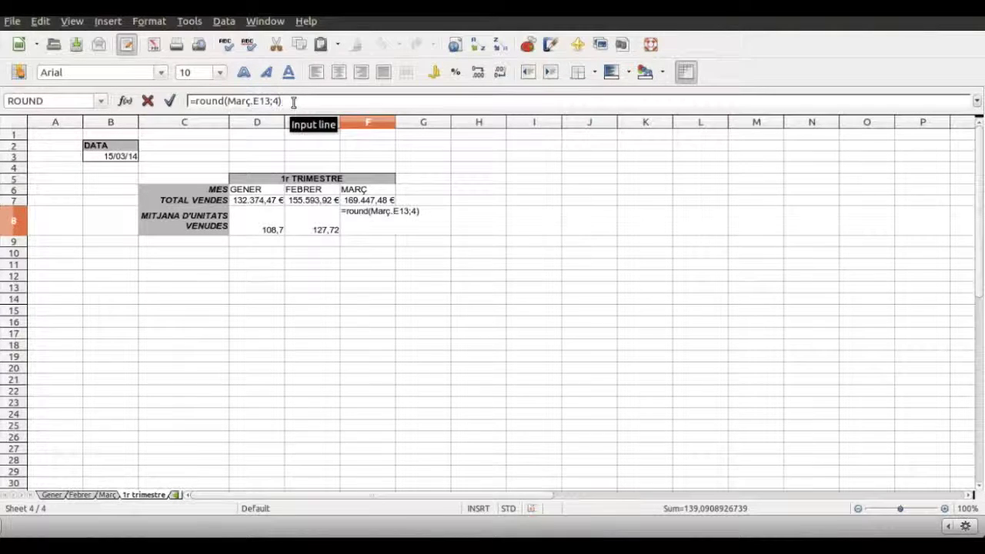
key("Return")
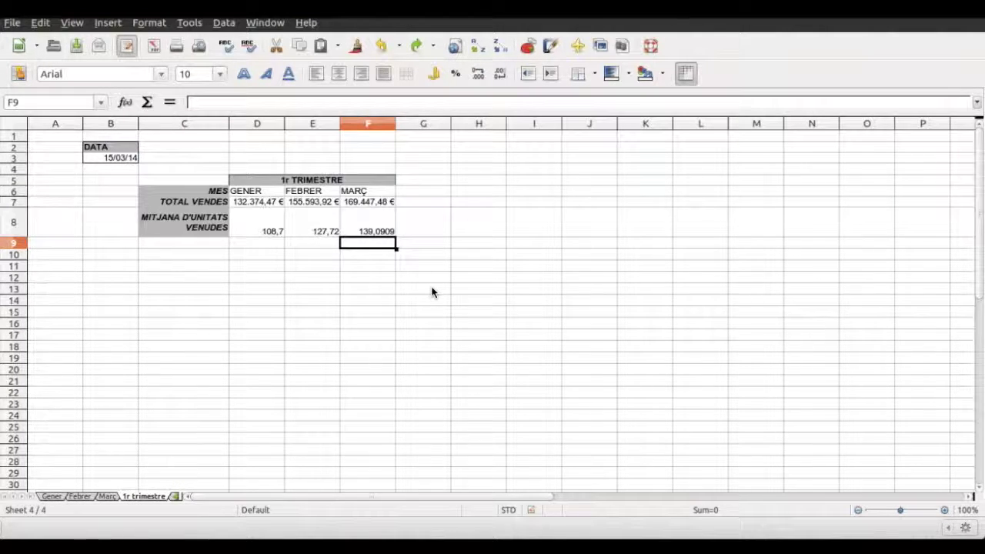
Copy the VENEDOR list C5:C11 from the Març sheet into the 1r trimestre sheet starting at C14.
left_click(108, 497)
left_click_drag(193, 189, 190, 246)
key("ctrl+c")
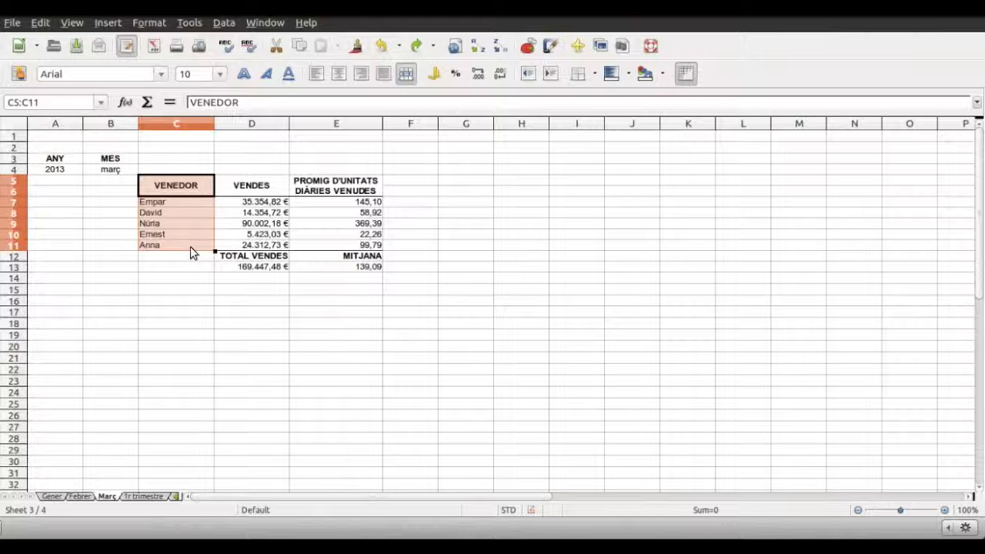
left_click(144, 496)
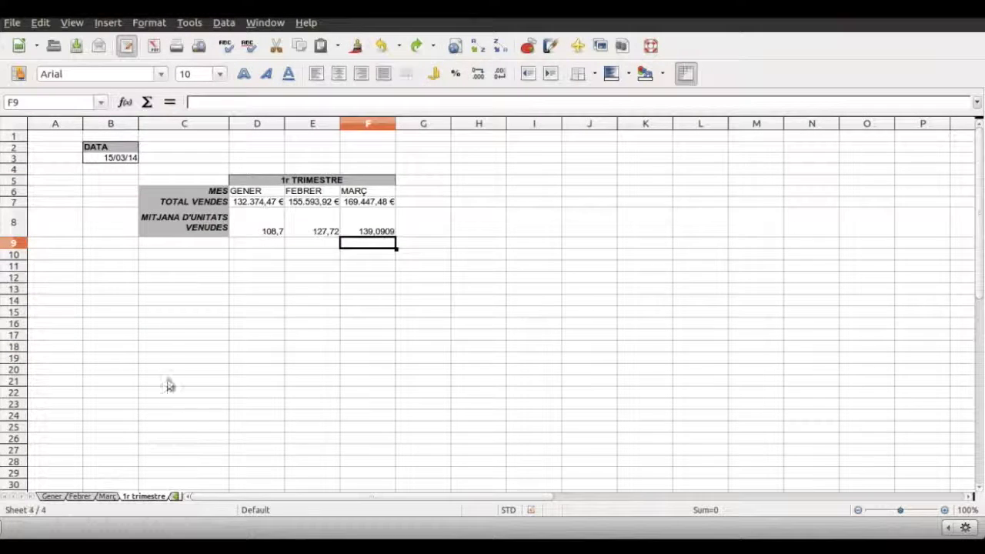
left_click(186, 302)
key("ctrl+v")
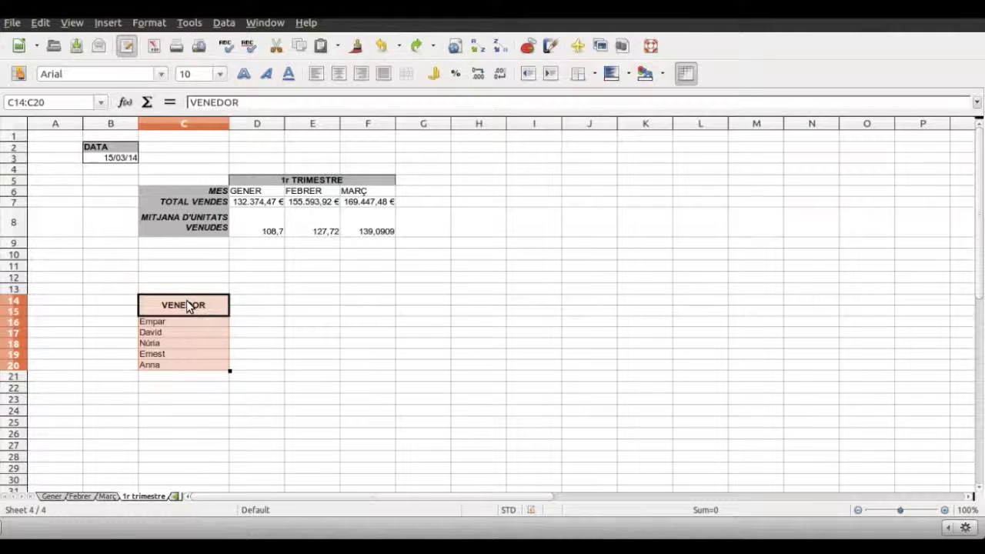
Total the first seller's sales across the three monthly sheets in D16 with =sum(Gener.D7;Febrer.D7;Març.D7).
left_click(275, 311)
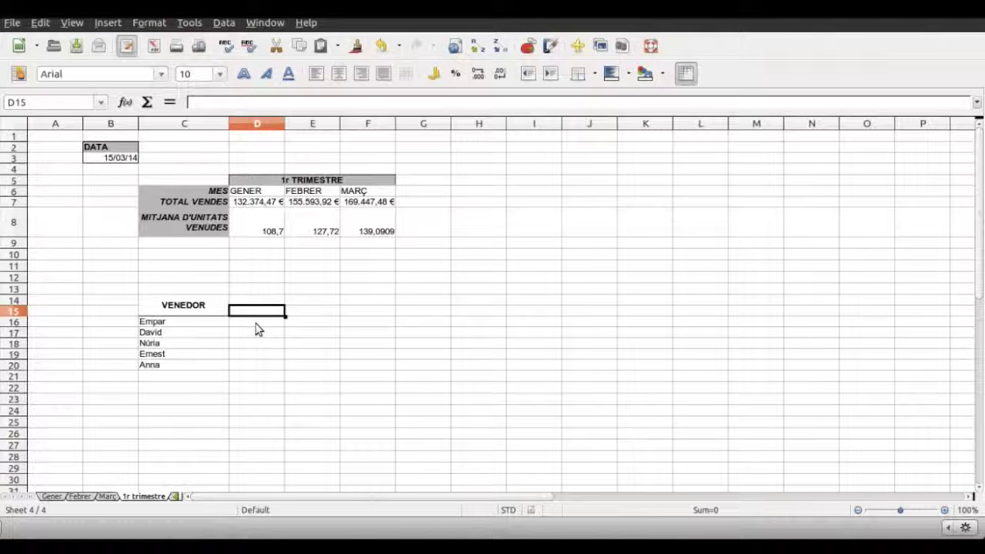
left_click(257, 323)
type("=")
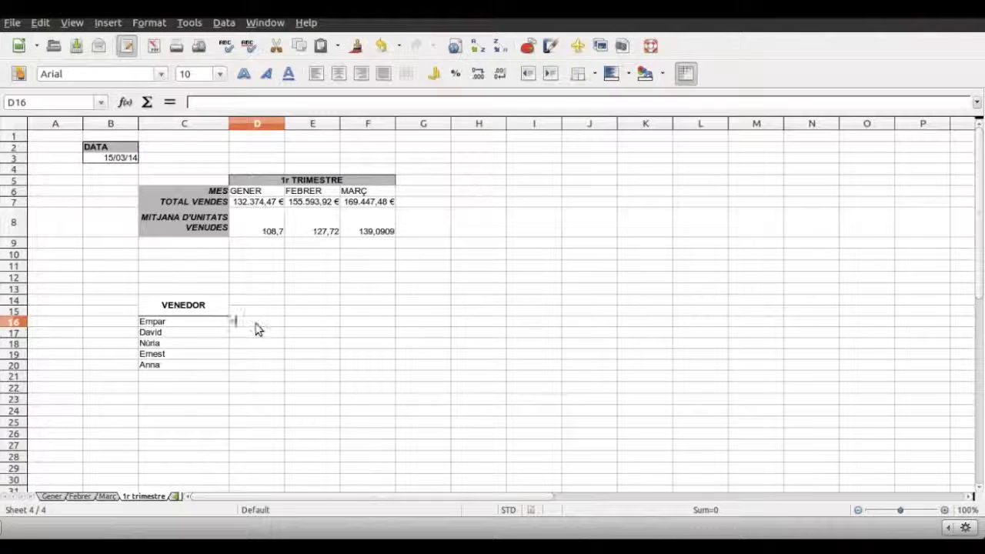
type("sum")
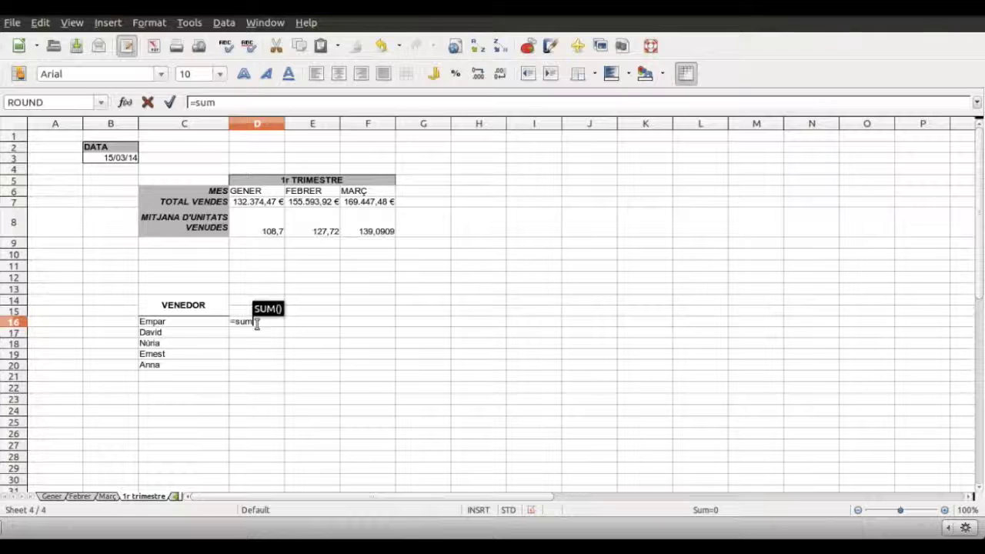
type("(")
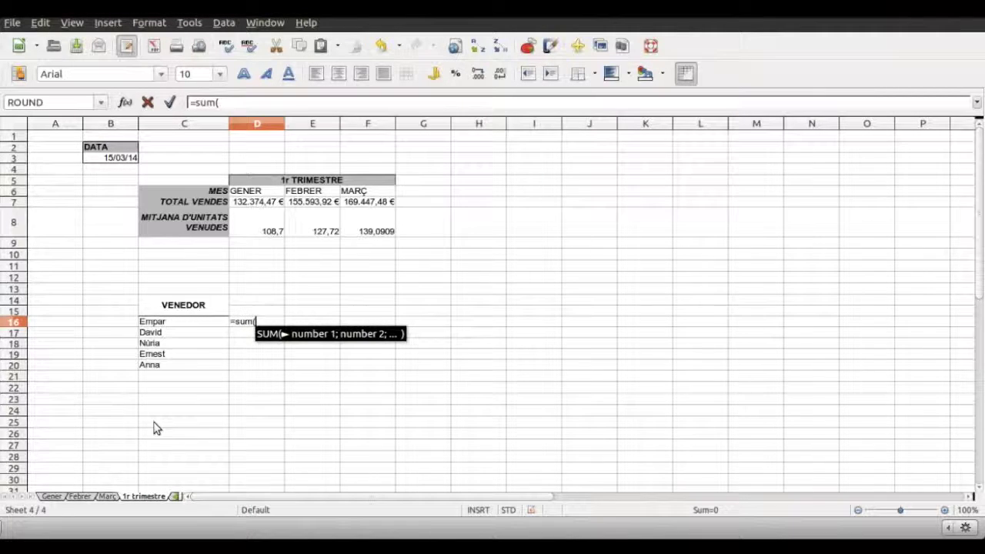
left_click(51, 497)
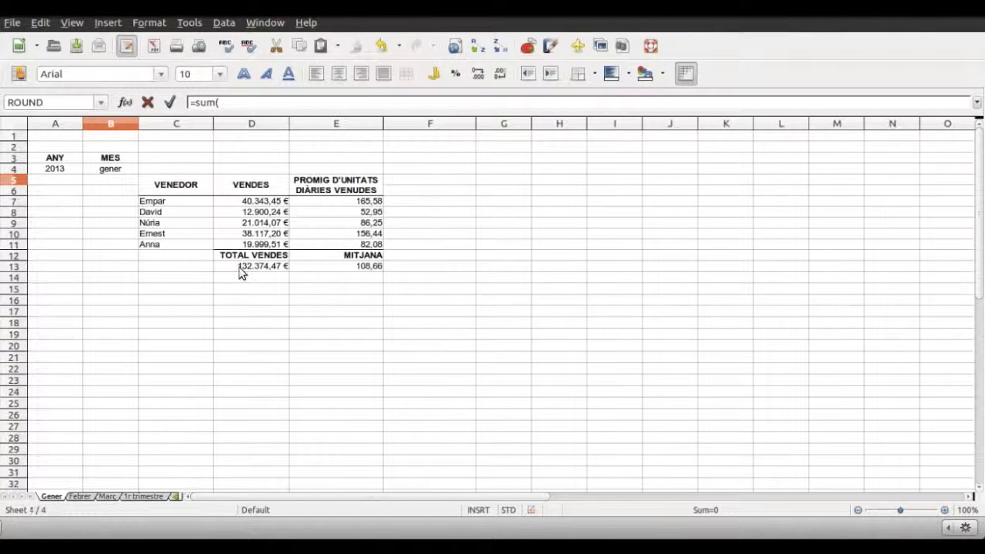
left_click(258, 204)
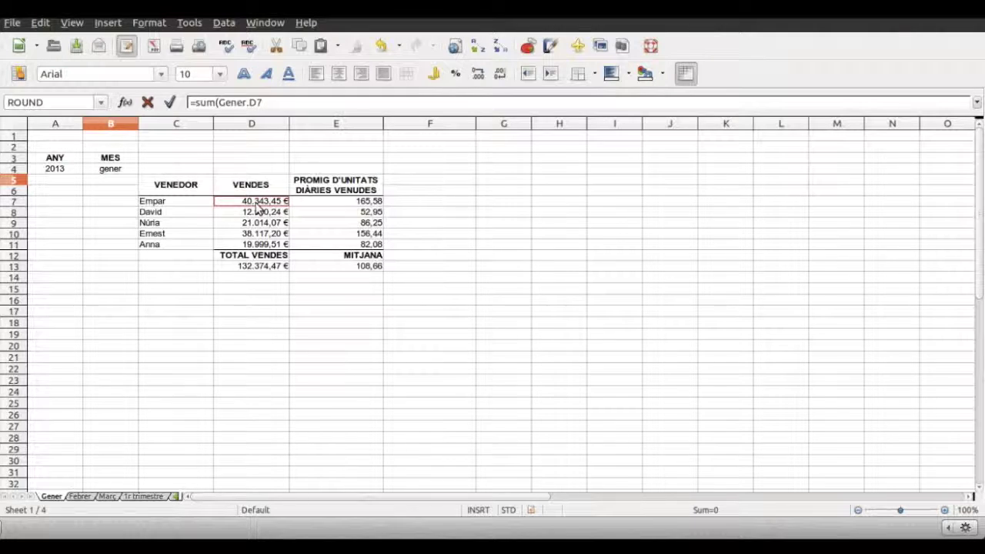
type(";")
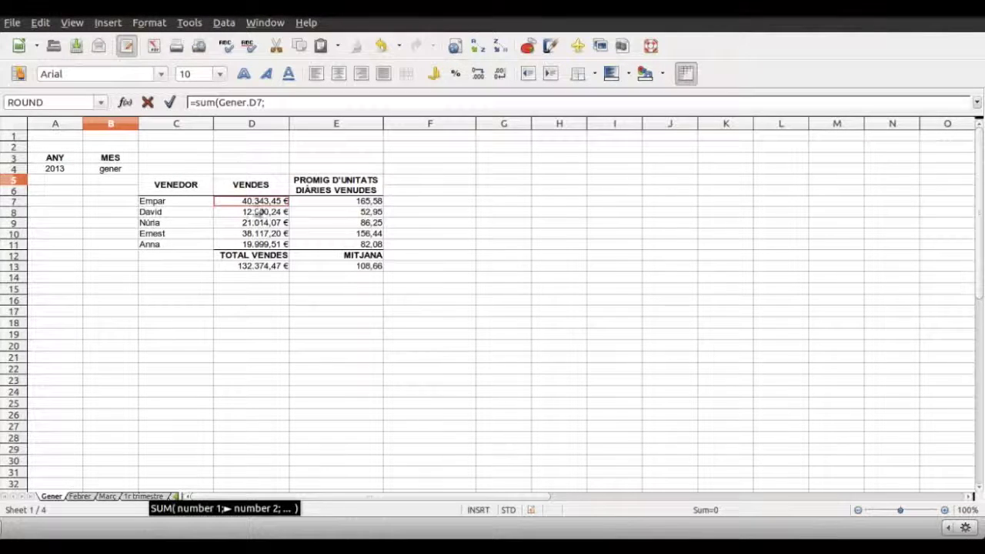
left_click(80, 496)
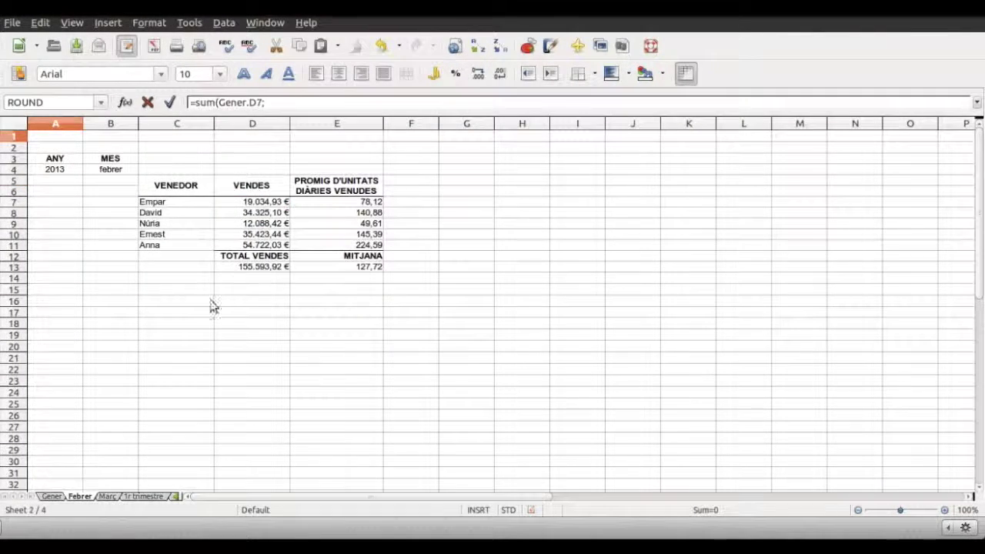
left_click(262, 204)
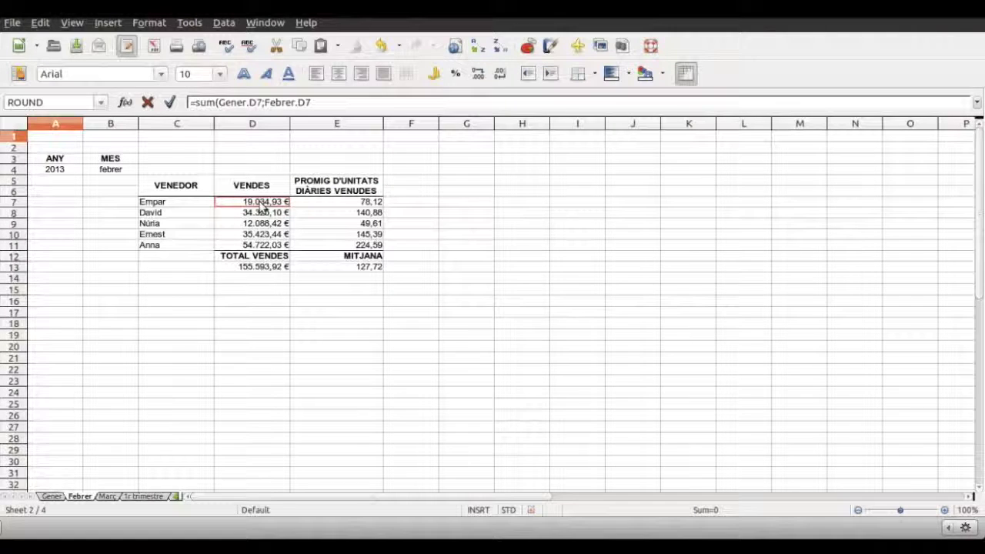
type(";")
left_click(109, 496)
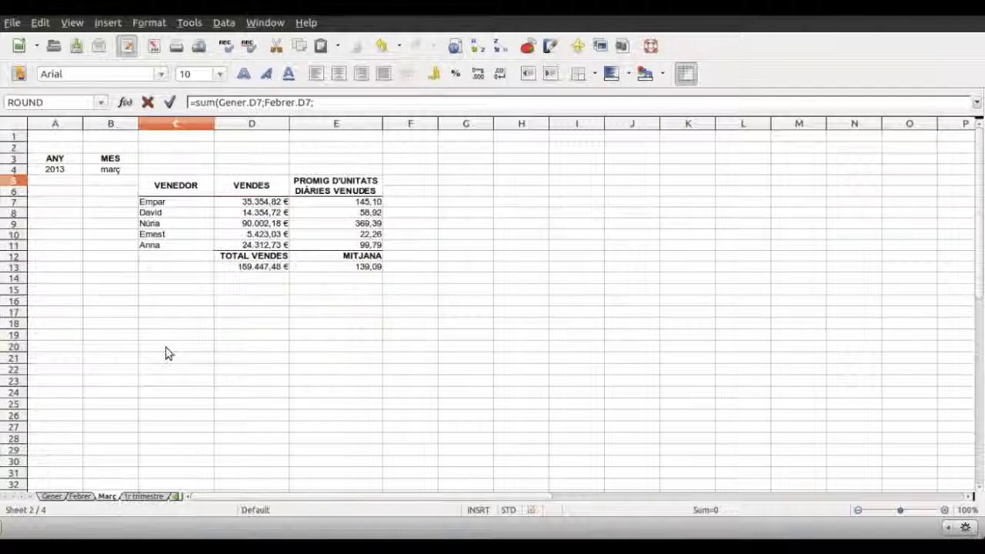
left_click(266, 204)
type(")")
key("Return")
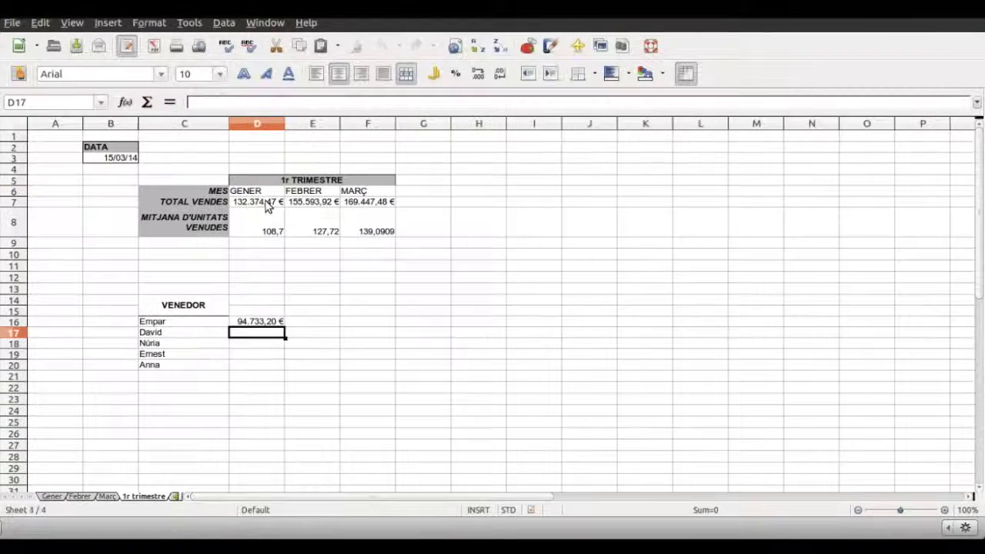
Fill the D16 sum formula down to D20 for the remaining sellers.
left_click(268, 323)
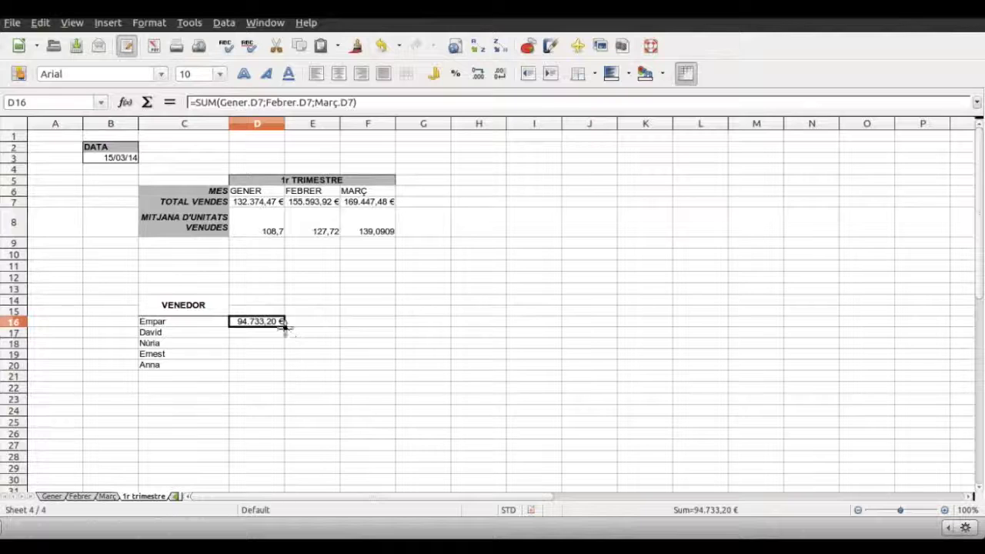
left_click_drag(284, 327, 282, 372)
left_click(310, 367)
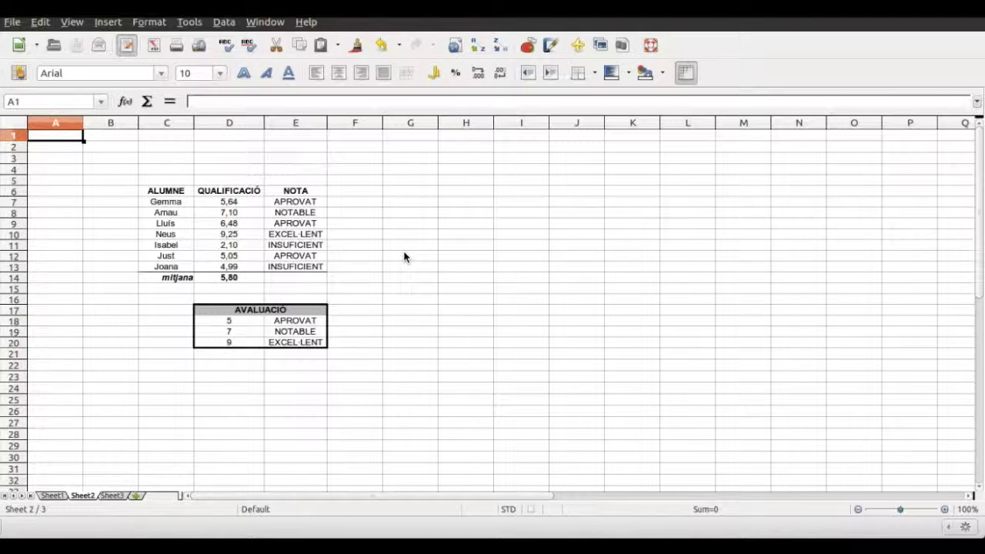
Set up a conditional formatting rule on the QUALIFICACIÓ grades D7:D13 for cell values less than 5.
left_click(255, 205)
left_click_drag(254, 206, 251, 267)
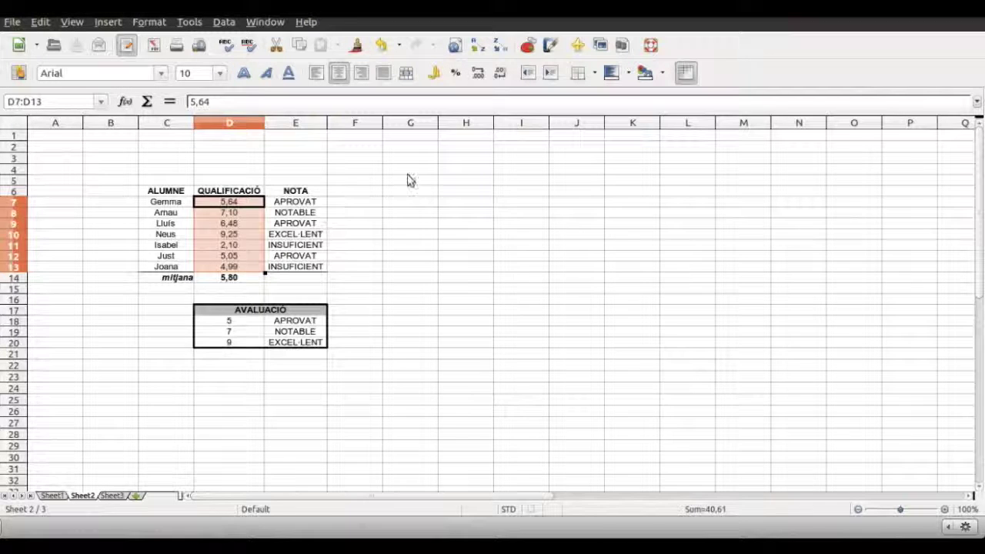
left_click(156, 25)
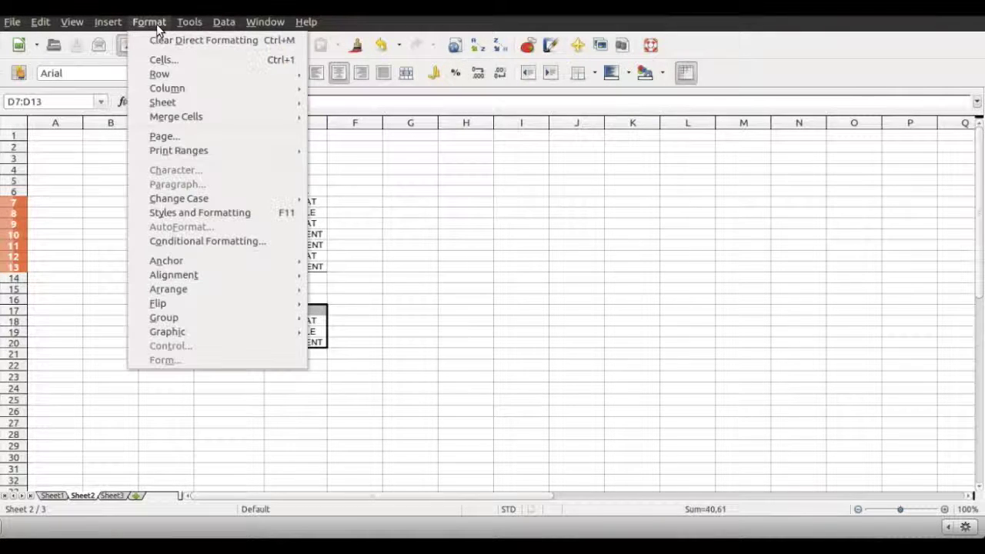
left_click(166, 241)
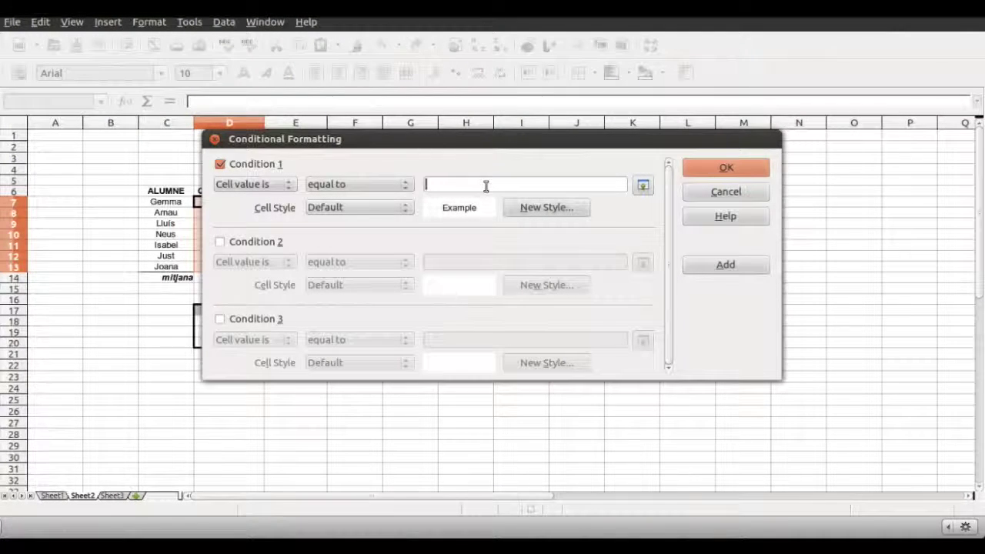
left_click(406, 187)
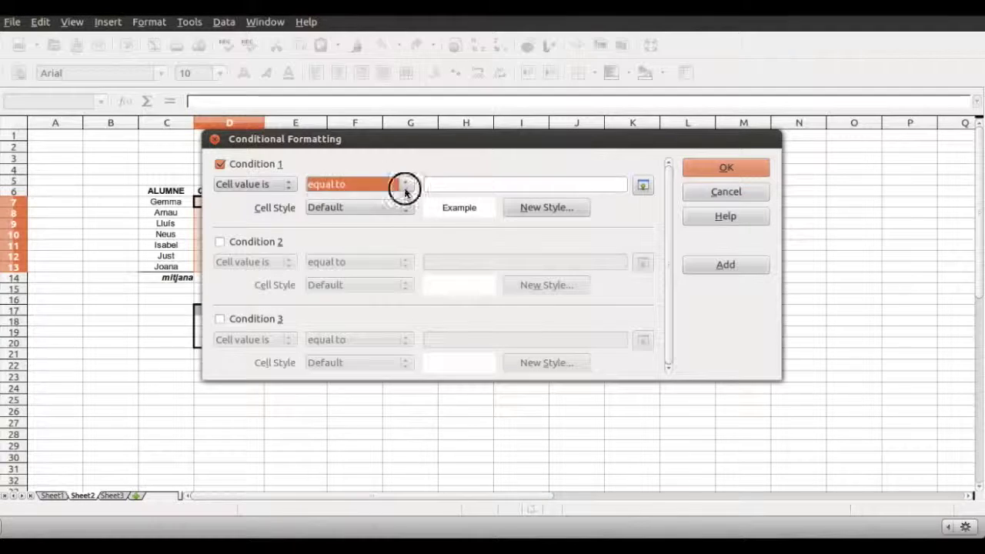
left_click(387, 209)
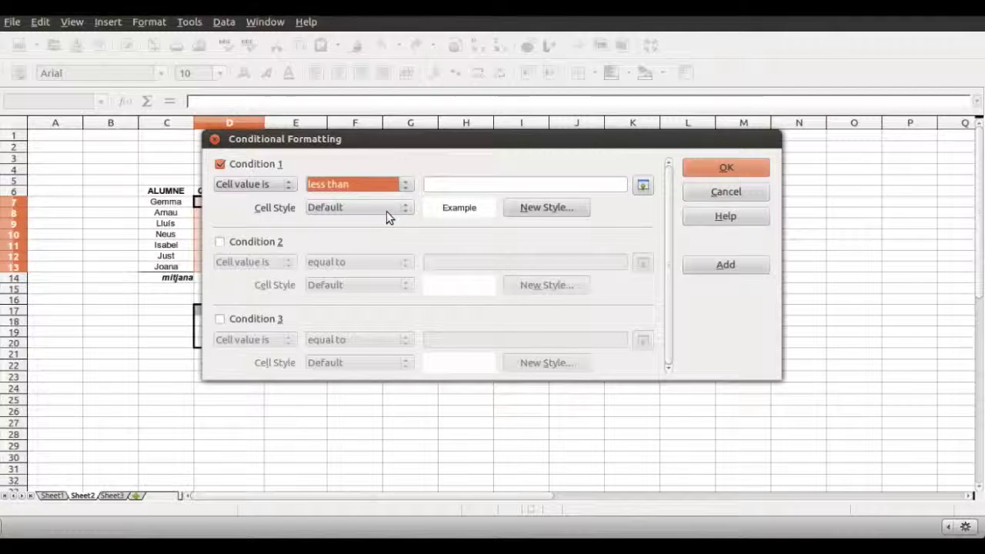
left_click(445, 187)
type("5")
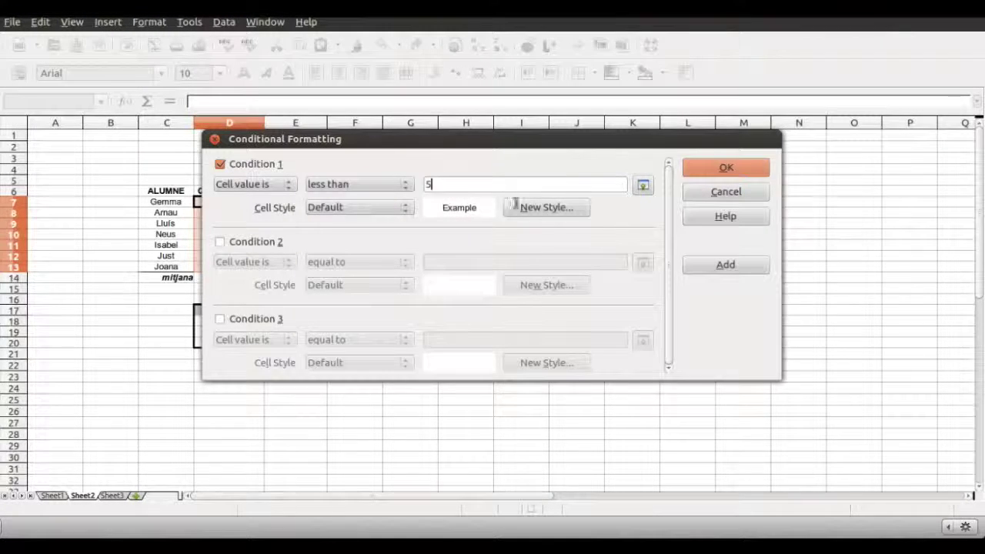
Create a new cell style with Light red font color for the less-than-5 condition and apply the conditional formatting.
left_click(542, 210)
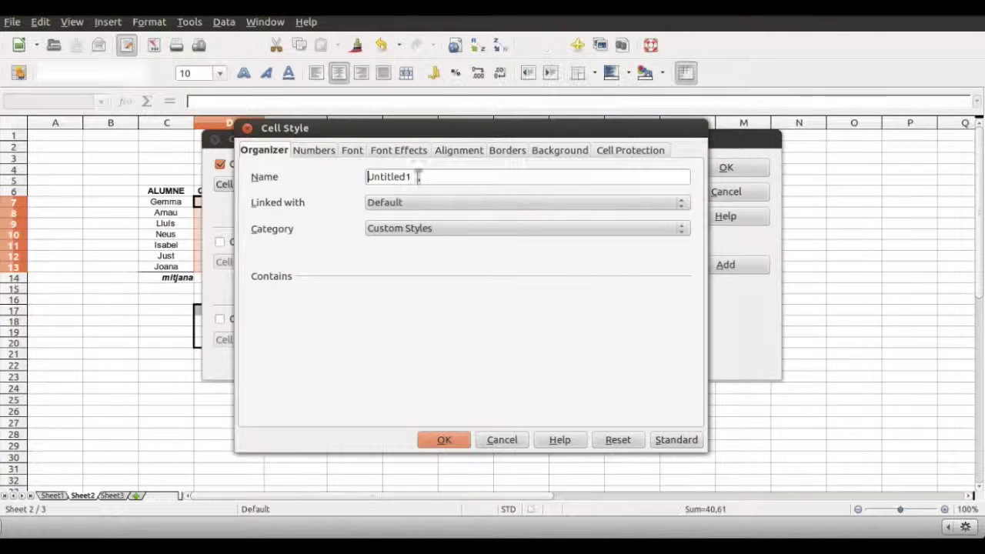
left_click(376, 152)
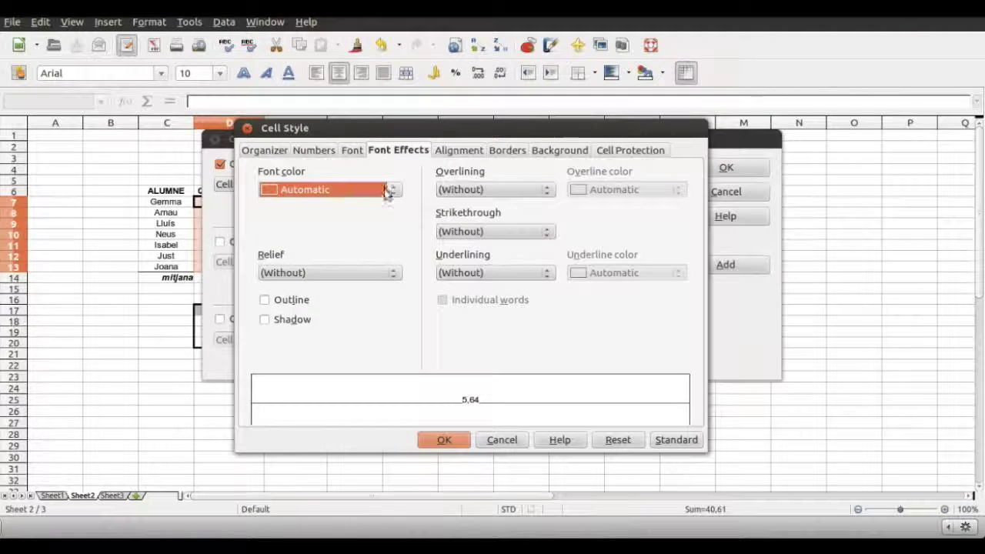
left_click(395, 191)
left_click_drag(401, 218, 401, 227)
left_click(302, 228)
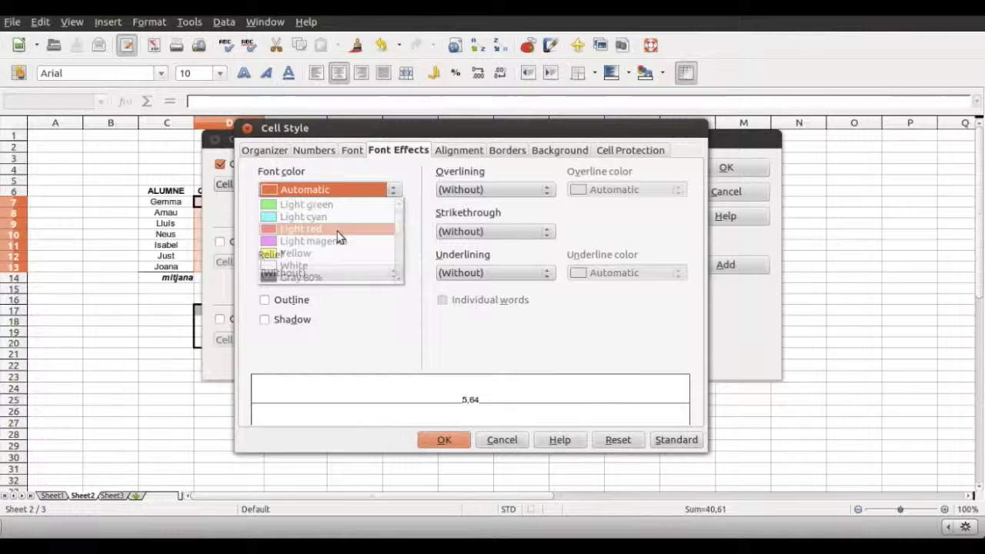
left_click(435, 443)
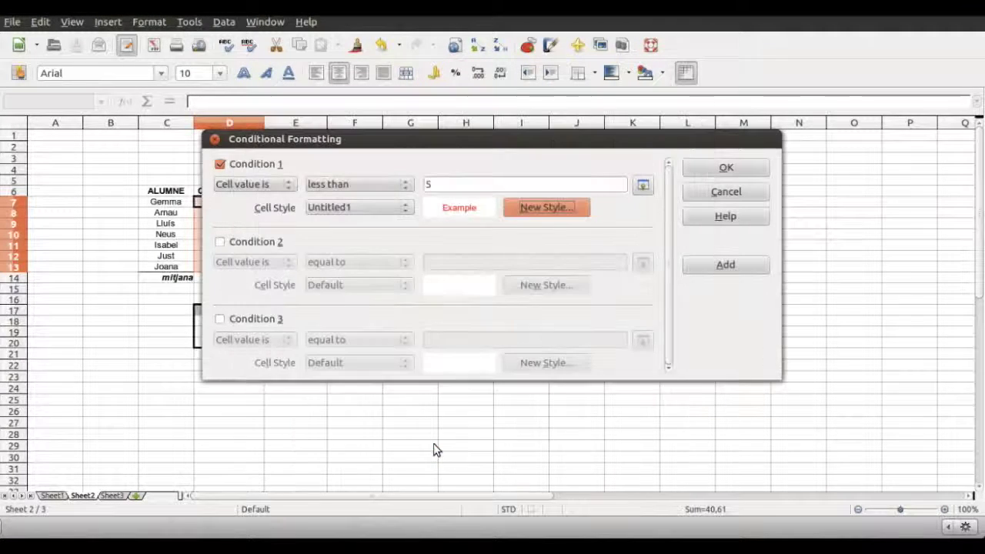
left_click(707, 172)
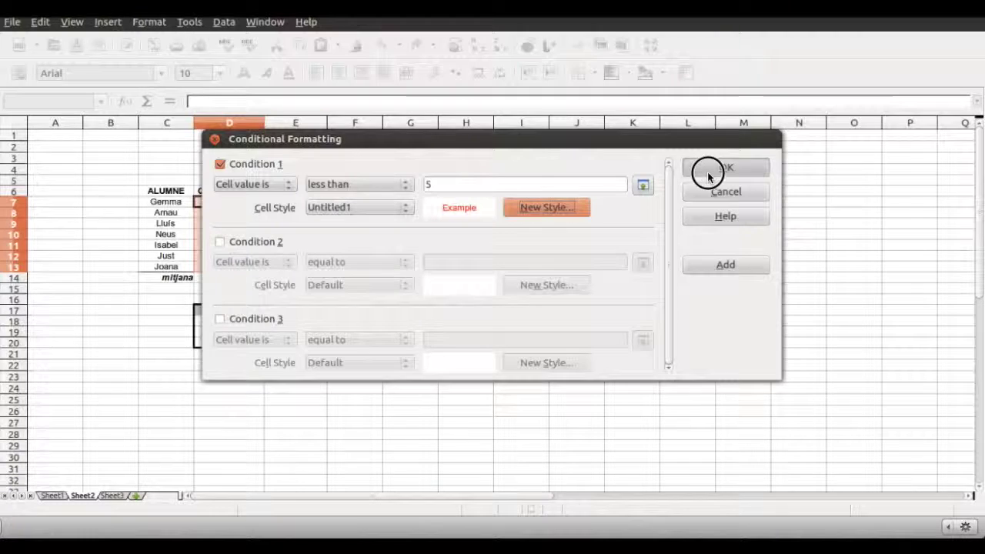
left_click(465, 257)
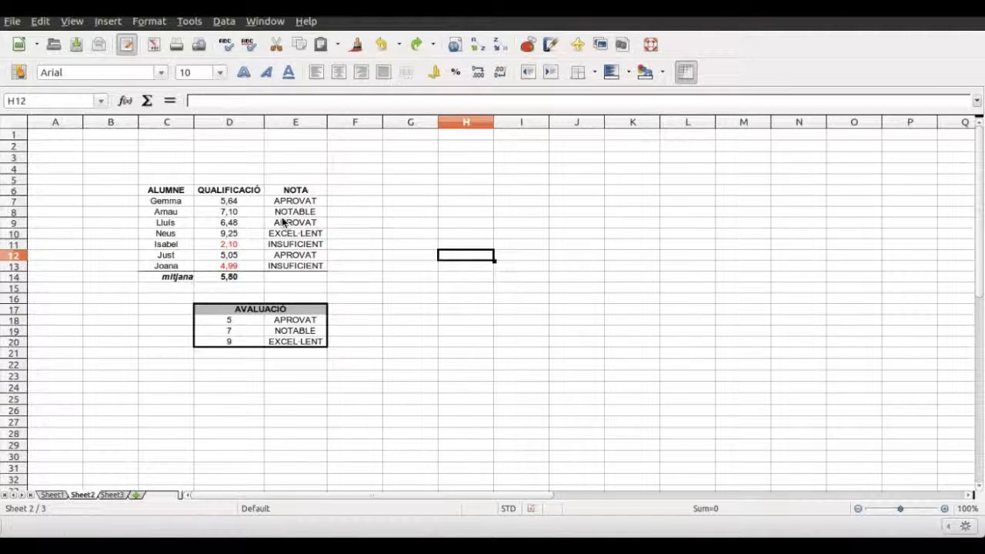
Change the grade in D9 to 4 to test the conditional formatting.
left_click(248, 225)
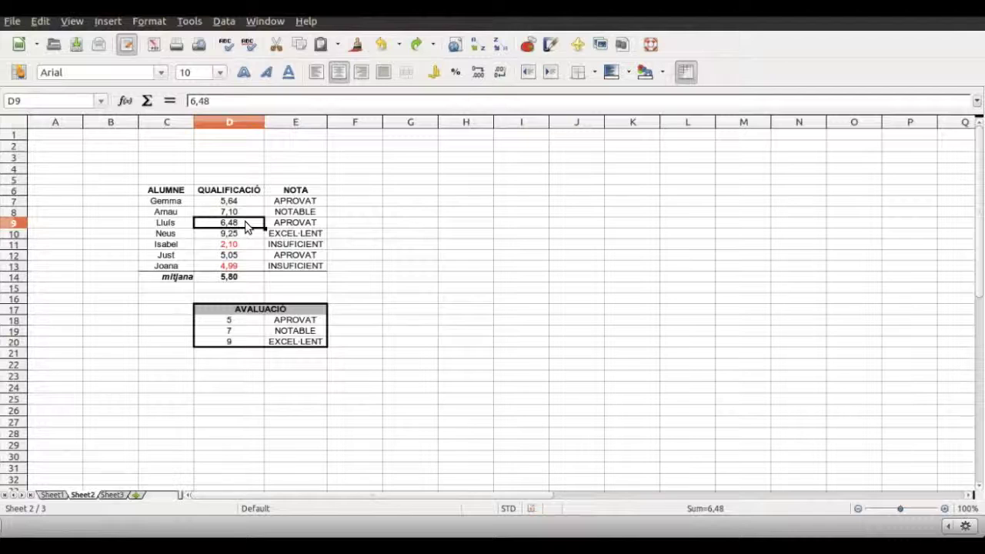
type("4")
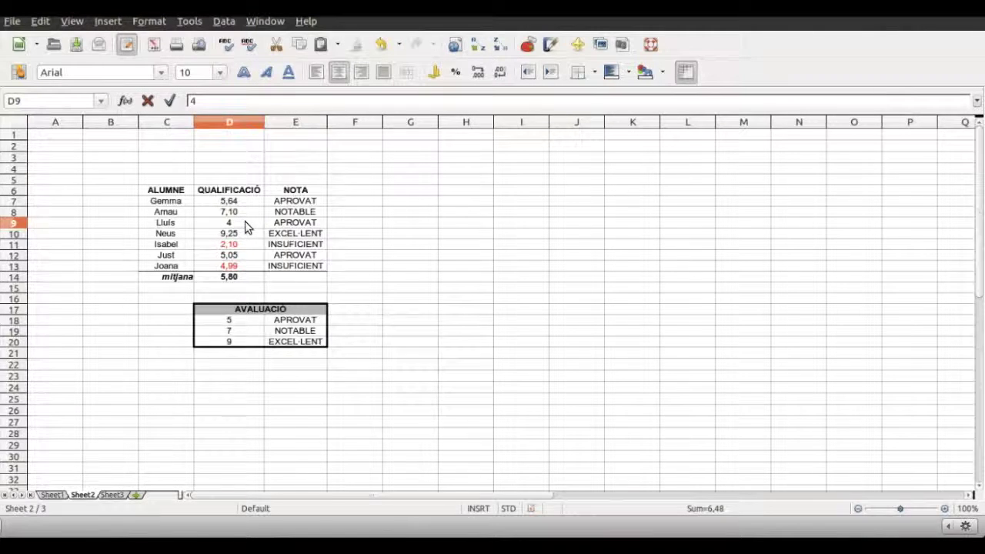
key("Return")
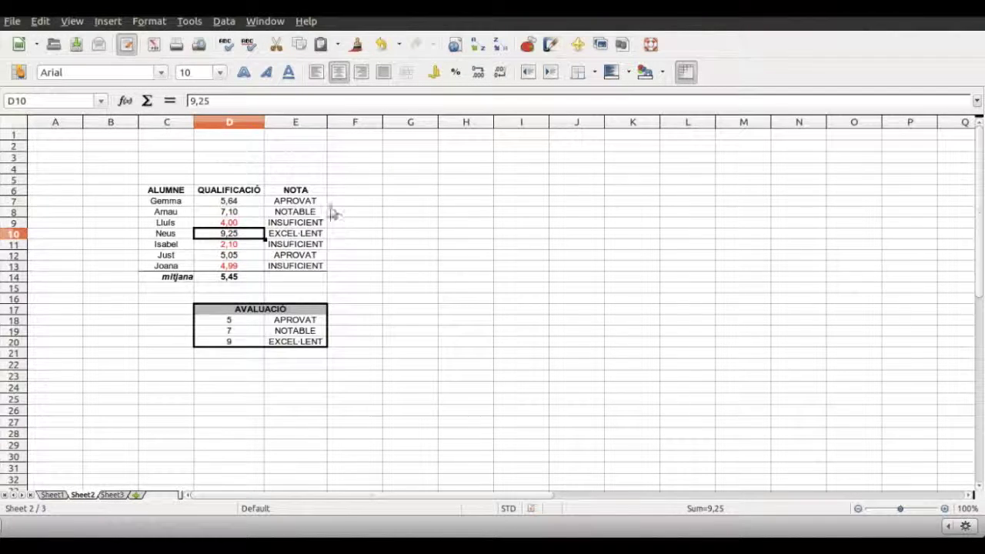
Apply conditional formatting to the NOTA cells E7:E13, giving values equal to "INSUFICIENT" a new style with a red background.
left_click_drag(320, 201, 322, 269)
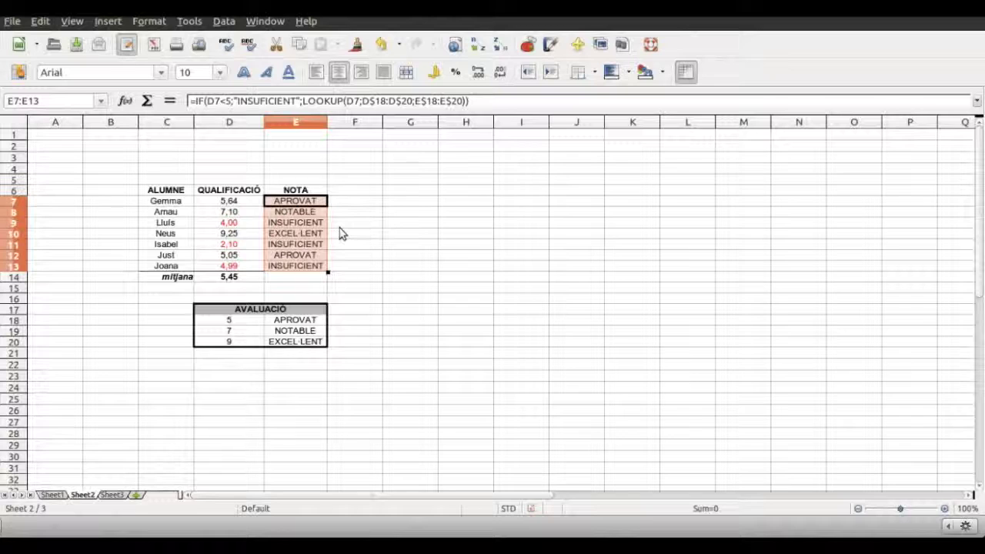
left_click(154, 21)
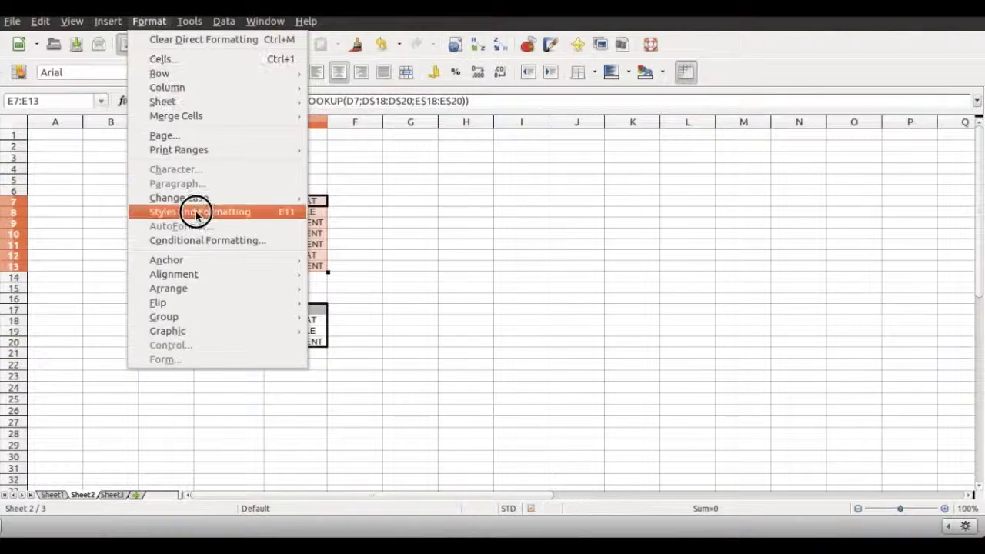
left_click(192, 238)
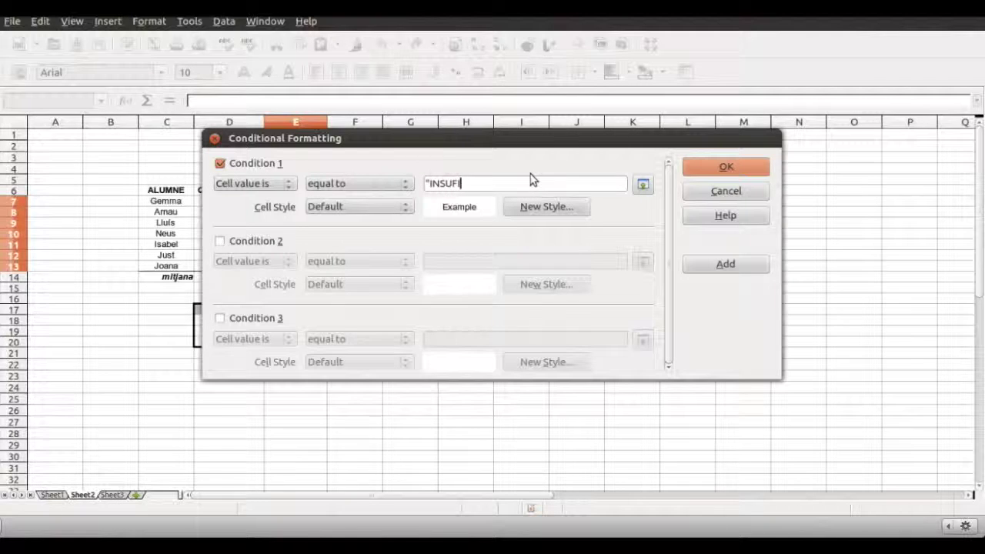
left_click(565, 212)
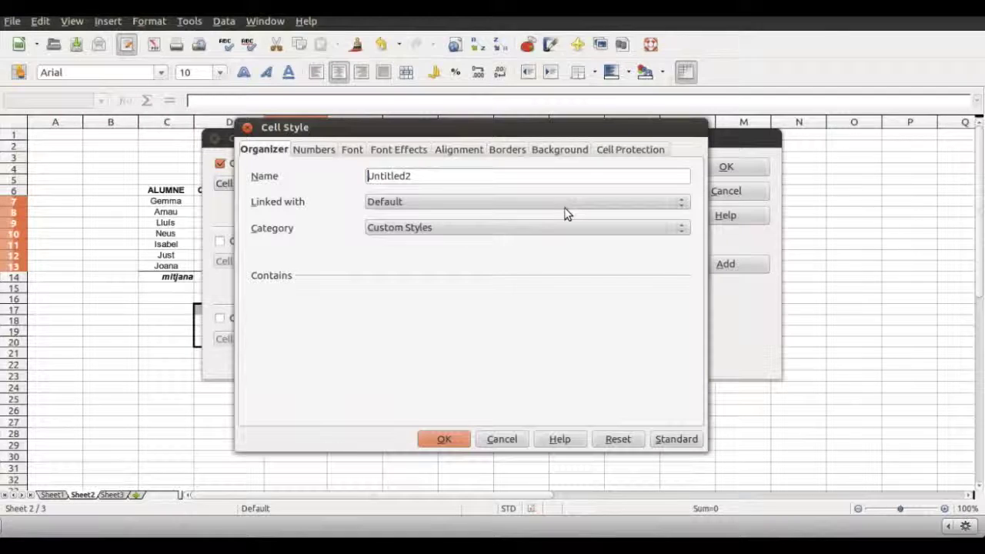
left_click(562, 152)
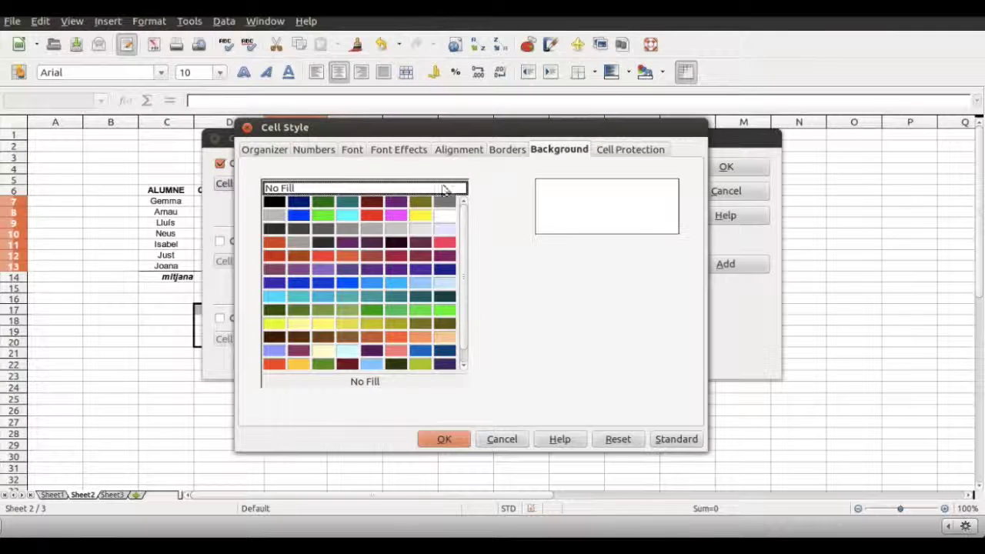
left_click(379, 214)
left_click(442, 439)
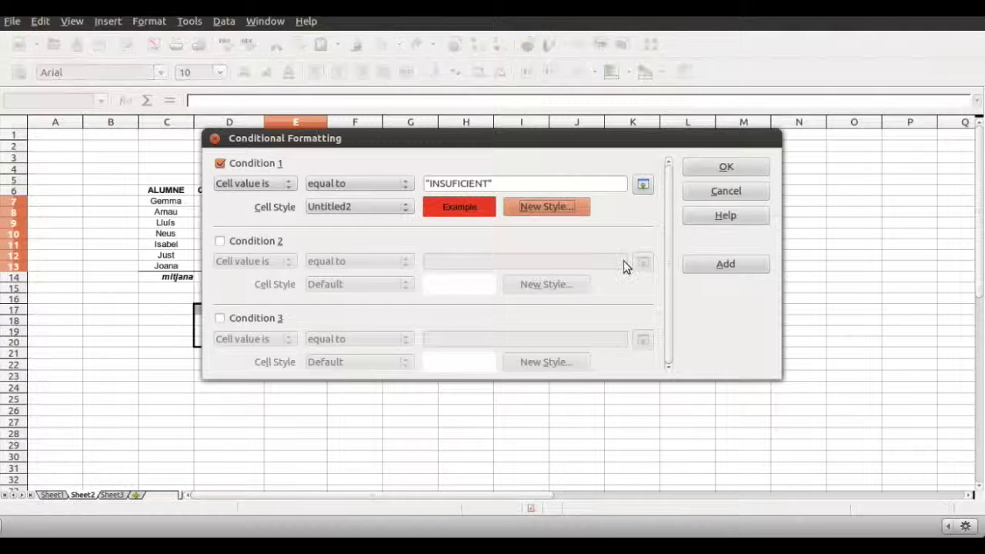
left_click(726, 167)
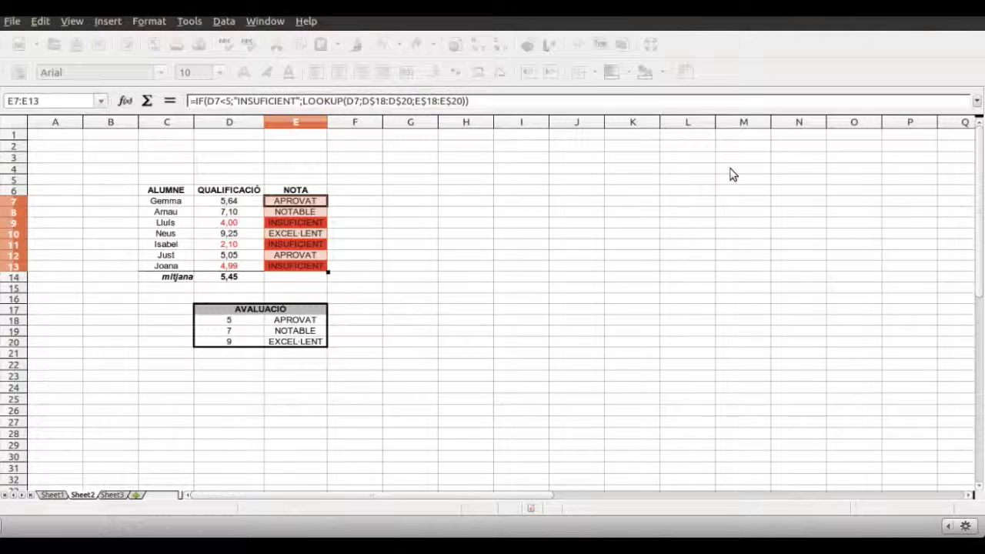
Remove the less-than-5 conditional formatting from the QUALIFICACIÓ grades D7:D13.
left_click(511, 254)
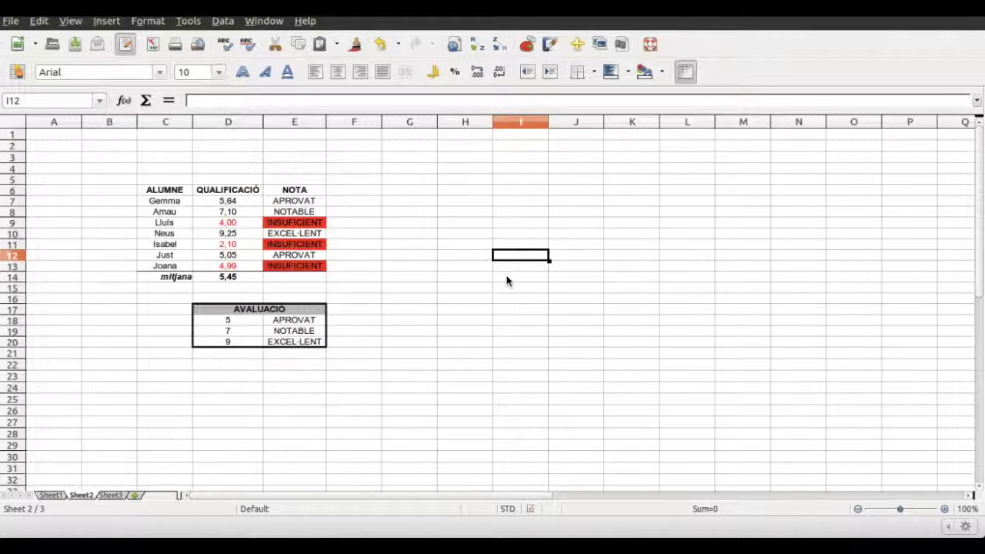
left_click_drag(235, 202, 231, 266)
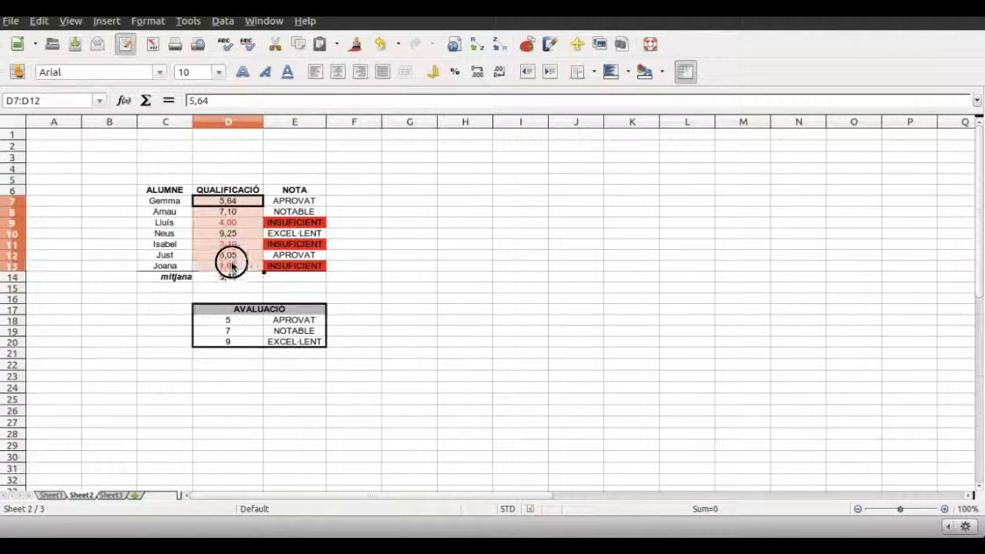
left_click(150, 22)
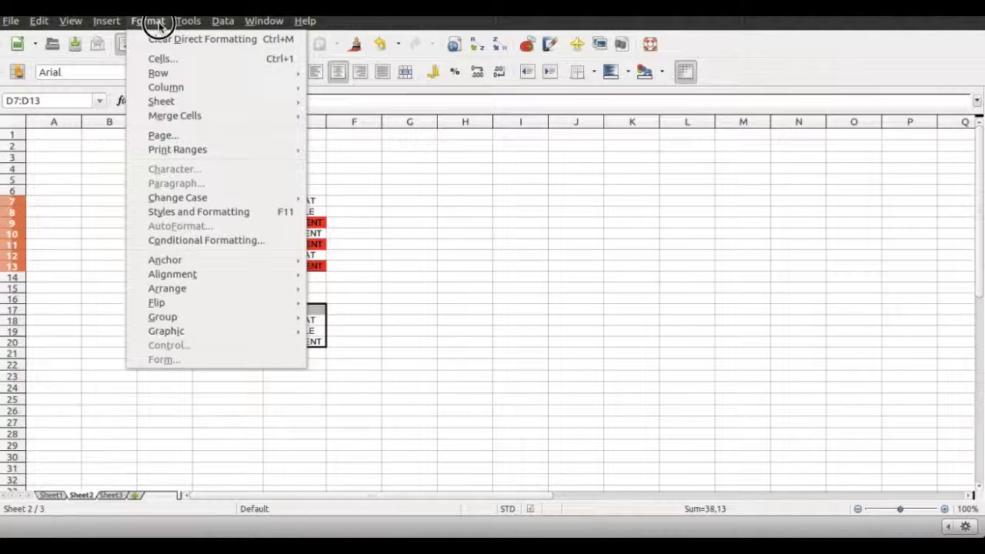
left_click(188, 240)
left_click(219, 165)
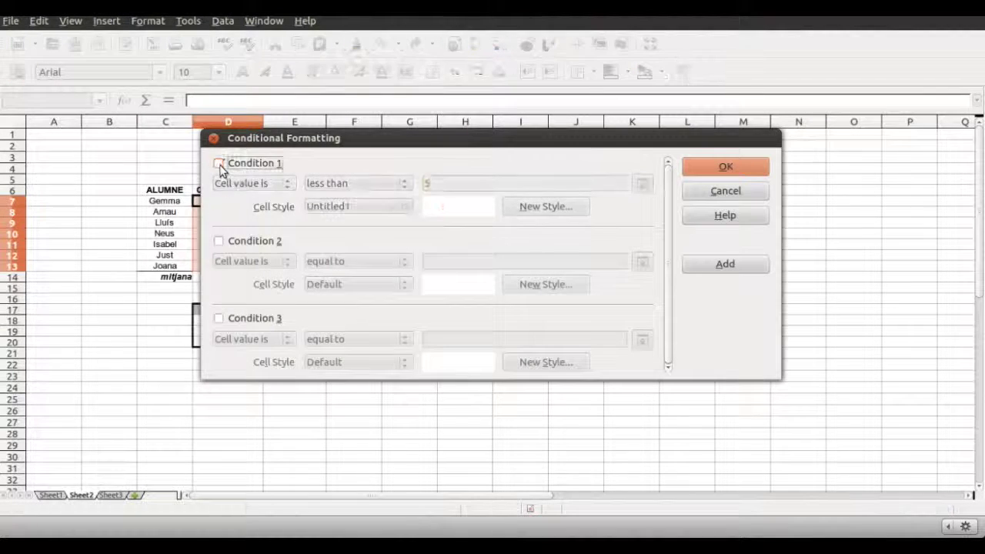
left_click(717, 169)
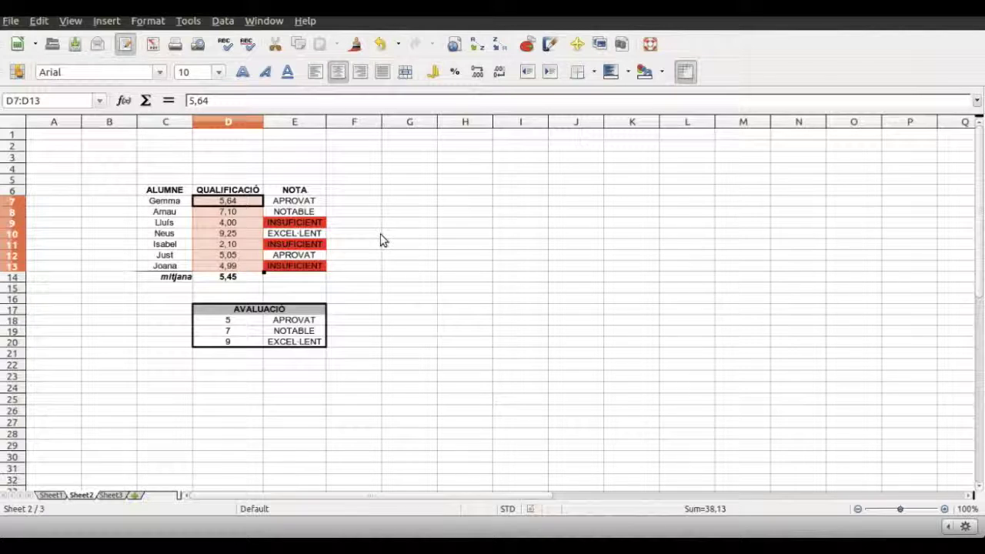
Set condition 1 of the conditional formatting on D7:D13 to cell values less than the average in $D$14.
left_click(157, 23)
left_click(185, 240)
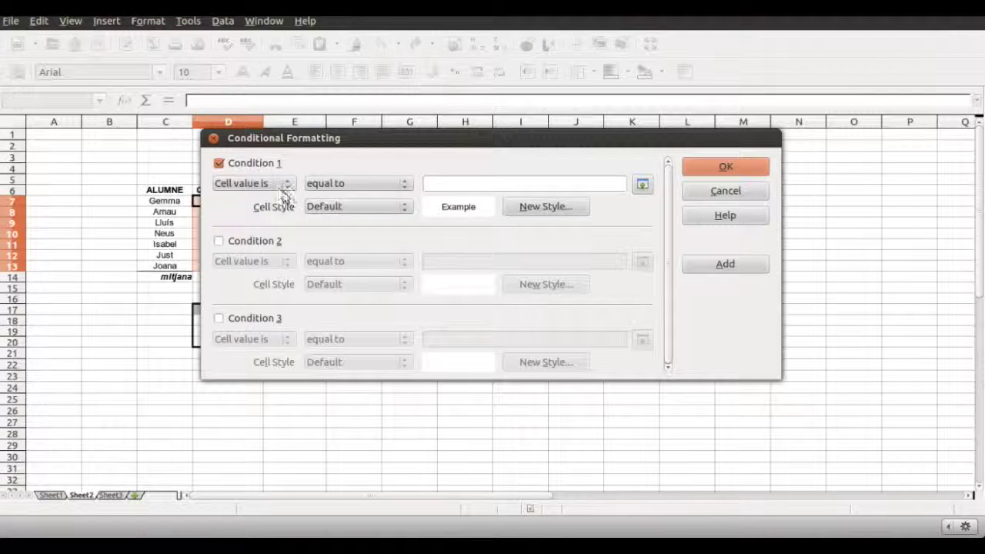
left_click(367, 183)
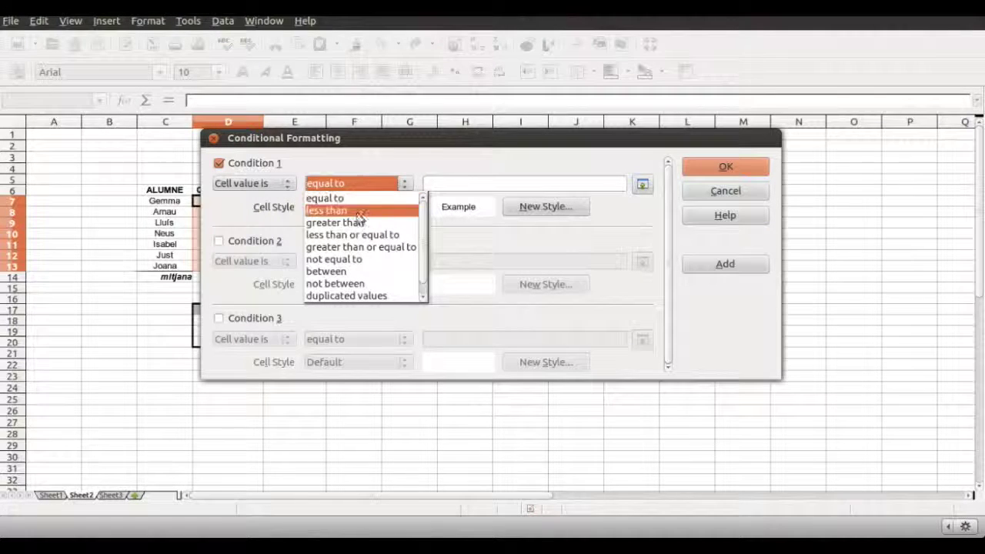
left_click(357, 214)
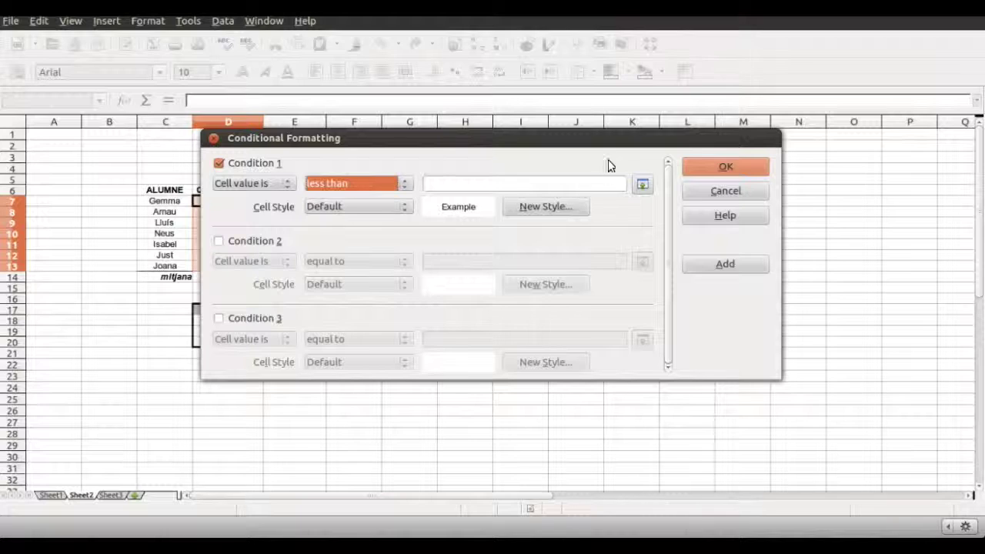
left_click(642, 185)
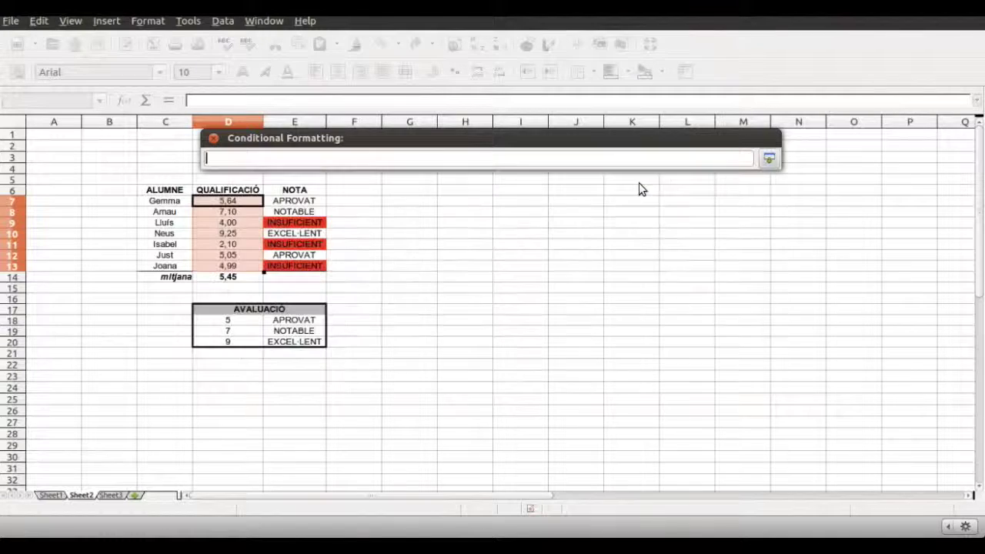
left_click(255, 285)
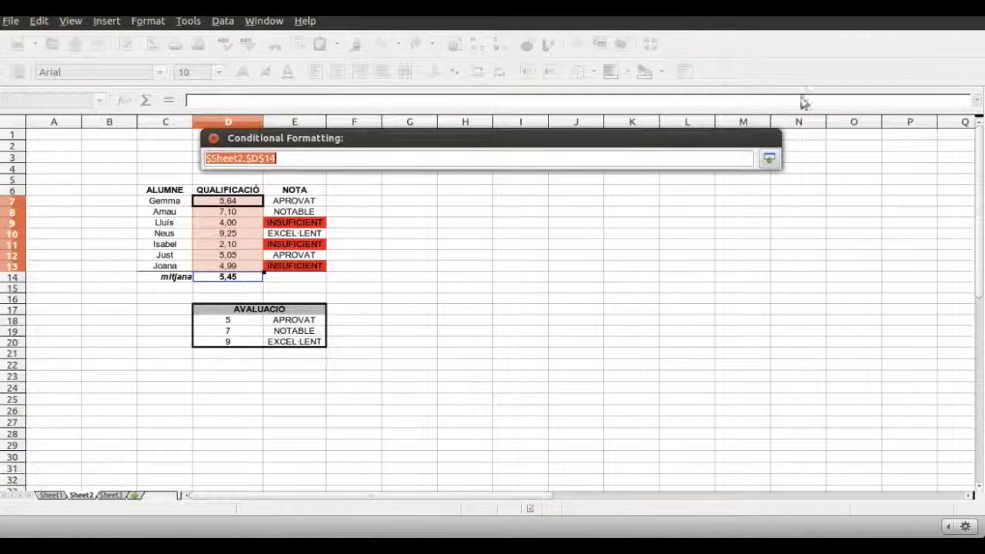
left_click(771, 159)
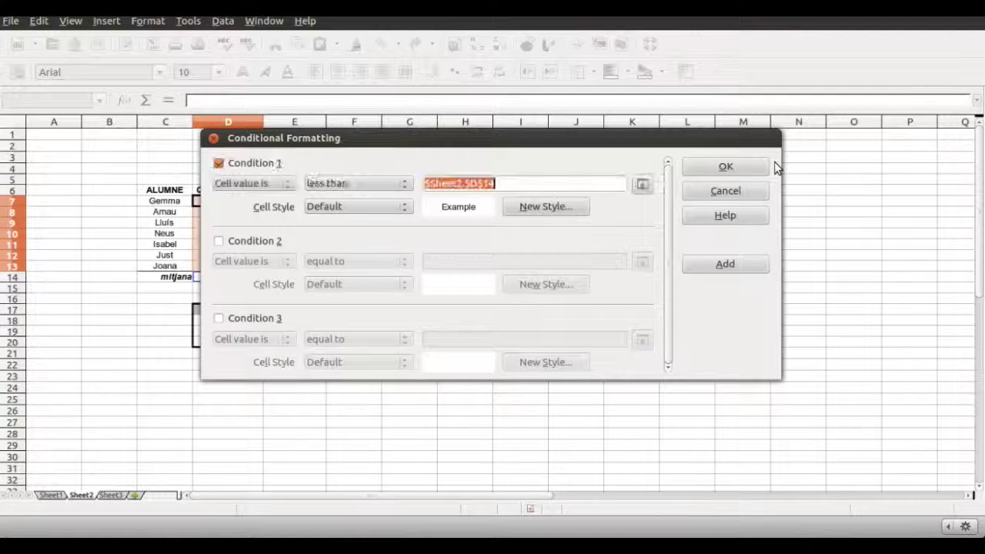
Create a new cell style with Light blue font color for the below-average condition.
left_click(546, 207)
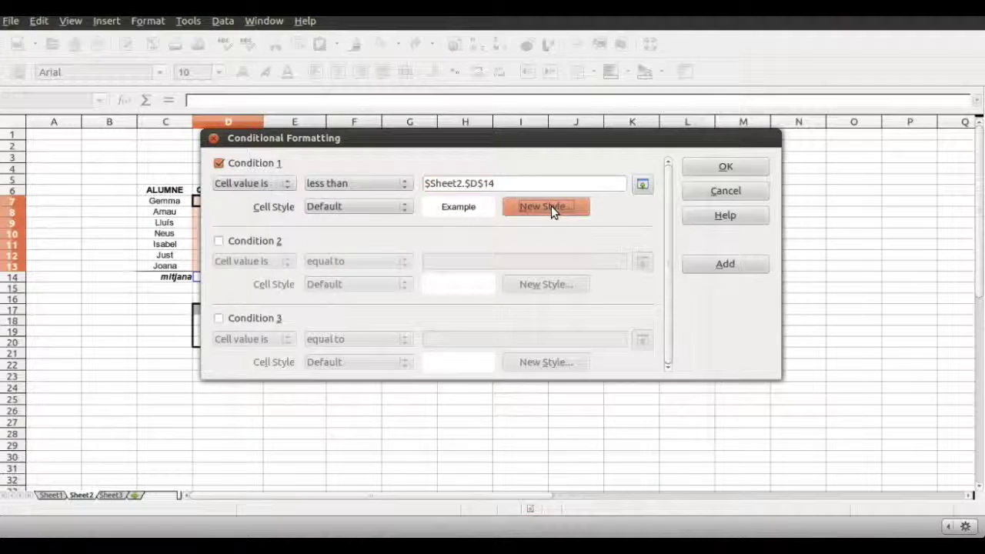
left_click(380, 152)
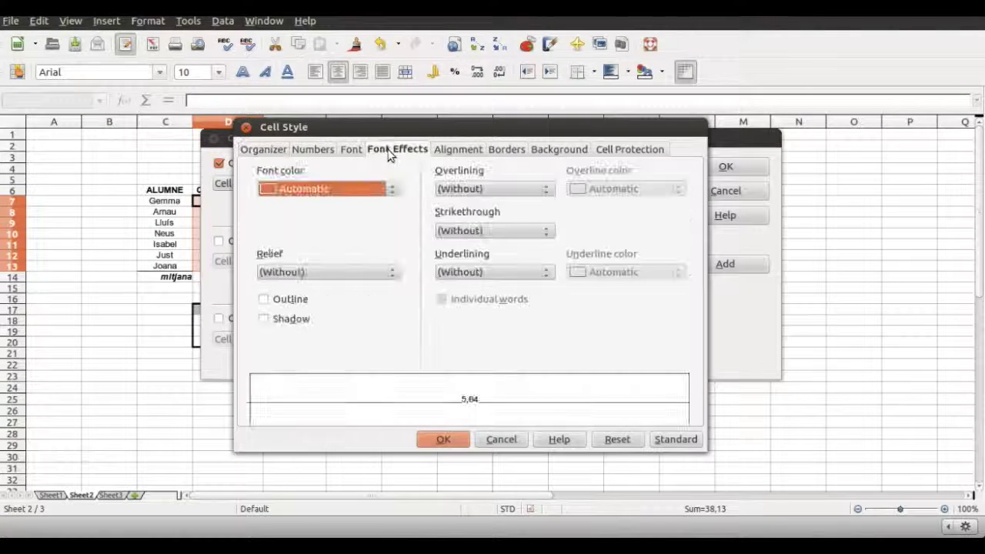
left_click(392, 189)
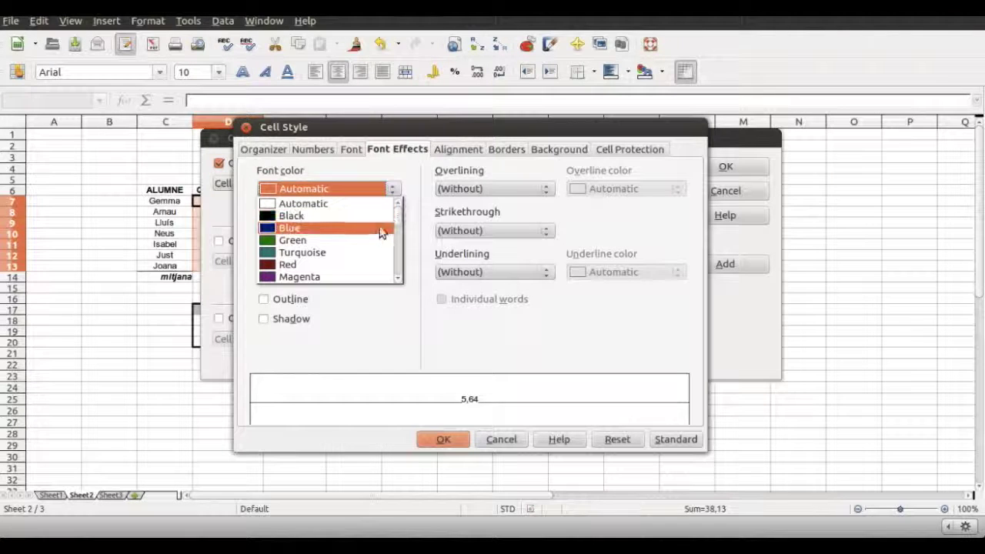
mouse_move(397, 214)
left_mouse_down()
mouse_move(396, 230)
mouse_move(395, 216)
left_mouse_up()
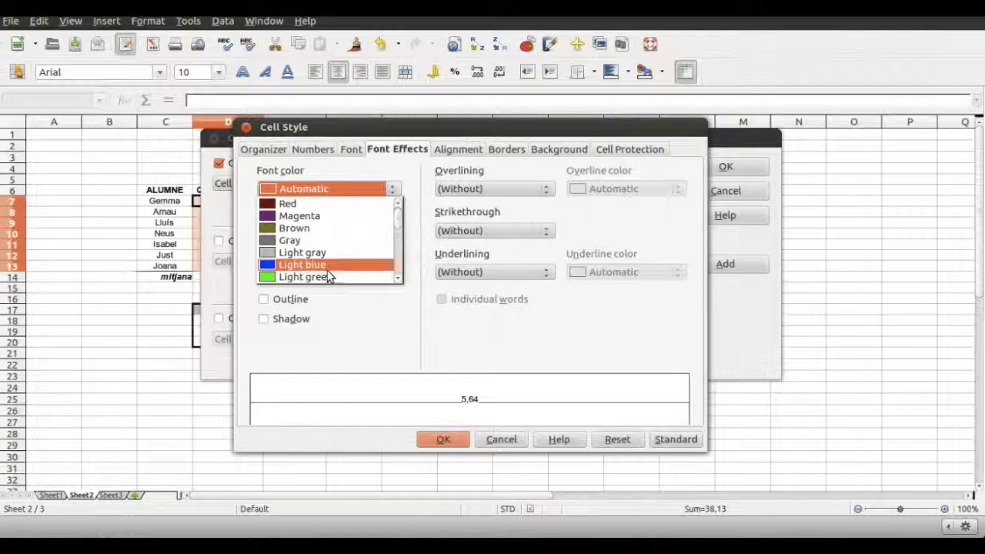
left_click(328, 265)
left_click(442, 439)
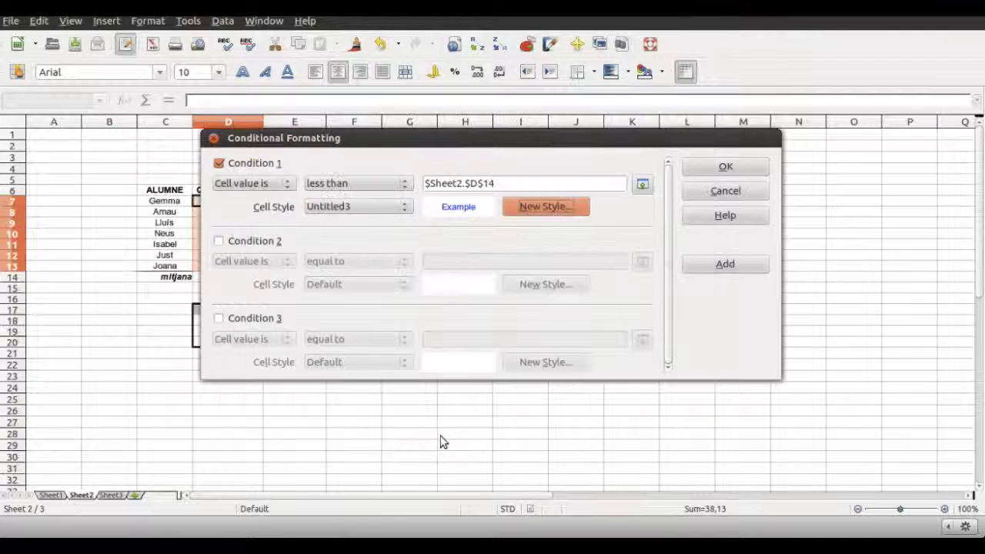
Enable condition 2 for cell values greater than the average in $D$14.
left_click(258, 244)
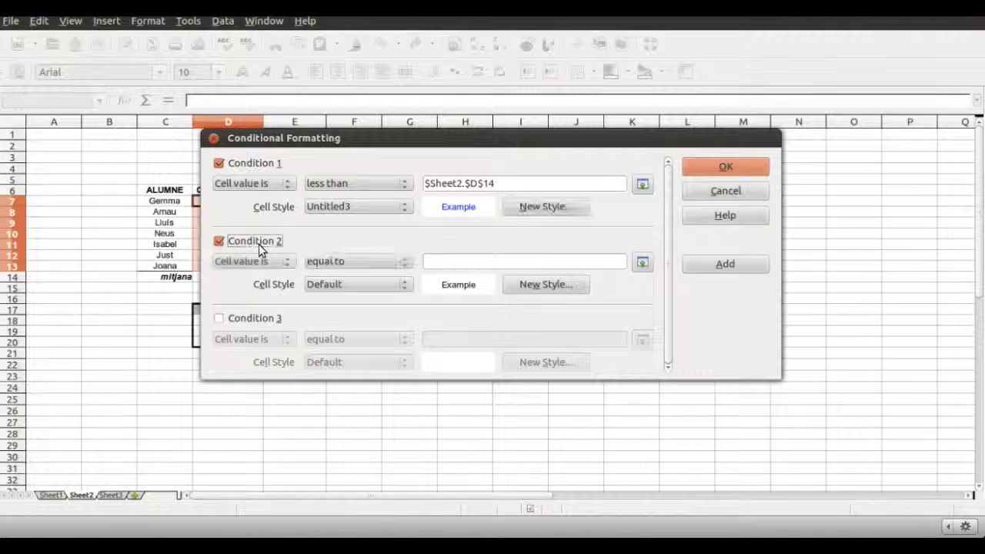
left_click(398, 264)
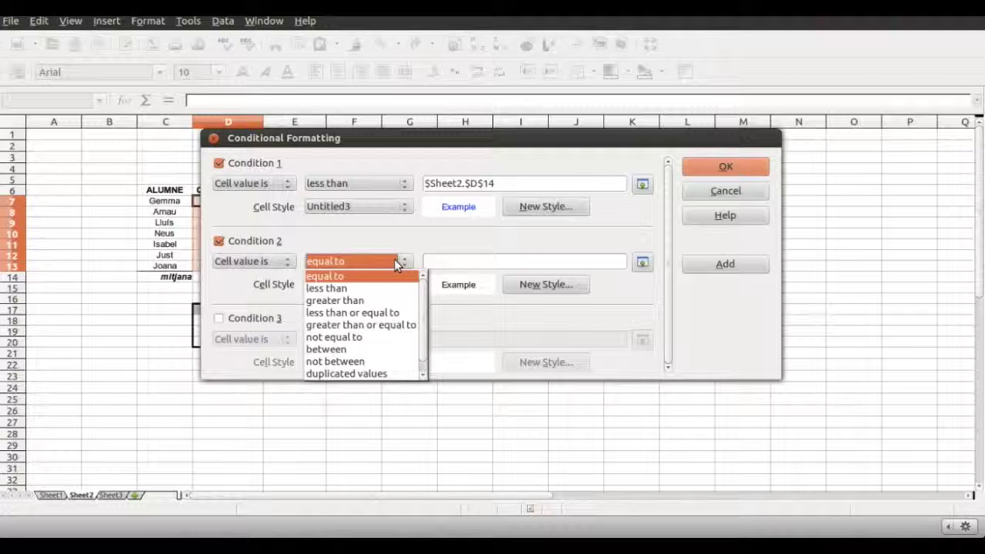
left_click(381, 300)
left_click(642, 262)
left_click(237, 279)
left_click(769, 158)
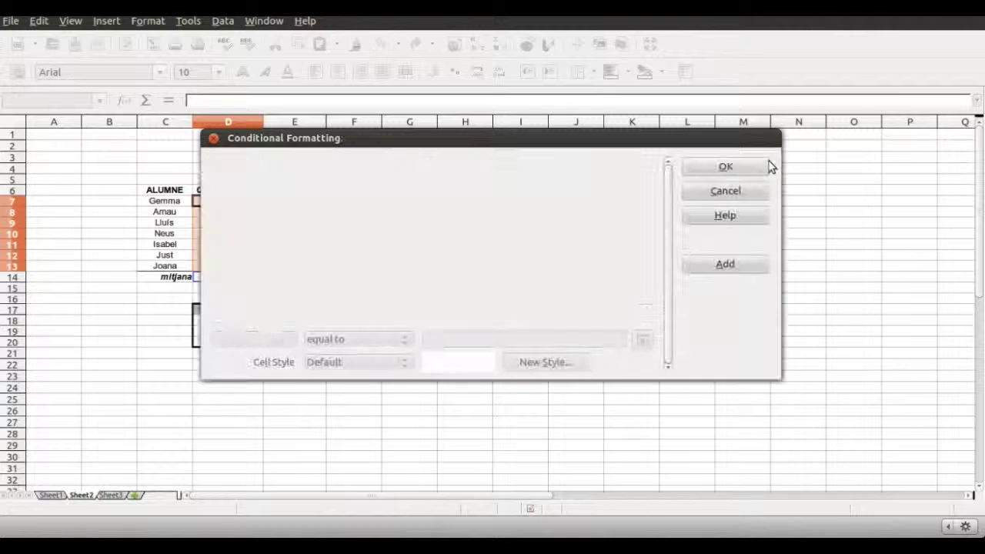
Create a new cell style with Orange 2 font color for the above-average condition and apply the conditional formatting.
left_click(567, 285)
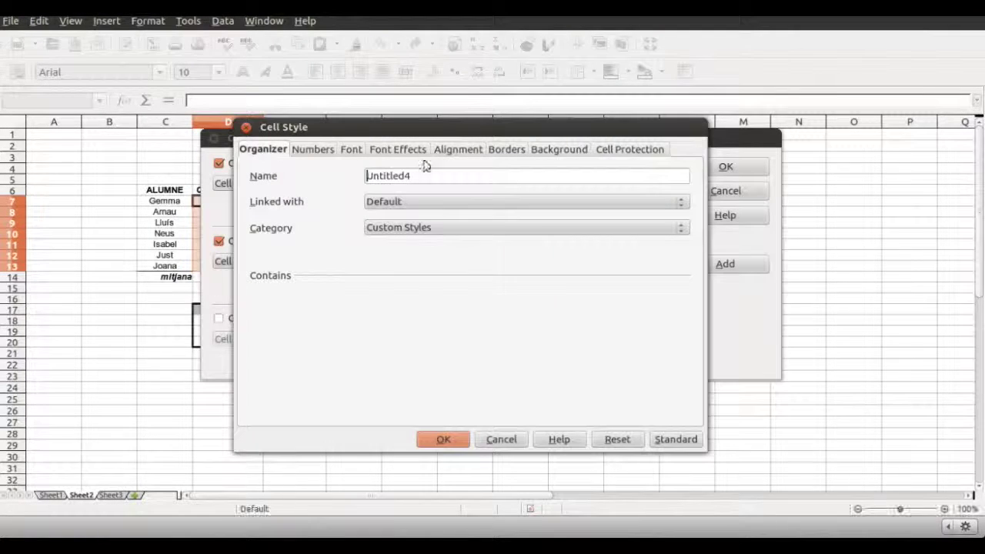
left_click(388, 149)
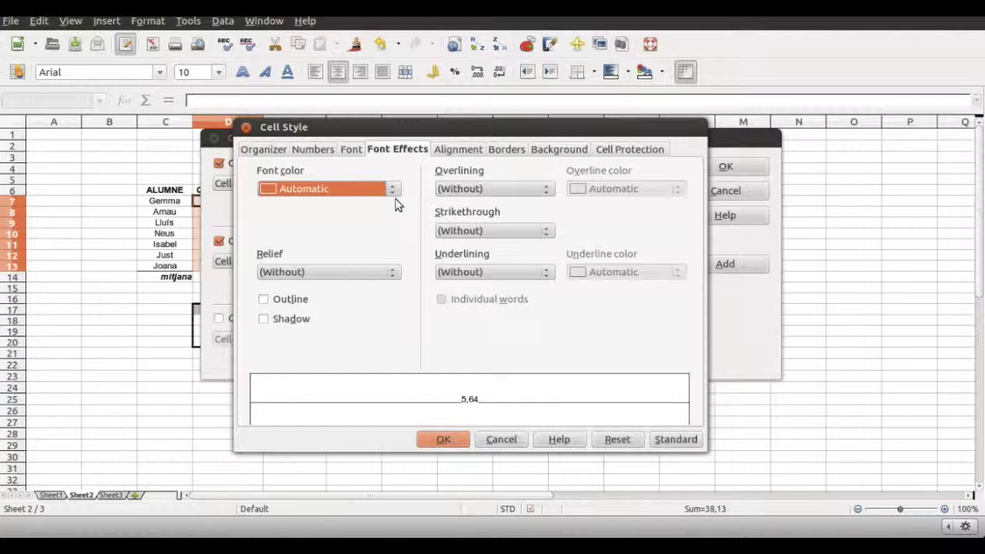
left_click(392, 189)
left_click_drag(399, 230, 392, 261)
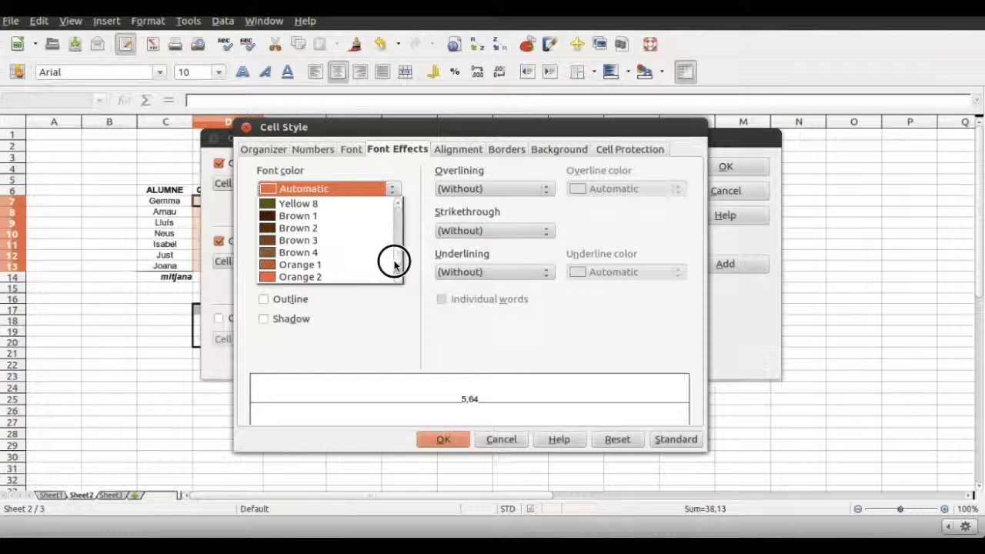
left_click(331, 276)
left_click(443, 440)
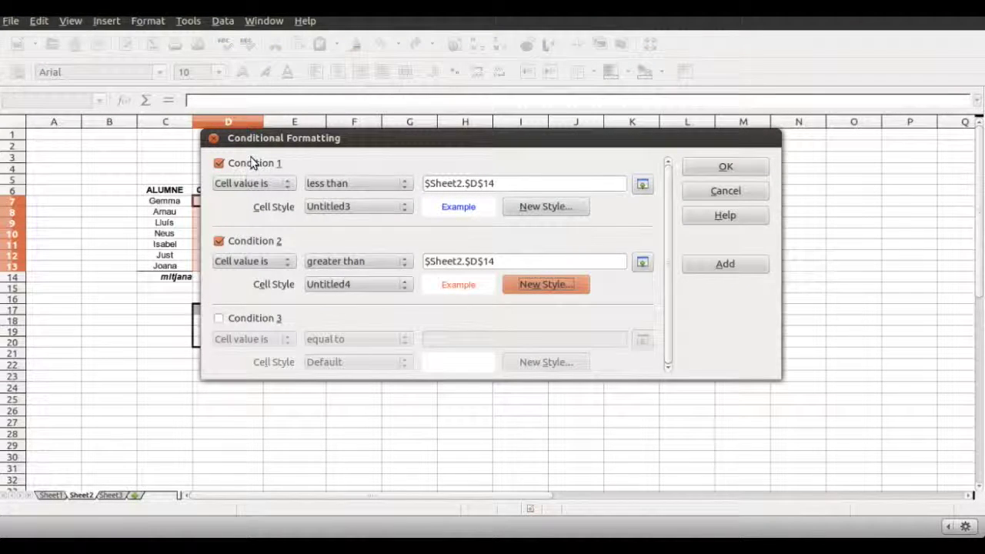
left_click(729, 168)
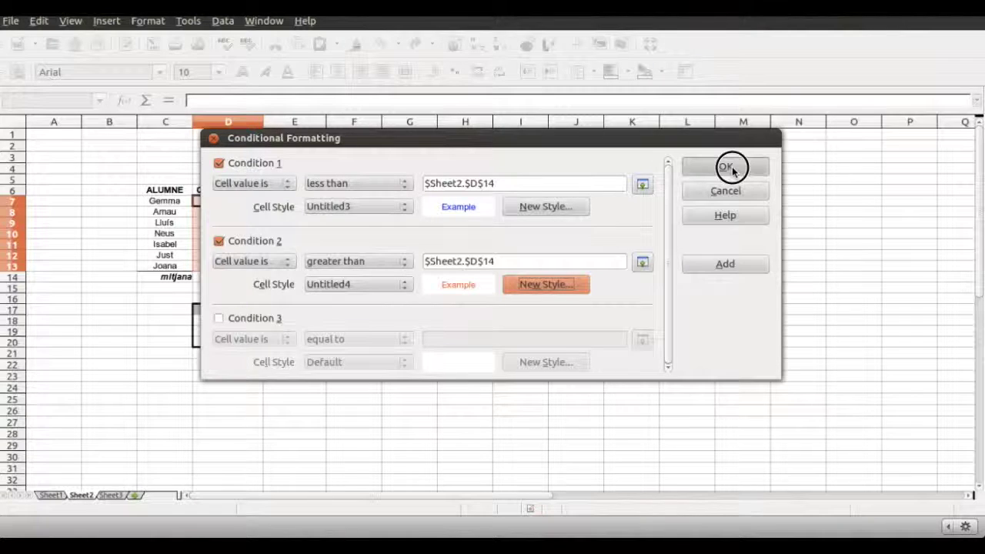
left_click(654, 214)
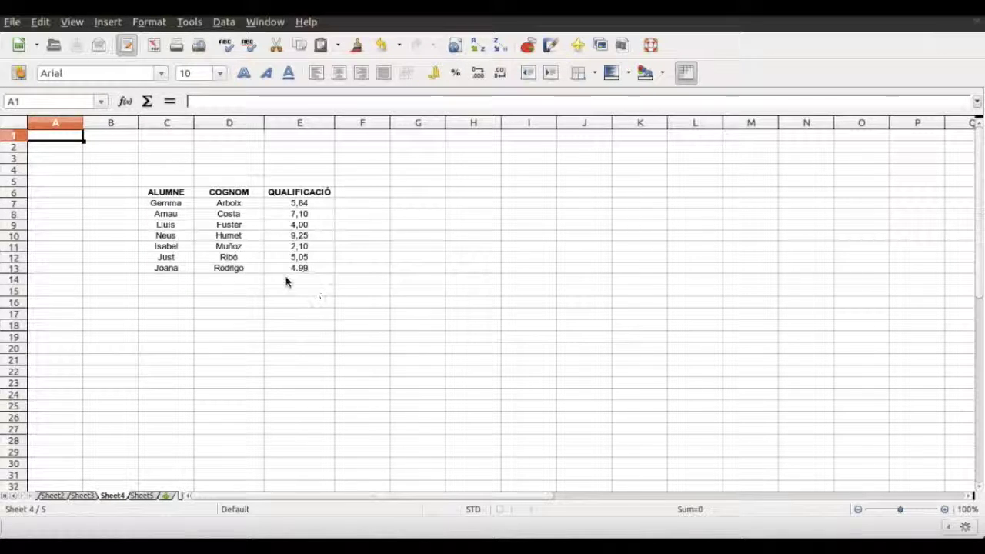
Start a chart from the ALUMNE cells C6:C13 and QUALIFICACIÓ cells E6:E13 on Sheet4, using the normal Column type.
left_click_drag(184, 193, 182, 269)
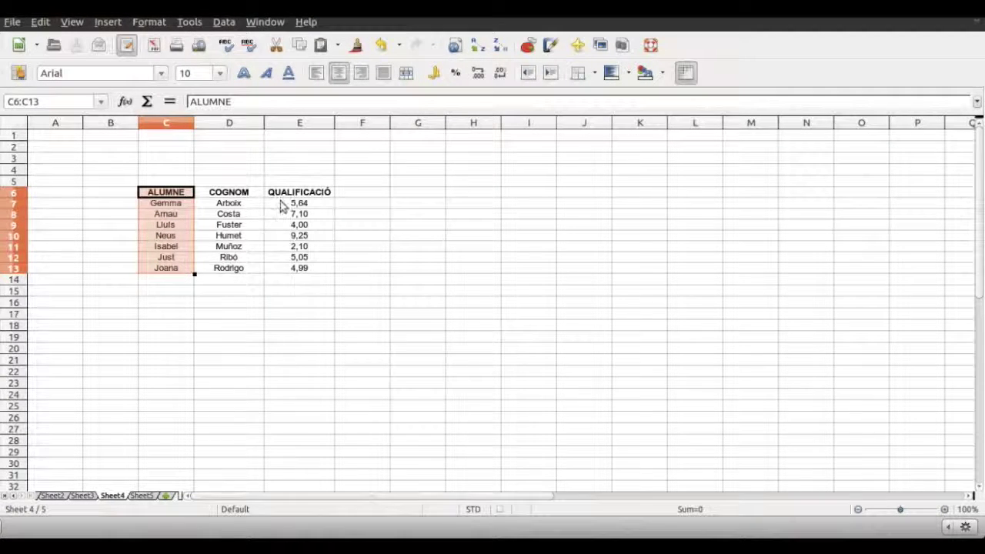
left_click_drag(297, 192, 295, 274)
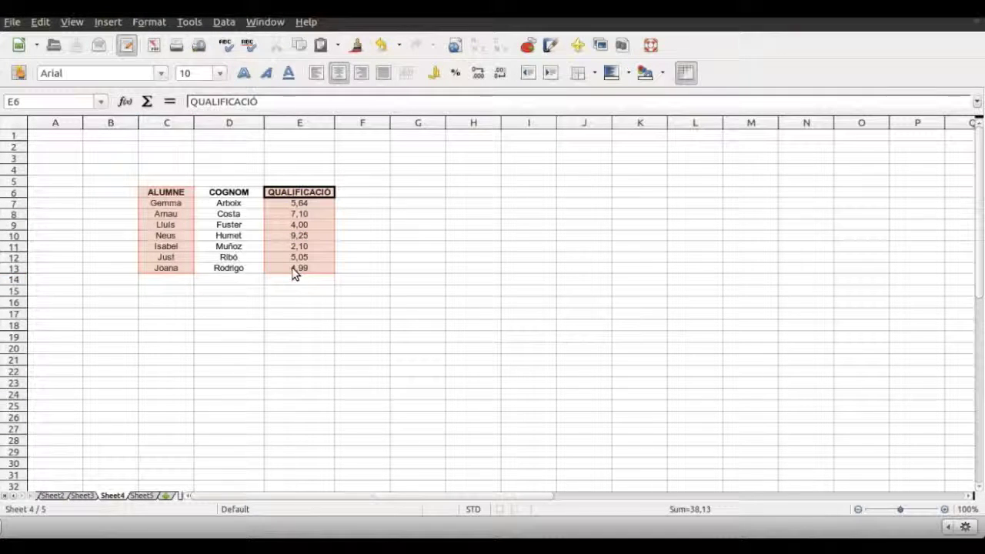
left_click(529, 48)
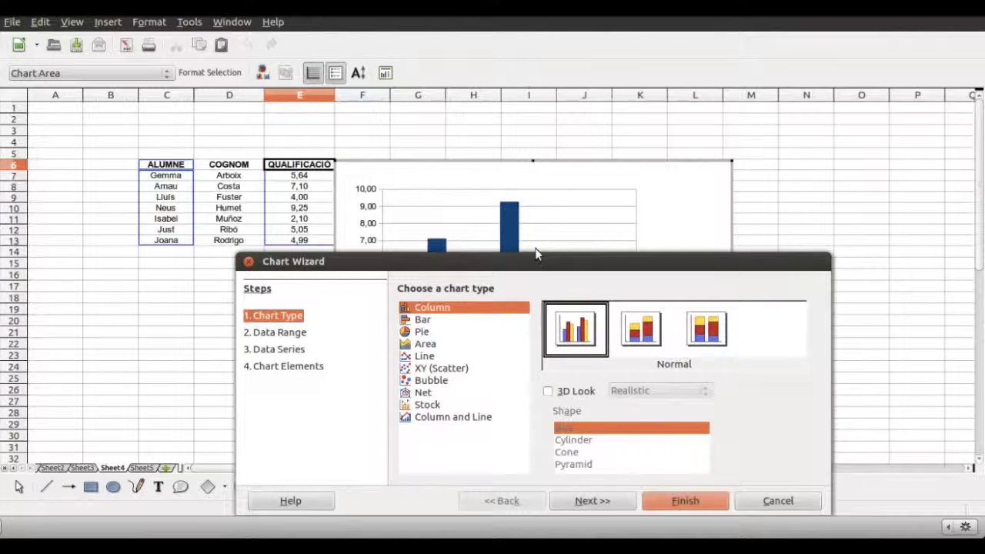
left_click_drag(545, 268, 602, 119)
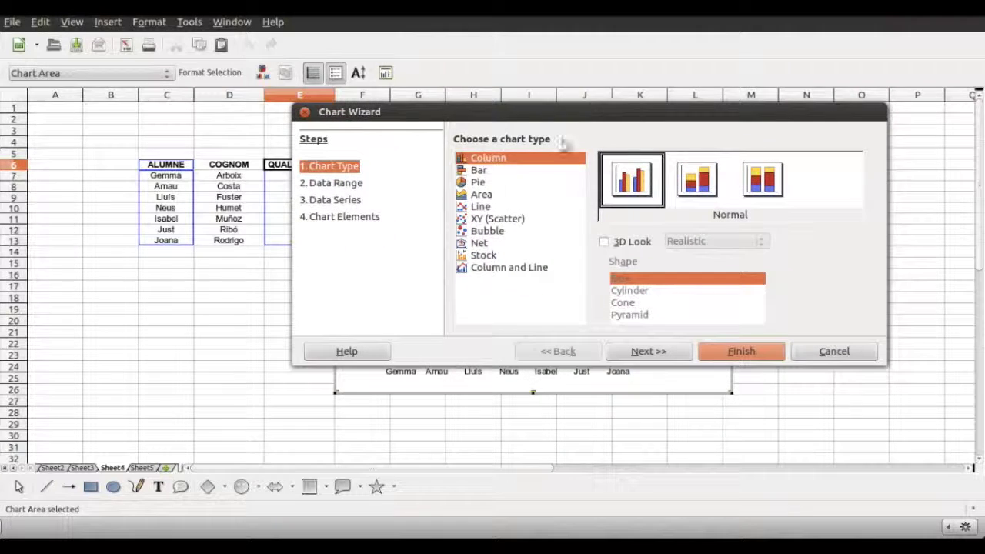
left_click(488, 171)
left_click(480, 196)
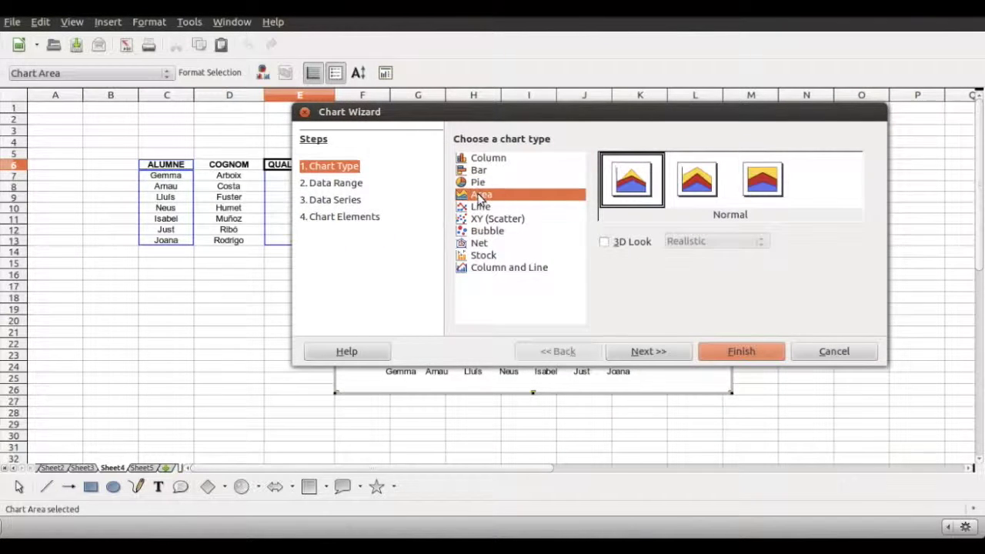
left_click(499, 164)
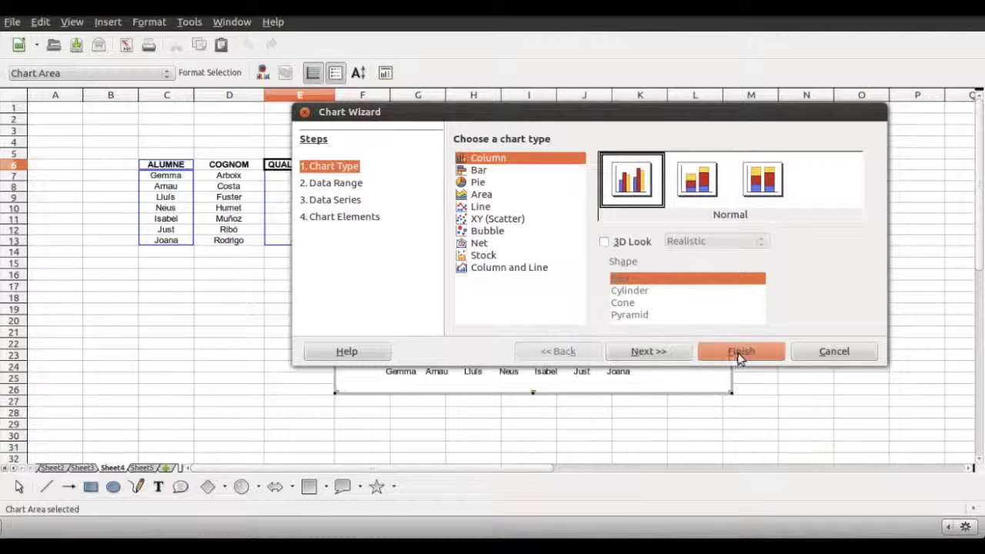
Title the chart "Notes del 1r trimestre", label the X axis Alumne and the Y axis Nota, and finish the chart.
left_click(670, 358)
left_click(669, 358)
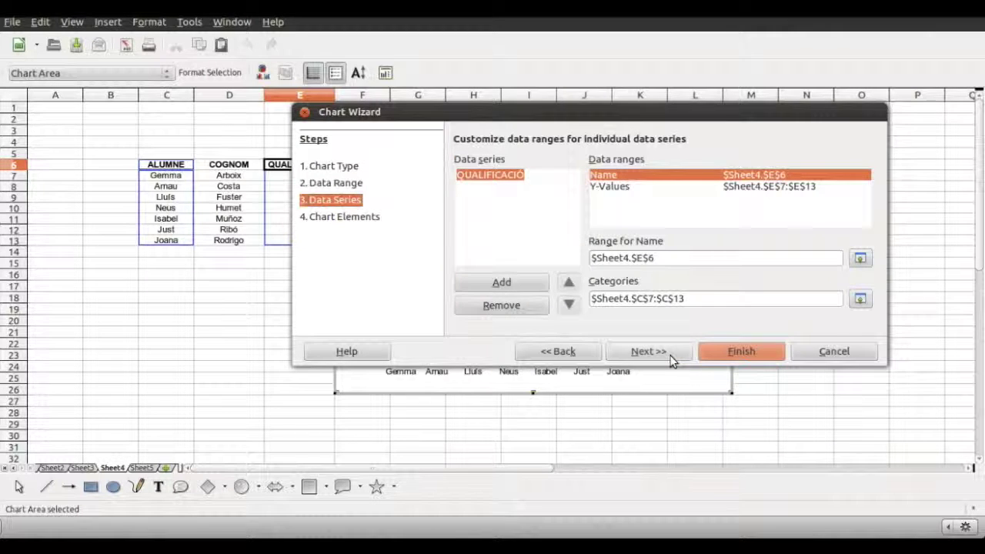
left_click(671, 358)
left_click(594, 162)
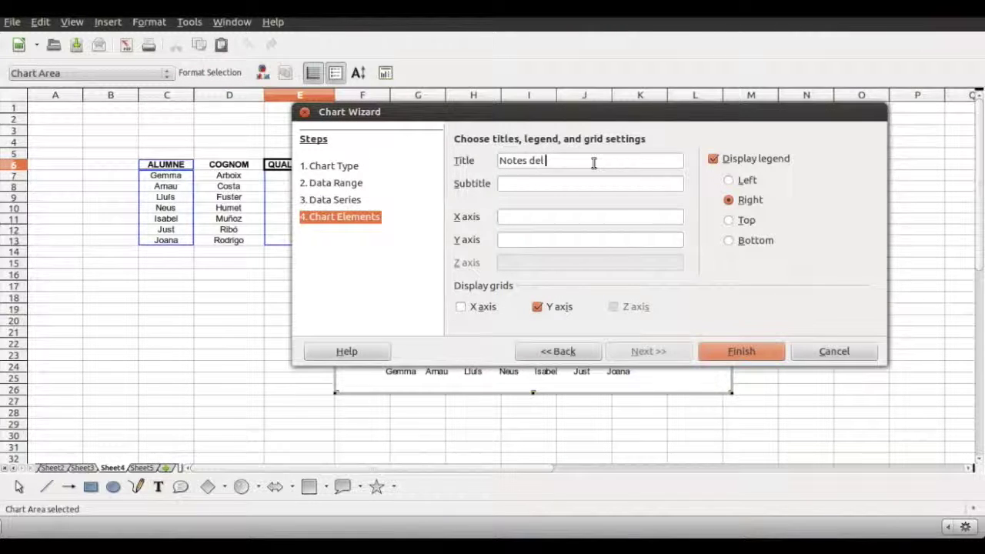
type("Notes del 1r trimestre")
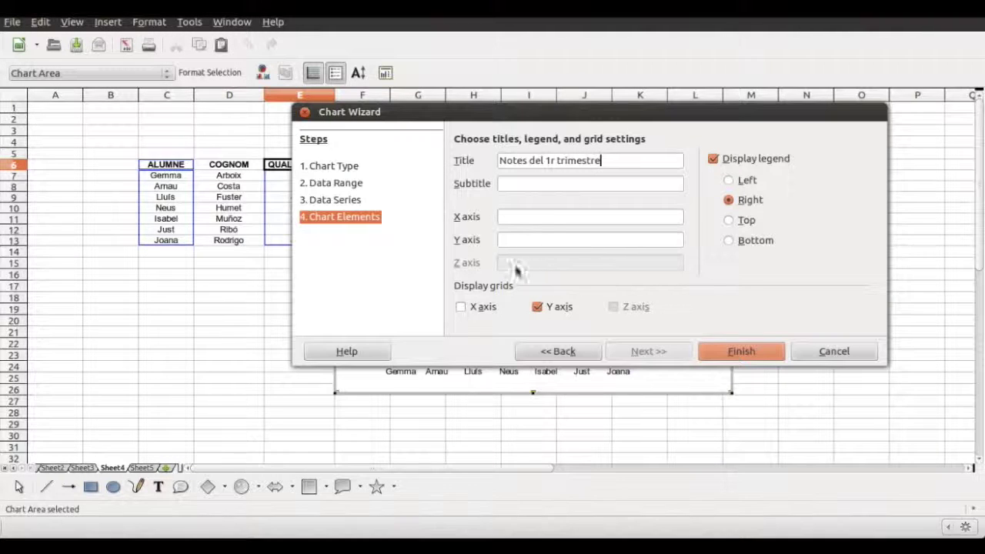
left_click(548, 219)
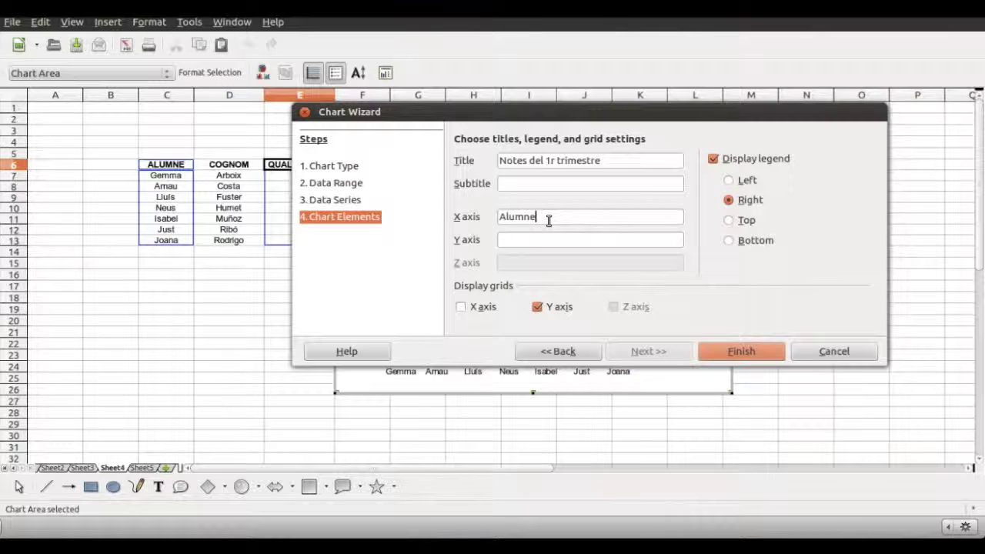
type("Nota")
left_click(734, 351)
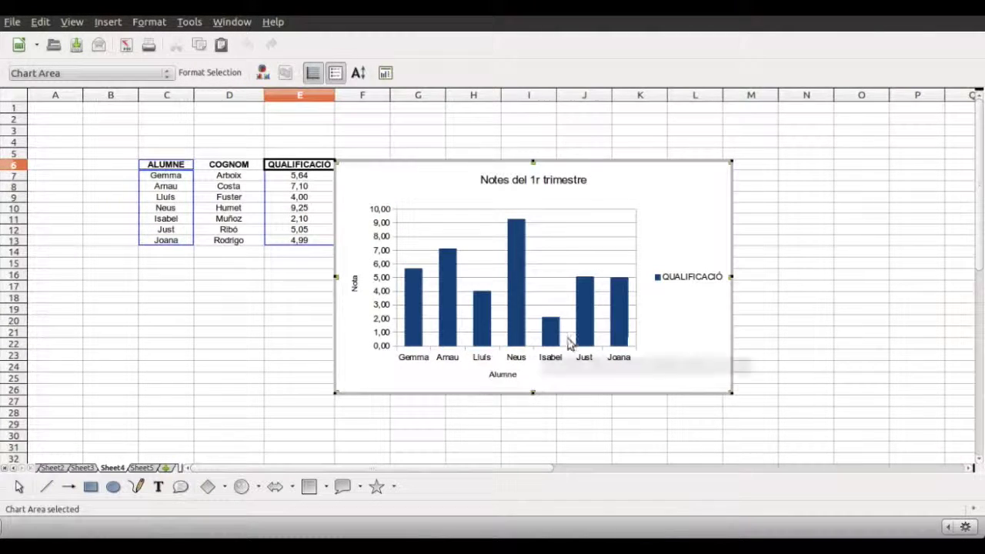
left_click(789, 205)
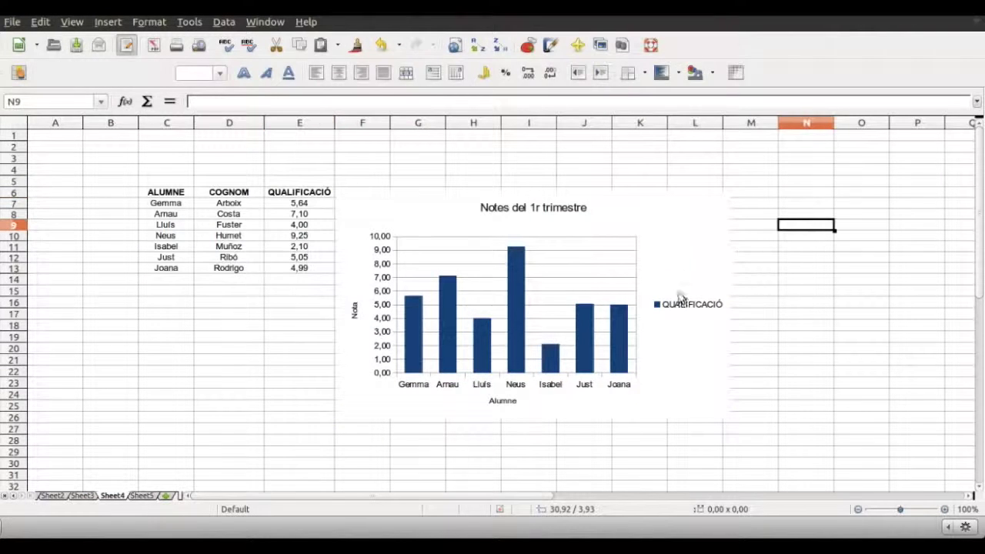
Open the chart's X axis formatting and set its label font to Ubuntu at size 8.
left_click(660, 367)
left_click(614, 387)
double_click(622, 365)
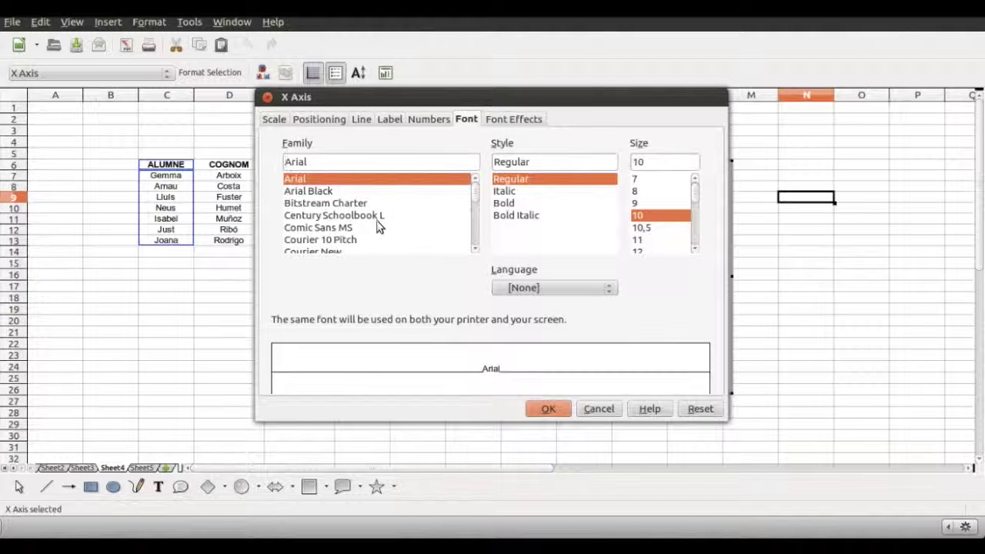
left_click_drag(475, 196, 477, 221)
left_click_drag(475, 224, 473, 221)
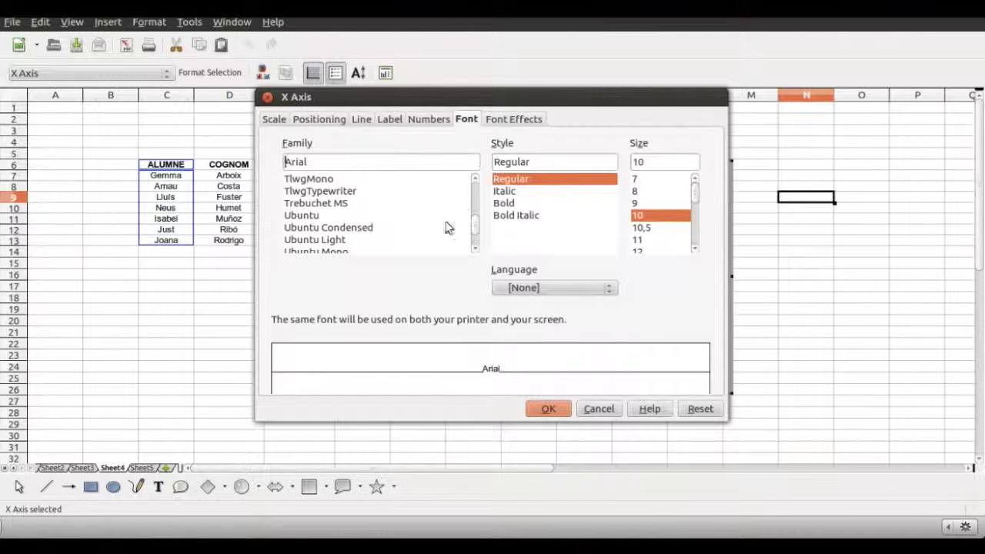
left_click(314, 217)
left_click(642, 191)
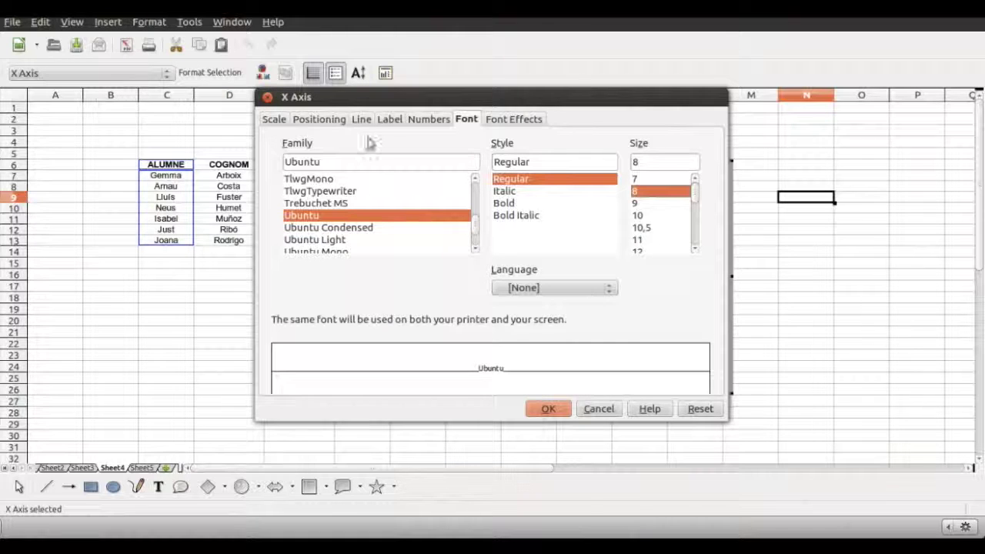
Rotate the X axis labels to a diagonal orientation and apply the axis formatting.
left_click(327, 119)
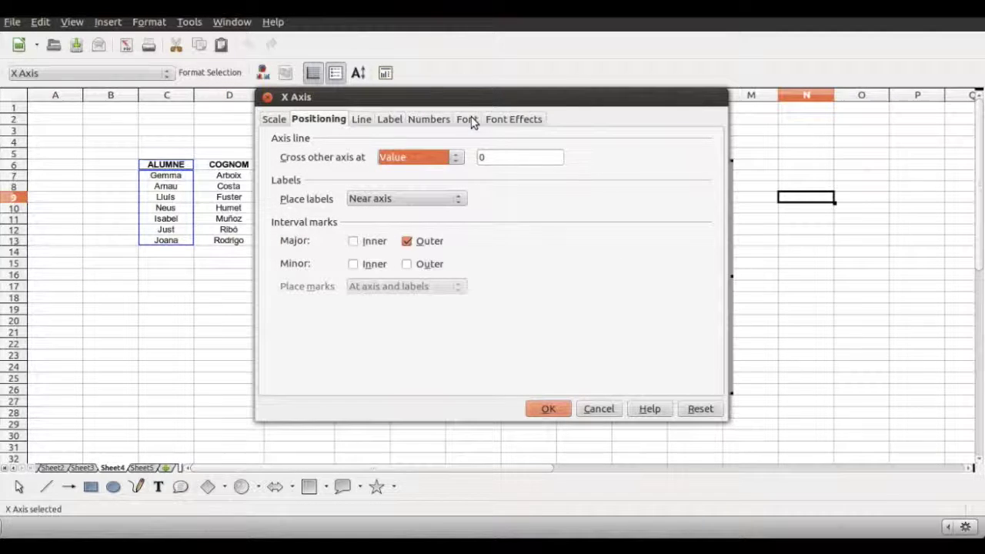
left_click(506, 121)
left_click(412, 121)
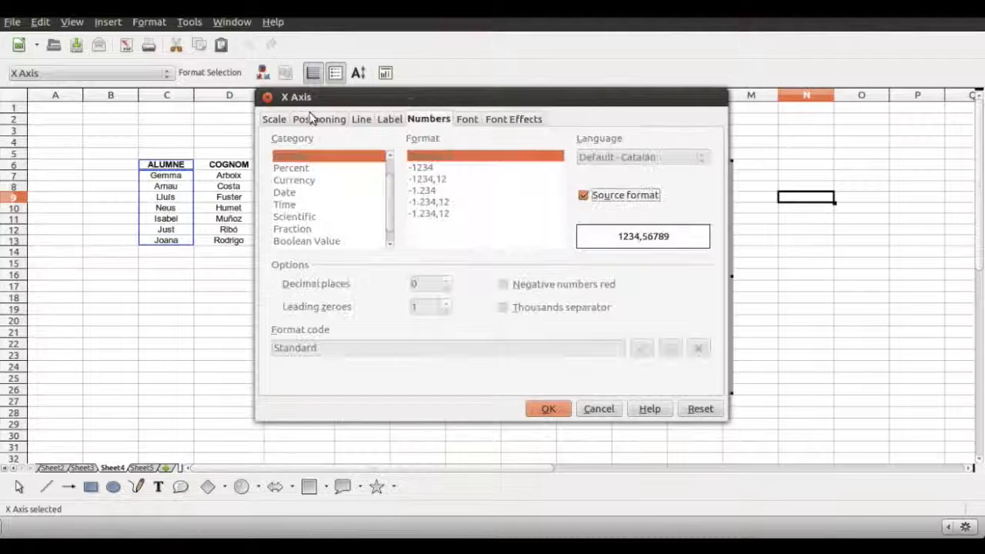
left_click(277, 120)
left_click(324, 121)
left_click(363, 122)
left_click(409, 122)
left_click(387, 122)
left_click_drag(357, 310, 341, 289)
left_click(548, 410)
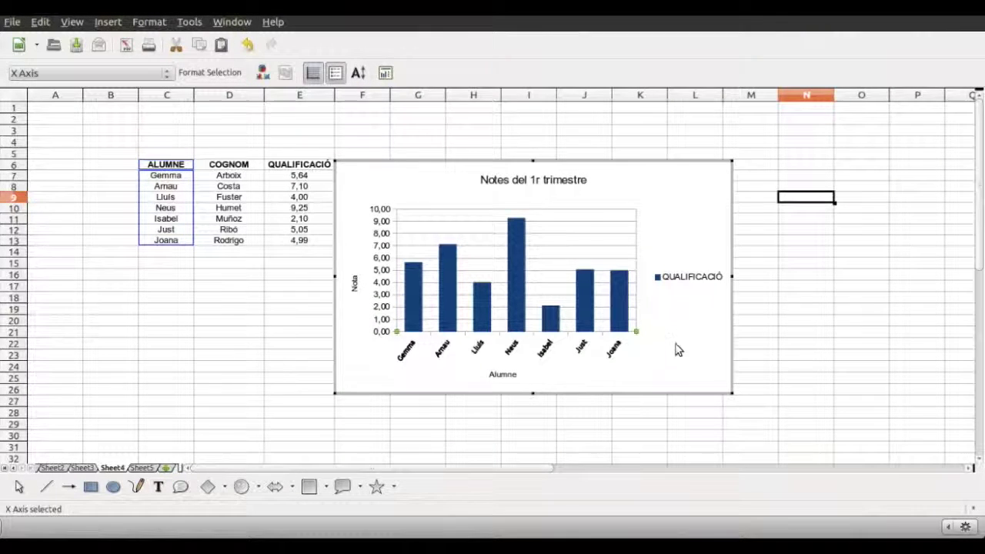
left_click(744, 333)
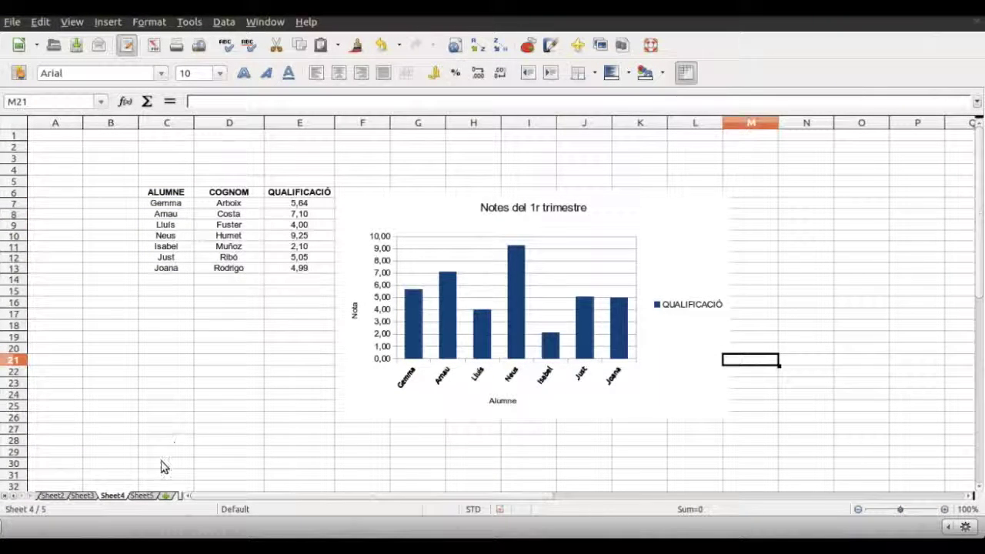
Start a chart on Sheet5 from the Mes and Percentatge de vendes cells C6:D12, leaving out the total row.
left_click(146, 496)
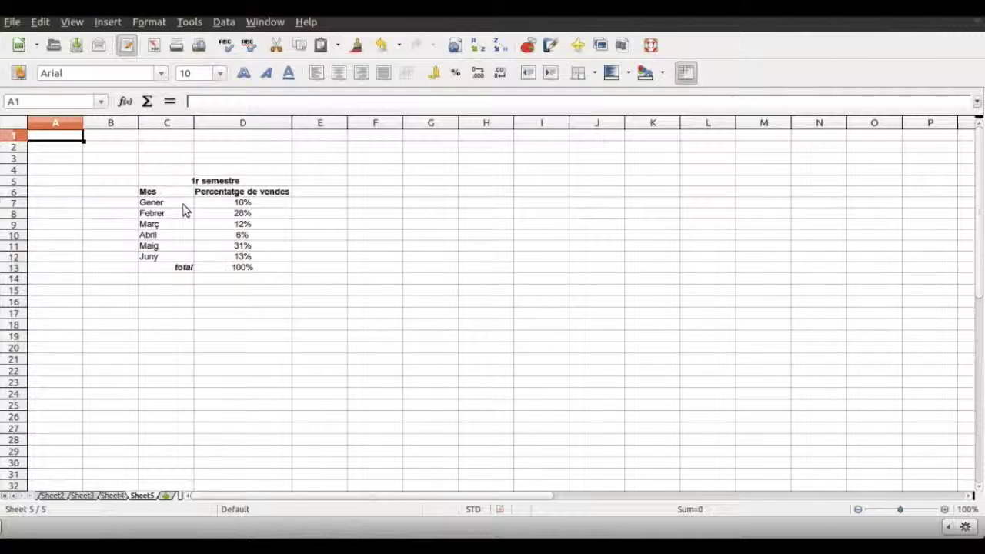
left_click_drag(171, 193, 249, 257)
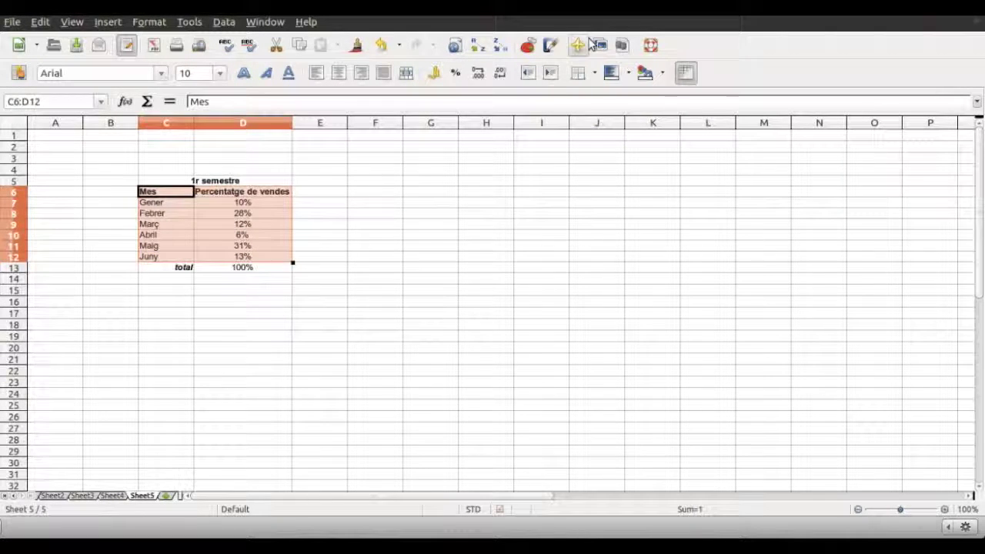
left_click(527, 48)
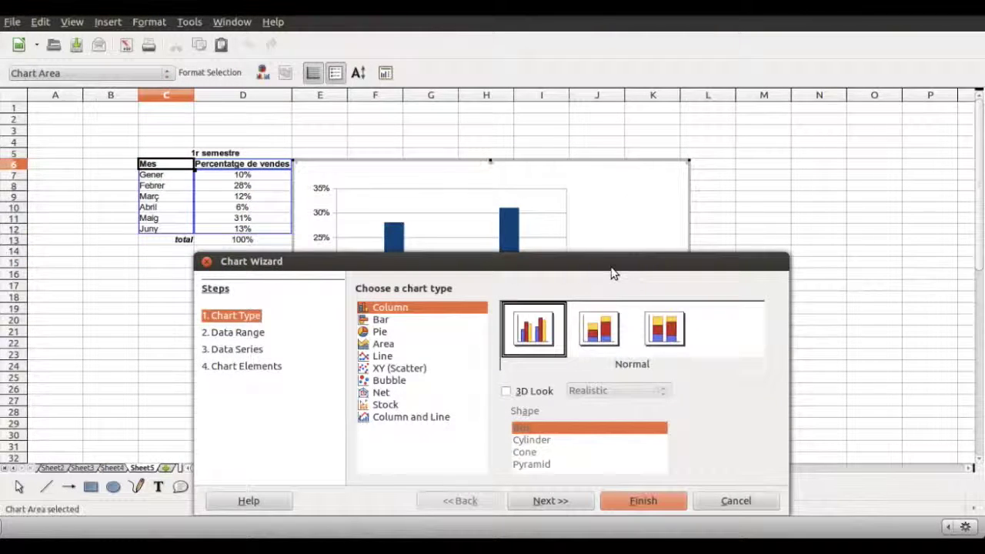
left_click_drag(611, 267, 700, 71)
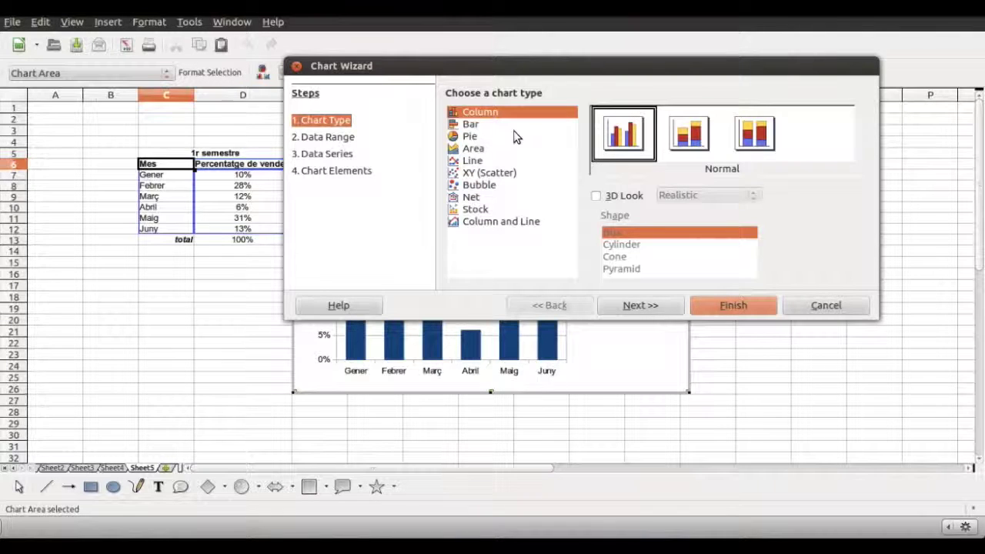
Set the chart type to Pie in the Donut variant with the Realistic 3D Look.
left_click(471, 137)
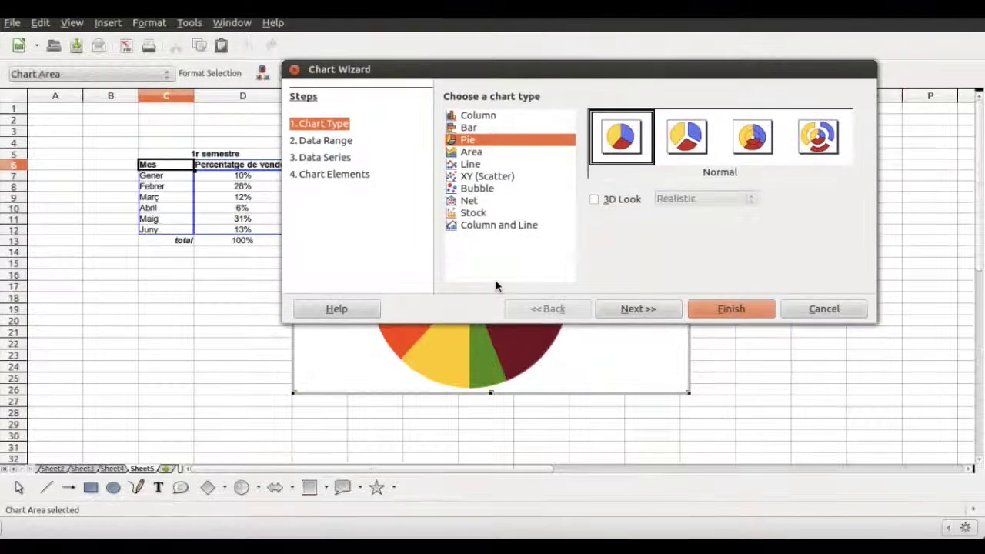
left_click(691, 138)
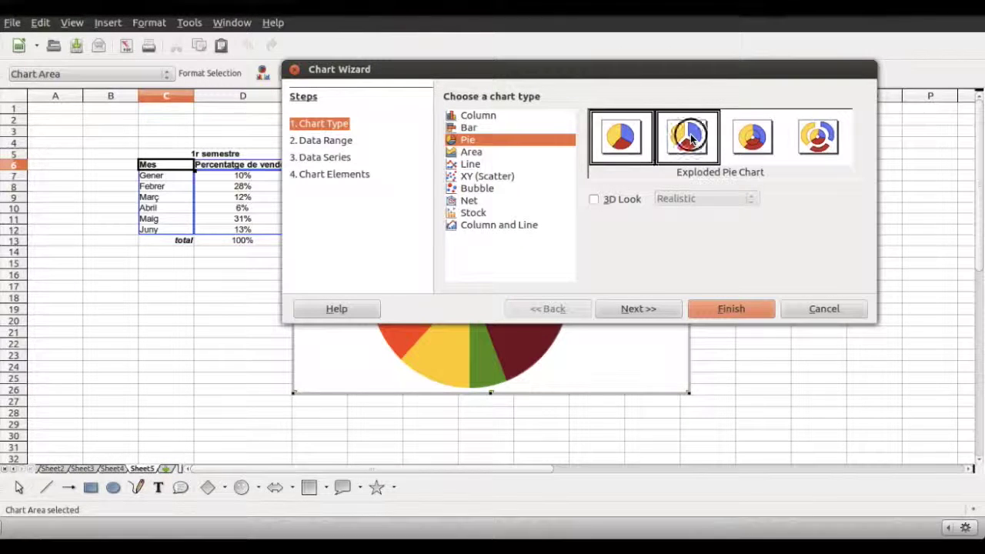
left_click(749, 135)
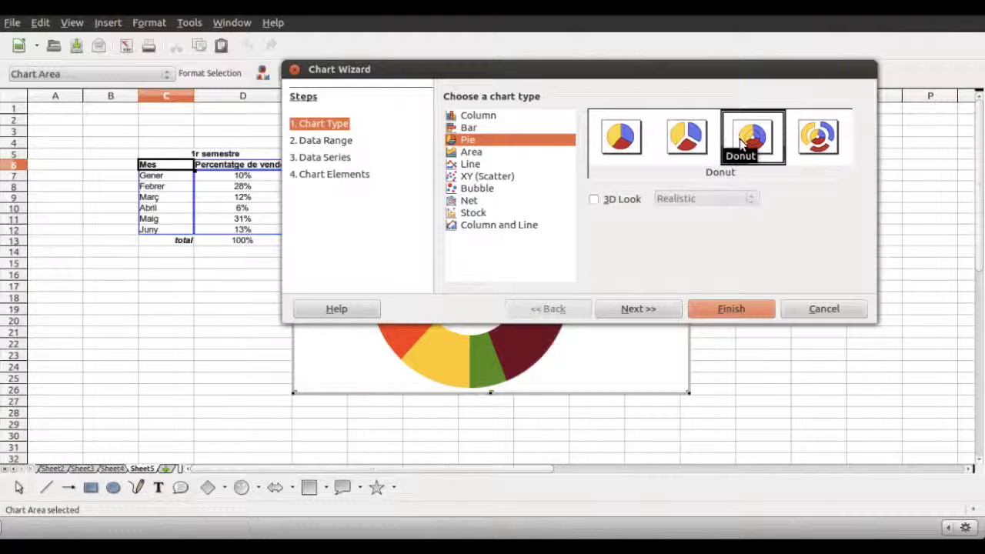
left_click(626, 208)
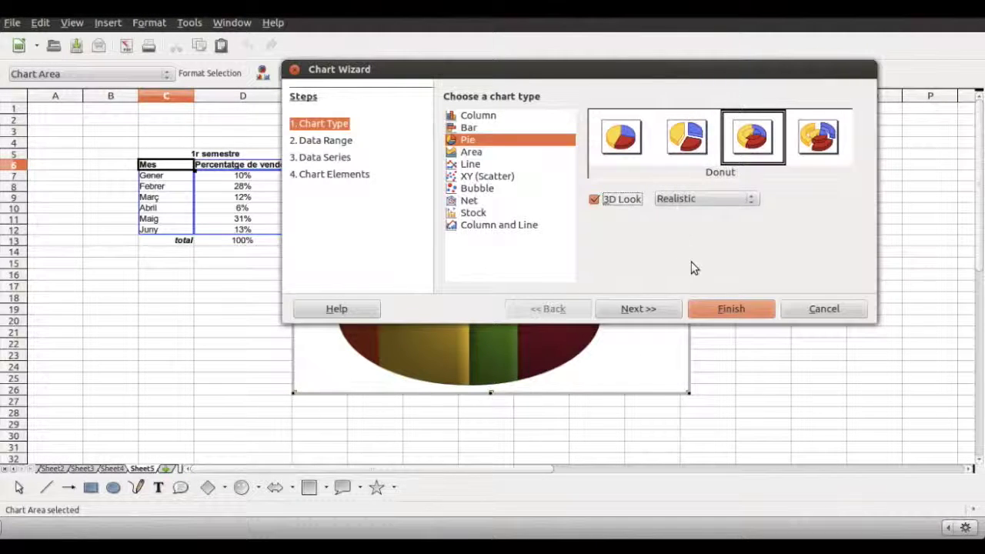
Title the donut chart "Vendes del 1r trimestre" and finish the chart.
left_click(638, 307)
left_click(638, 307)
left_click(638, 307)
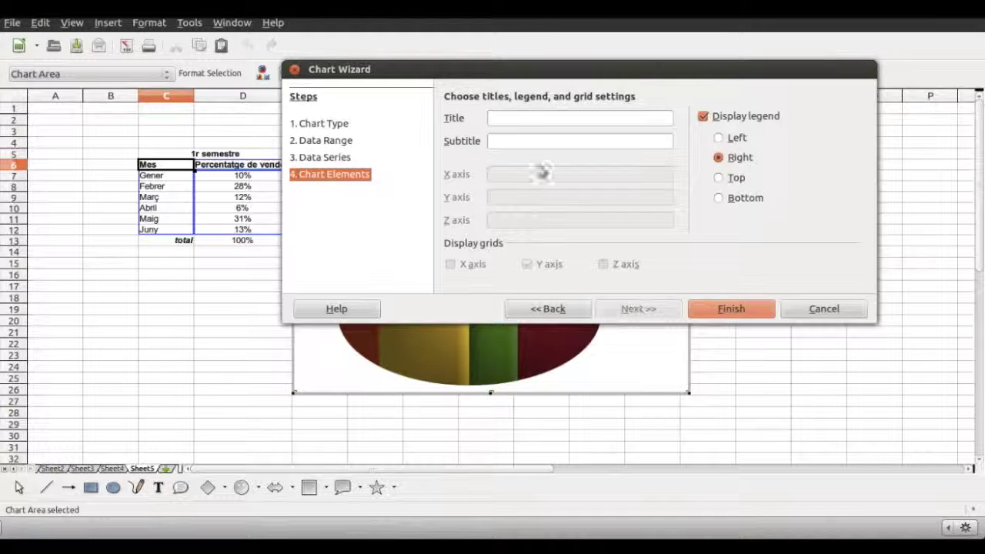
left_click(537, 121)
type("V")
type("ende")
type("s de 1r trimestre")
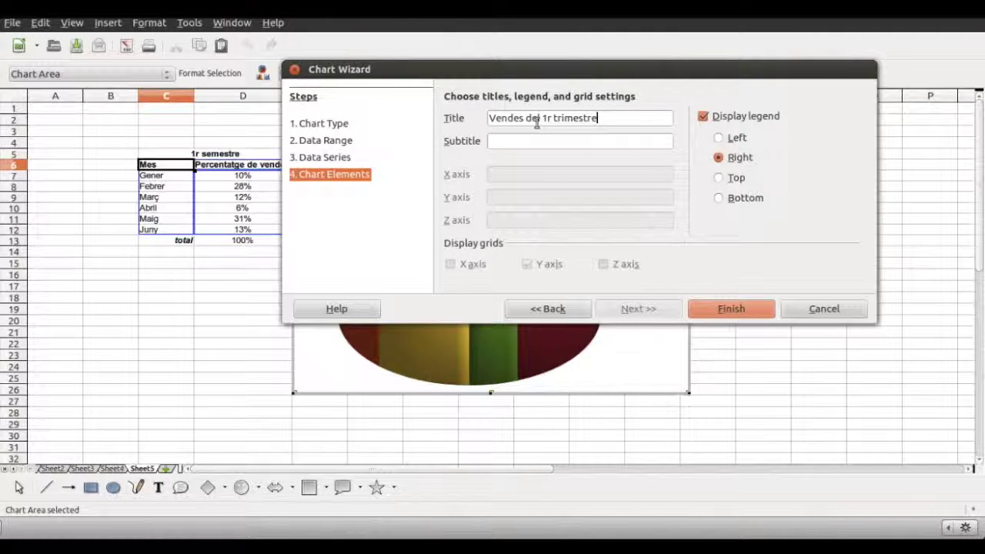
left_click(538, 120)
type("l")
left_click(742, 304)
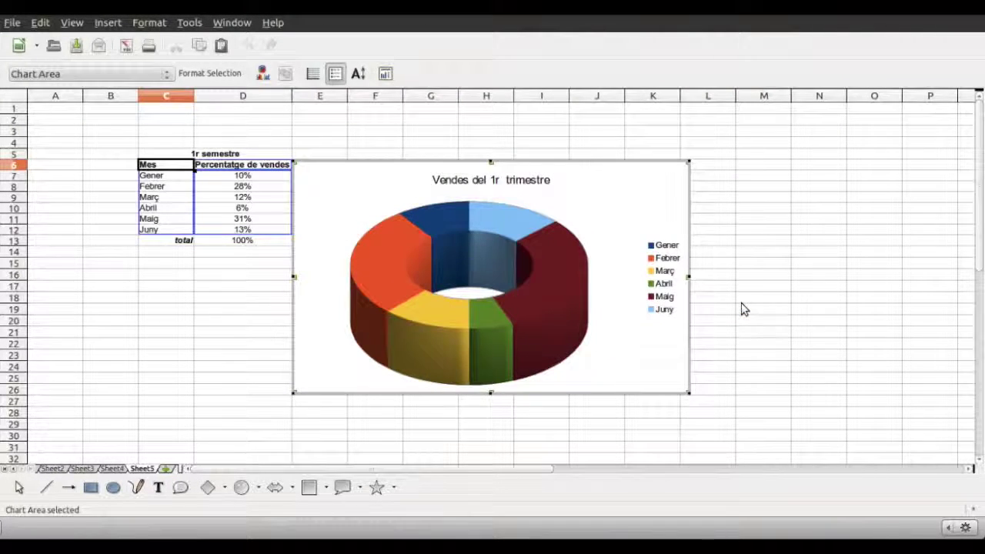
left_click(765, 209)
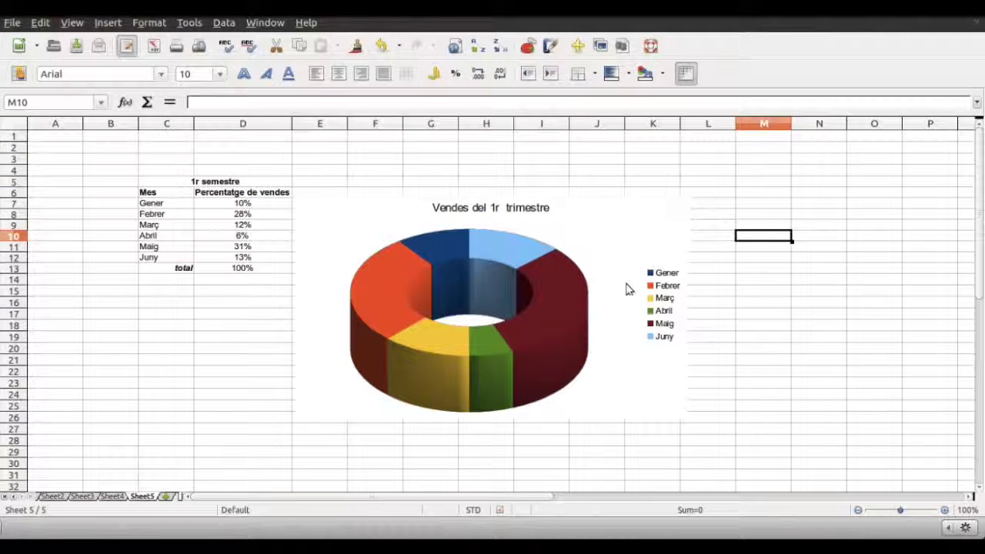
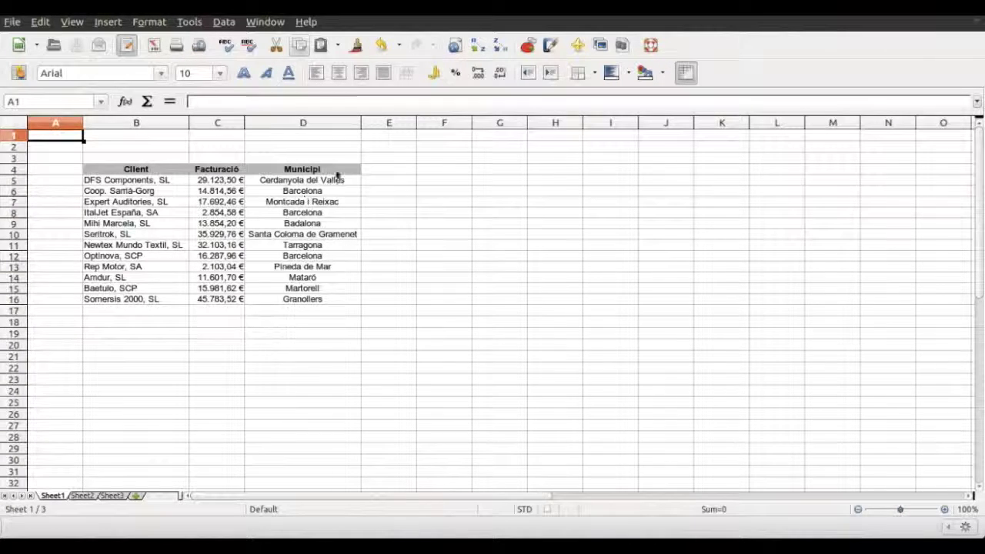
Turn on AutoFilter for the Client, Facturació and Municipi table on Sheet1.
left_click(274, 192)
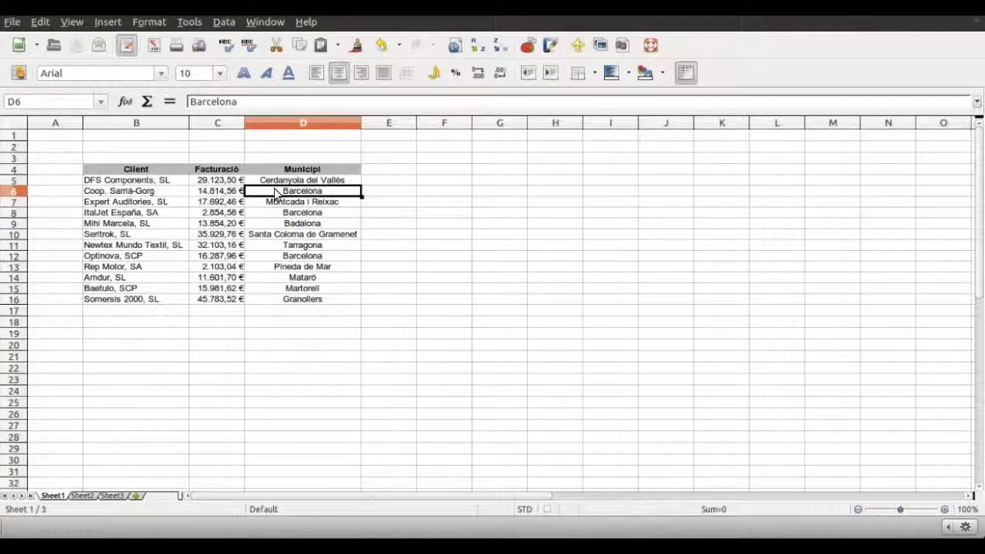
left_click(224, 22)
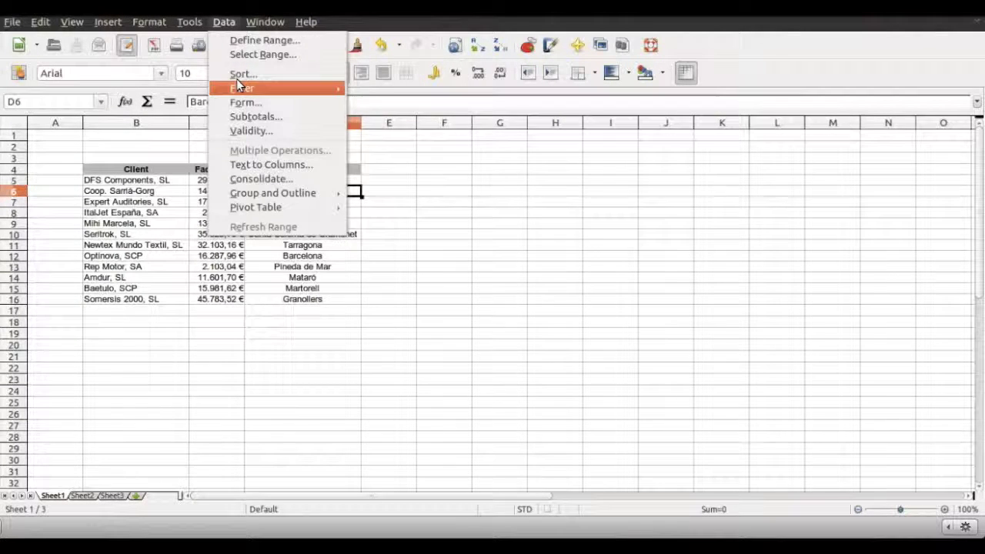
mouse_move(239, 85)
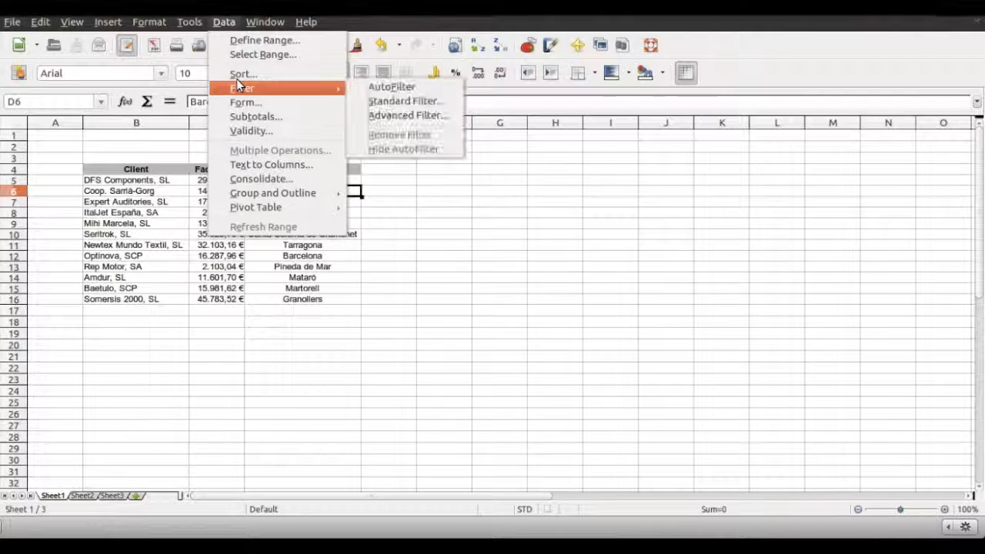
left_click(383, 86)
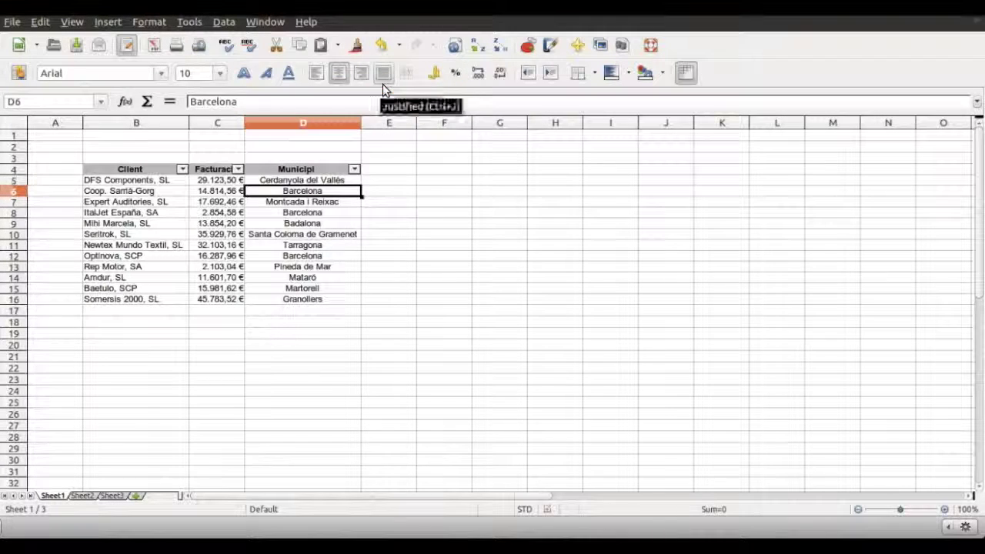
Filter the Municipi column to show only the Barcelona rows.
left_click(355, 170)
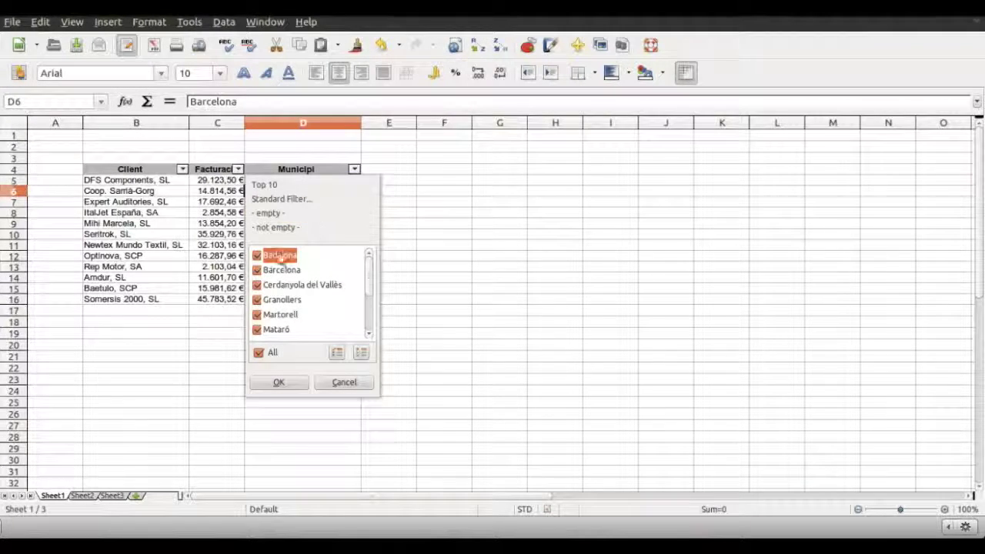
left_click(260, 354)
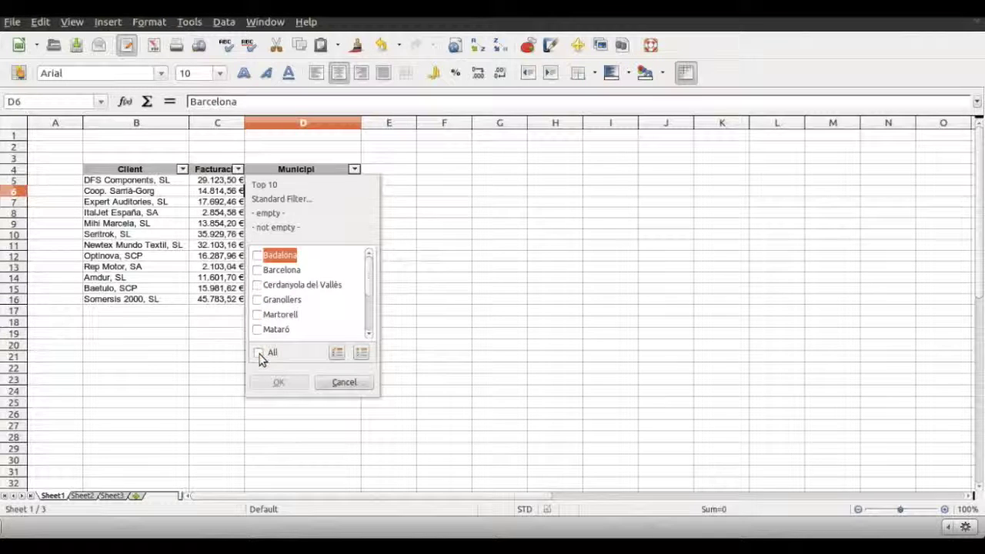
left_click(258, 271)
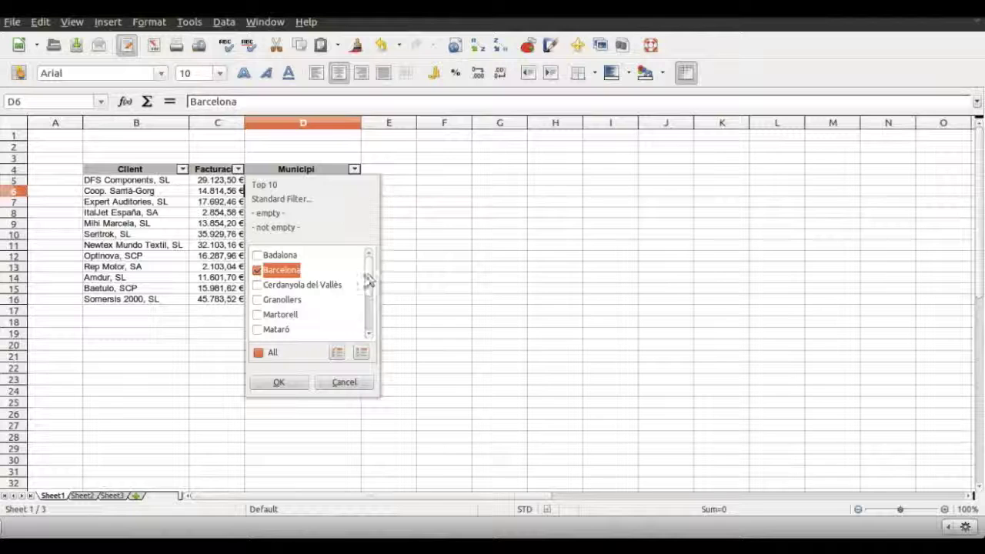
left_click(282, 382)
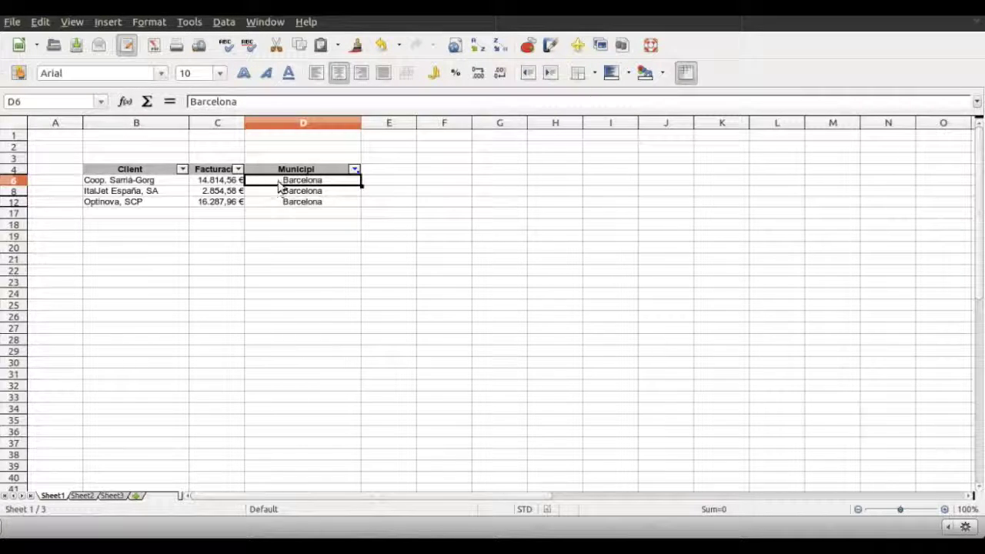
Open a Standard Filter on the client table and add a second criterion joined with AND on the Facturació field.
left_click(224, 21)
left_click(238, 87)
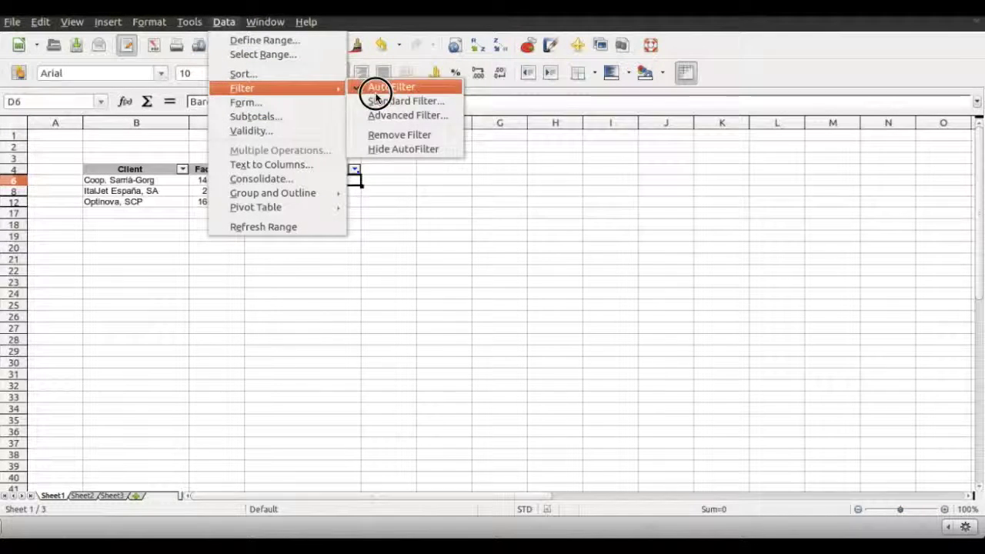
left_click(375, 101)
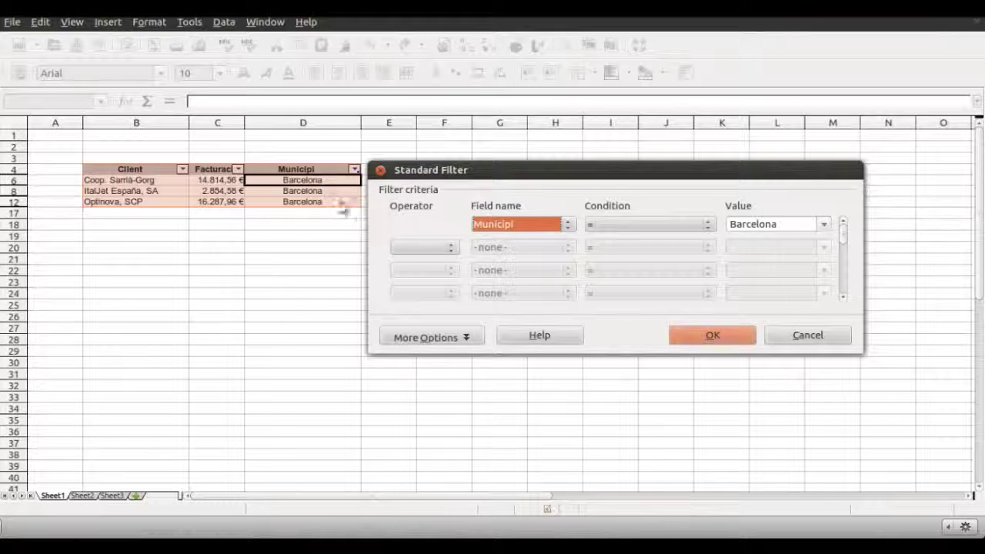
left_click(453, 247)
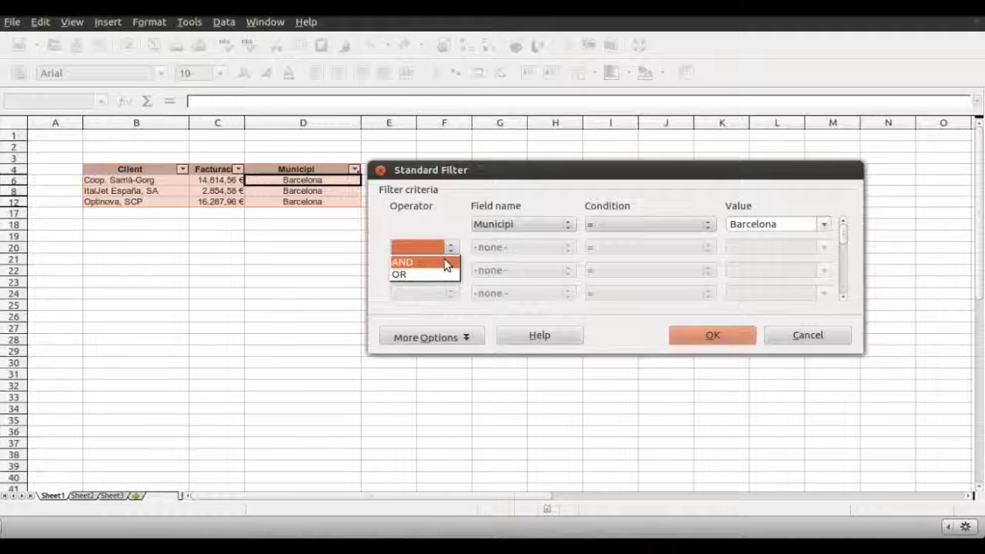
left_click(445, 262)
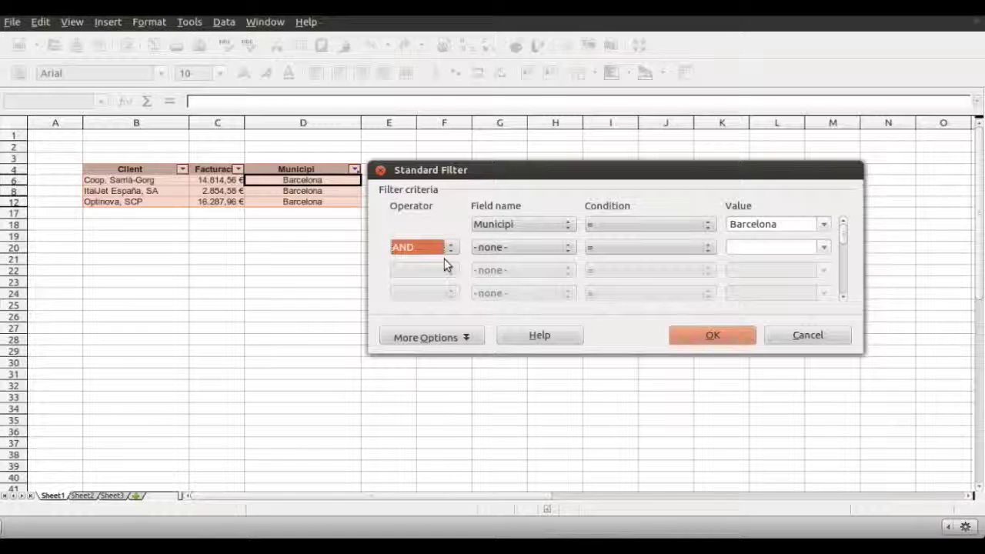
left_click(565, 247)
left_click(550, 285)
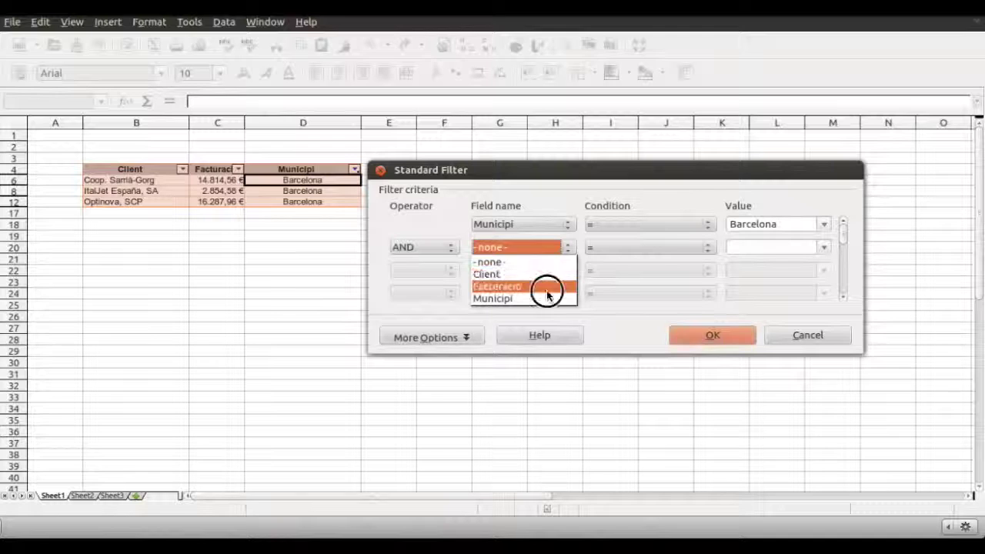
Set the Facturació criterion to greater than 10000 and apply the filter.
left_click(616, 247)
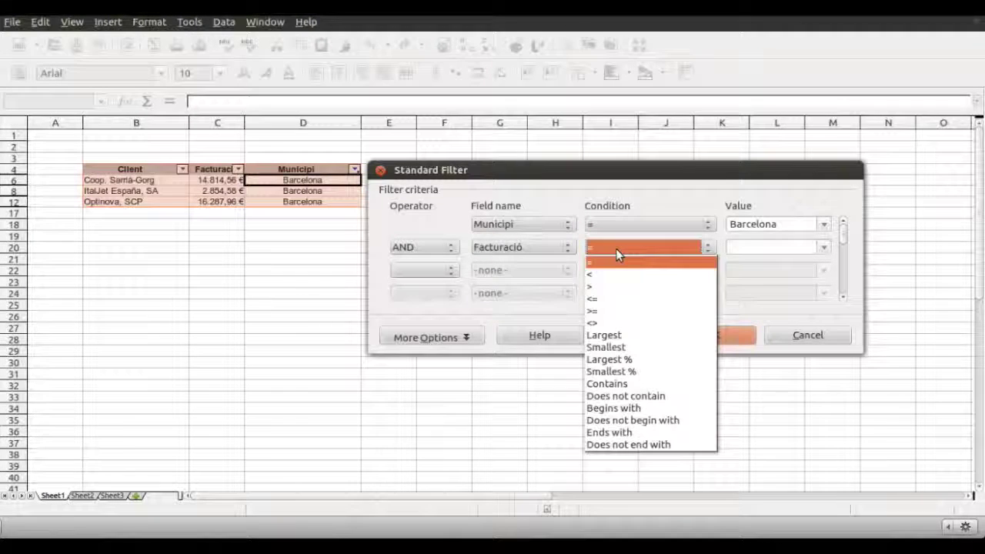
left_click(604, 287)
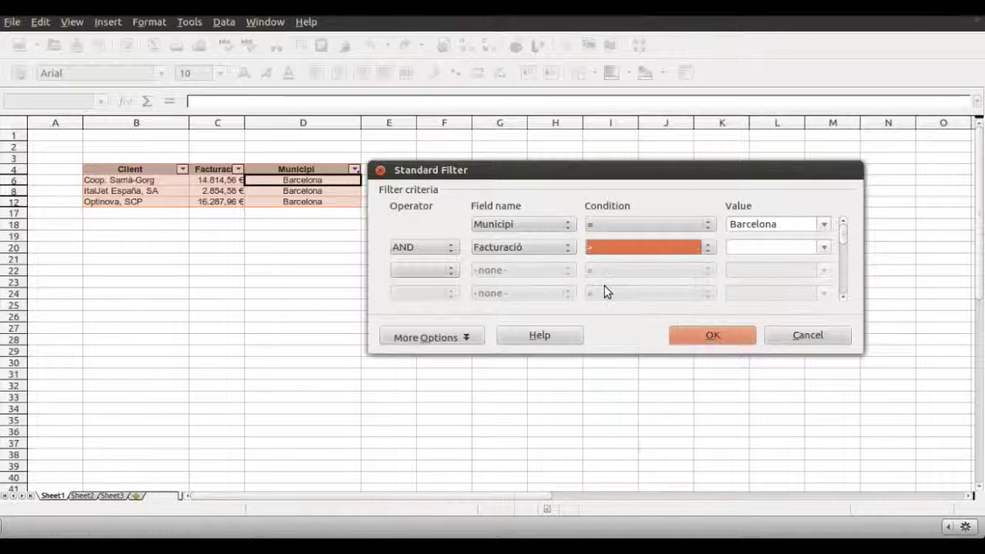
left_click(739, 244)
left_click(822, 246)
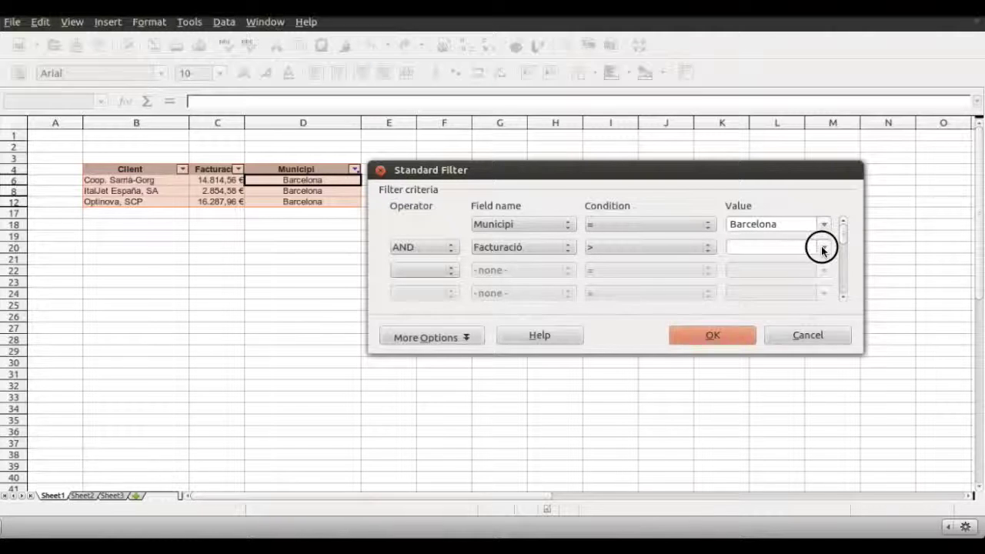
left_click(779, 252)
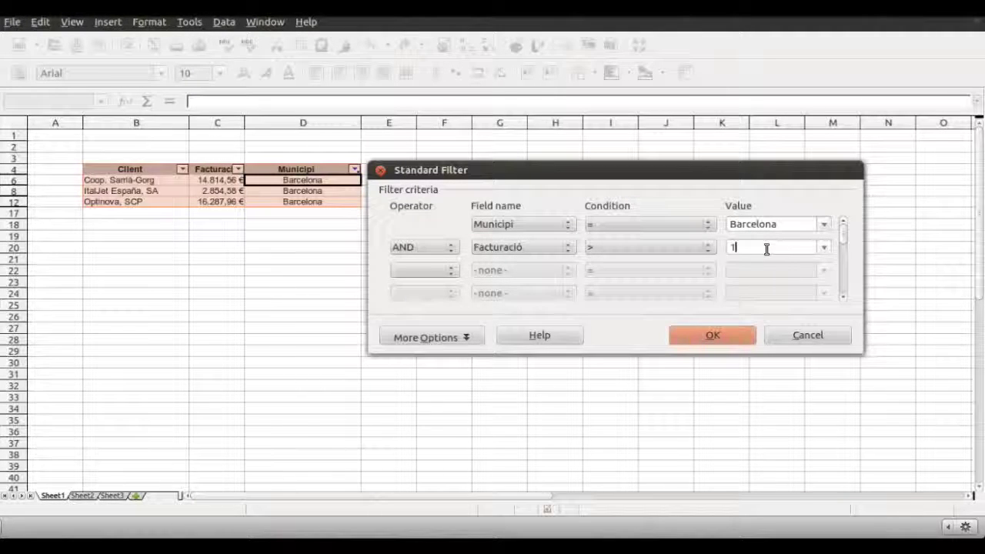
type("0000")
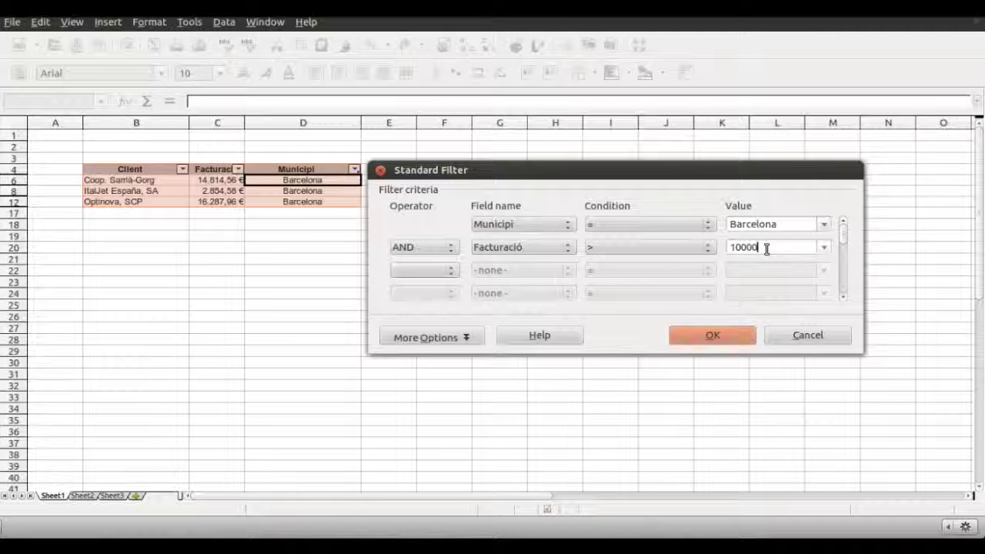
left_click(712, 341)
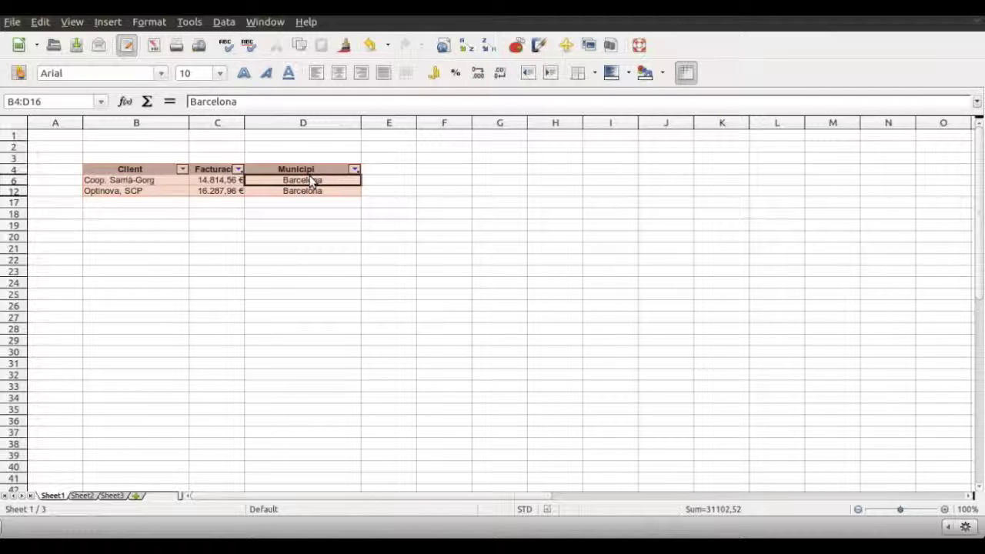
Clear the Municipi column filter by including all municipalities again.
left_click(354, 169)
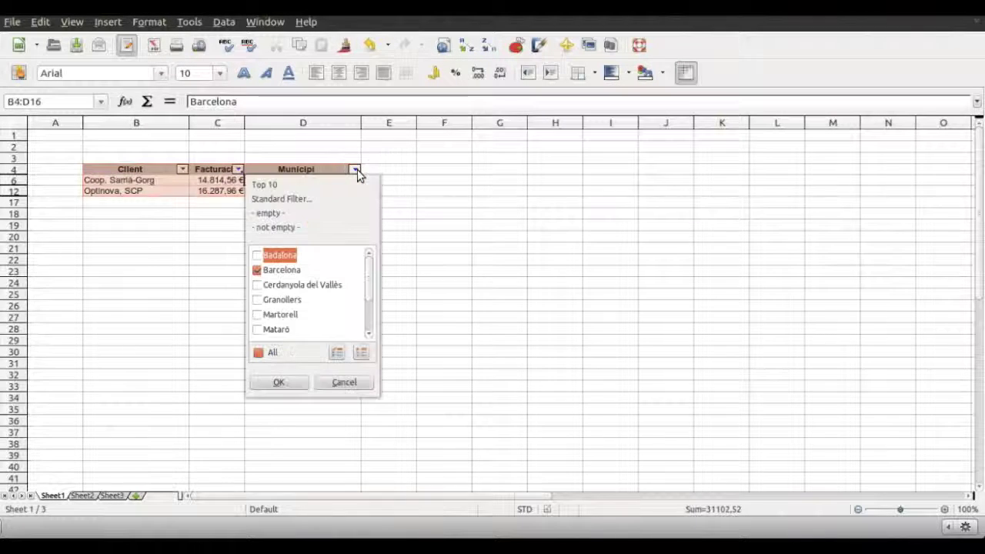
left_click(260, 356)
left_click(278, 384)
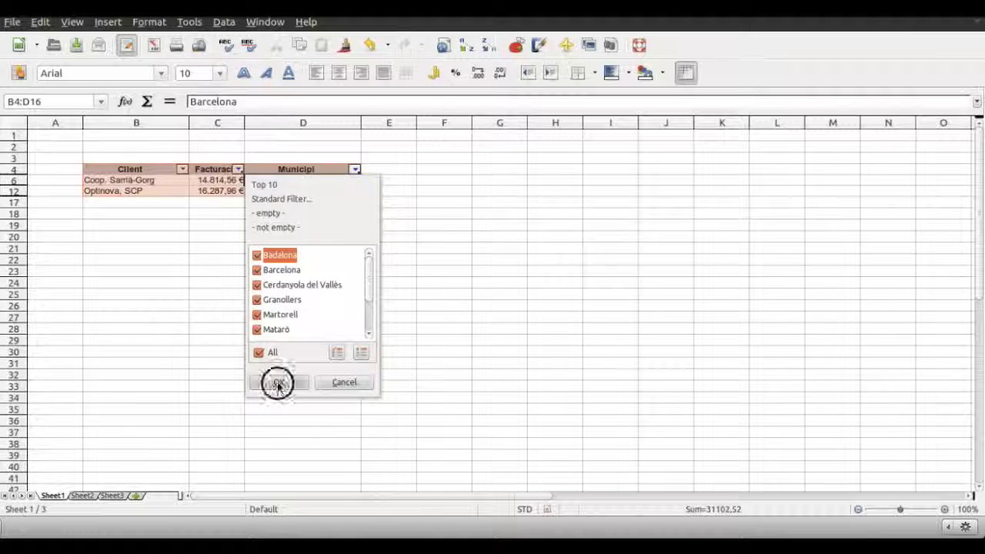
left_click(304, 225)
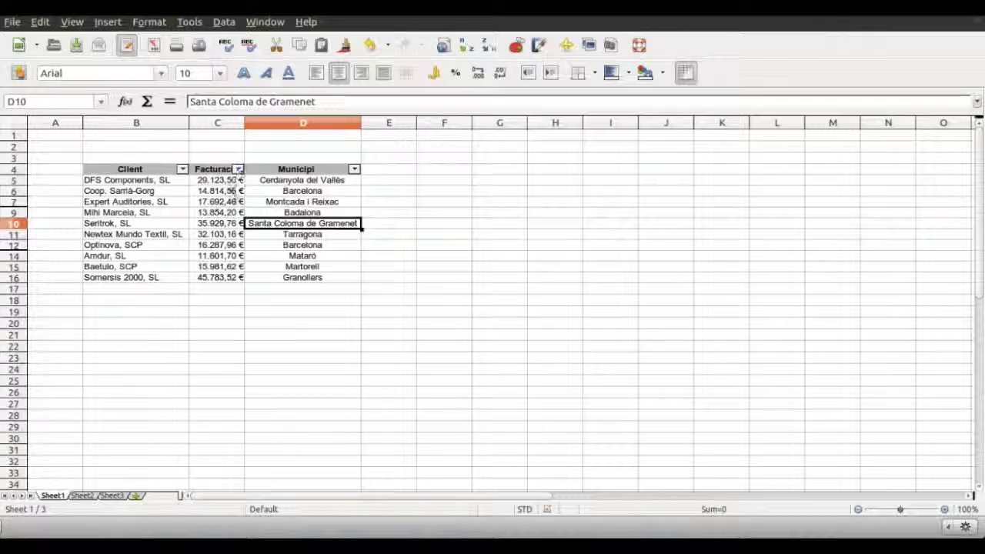
Remove the Facturació criterion from the Standard Filter by setting its field to none, and apply.
left_click(231, 191)
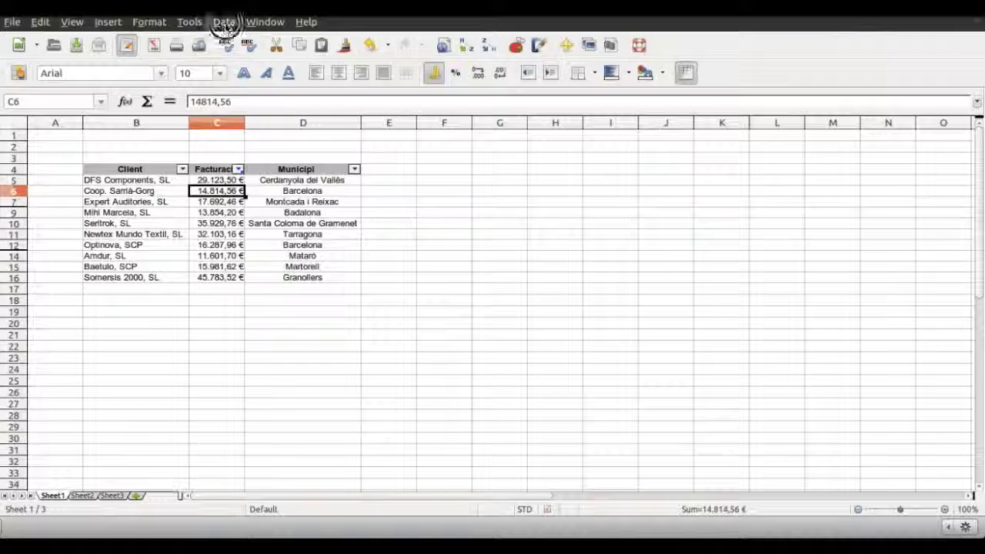
left_click(224, 22)
mouse_move(243, 89)
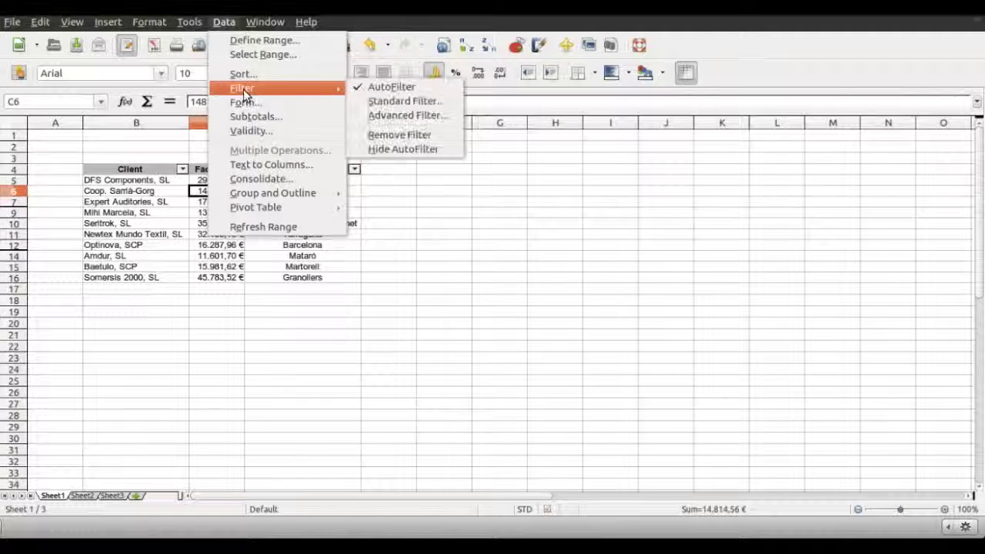
left_click(383, 99)
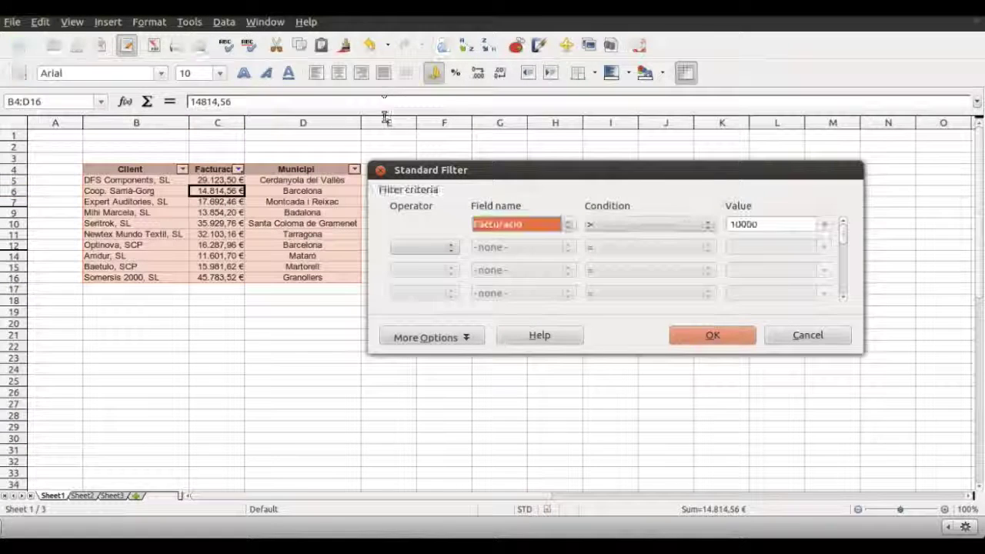
left_click(550, 226)
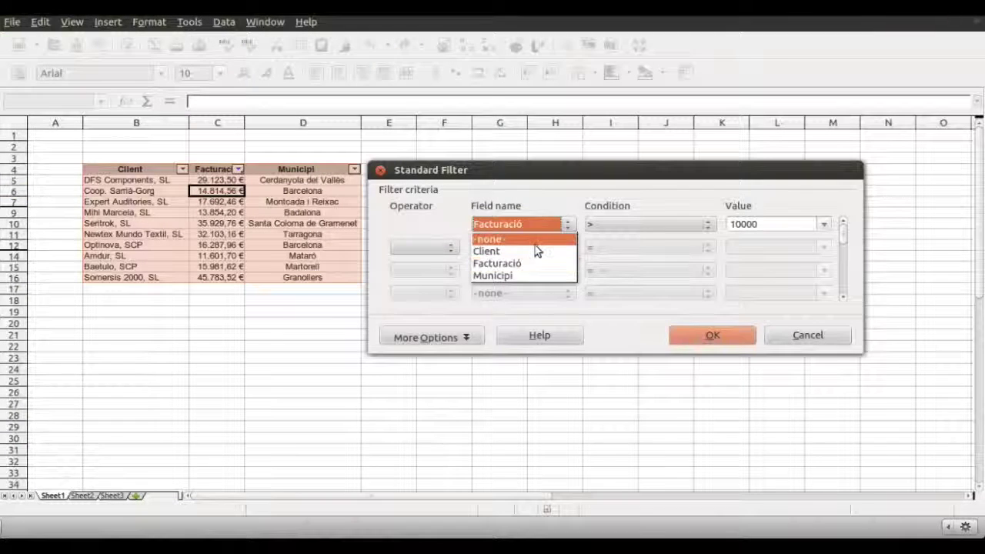
left_click(539, 239)
left_click(701, 344)
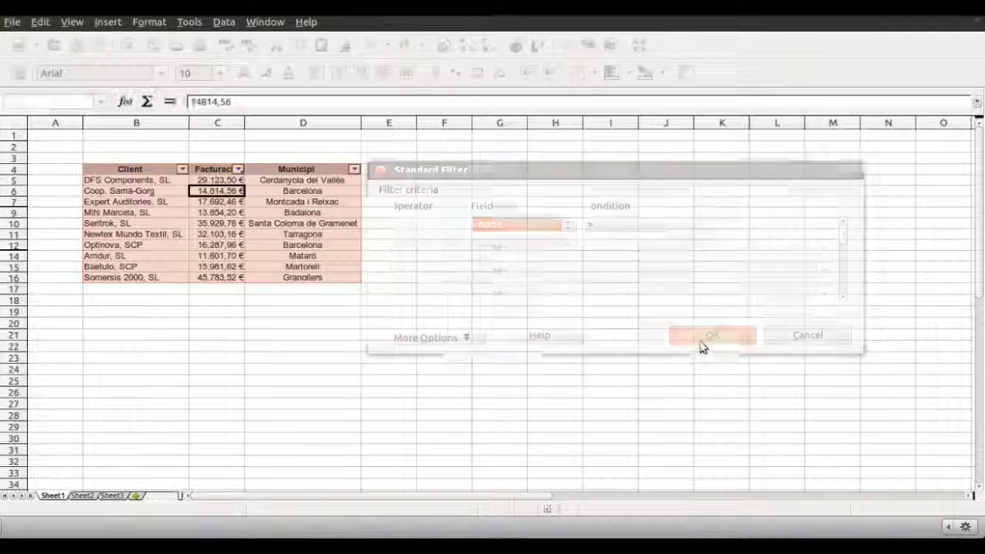
left_click(287, 190)
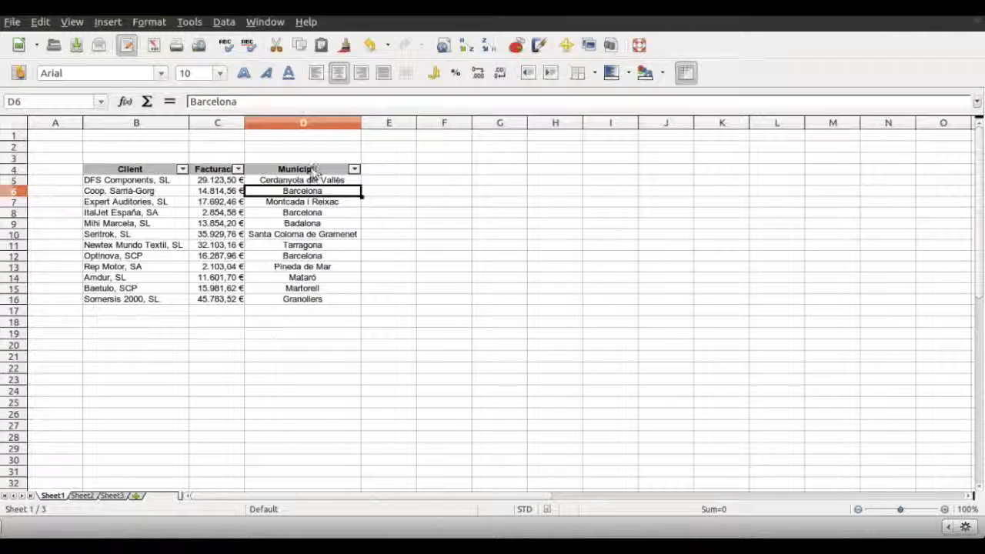
Turn off AutoFilter for the client table.
left_click(223, 23)
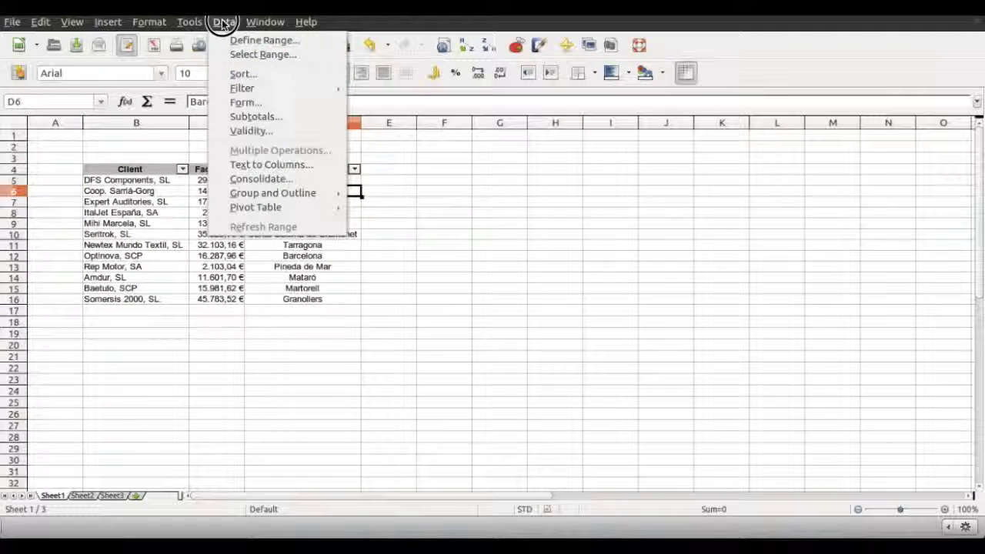
mouse_move(237, 86)
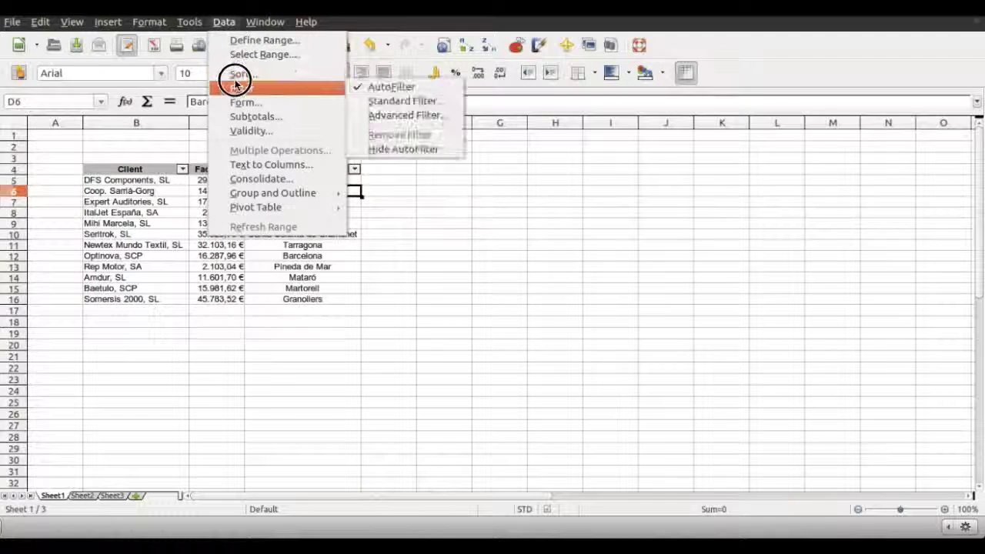
left_click(369, 89)
left_click(372, 238)
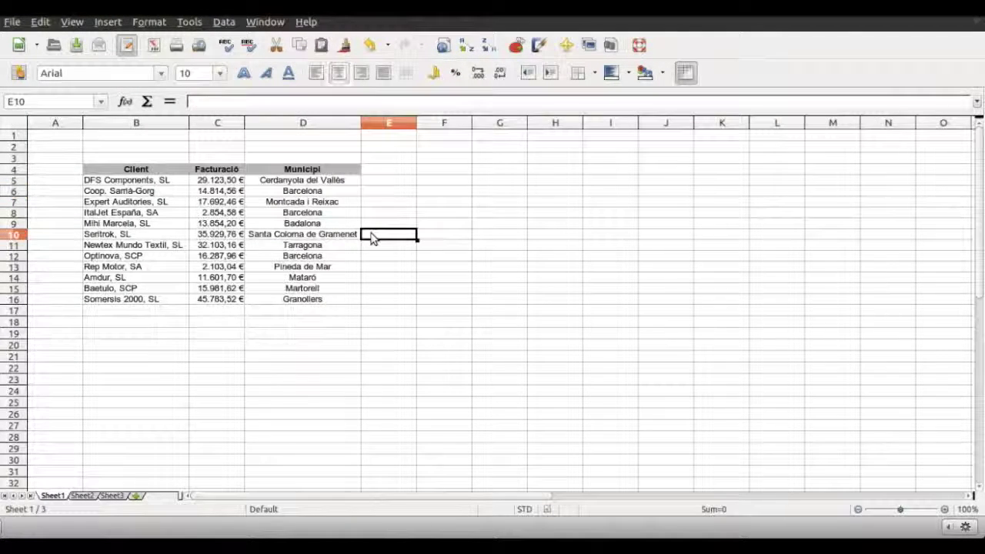